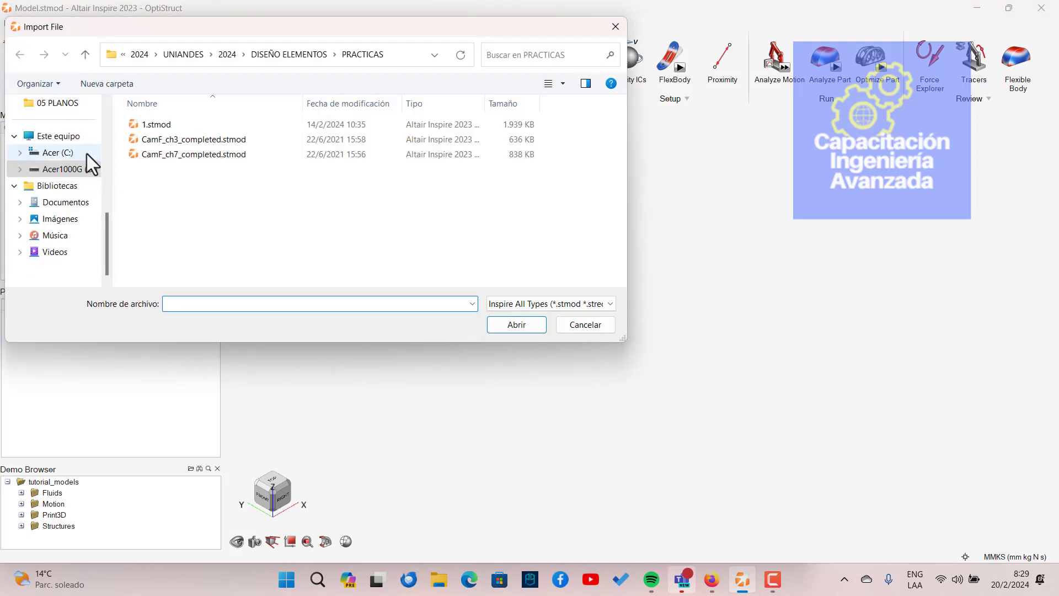
Import the Exercise_2.x_b part file from the Descargas folder.
drag(108, 214, 103, 107)
click(54, 172)
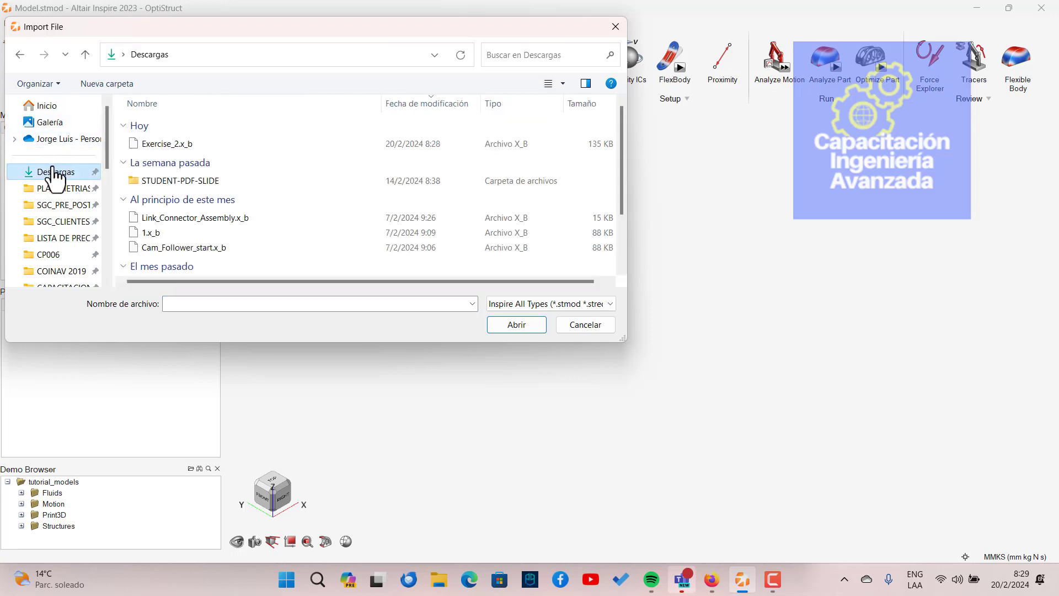
double_click(155, 145)
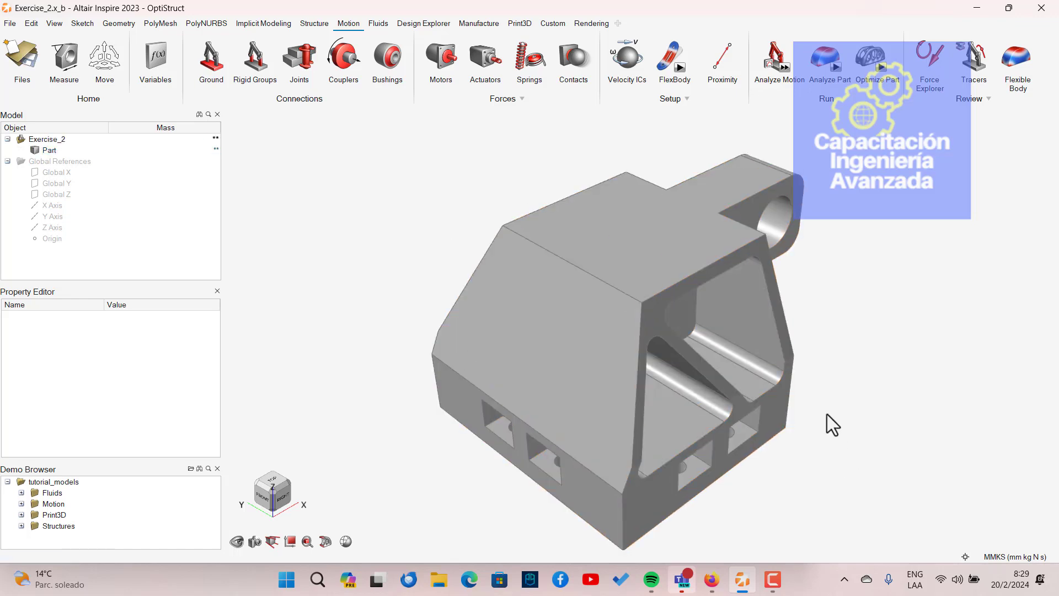
right_drag(831, 423, 768, 394)
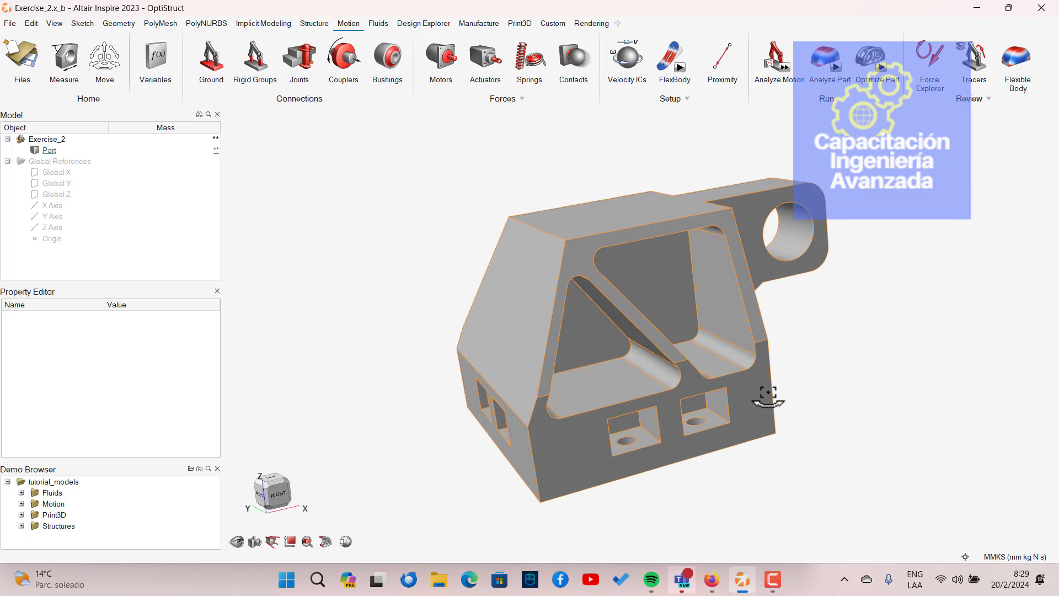
Assign the Aluminum (6061-T6) material to the imported bracket part.
key(alt+Tab)
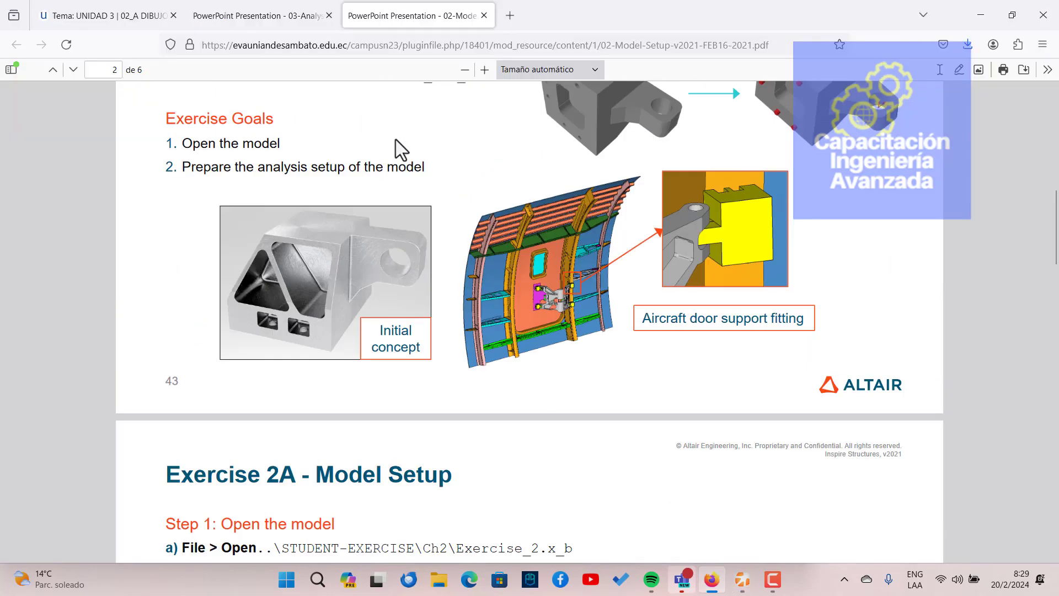
scroll(397, 147, down, 5)
key(alt+Tab)
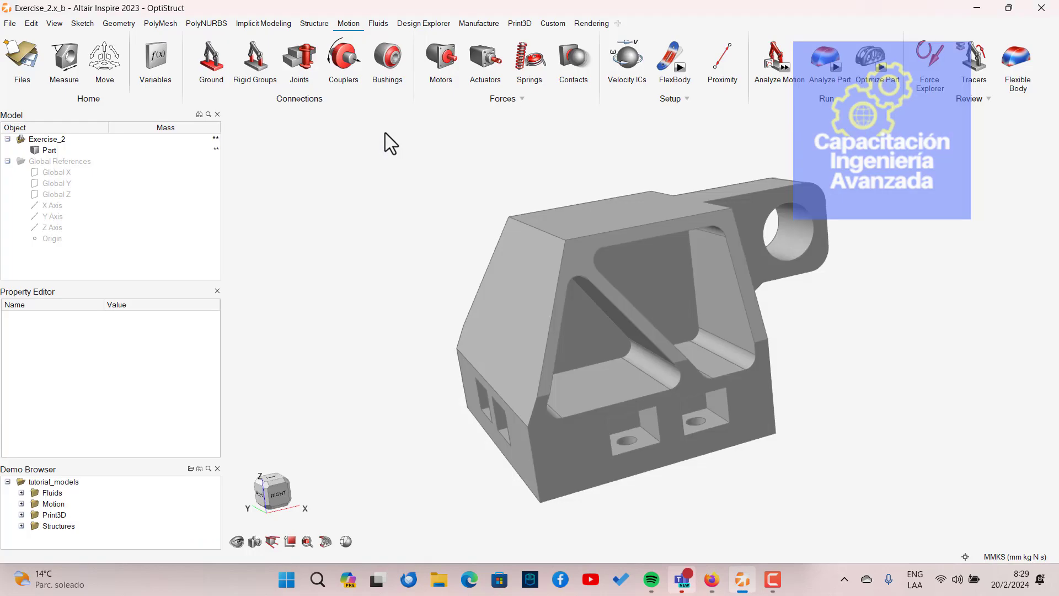
mouse_move(832, 335)
right_down()
mouse_move(657, 305)
mouse_move(855, 333)
mouse_move(728, 228)
mouse_move(832, 341)
right_up()
right_click(693, 300)
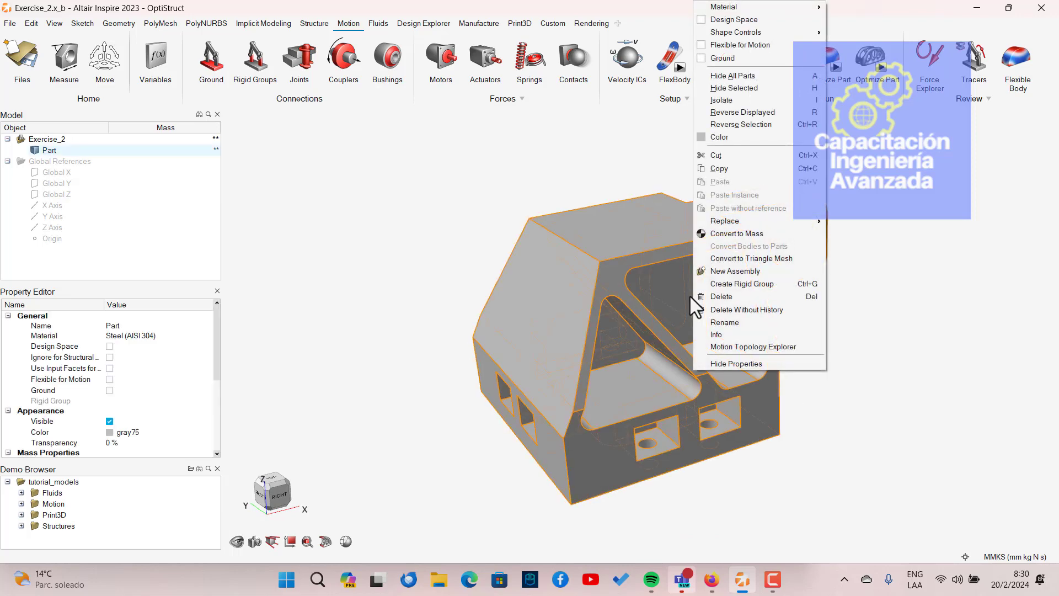
mouse_move(739, 7)
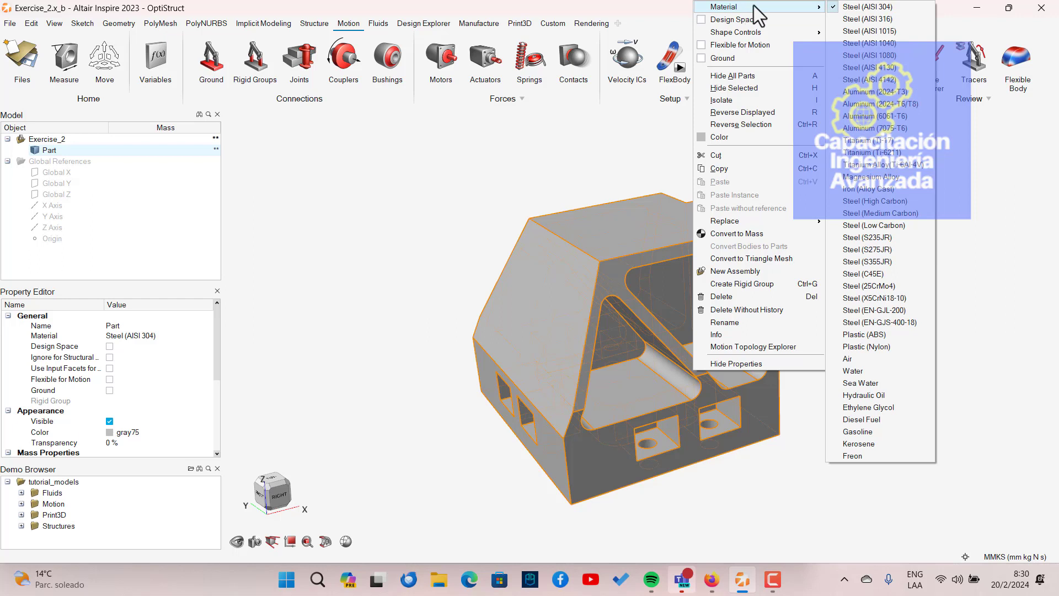
click(889, 119)
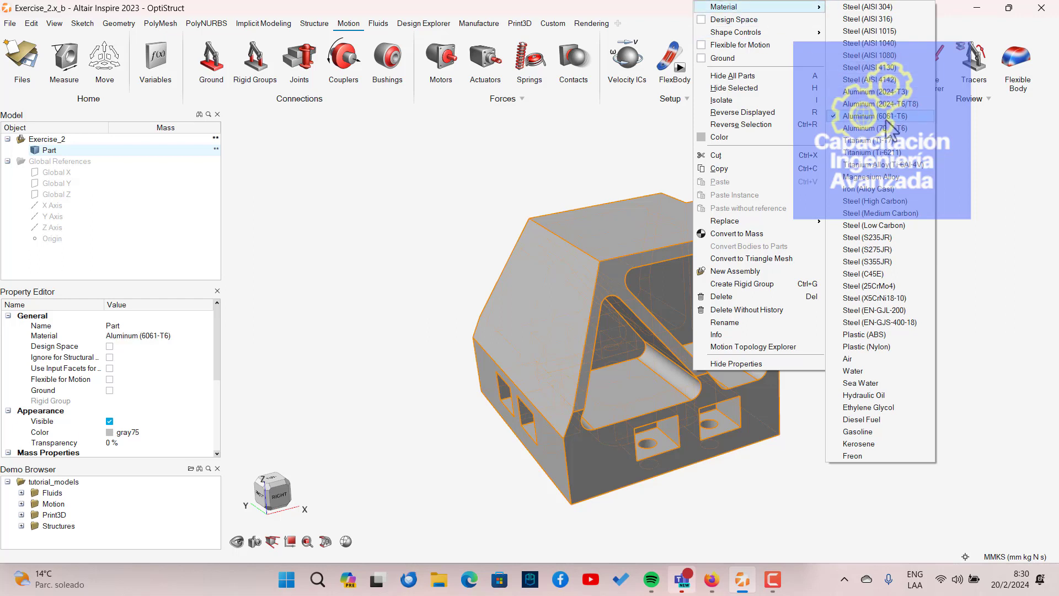
click(453, 220)
click(435, 226)
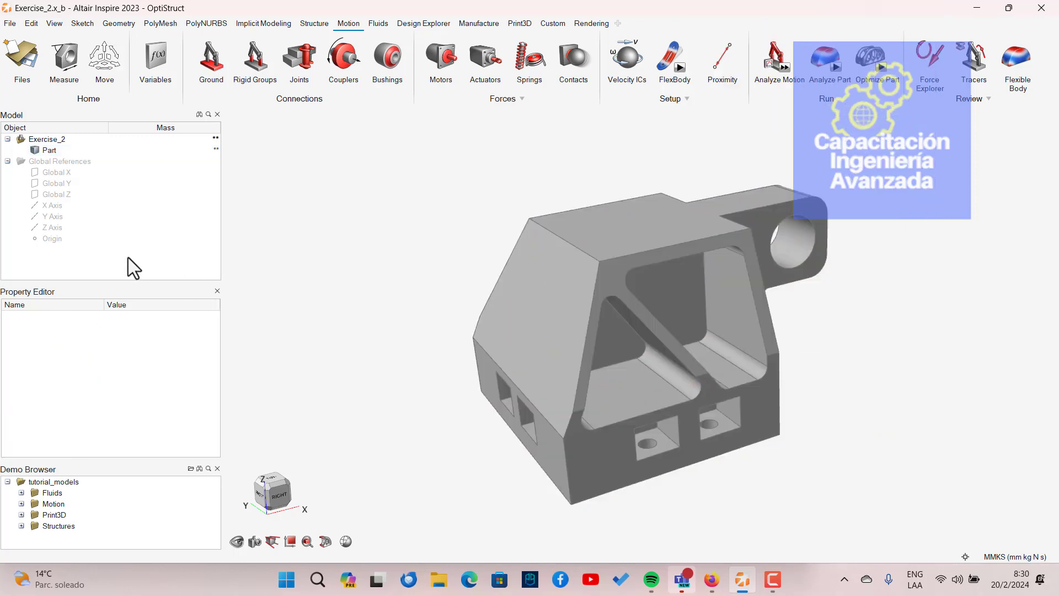
Check the material in the exercise PDF and set the bracket part's material to Aluminum (7075-T6).
click(48, 149)
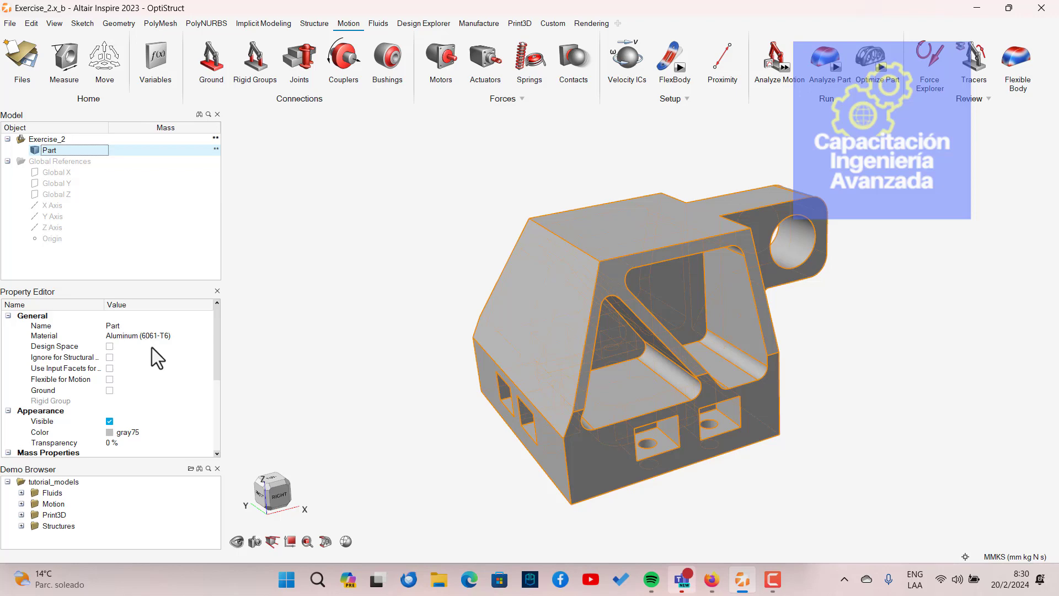
key(alt+Tab)
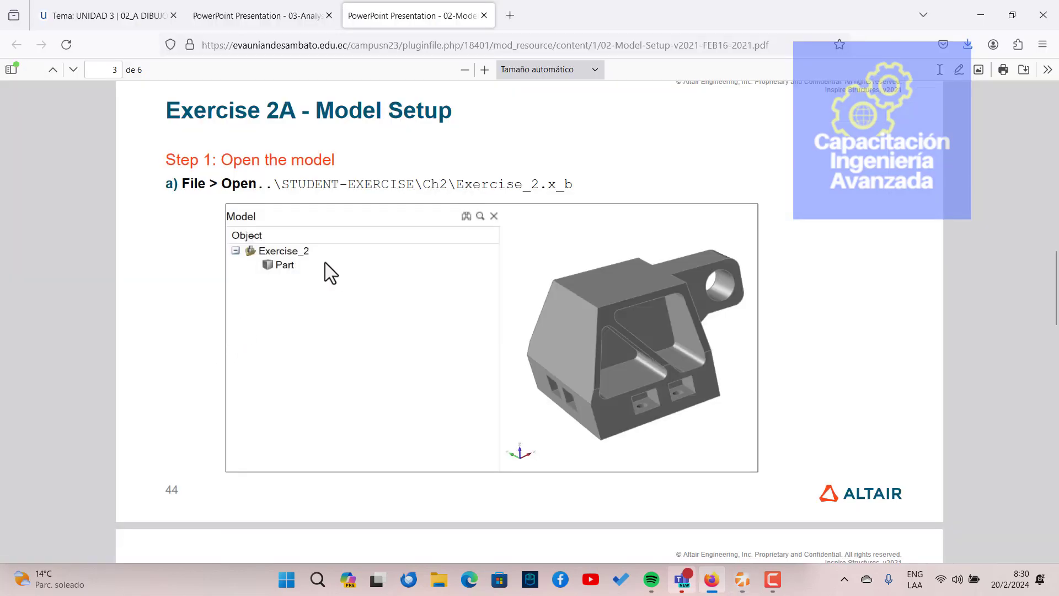
key(alt+Tab)
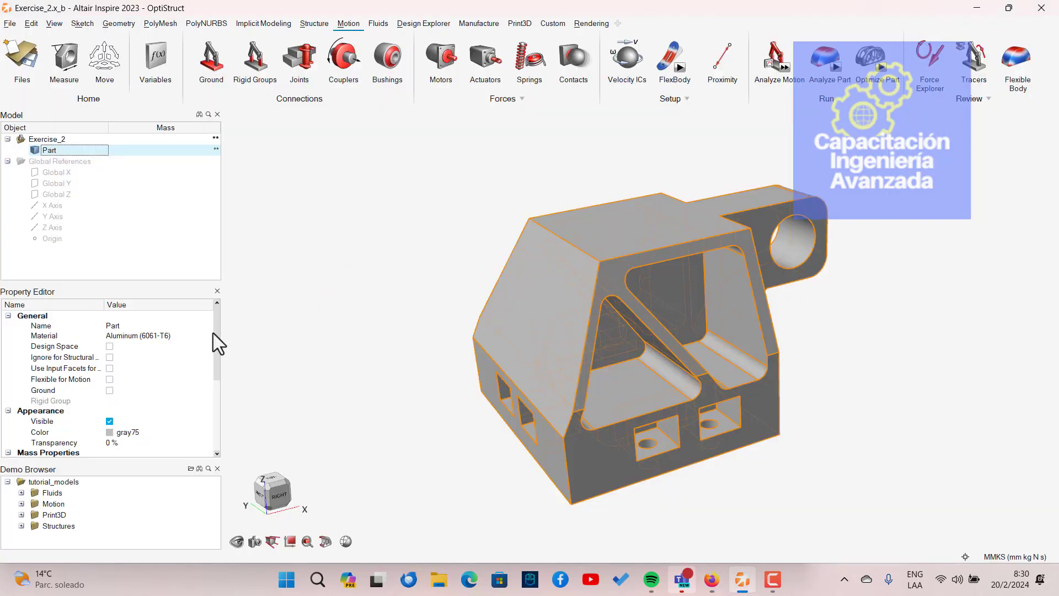
key(alt+Tab)
scroll(300, 339, down, 8)
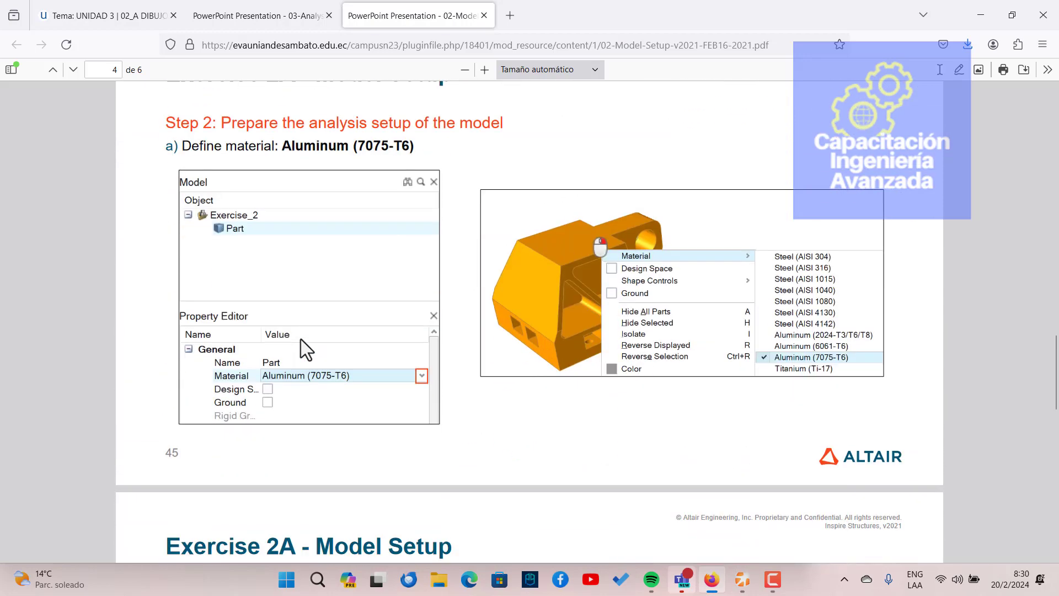
key(alt+Tab)
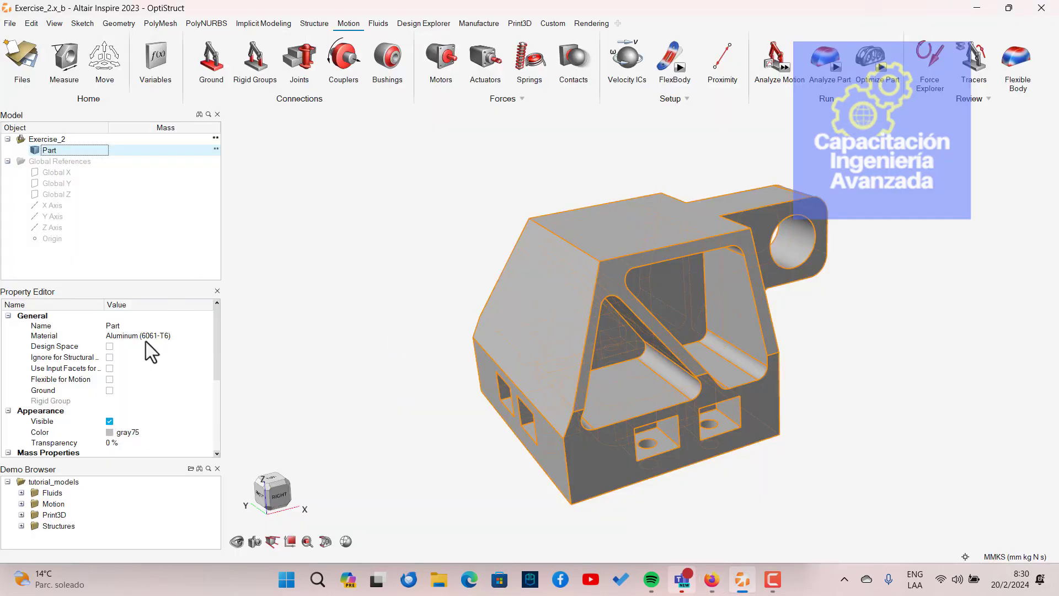
right_click(626, 217)
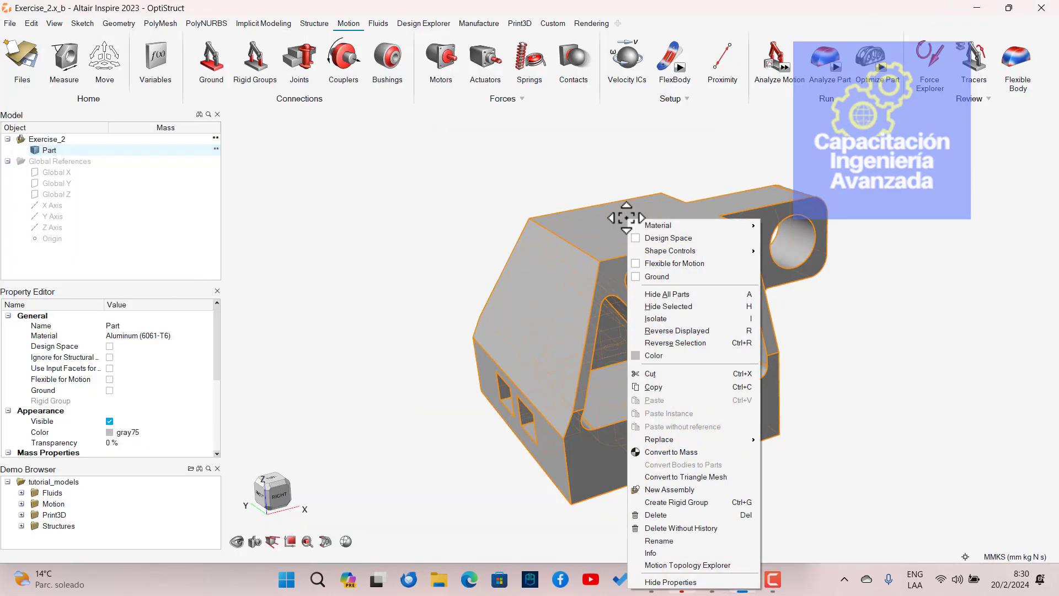
click(385, 332)
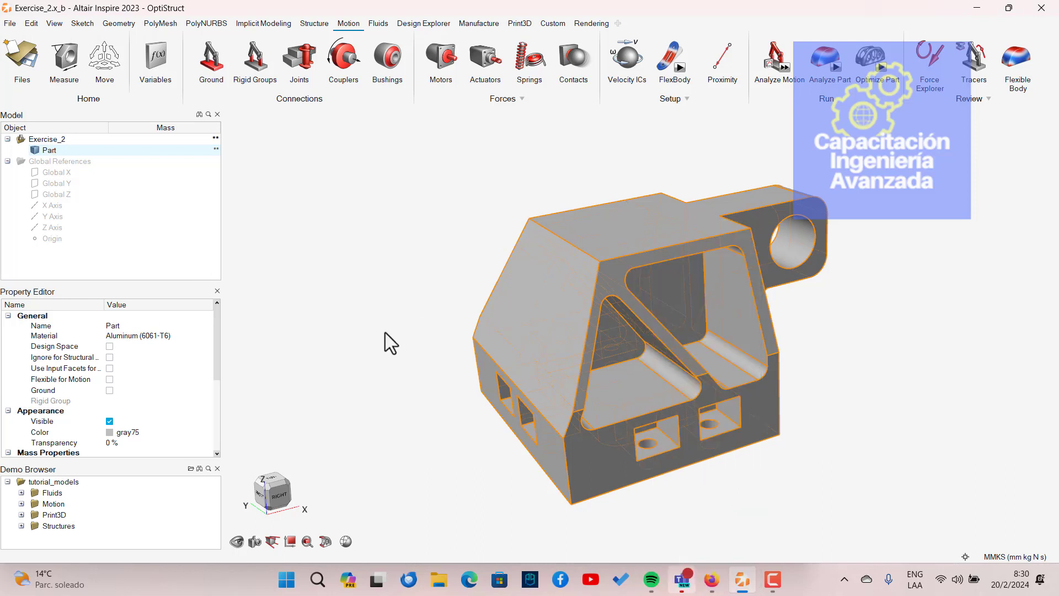
click(131, 338)
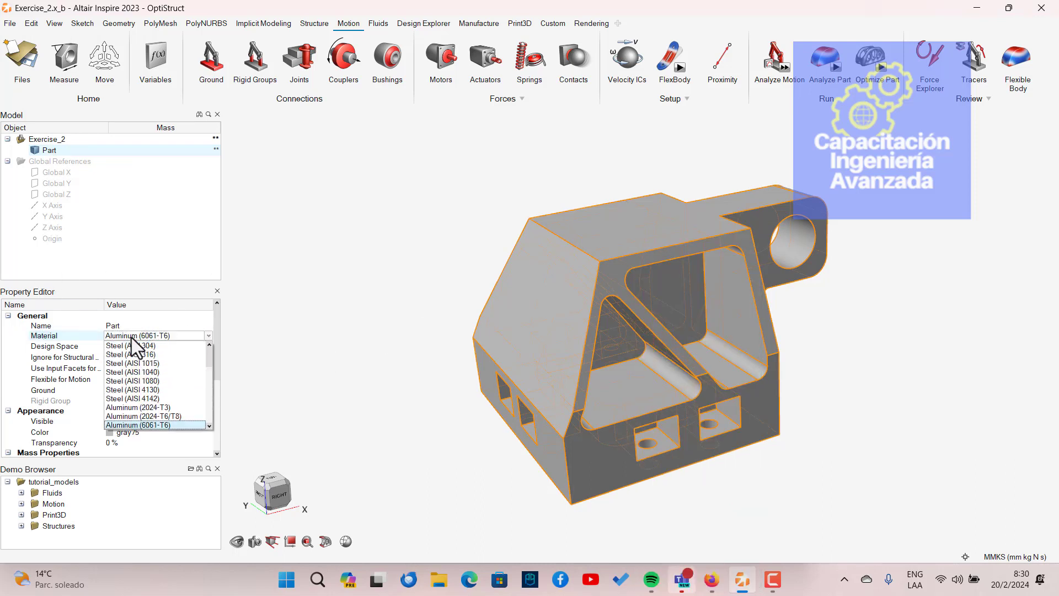
scroll(147, 374, down, 2)
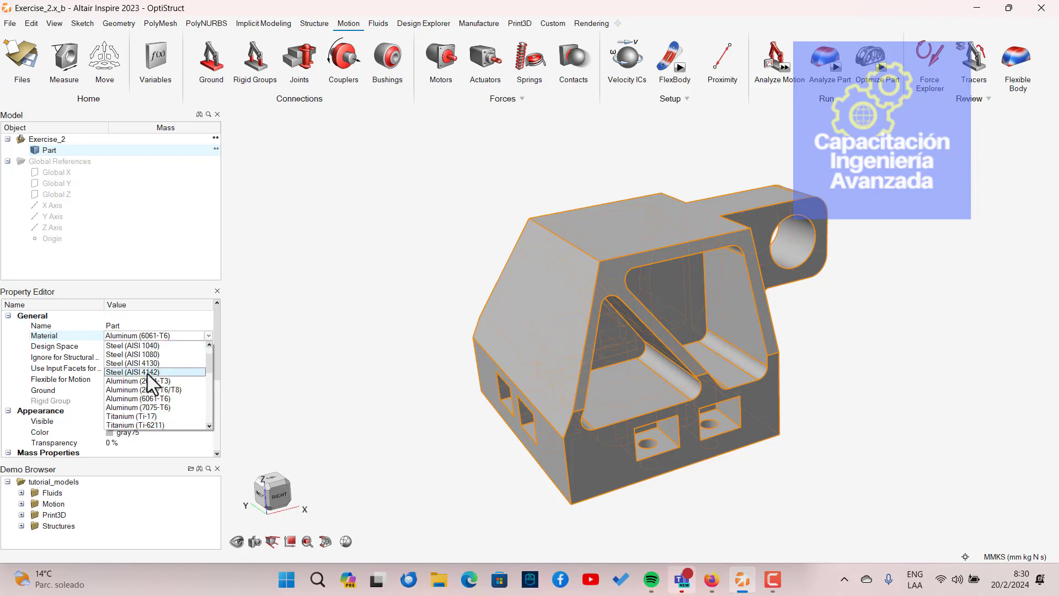
click(152, 408)
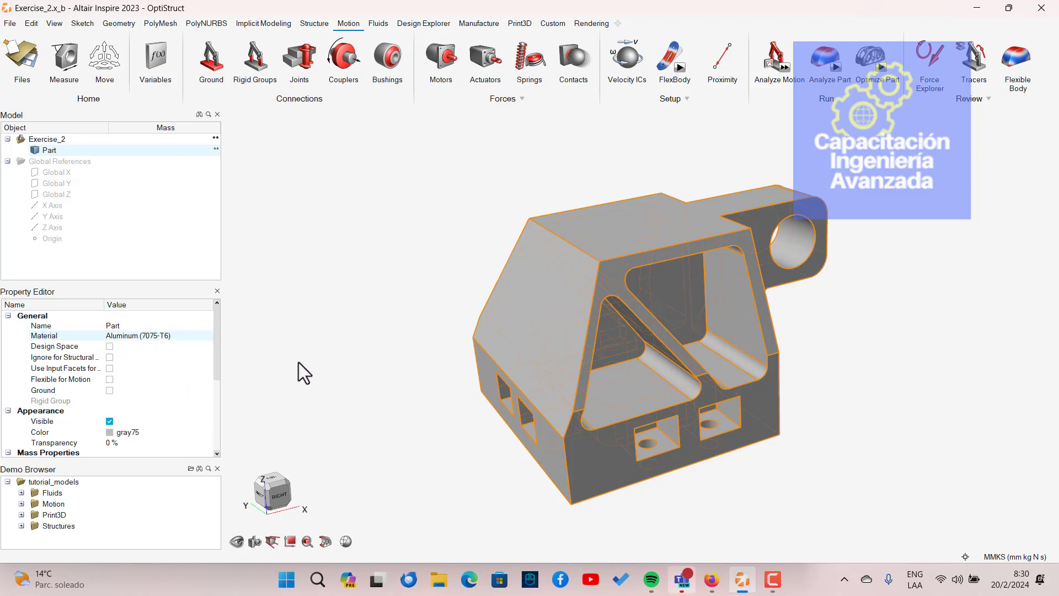
Switch to the exercise PDF in the browser and read the Step 2 instructions on fixed supports for the bottom holes.
key(alt+Tab)
scroll(329, 346, down, 3)
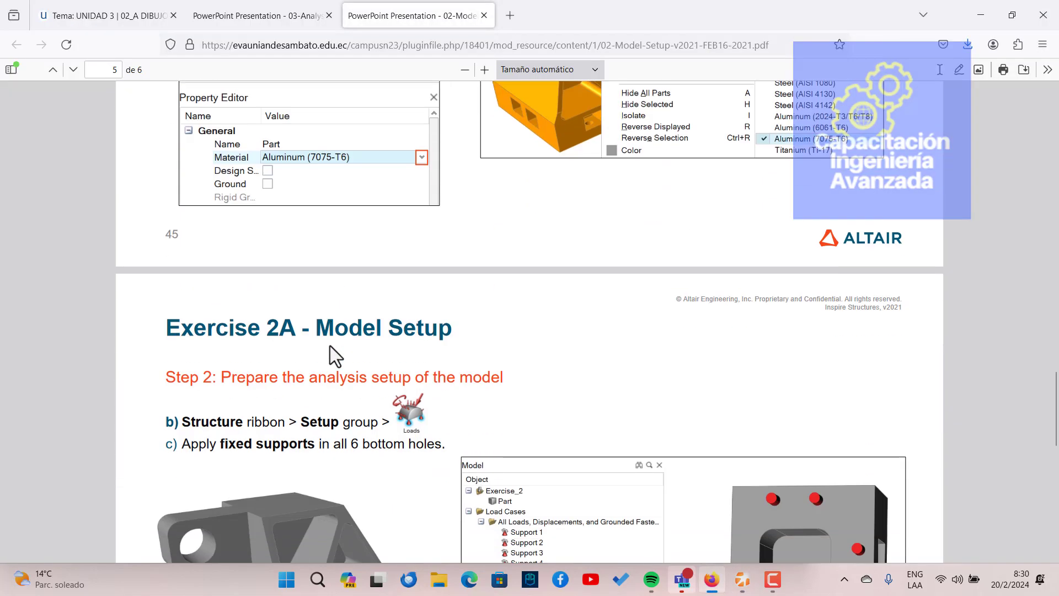
scroll(329, 346, down, 4)
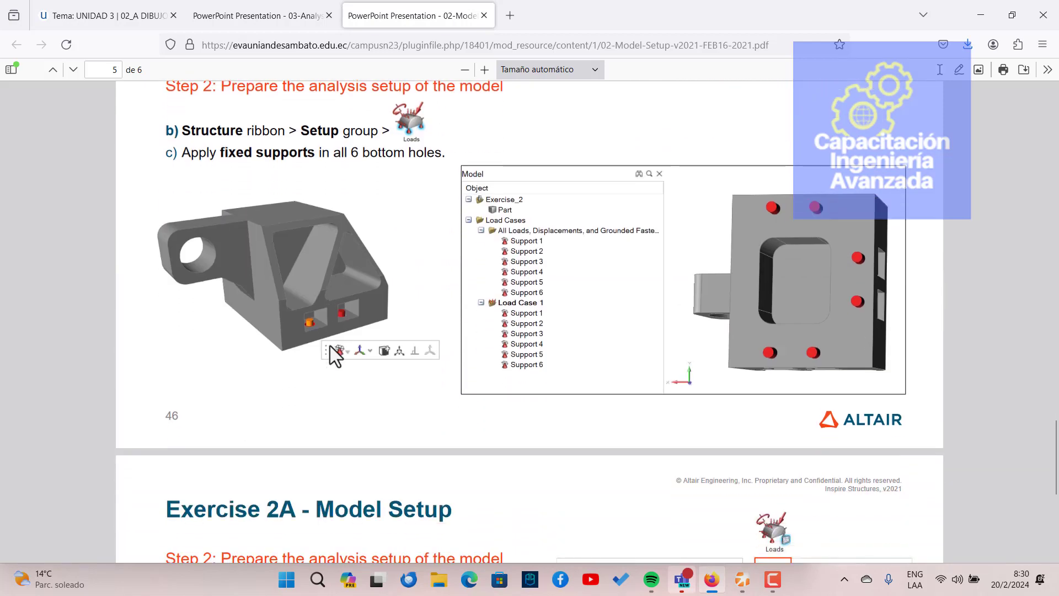
scroll(340, 355, up, 3)
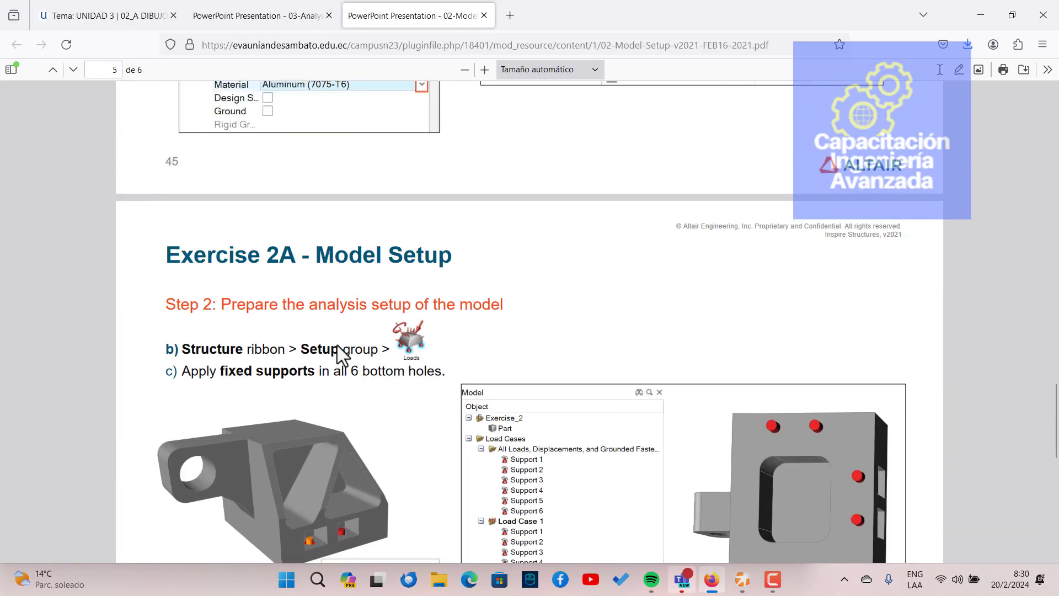
scroll(337, 345, down, 4)
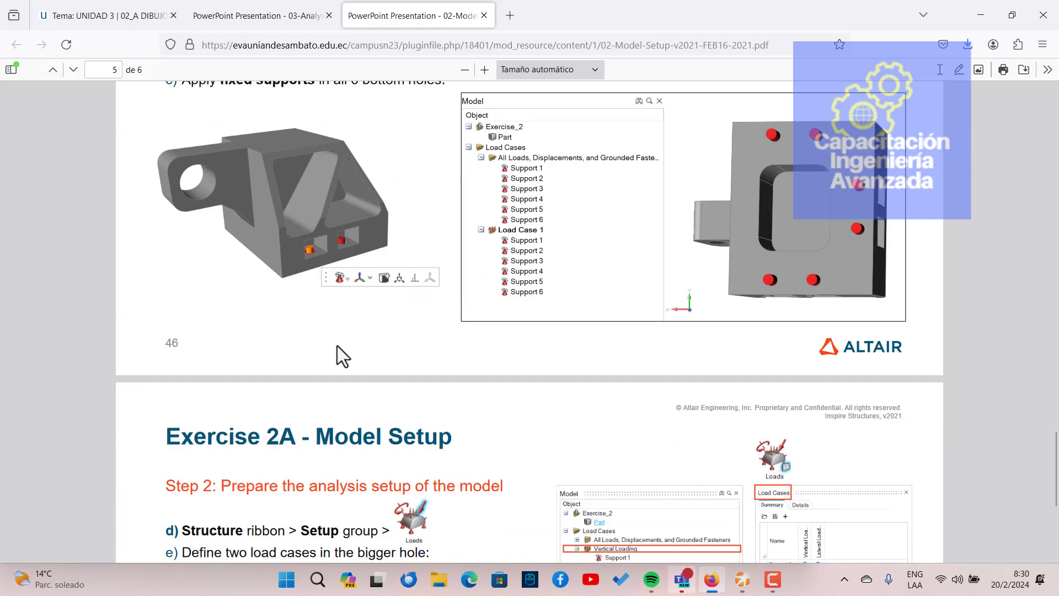
scroll(337, 345, up, 1)
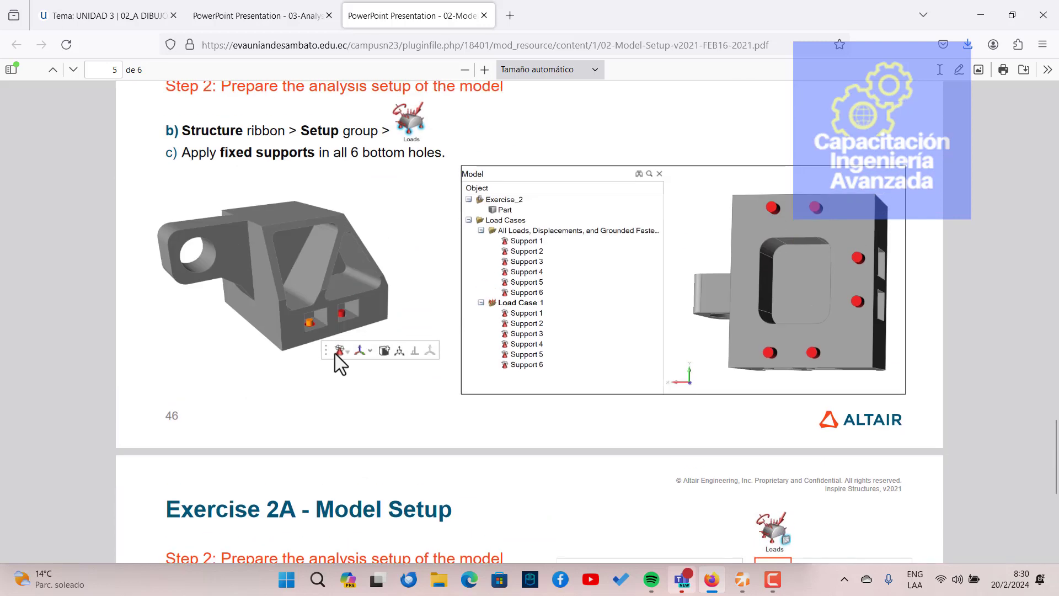
key(alt+Tab)
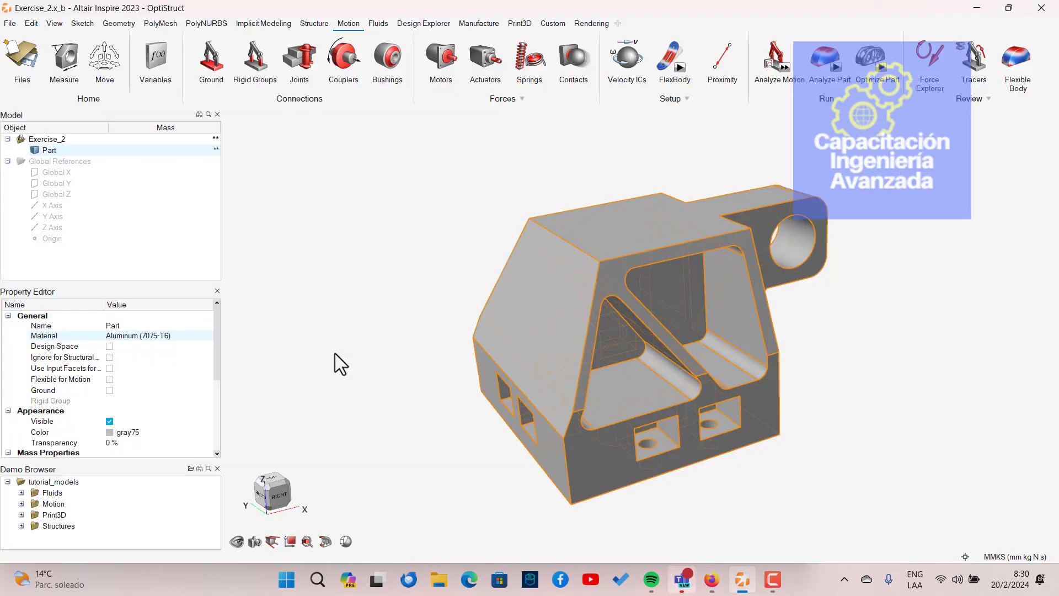
Apply fixed supports to the pair of bolt holes along one side edge of the bracket's bottom face.
right_drag(316, 448, 422, 448)
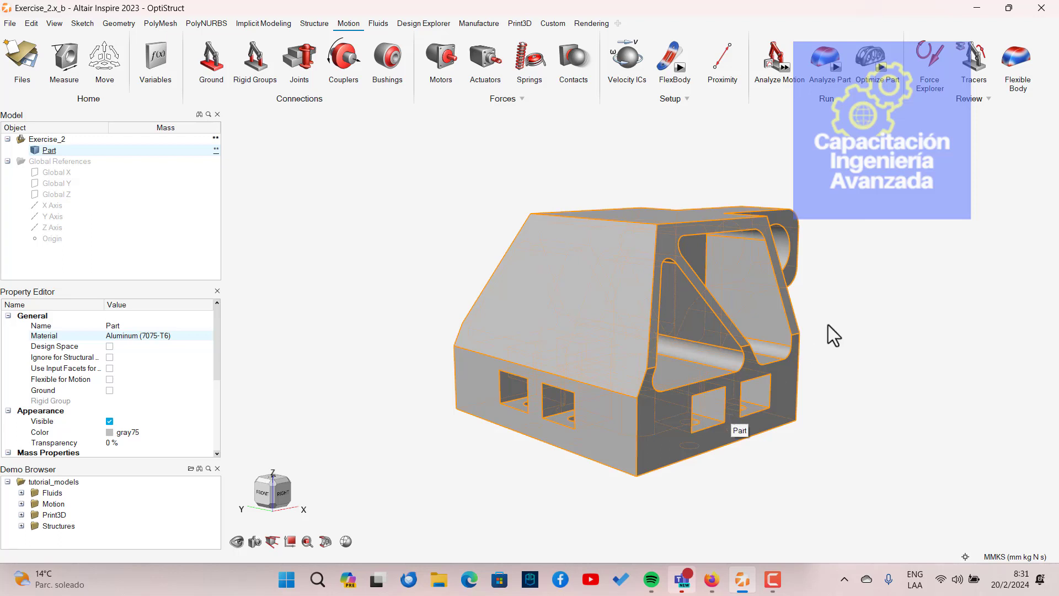
click(820, 421)
right_drag(820, 421, 640, 456)
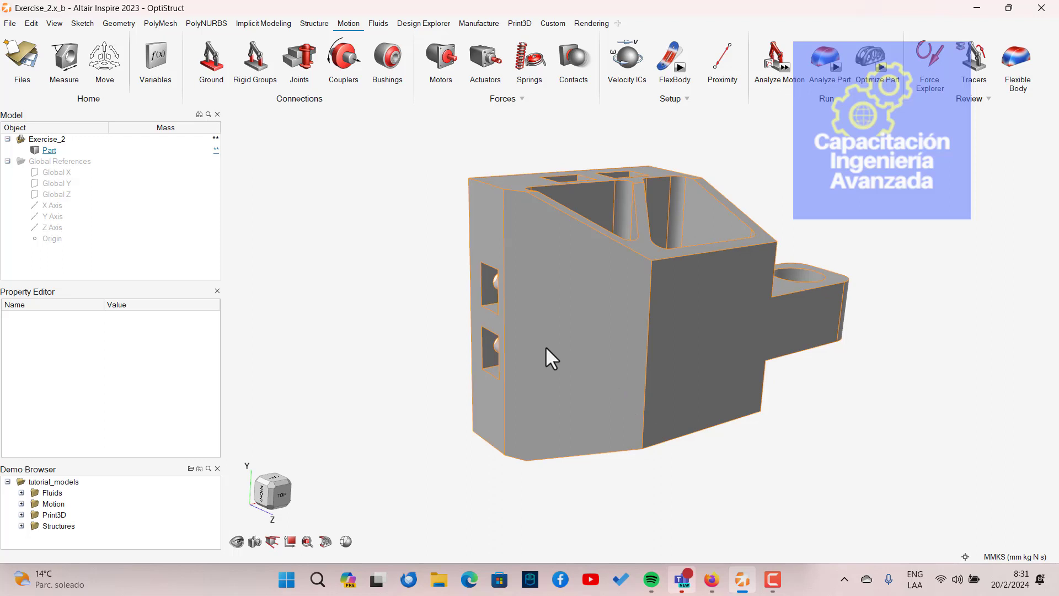
right_drag(463, 338, 716, 282)
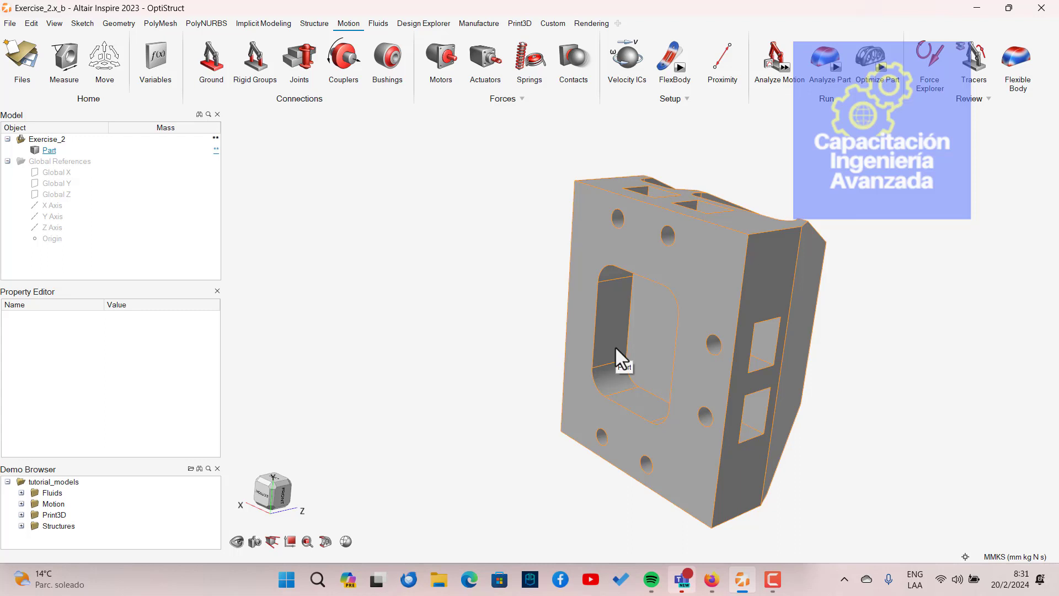
right_drag(481, 268, 521, 274)
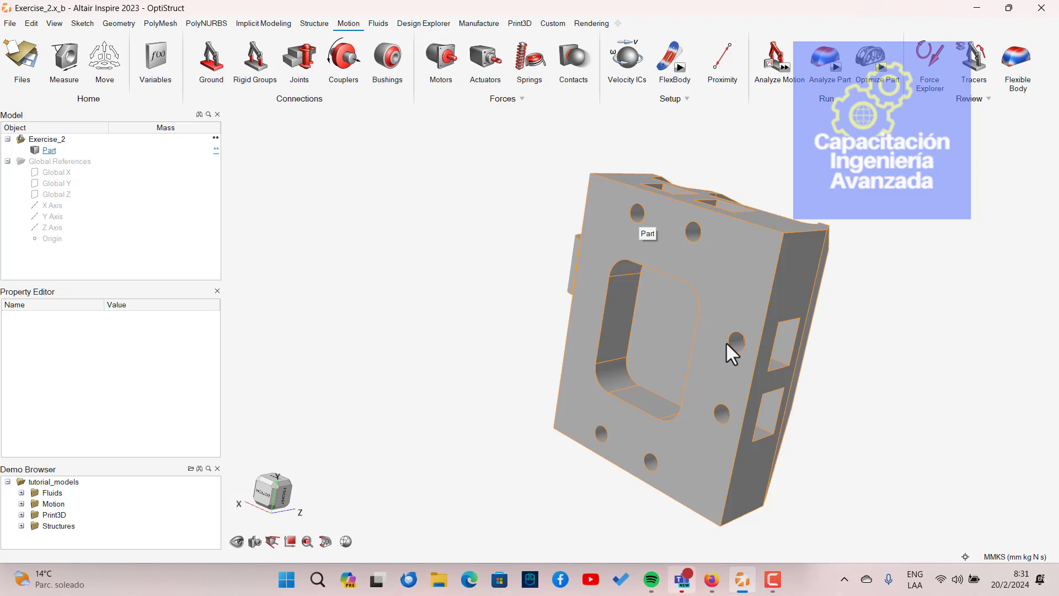
click(318, 26)
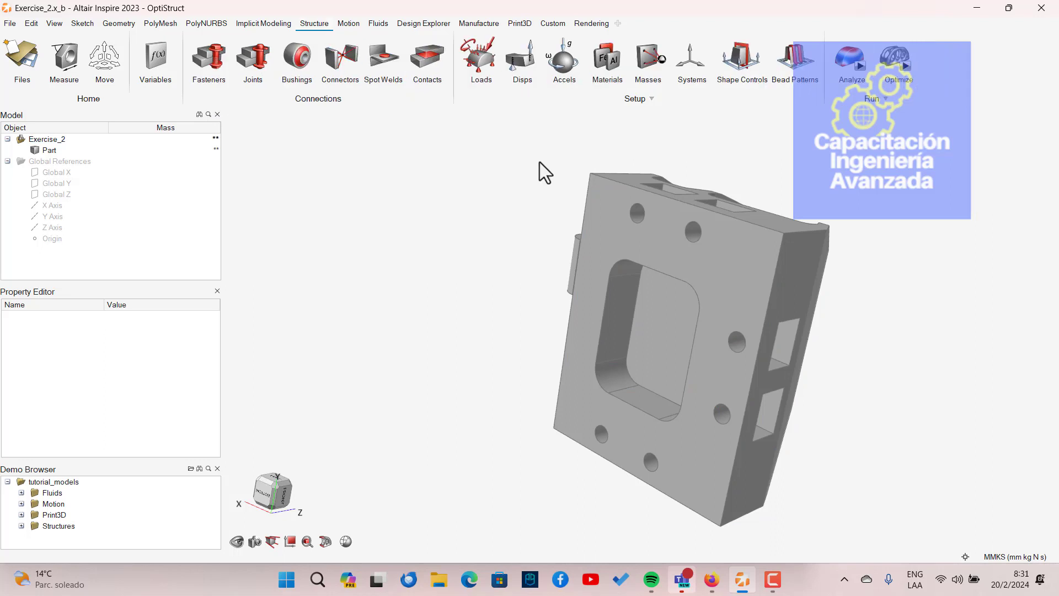
click(478, 71)
scroll(620, 223, up, 3)
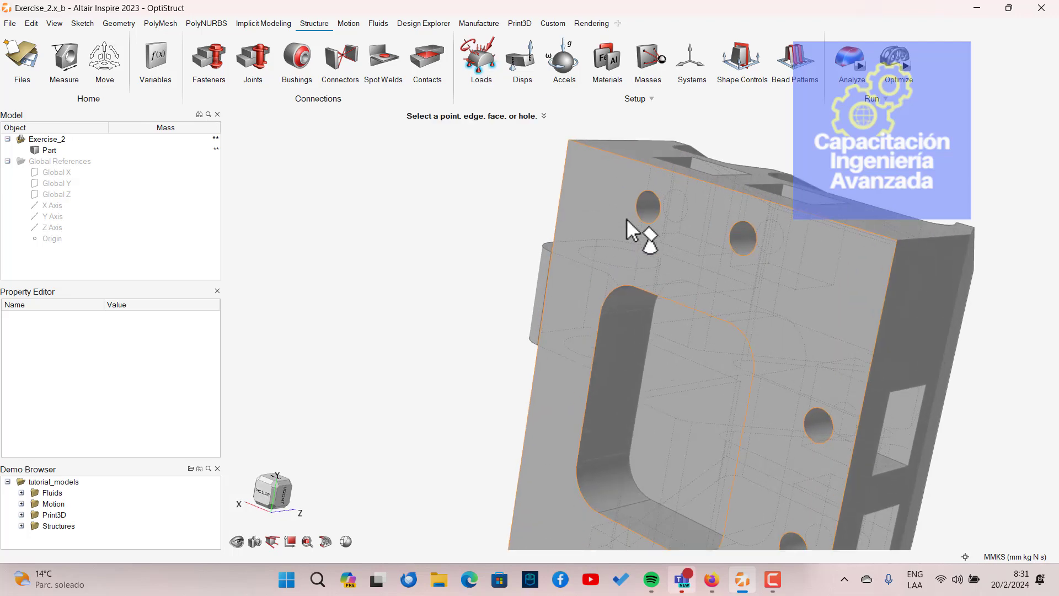
scroll(644, 204, up, 2)
mouse_move(644, 203)
right_down()
mouse_move(693, 207)
mouse_move(699, 246)
mouse_move(725, 246)
mouse_move(575, 292)
mouse_move(440, 366)
mouse_move(541, 340)
mouse_move(640, 293)
mouse_move(683, 249)
right_up()
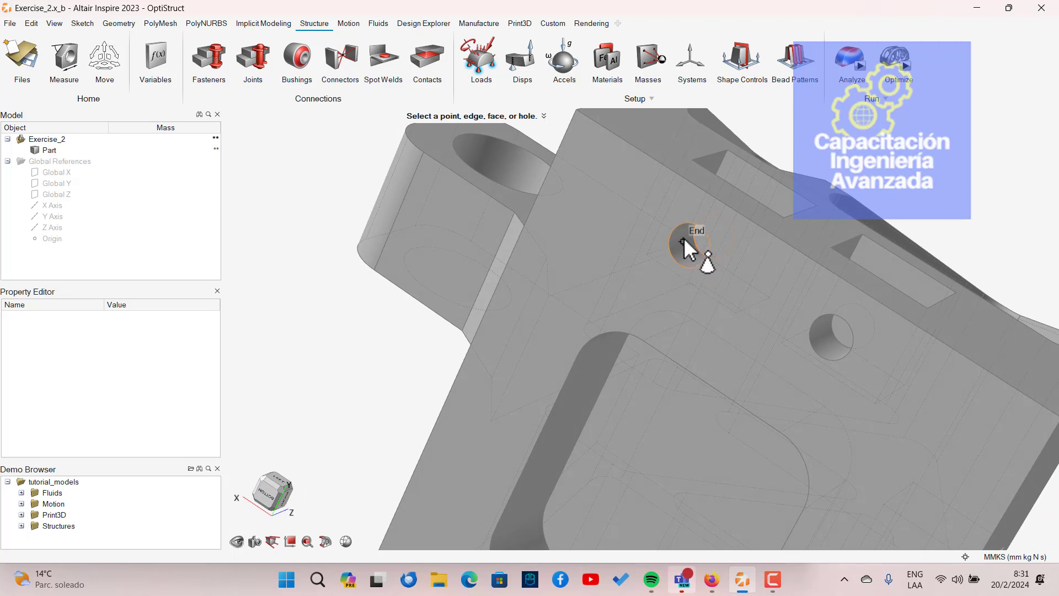
click(684, 238)
click(683, 253)
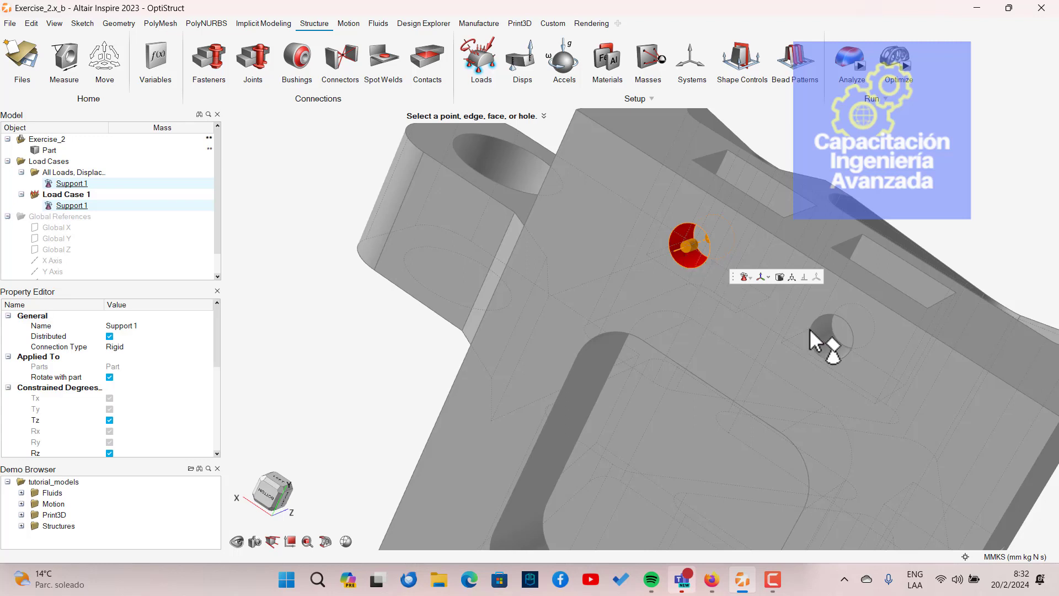
click(822, 340)
Add fixed supports to the pair of bolt holes along the opposite side edge of the bracket's bottom face.
right_drag(768, 372, 780, 231)
scroll(603, 428, up, 2)
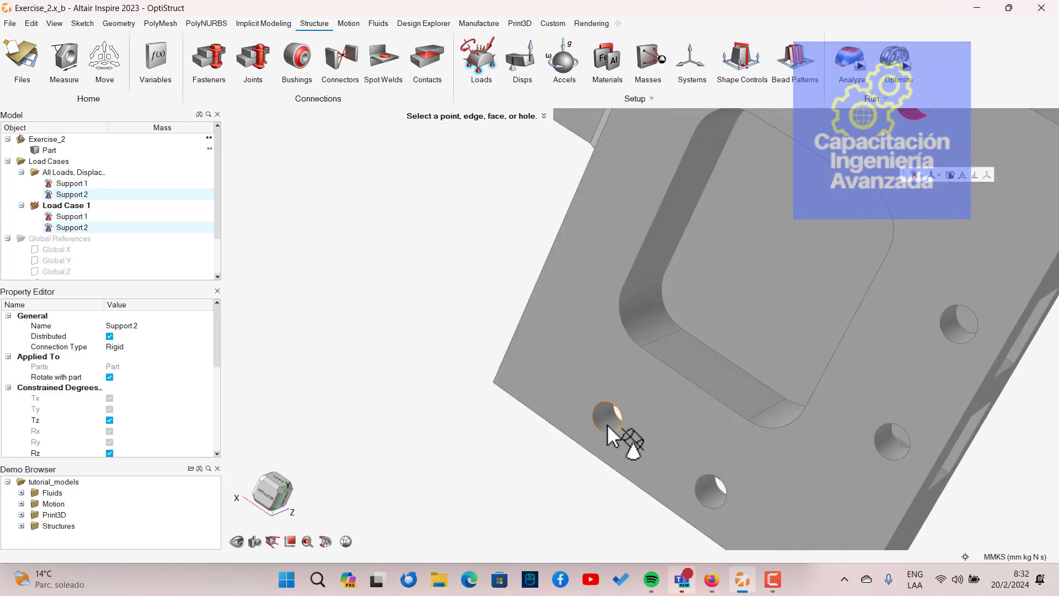
click(606, 424)
click(711, 502)
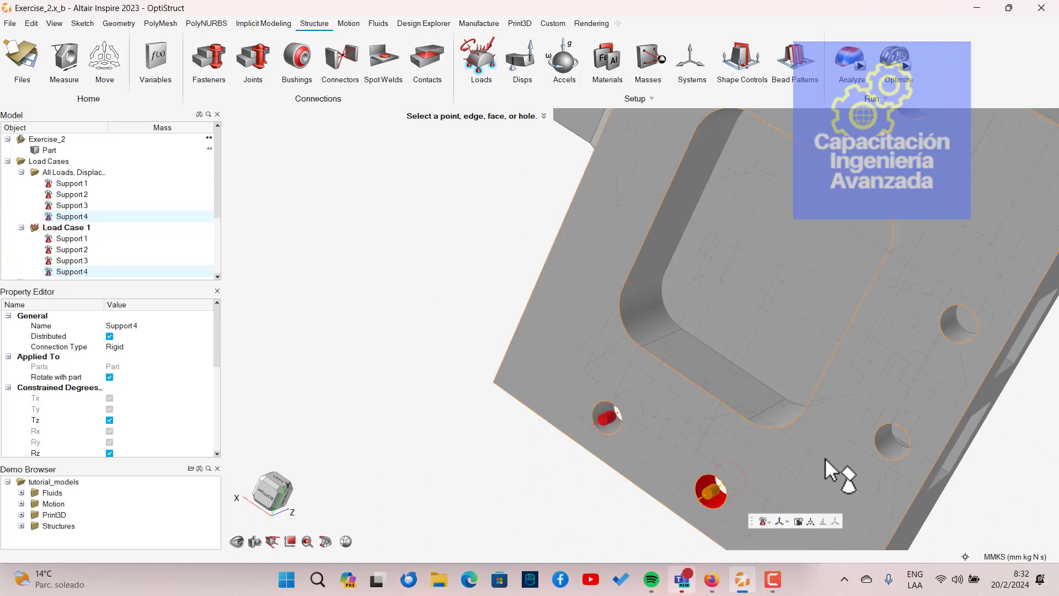
Apply fixed supports to the remaining pair of bolt holes on the bracket's bottom face.
click(887, 444)
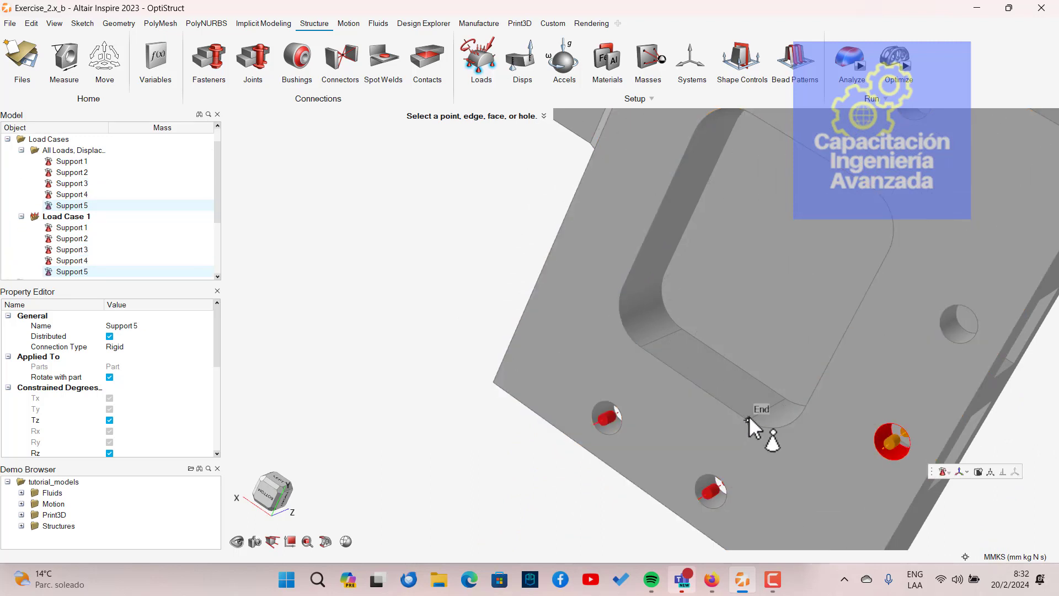
click(954, 331)
right_drag(885, 357, 625, 380)
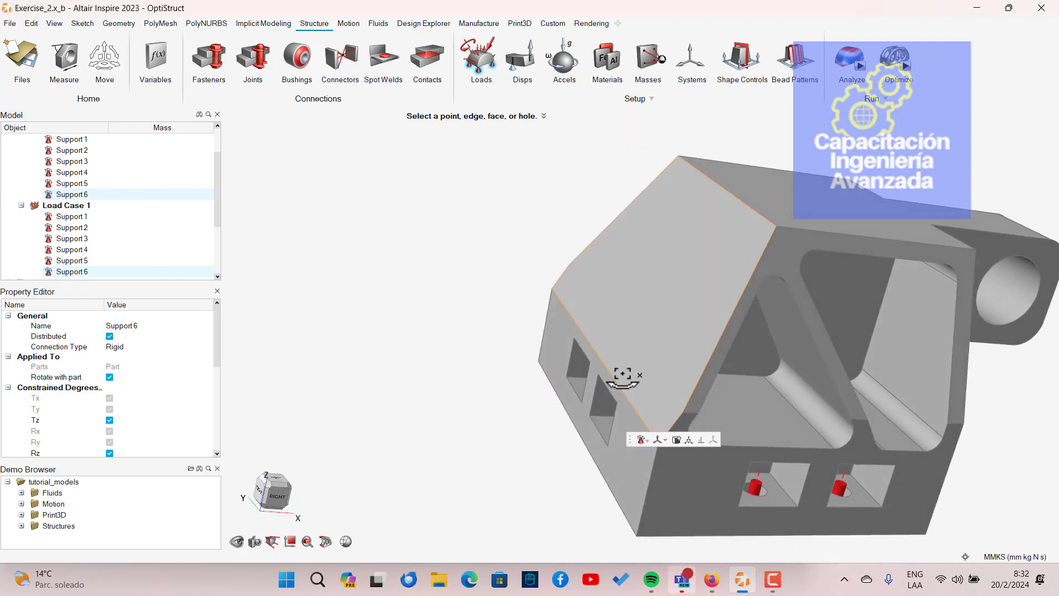
Read the load case instructions in the exercise PDF and inspect the bracket's arm and bigger hole in Inspire.
key(alt+Tab)
scroll(629, 378, down, 5)
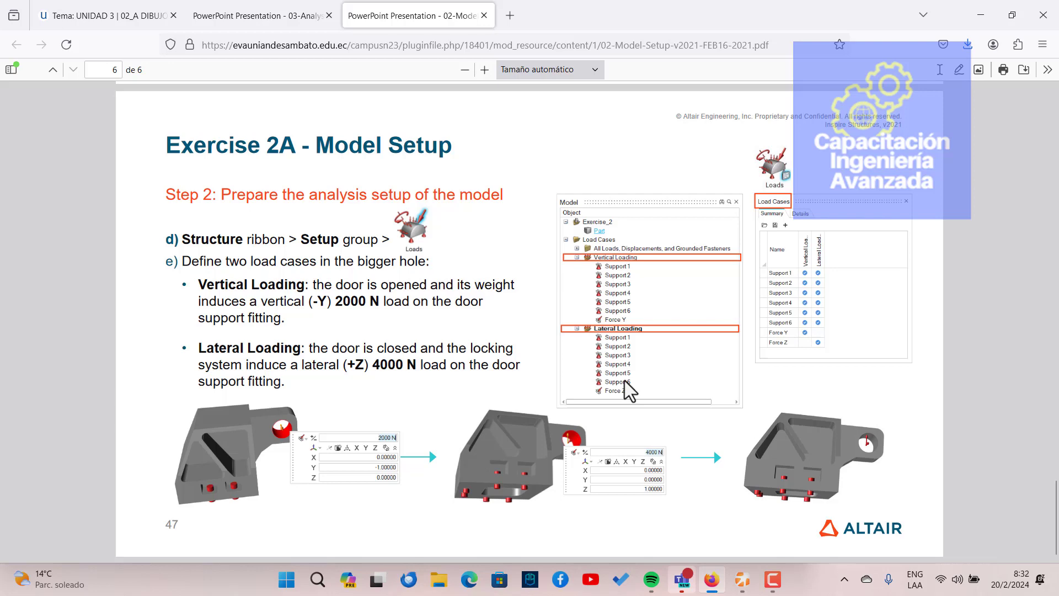
key(alt+Tab)
key(alt+Tab)
key(alt+Tab)
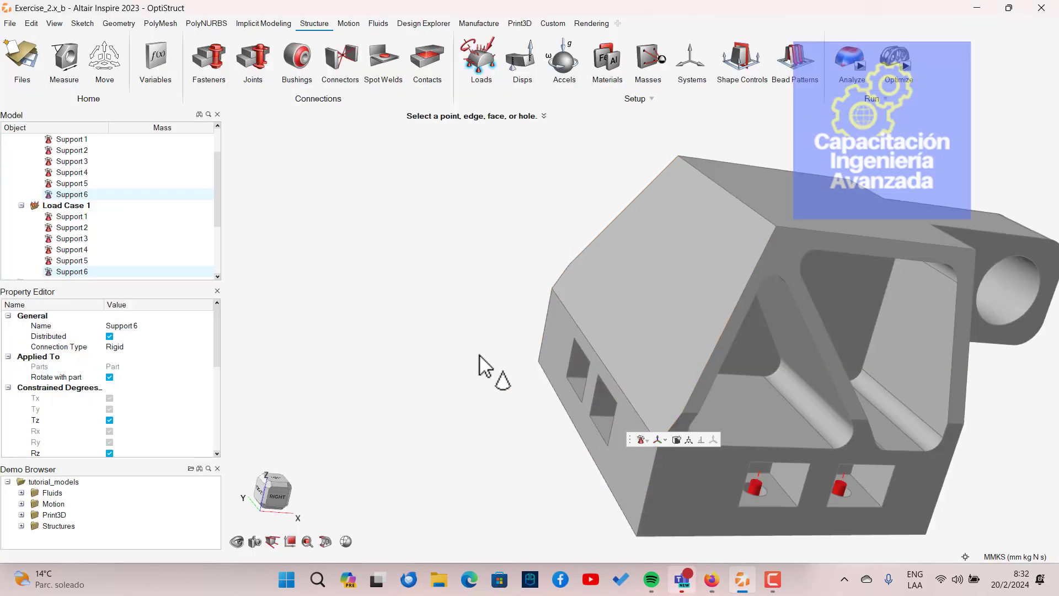
right_click(479, 355)
middle_drag(419, 351, 385, 312)
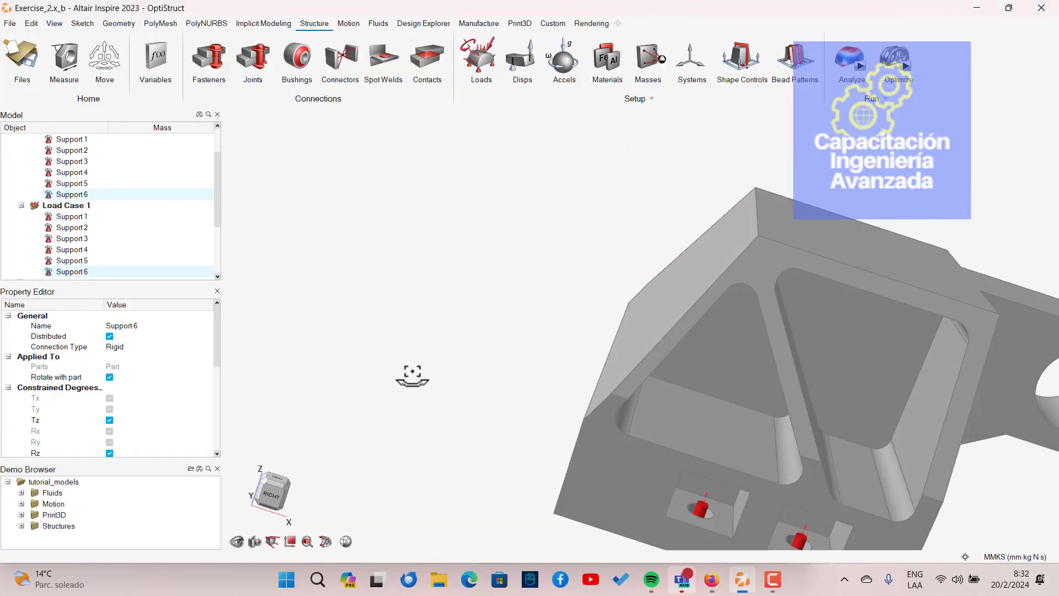
right_drag(412, 375, 485, 204)
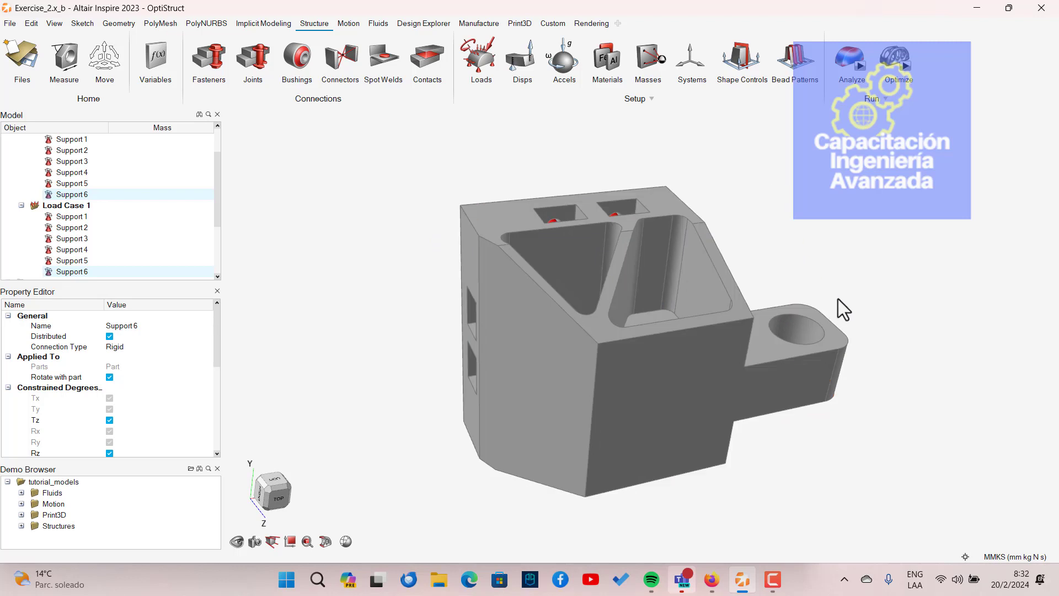
right_drag(775, 305, 753, 309)
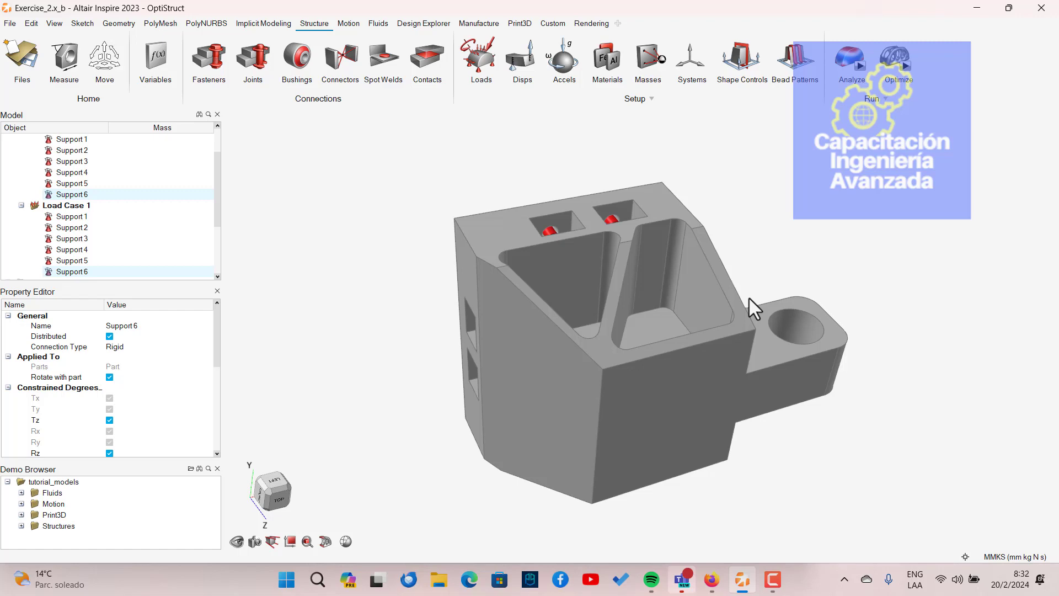
Switch to the browser and examine the aircraft door support fitting illustration on the Exercise 2A overview page of the PDF.
key(alt+Tab)
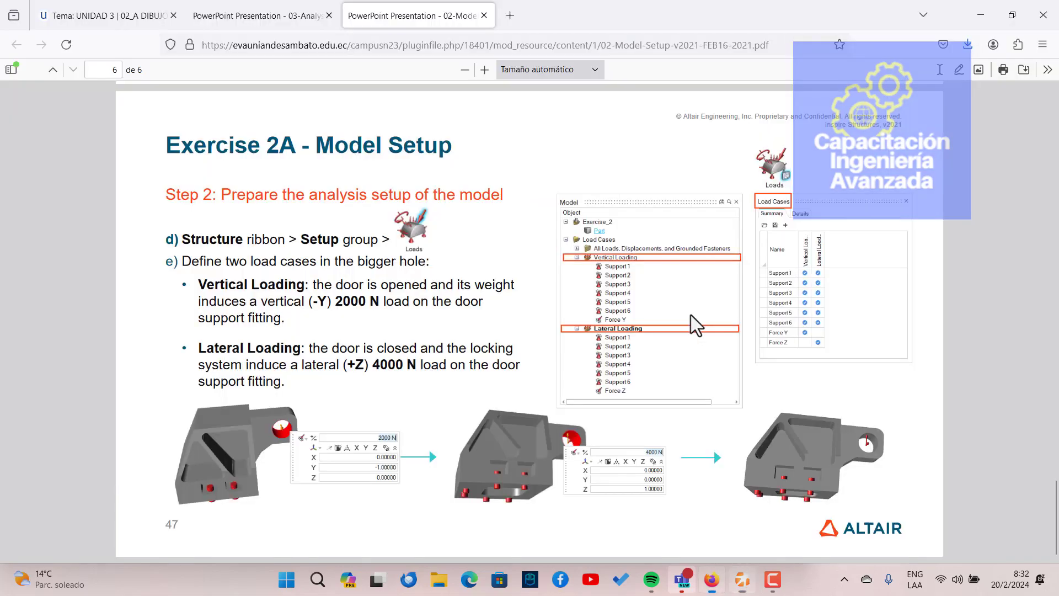
click(108, 15)
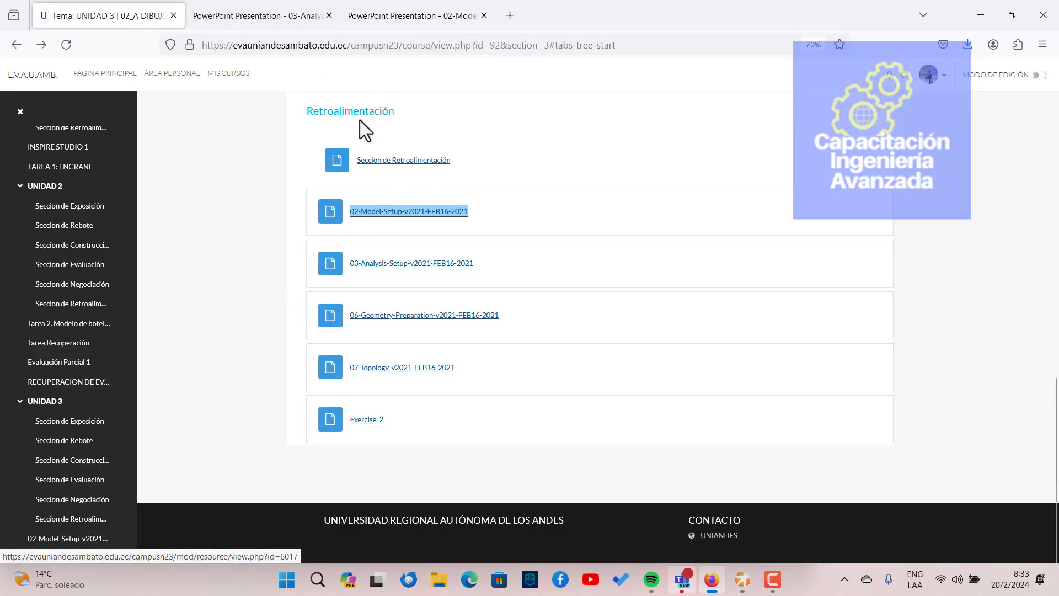
click(296, 22)
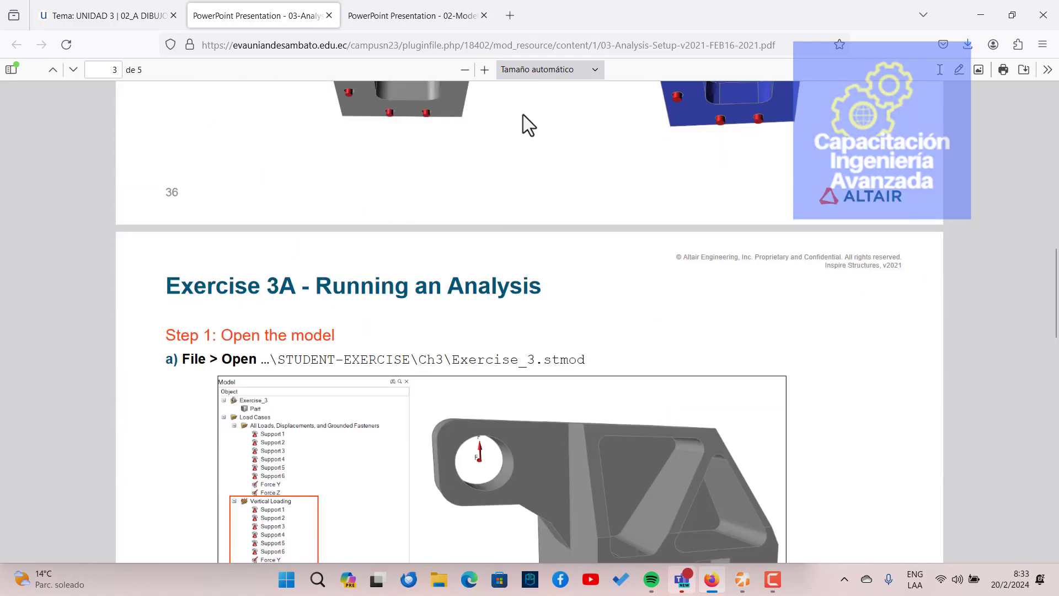
click(444, 18)
scroll(565, 312, up, 10)
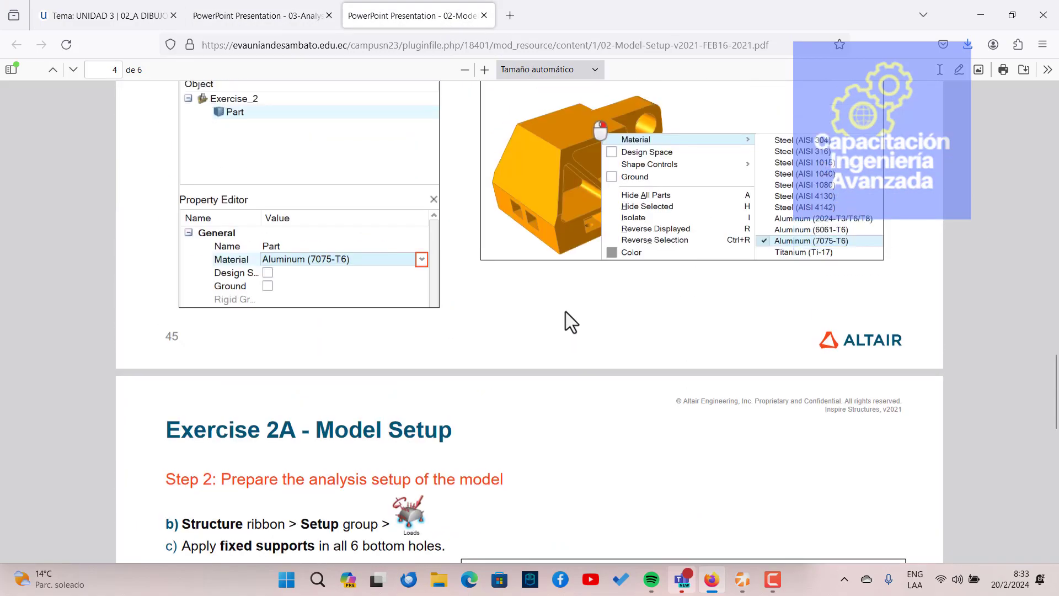
scroll(567, 312, up, 8)
scroll(567, 311, down, 5)
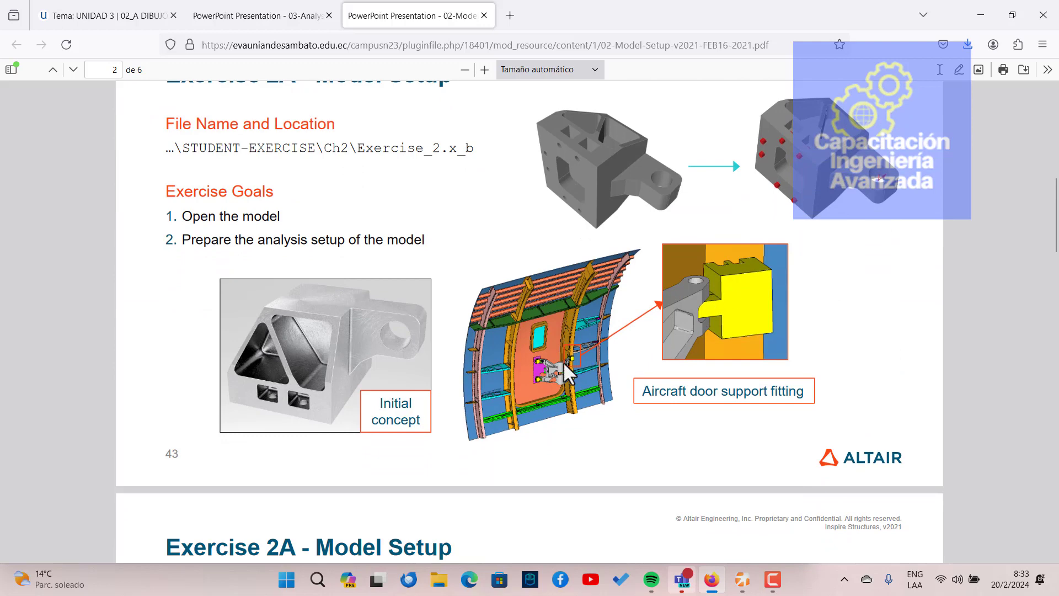
ctrl+scroll(562, 362, up, 6)
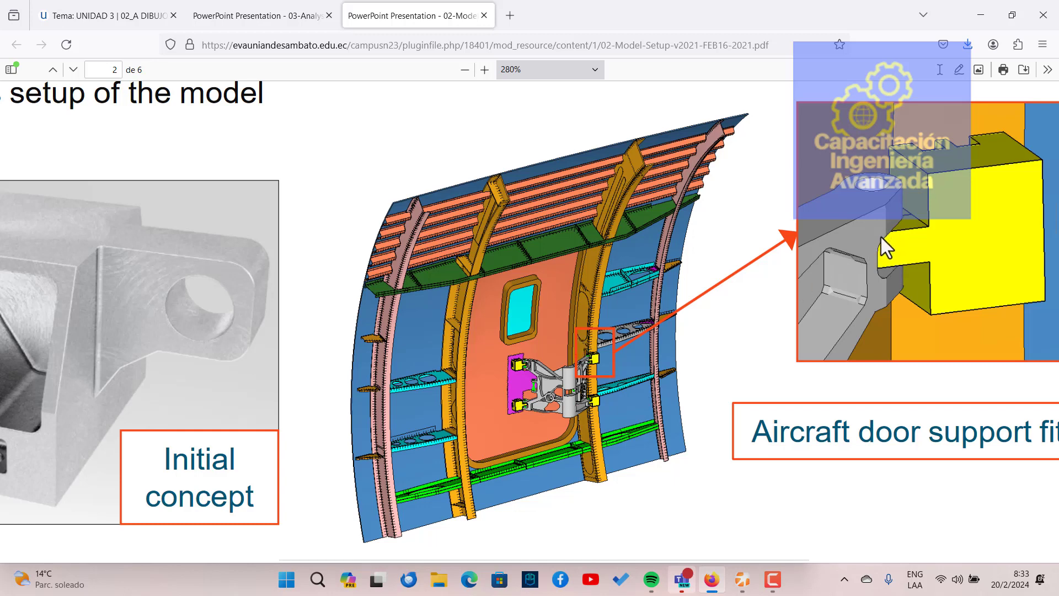
Compare the door support fitting illustration in the PDF with the bracket model in Inspire from different sides.
key(alt+Tab)
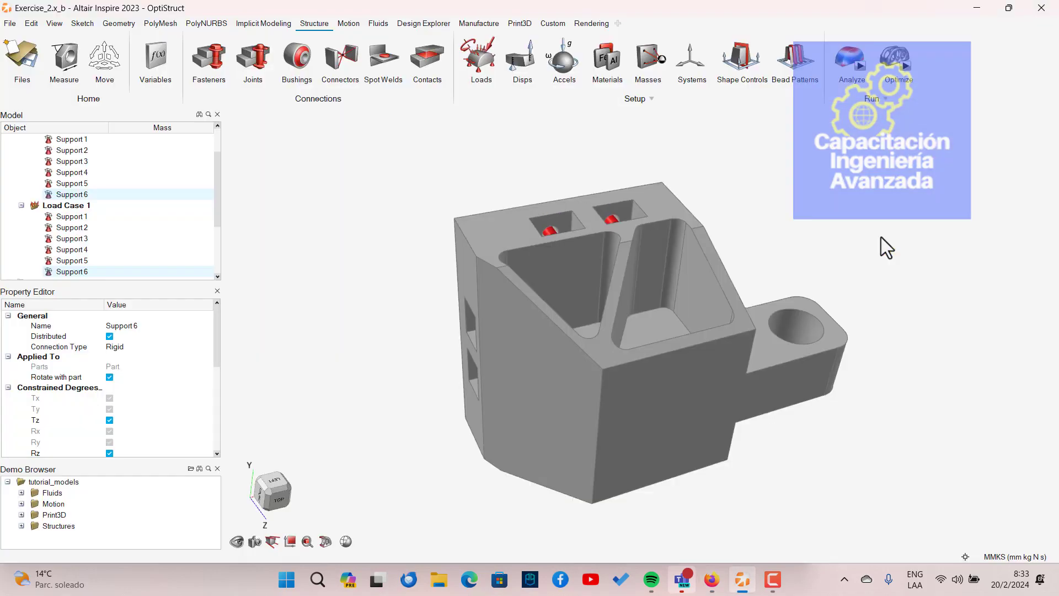
key(alt+Tab)
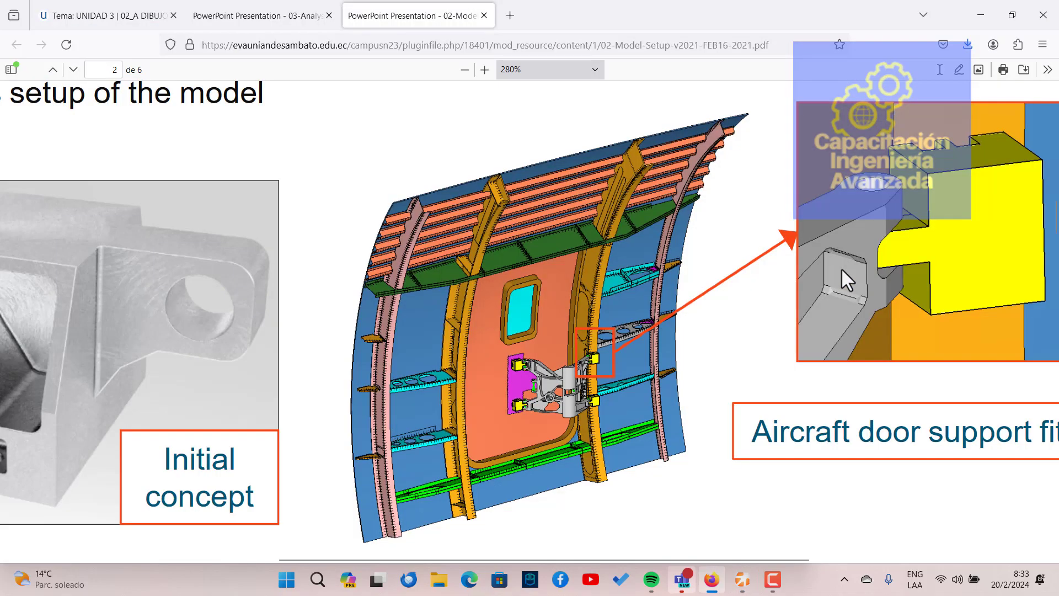
key(alt+Tab)
right_drag(841, 270, 799, 359)
key(alt+Tab)
key(alt+Tab)
key(alt+Tab)
key(alt+Tab)
key(alt+Tab)
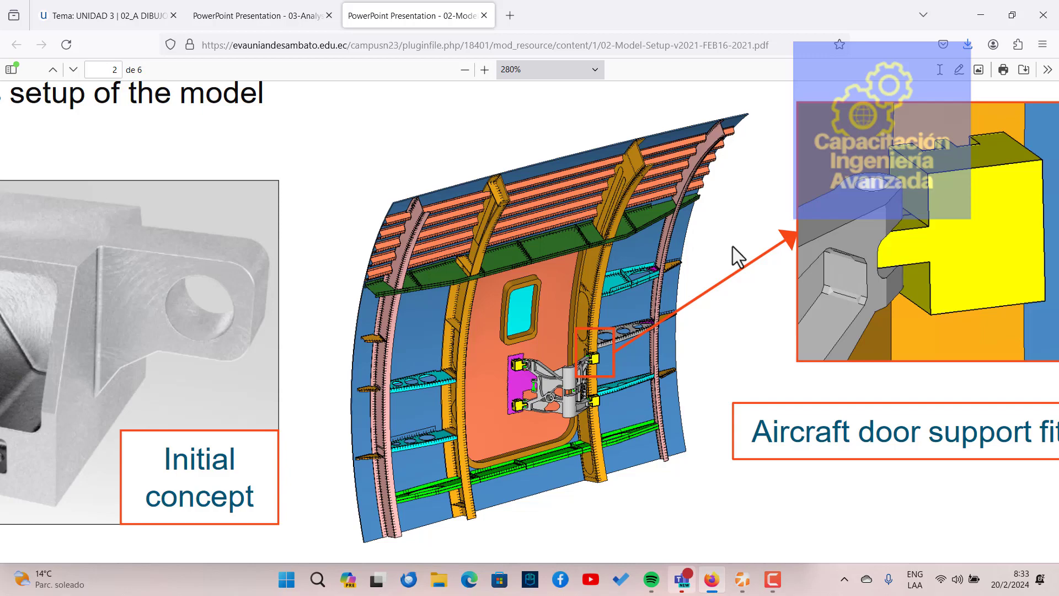
key(alt+Tab)
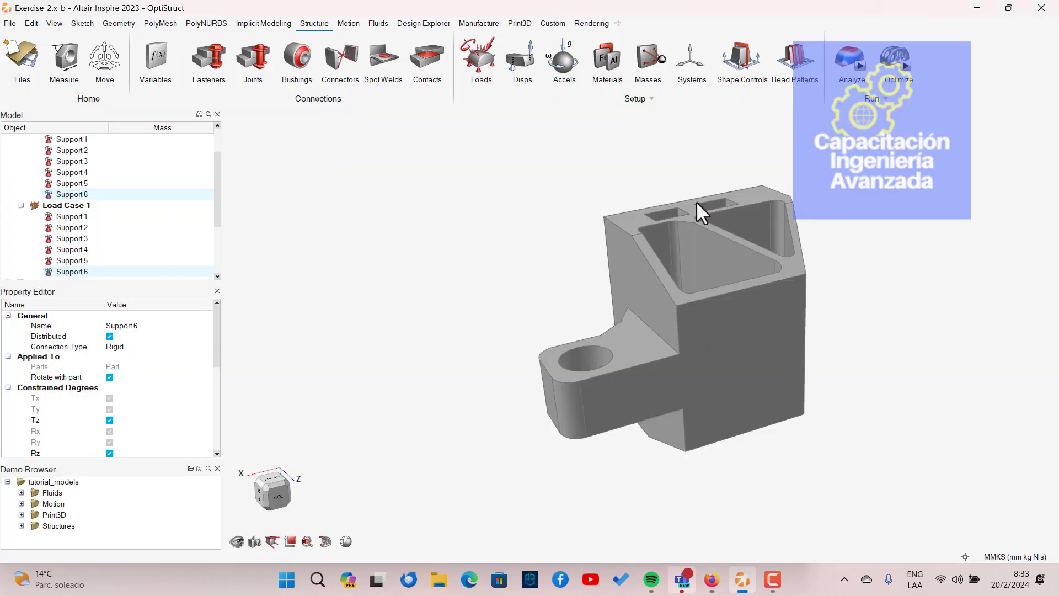
key(alt+Tab)
Review the PDF's vertical and lateral loading definitions and compare their directions with the bracket's axes in Inspire.
scroll(559, 313, down, 5)
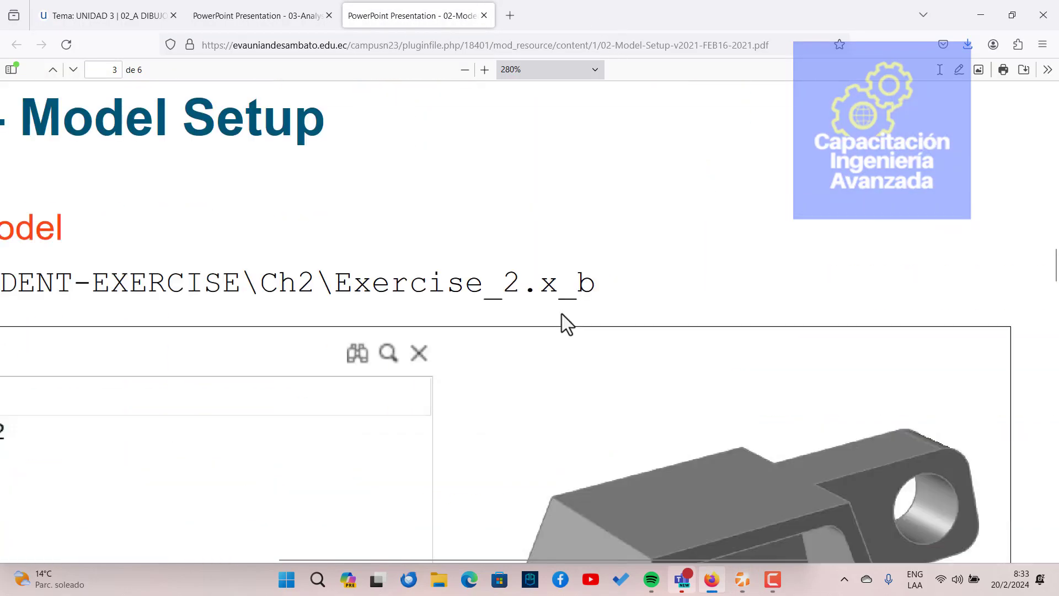
ctrl+scroll(560, 316, down, 8)
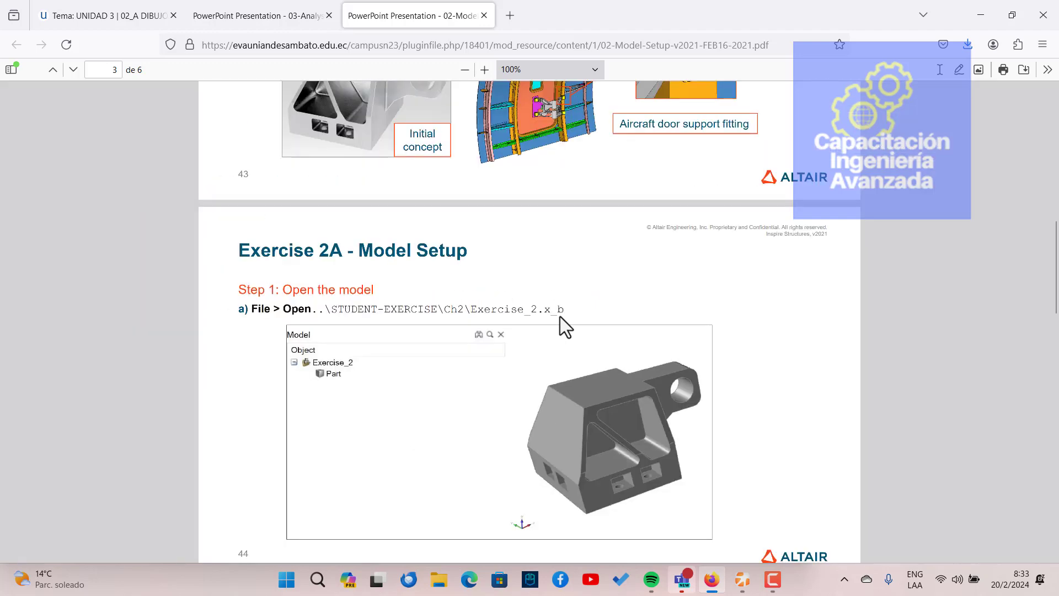
scroll(560, 317, down, 5)
scroll(561, 310, down, 3)
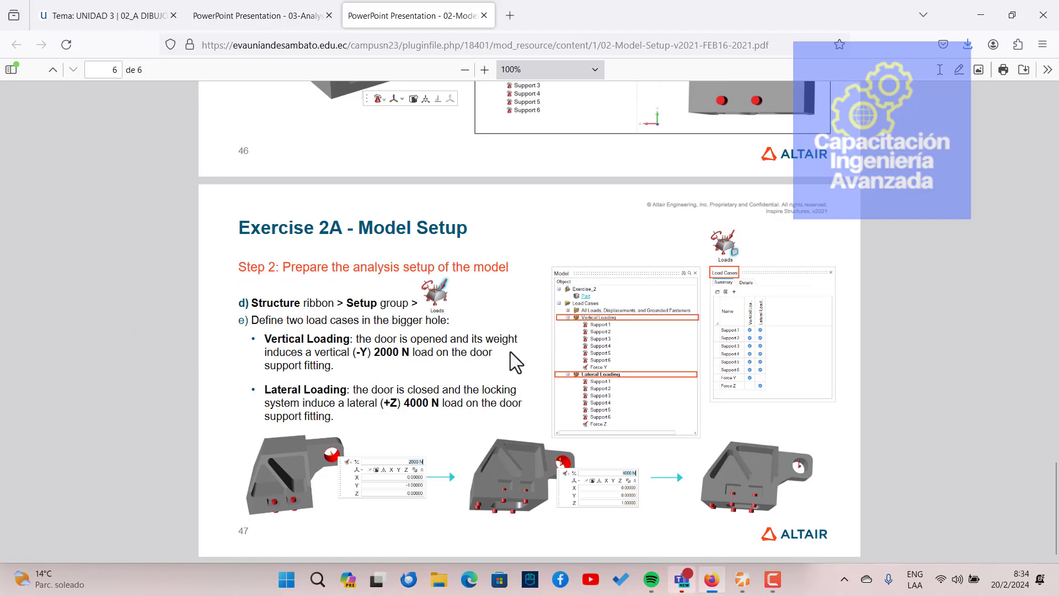
ctrl+scroll(510, 351, up, 1)
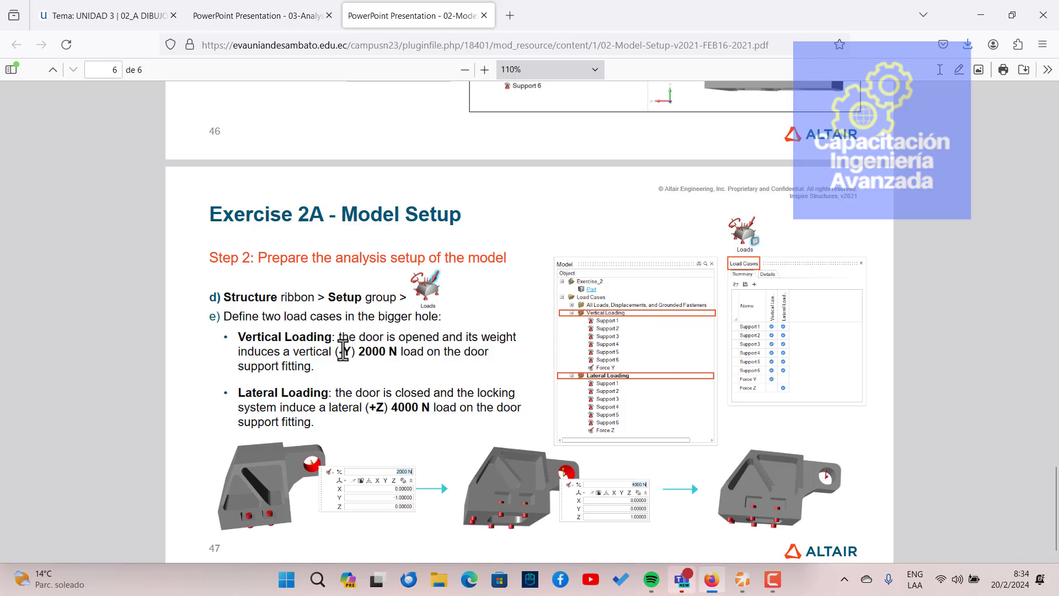
key(alt+Tab)
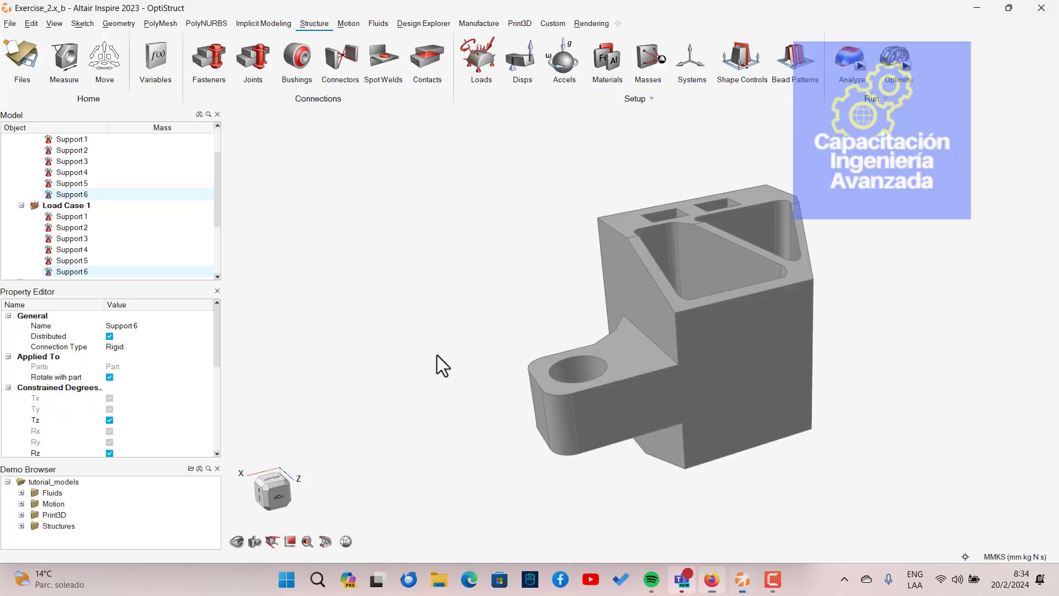
mouse_move(276, 474)
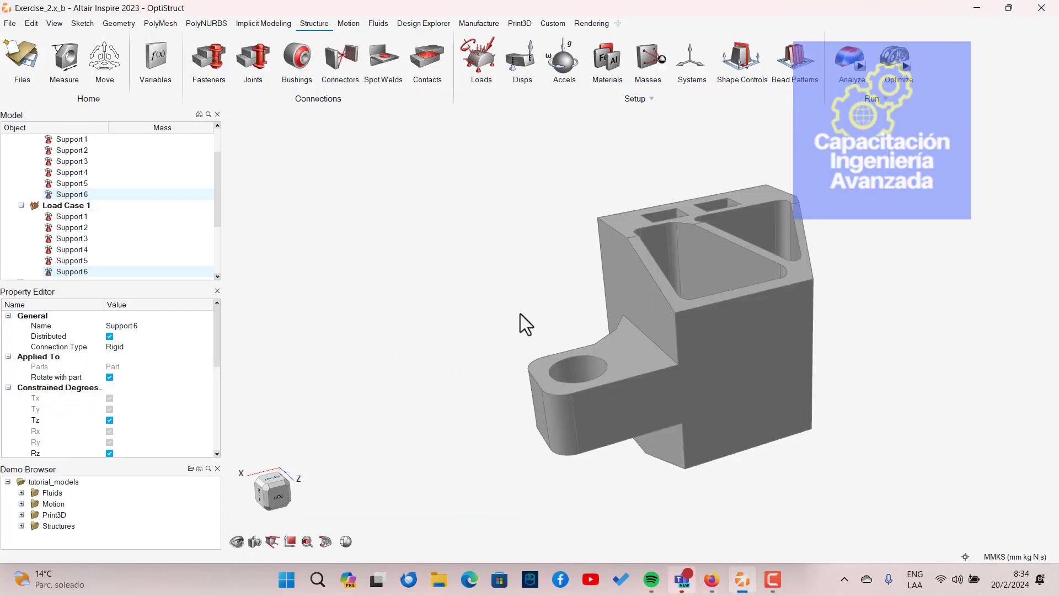
key(alt+Tab)
key(alt+Tab)
middle_drag(655, 387, 682, 338)
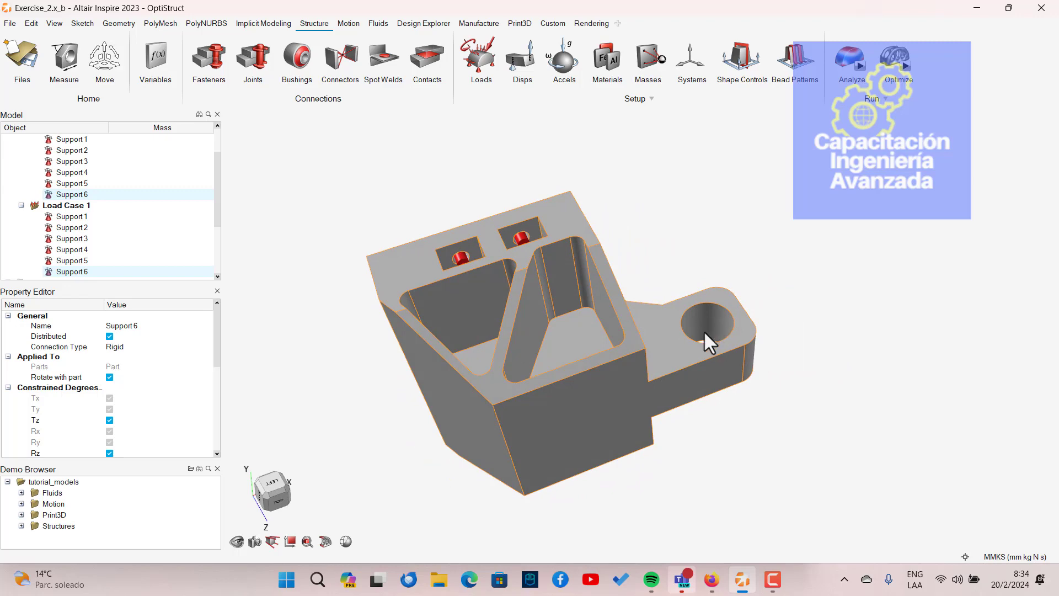
key(alt+Tab)
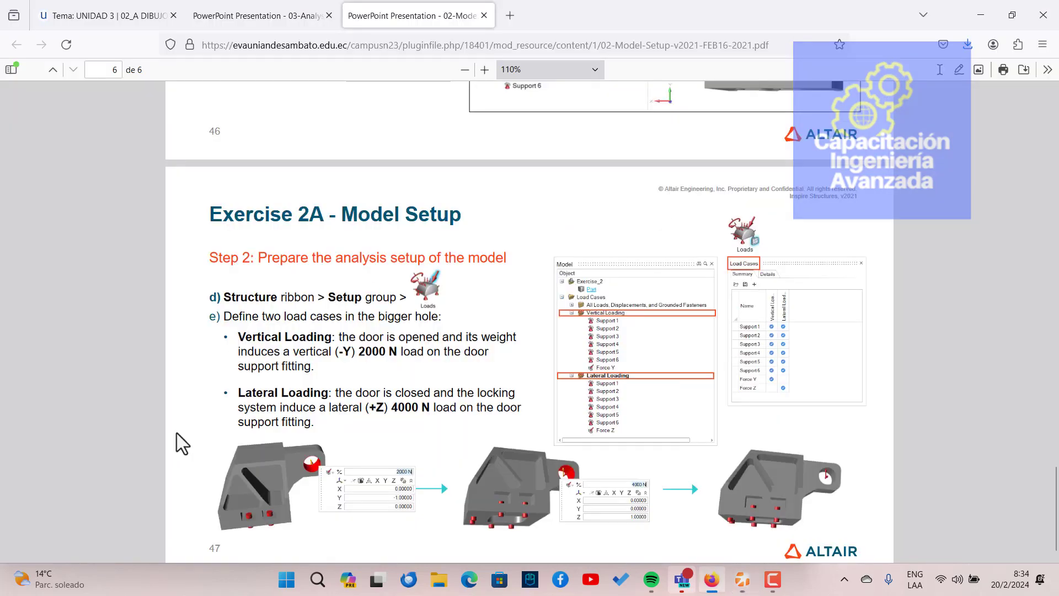
key(alt+Tab)
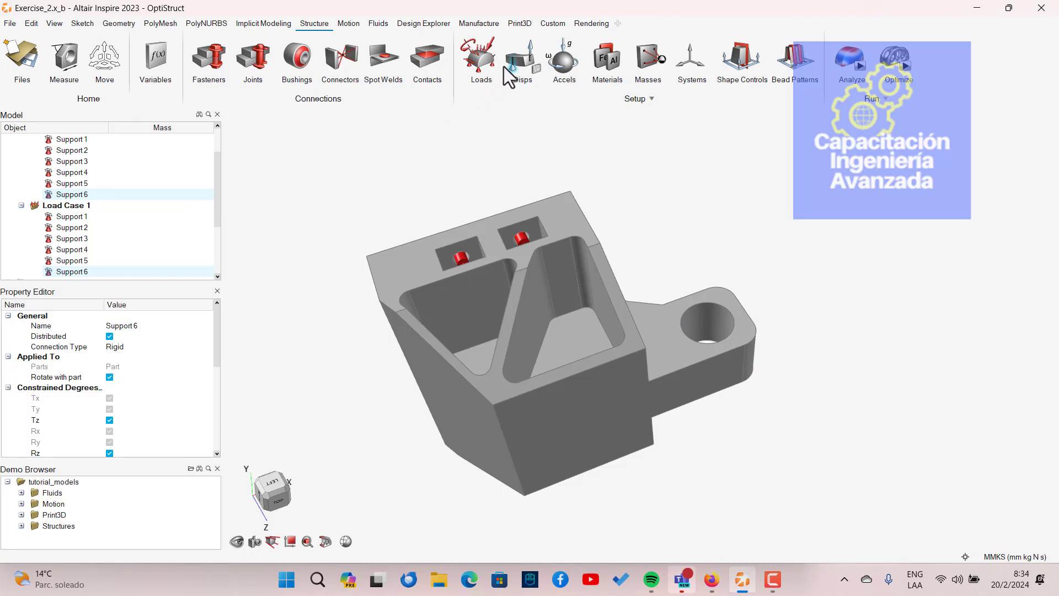
Apply a force to the bigger hole in the bracket's projecting arm.
click(492, 38)
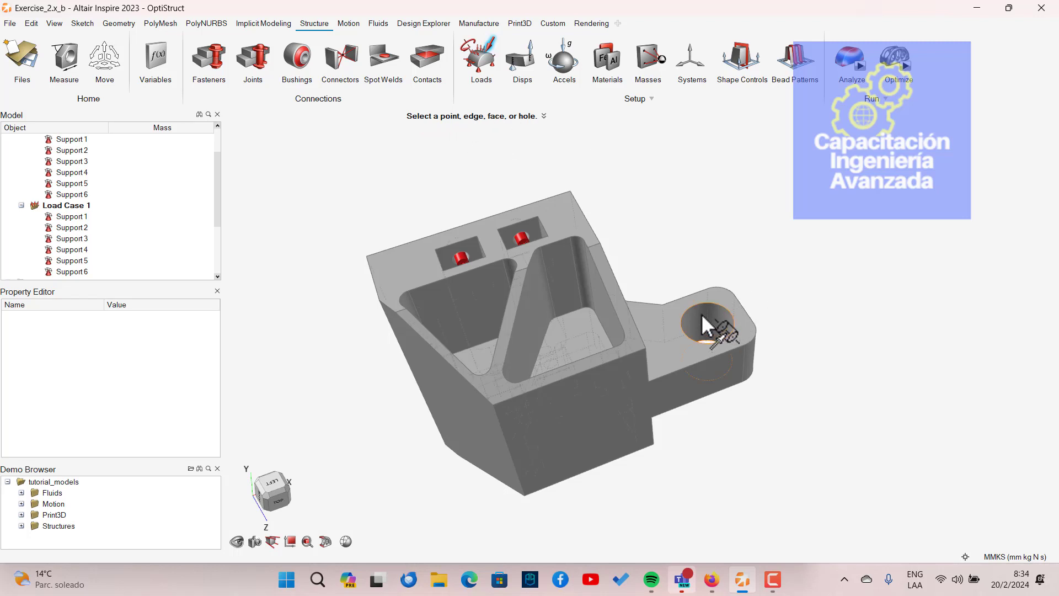
scroll(715, 338, up, 3)
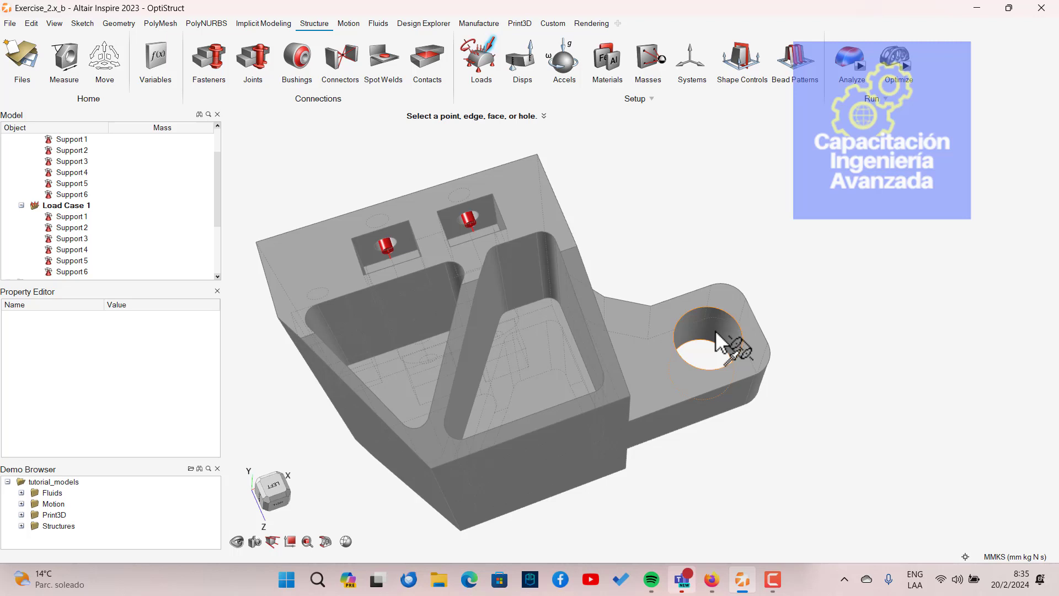
click(713, 332)
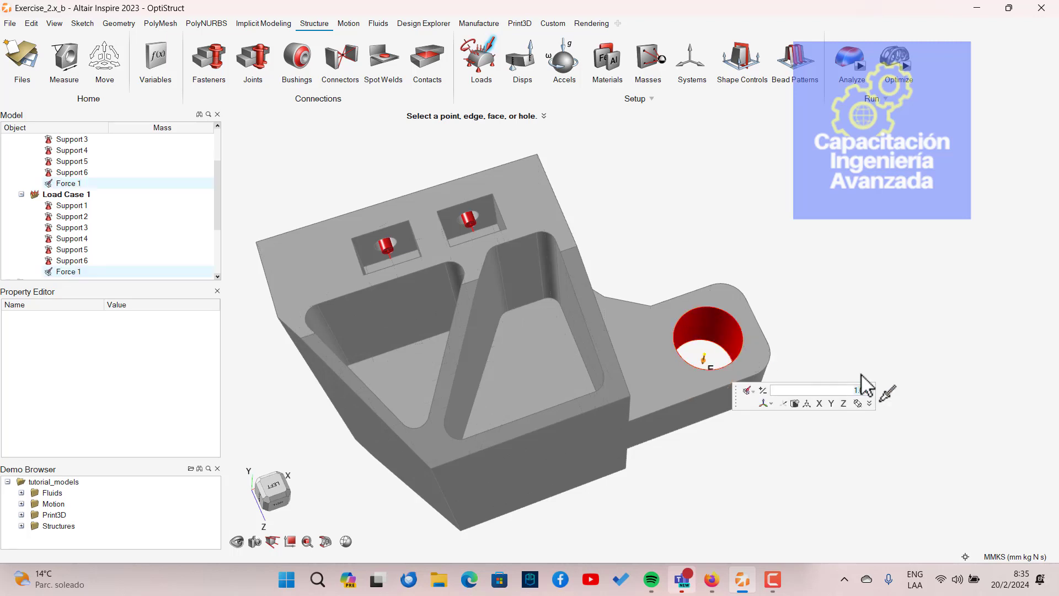
mouse_move(839, 326)
right_down()
mouse_move(822, 312)
mouse_move(839, 274)
mouse_move(857, 266)
mouse_move(843, 315)
right_up()
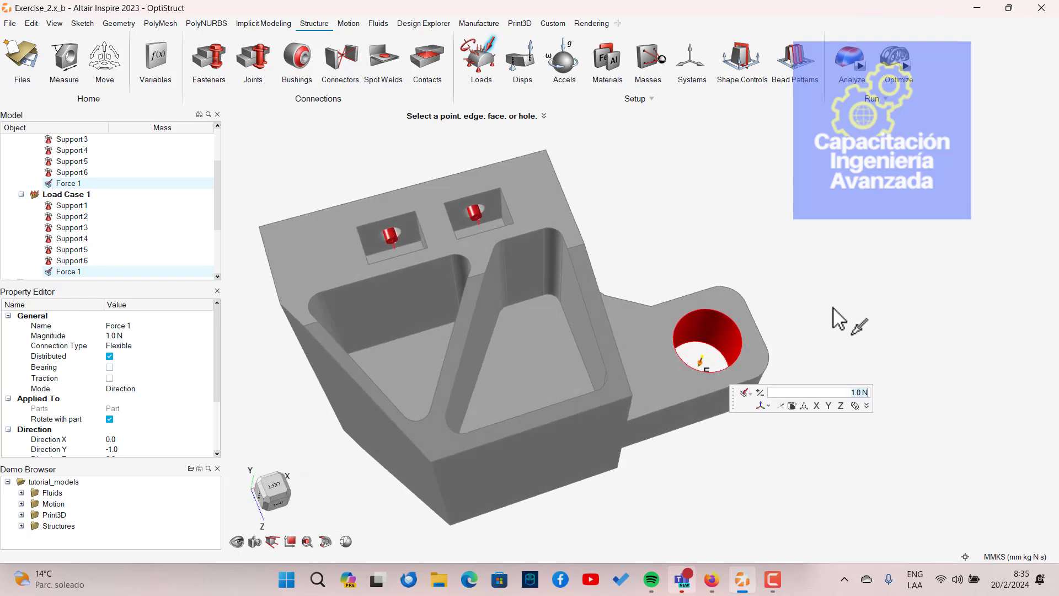
Check the vertical load in the exercise PDF and set the bigger hole's force magnitude to 2000 N.
key(alt+Tab)
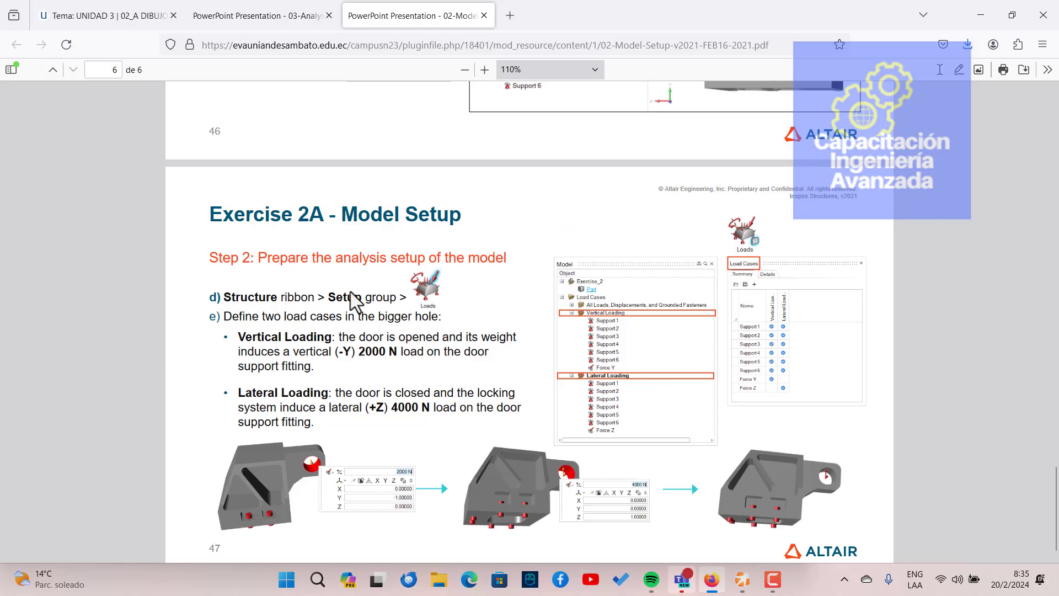
key(alt+Tab)
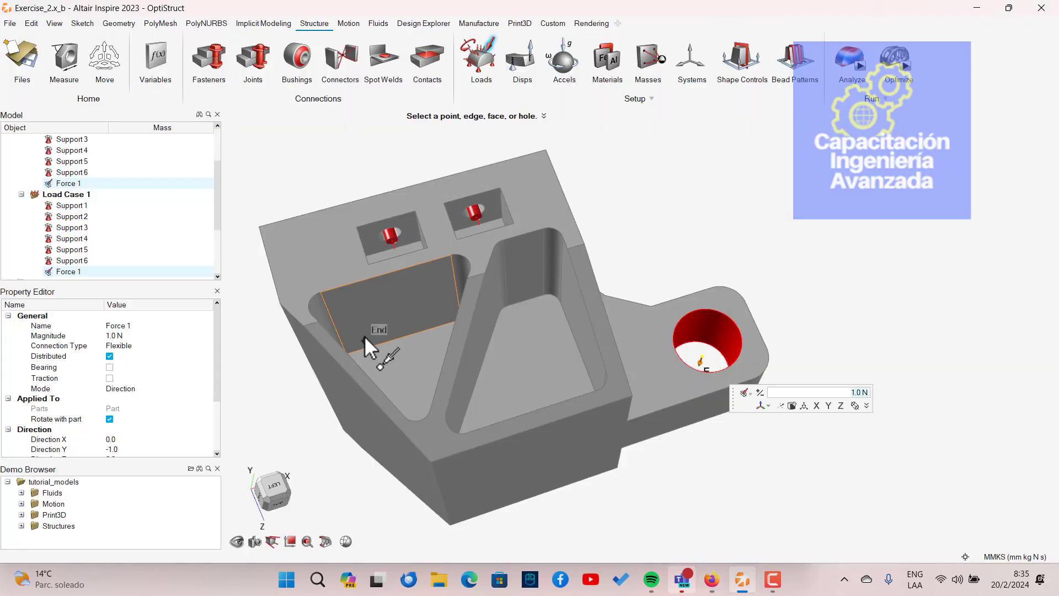
right_drag(330, 317, 721, 265)
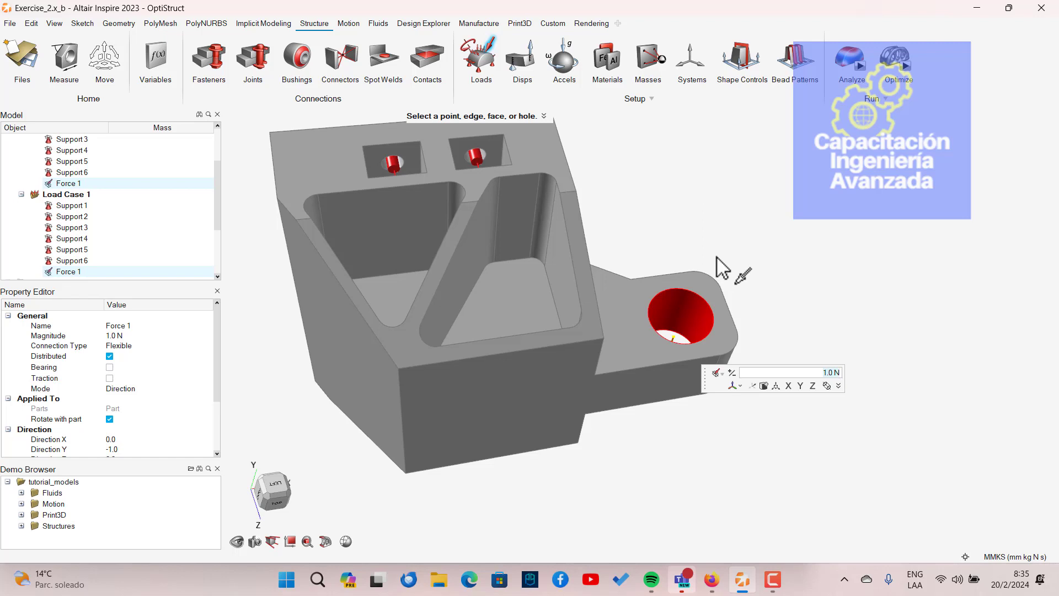
text(2000)
key(Return)
right_drag(707, 329, 678, 342)
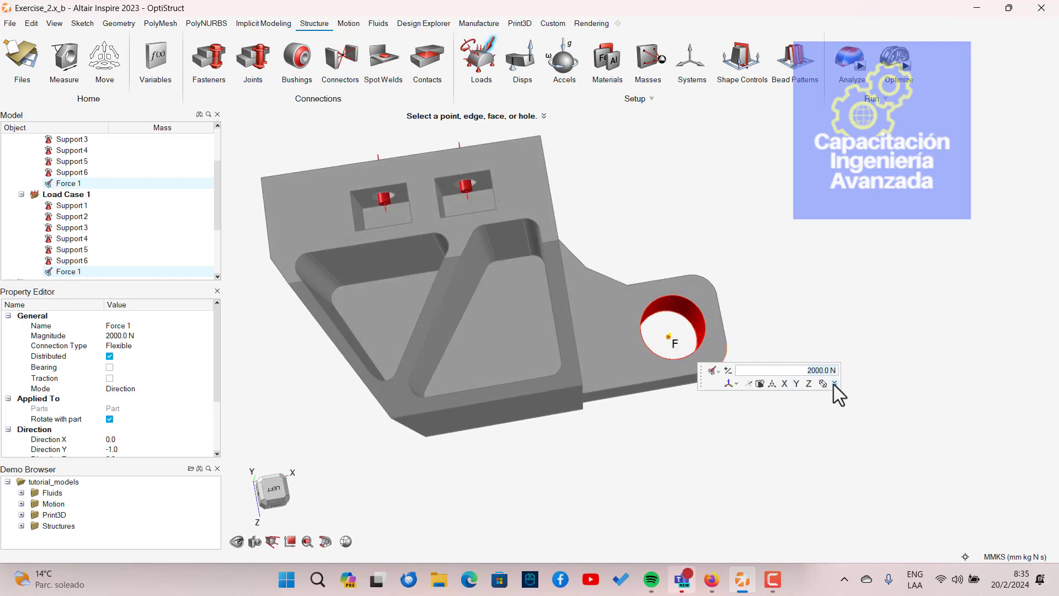
right_drag(832, 385, 815, 296)
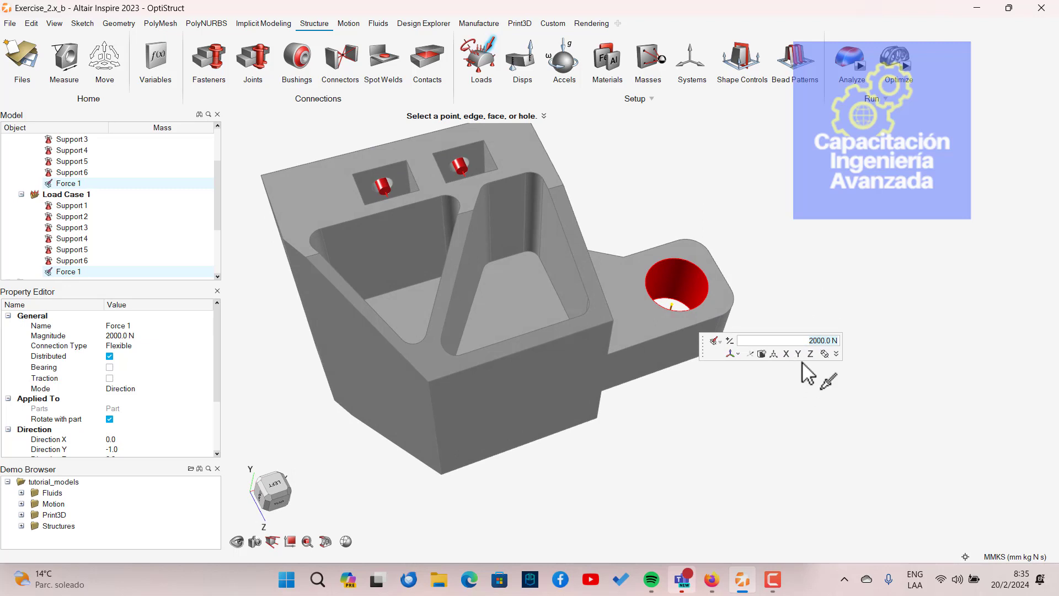
Try the bigger hole's force along X, switch it back to Y, and check the vertical load direction in the exercise PDF.
click(786, 353)
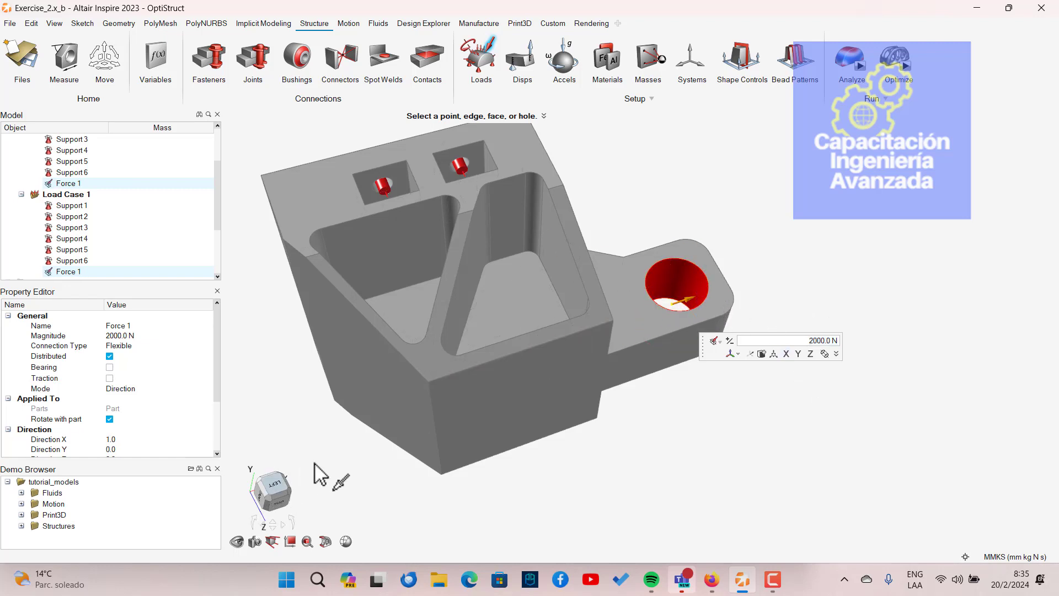
click(270, 486)
click(281, 492)
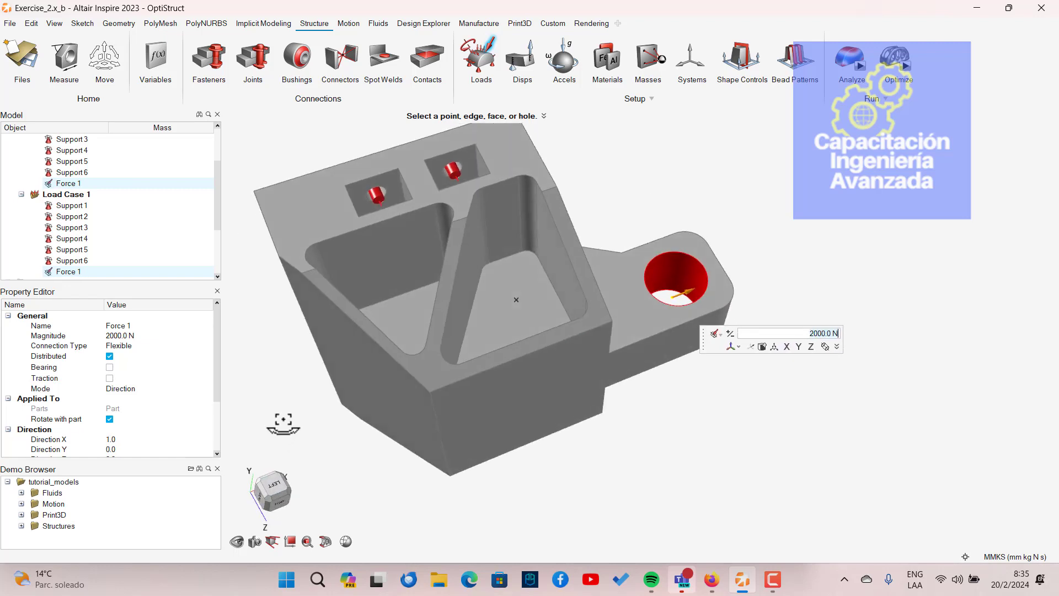
click(800, 346)
key(alt+Tab)
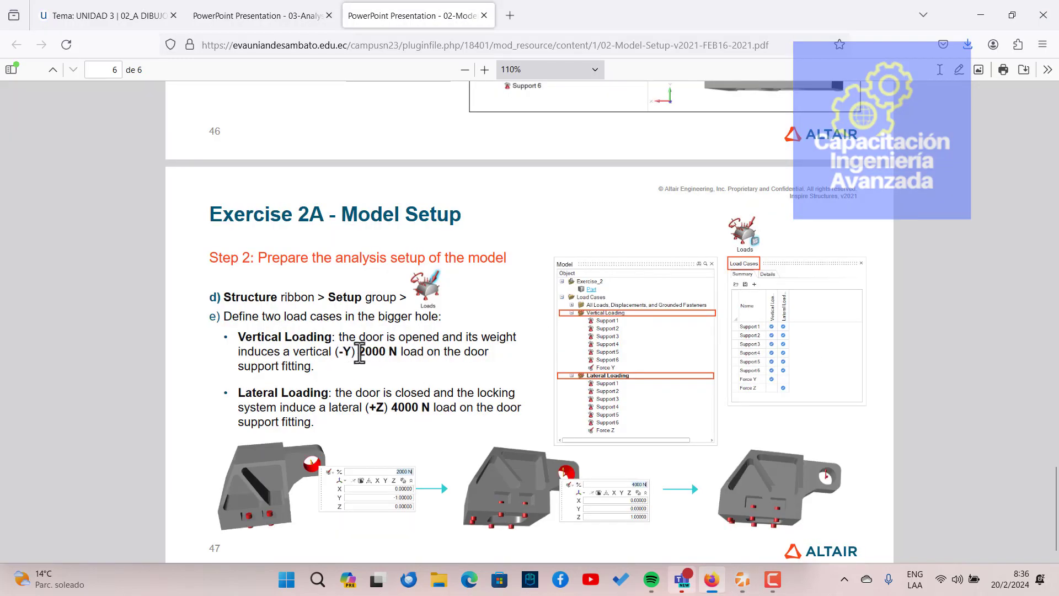
key(alt+Tab)
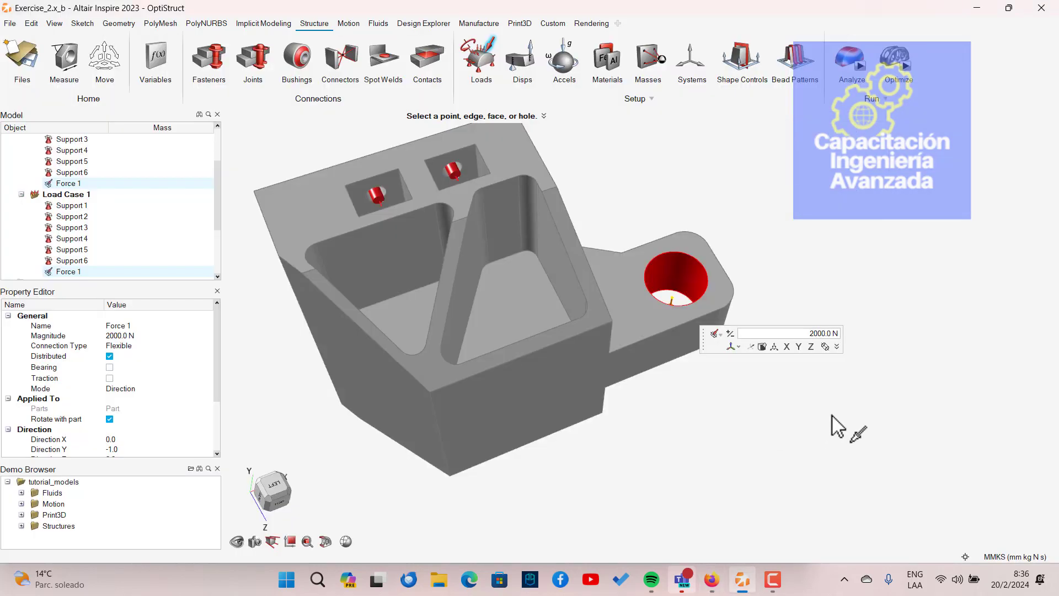
Orient the bigger hole's 2000 N vertical force along negative Y and finish the load definition.
click(799, 347)
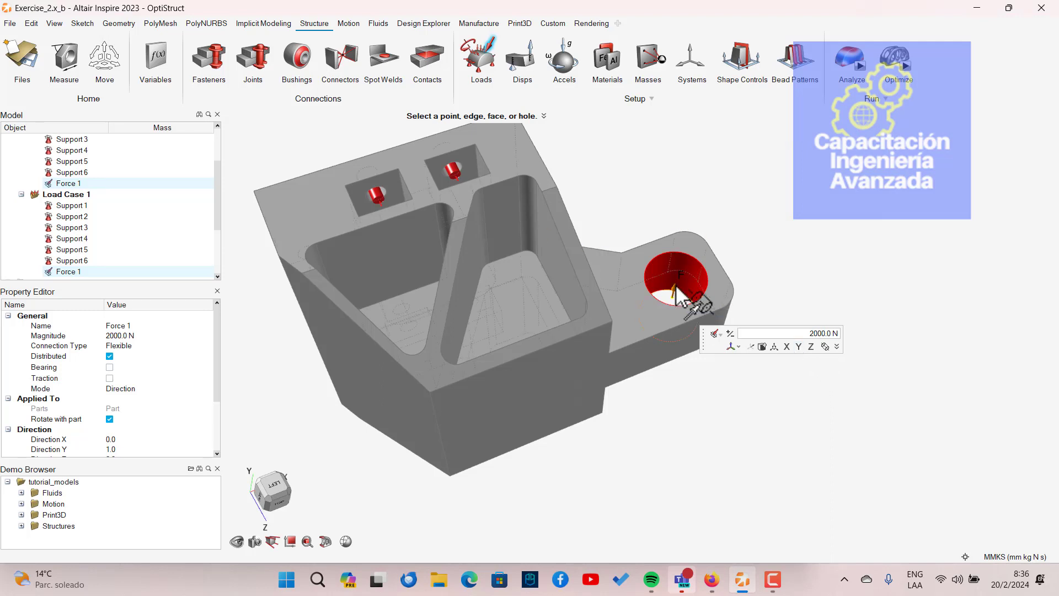
mouse_move(257, 487)
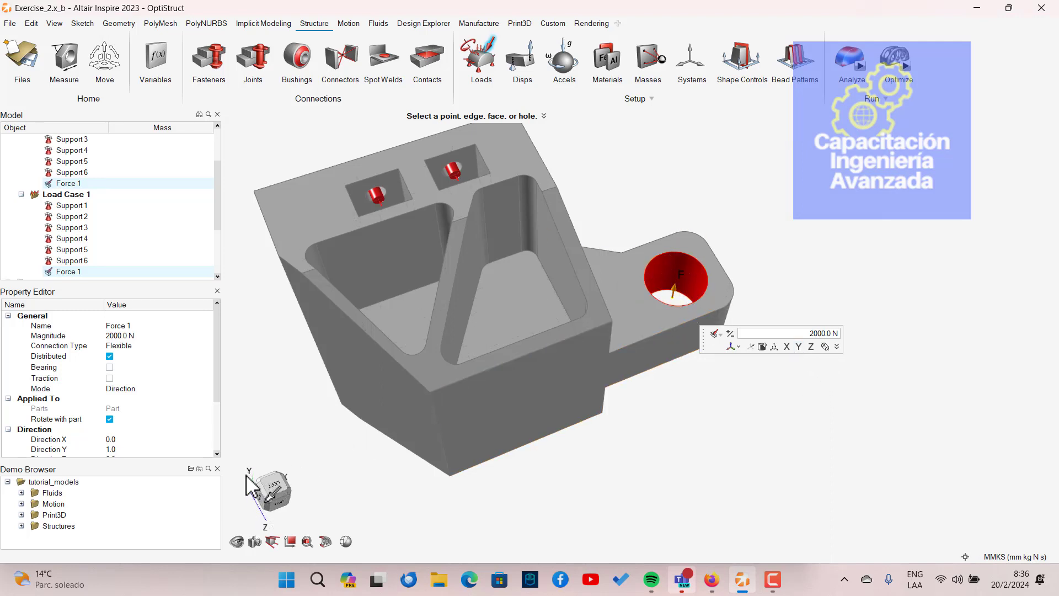
click(801, 346)
click(801, 347)
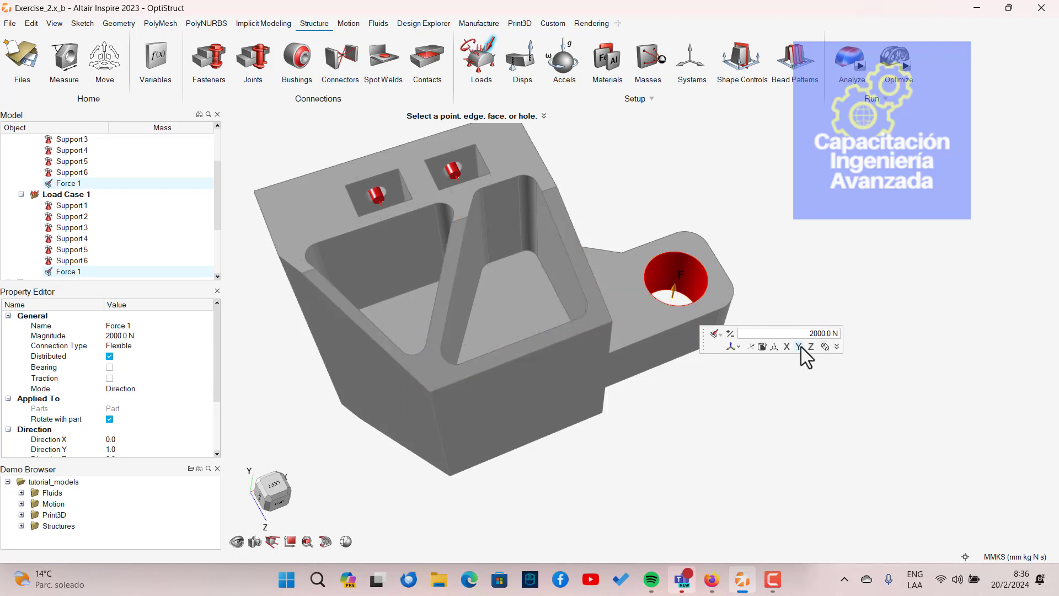
click(730, 333)
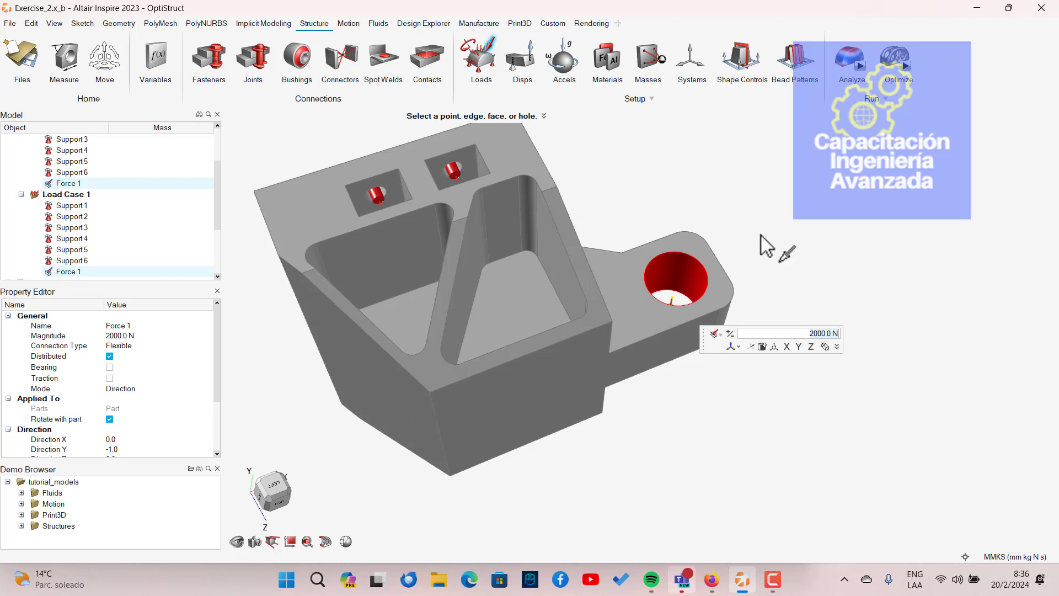
key(Escape)
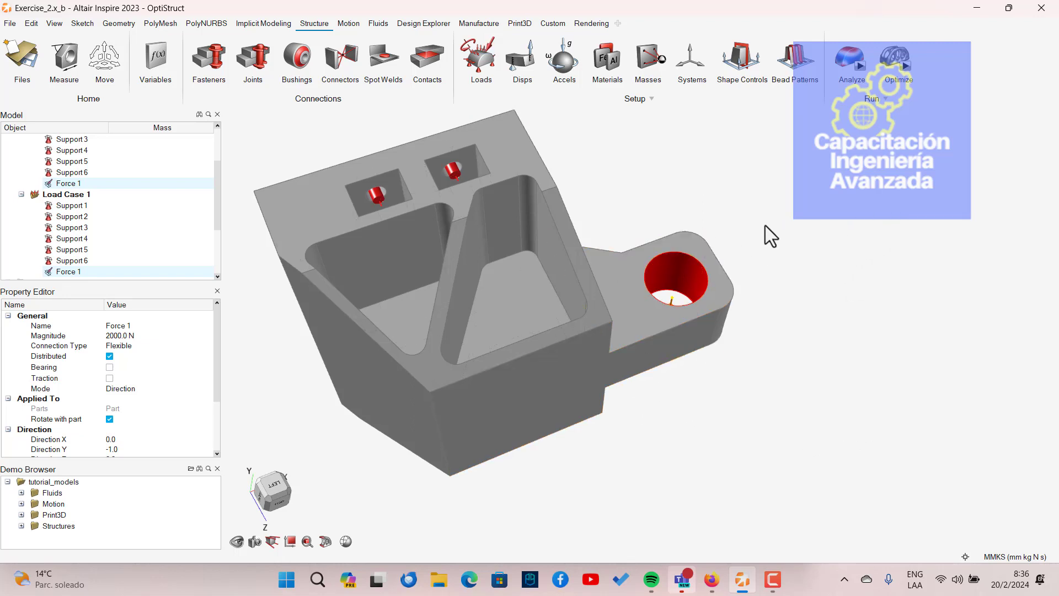
right_click(797, 213)
key(Escape)
Check the lateral load definition in the exercise PDF and apply a second force to the bigger hole in Inspire.
key(alt+Tab)
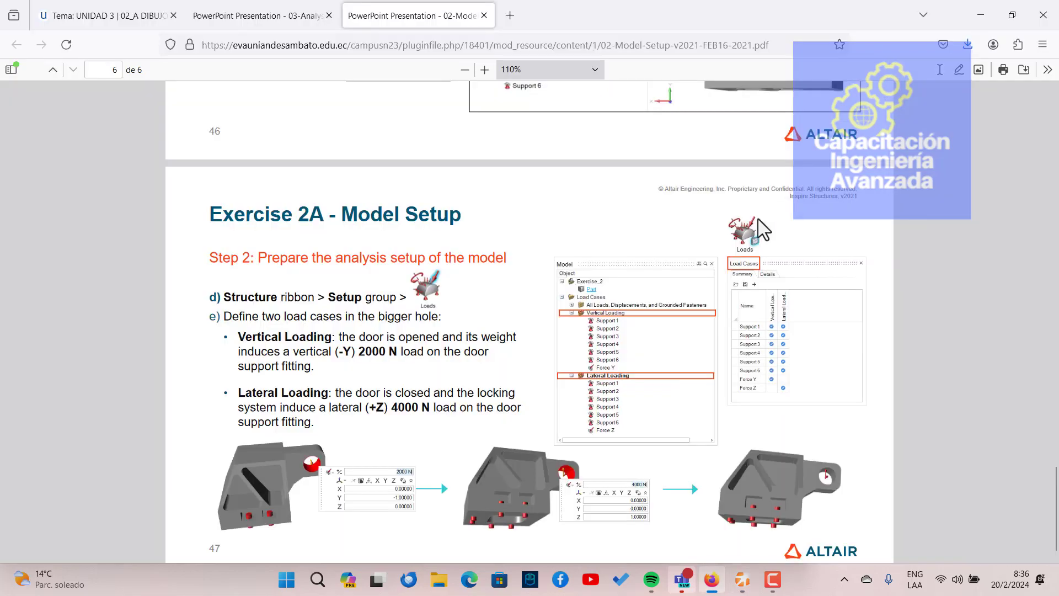
scroll(740, 258, down, 1)
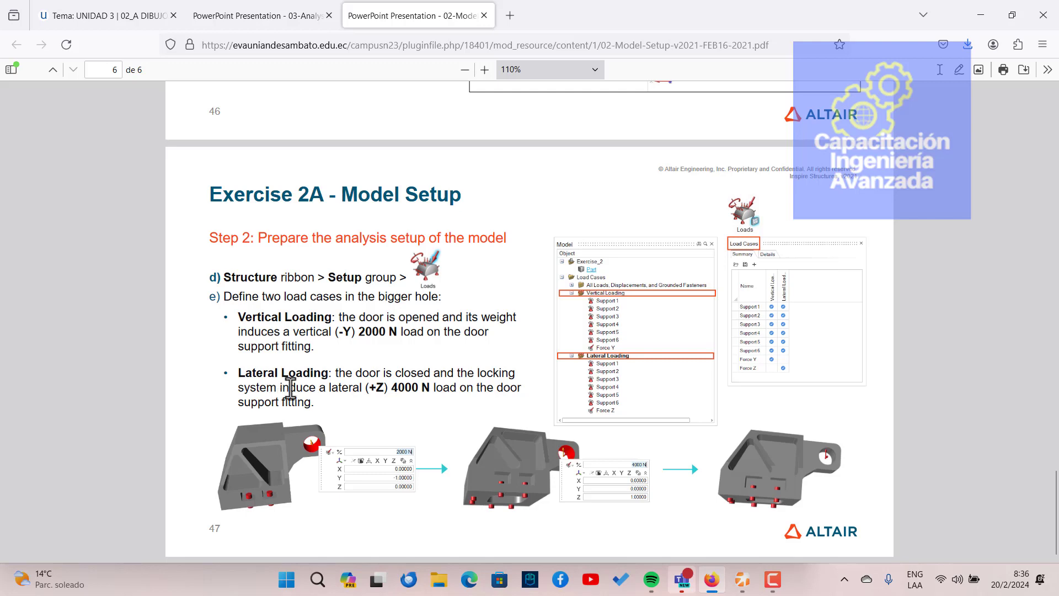
key(alt+Tab)
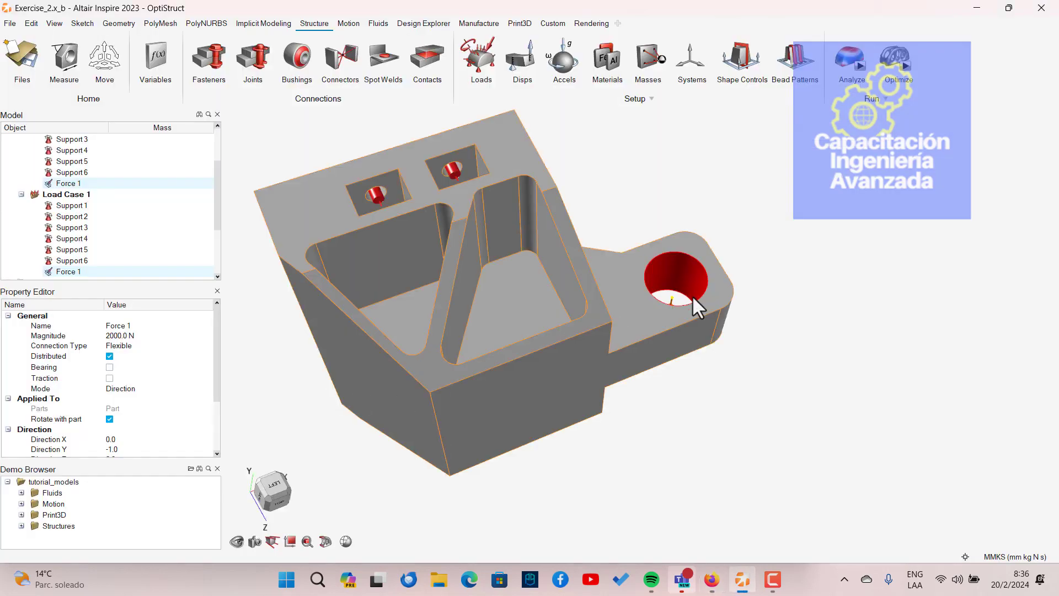
middle_drag(693, 296, 704, 318)
right_drag(704, 319, 756, 338)
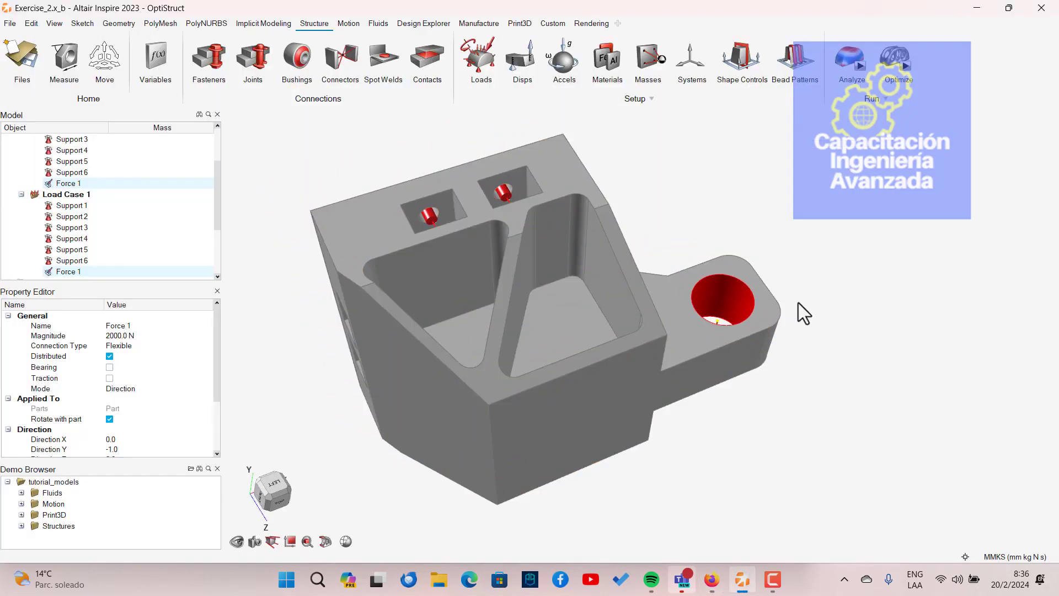
right_drag(798, 302, 792, 306)
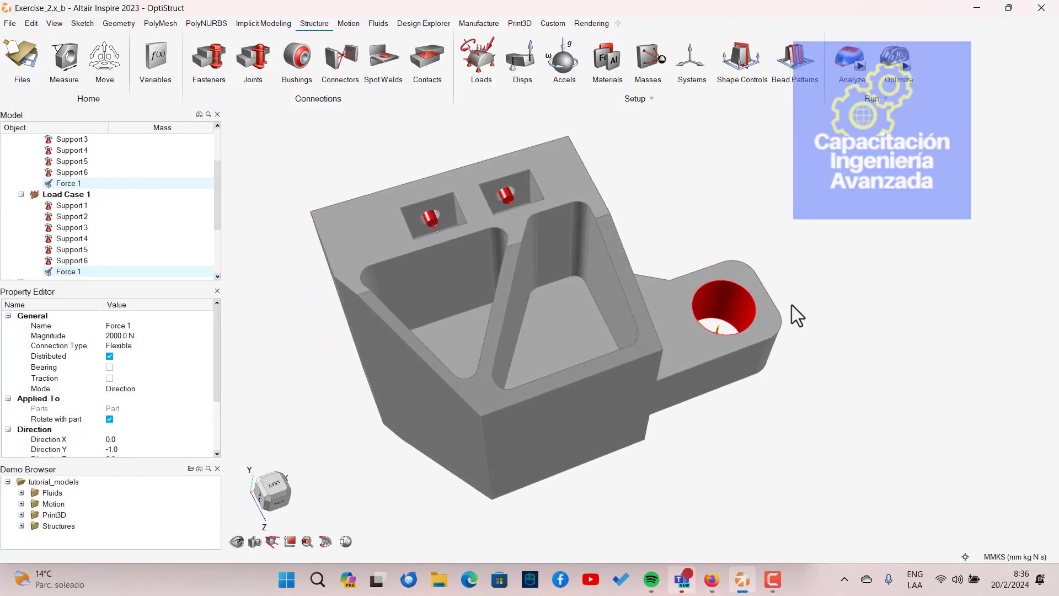
click(495, 41)
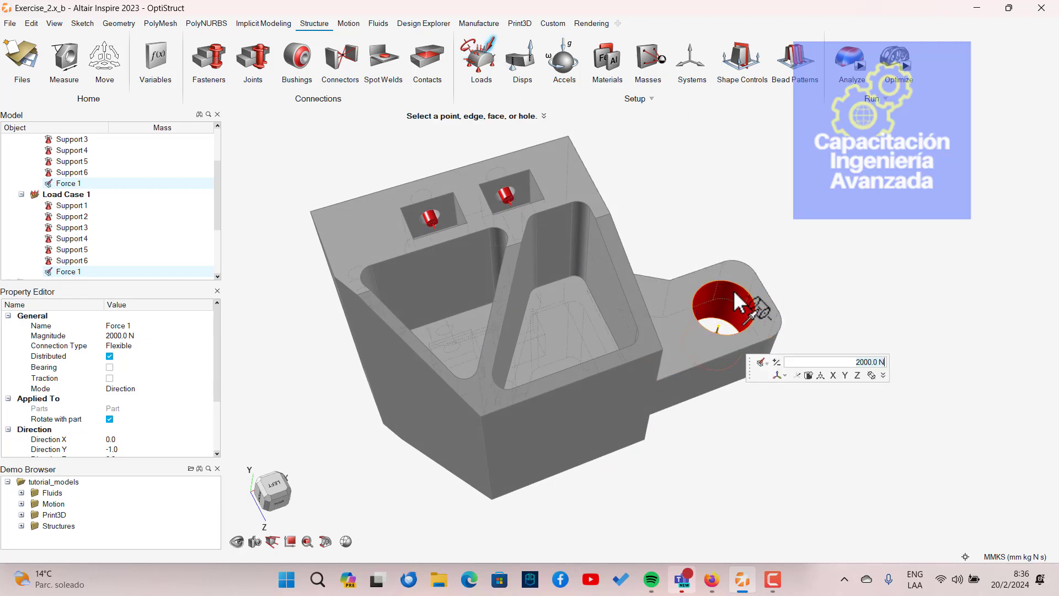
click(731, 320)
Set the second force's magnitude on the bigger hole to 4000 N.
right_drag(822, 296, 714, 364)
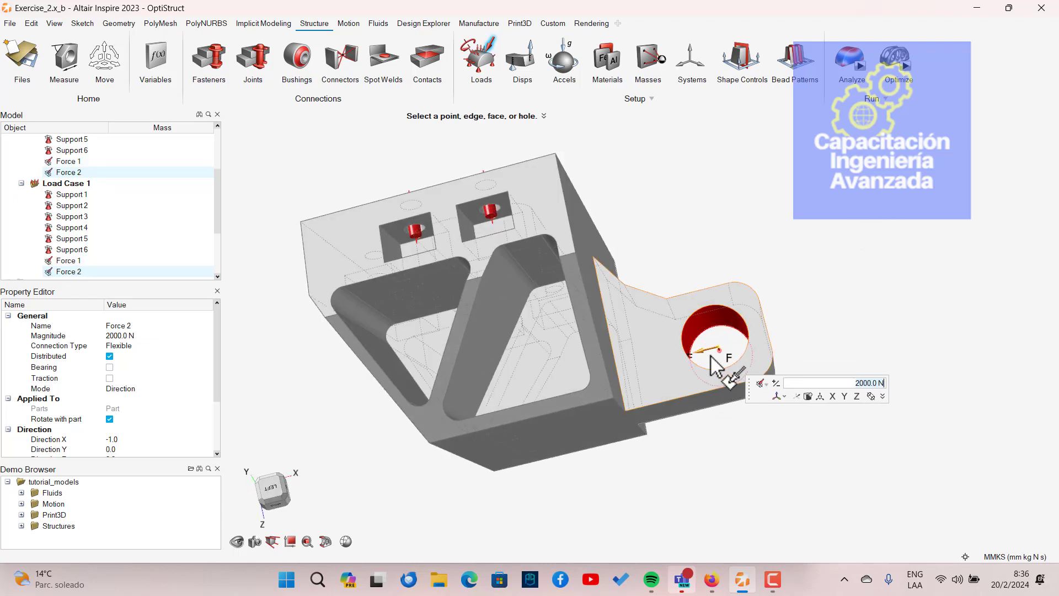
right_drag(791, 322, 782, 298)
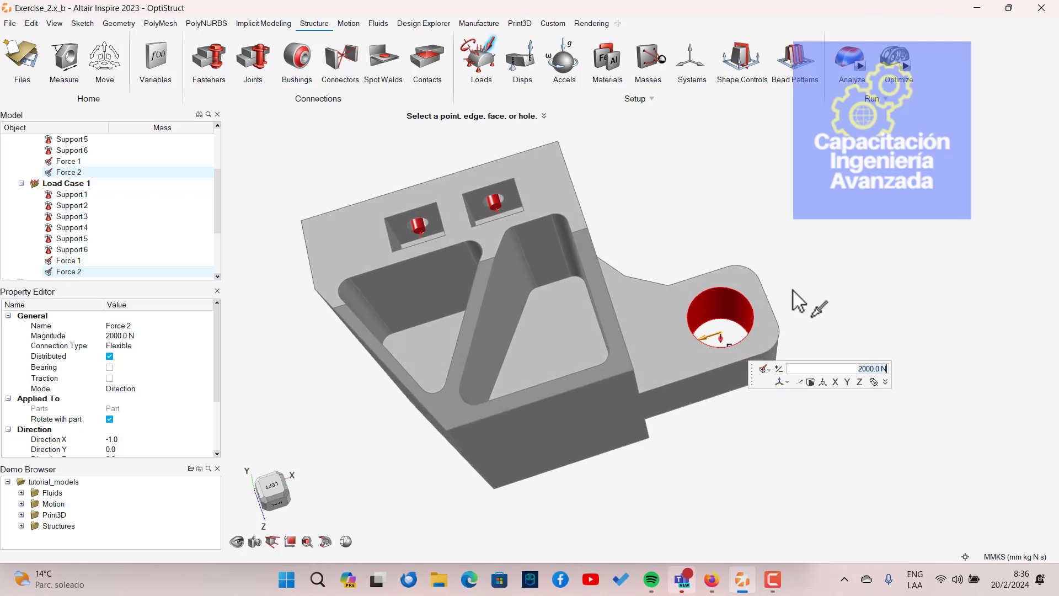
text(4000)
key(Return)
Orient the 4000 N lateral force along positive Z as the exercise PDF specifies, and finish the load definition.
key(alt+Tab)
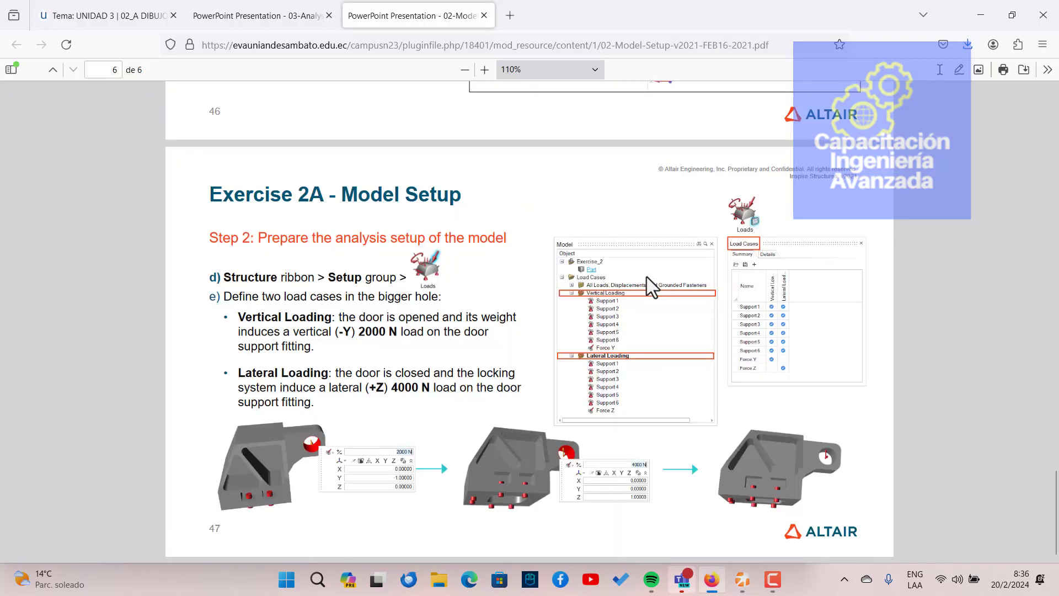
key(alt+Tab)
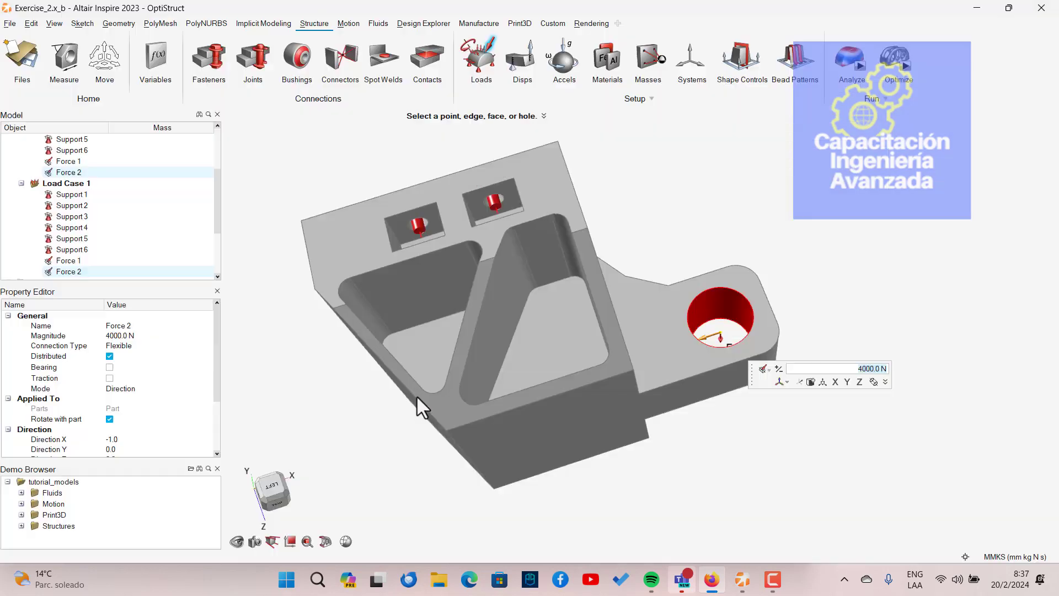
click(859, 382)
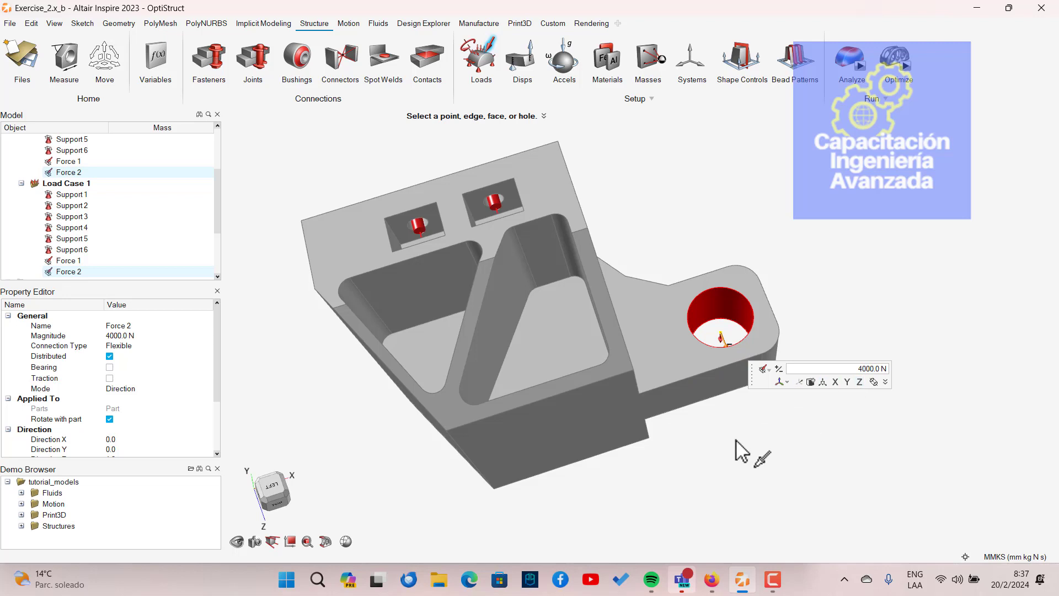
right_drag(739, 451, 769, 444)
right_drag(733, 338, 739, 345)
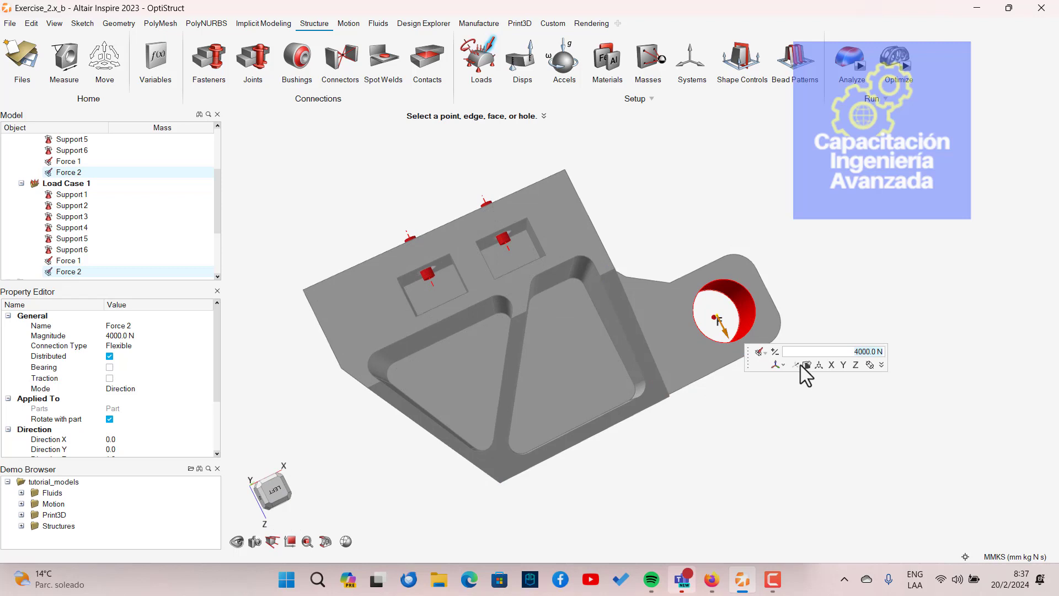
click(773, 355)
click(855, 366)
click(855, 368)
click(854, 368)
middle_drag(656, 406, 678, 363)
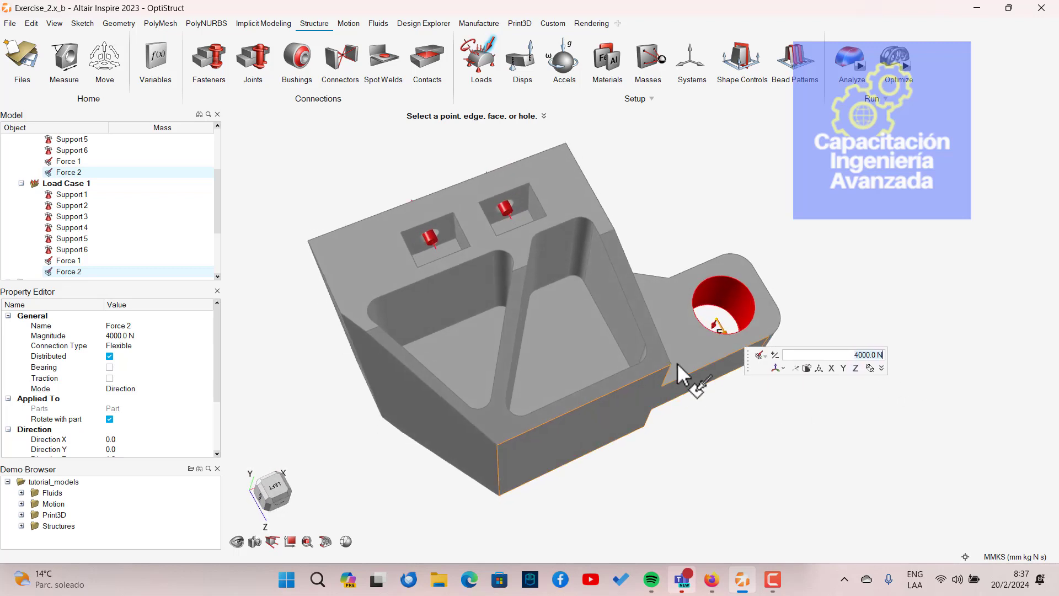
right_click(872, 212)
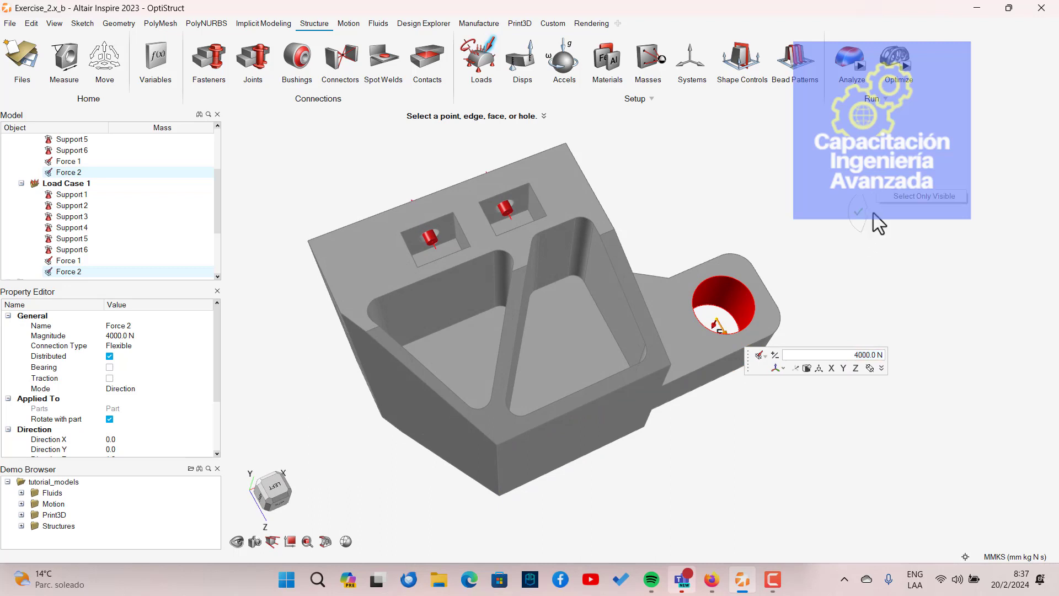
click(858, 213)
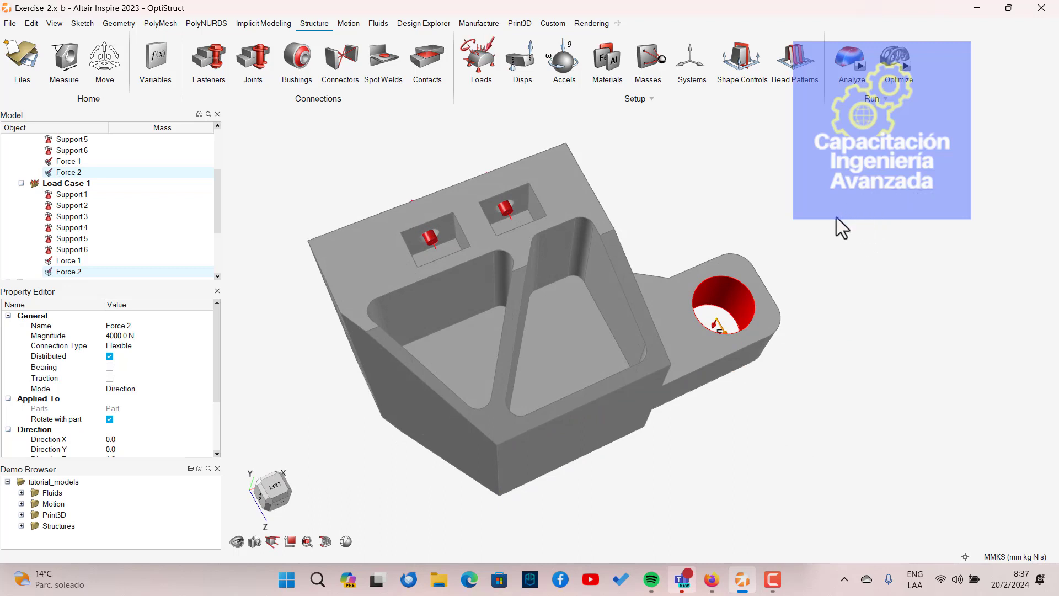
Examine which supports and forces are listed under All Loads and under Load Case 1 in the model tree.
mouse_move(730, 204)
right_down()
mouse_move(737, 189)
mouse_move(746, 196)
right_up()
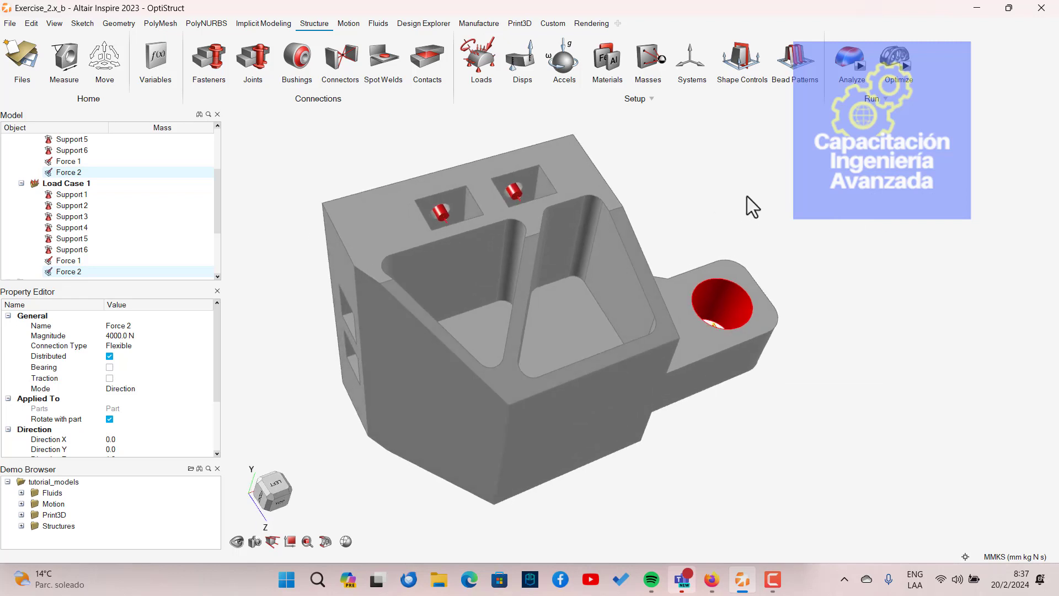
scroll(62, 217, up, 3)
scroll(61, 216, down, 4)
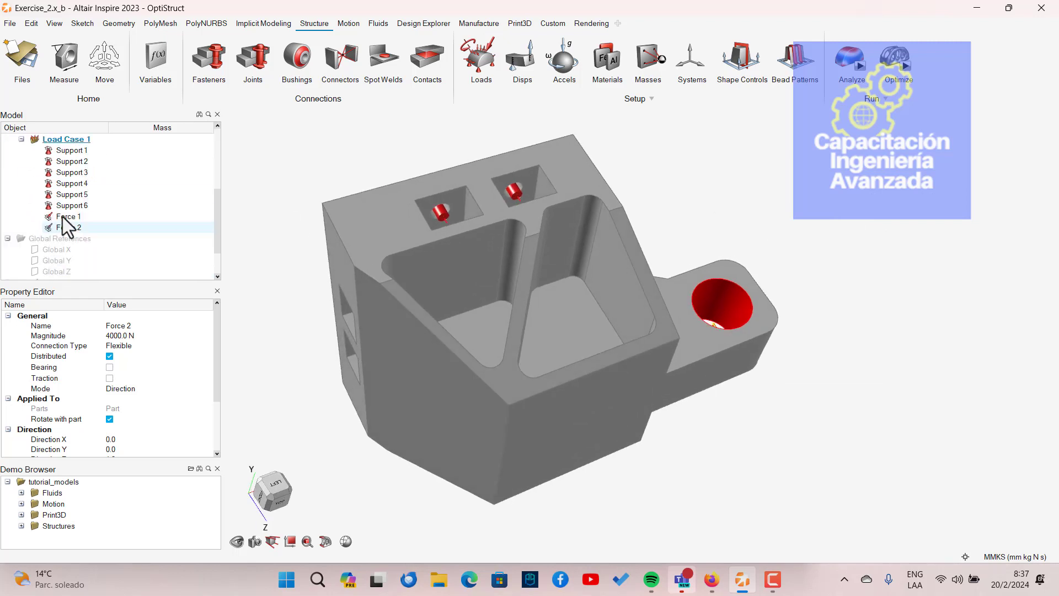
scroll(68, 219, up, 4)
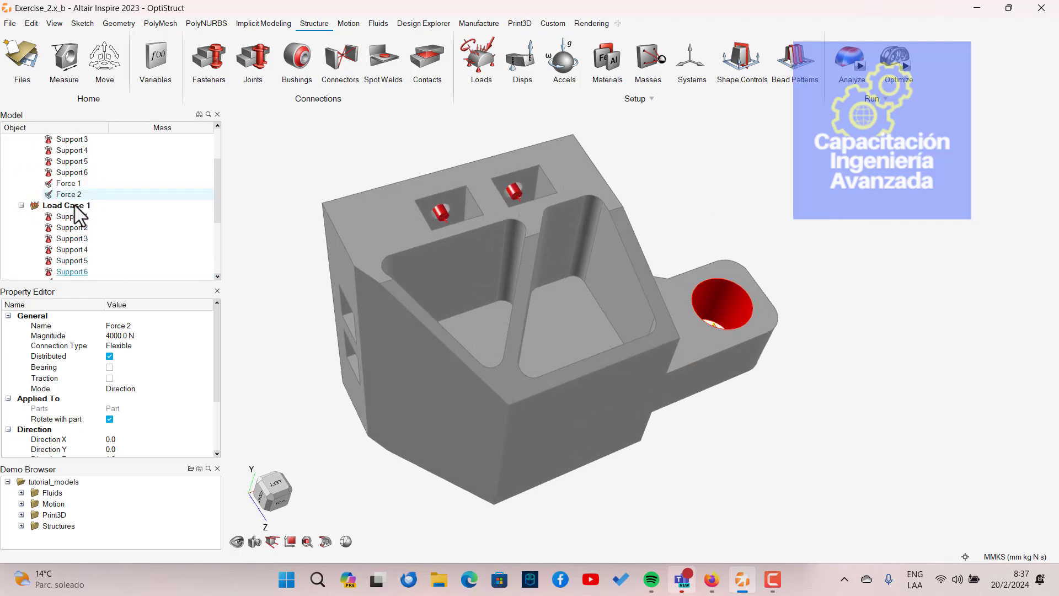
scroll(78, 206, down, 1)
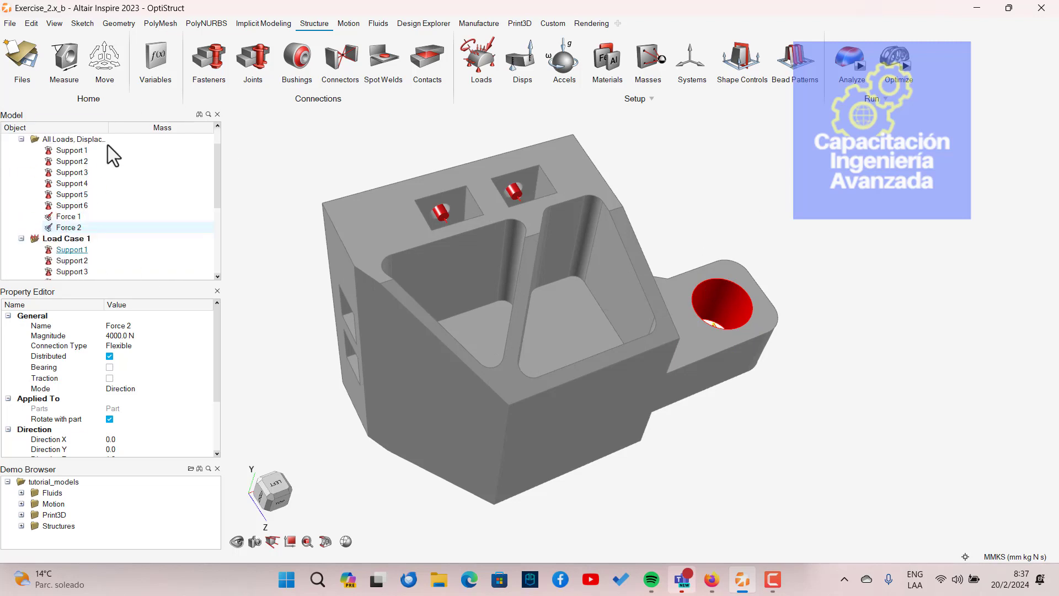
scroll(126, 200, down, 2)
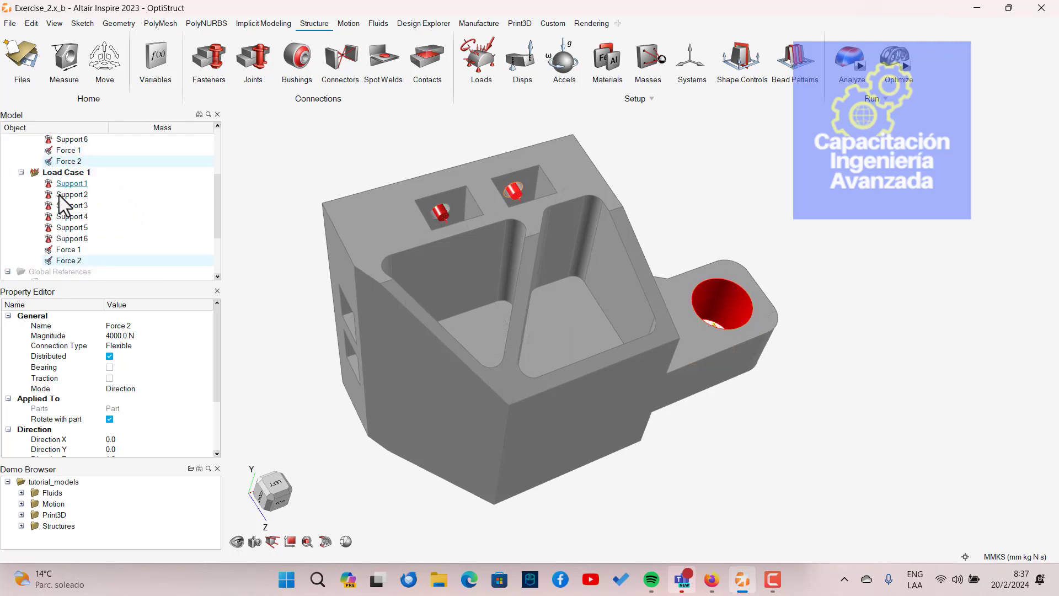
scroll(77, 204, up, 2)
scroll(78, 204, down, 1)
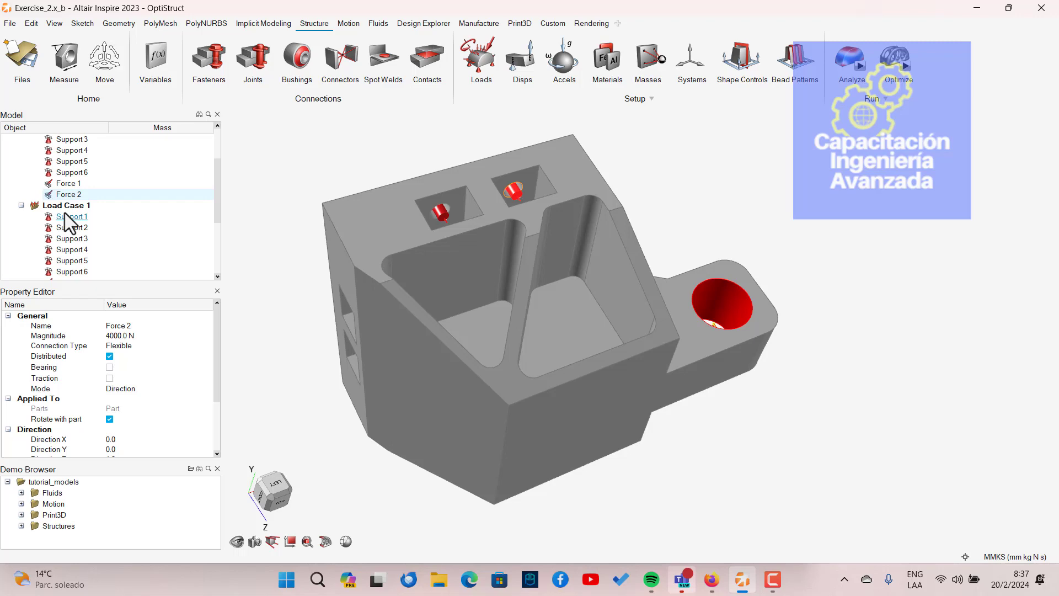
scroll(72, 171, up, 2)
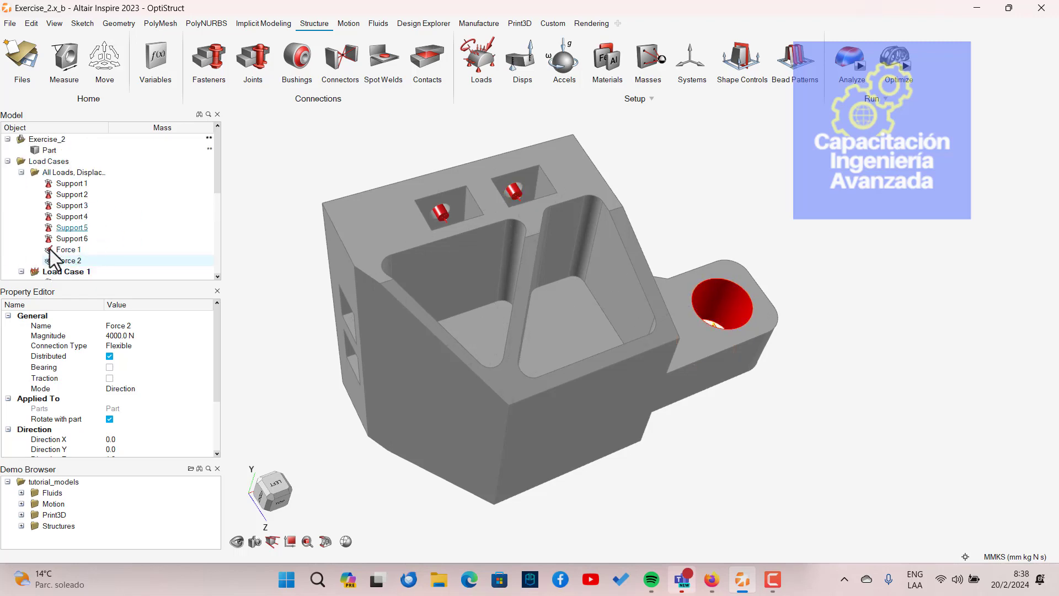
scroll(77, 252, down, 3)
Review how the exercise PDF distributes the supports and forces between the Vertical Loading and Lateral Loading cases, and return to Inspire.
key(alt+Tab)
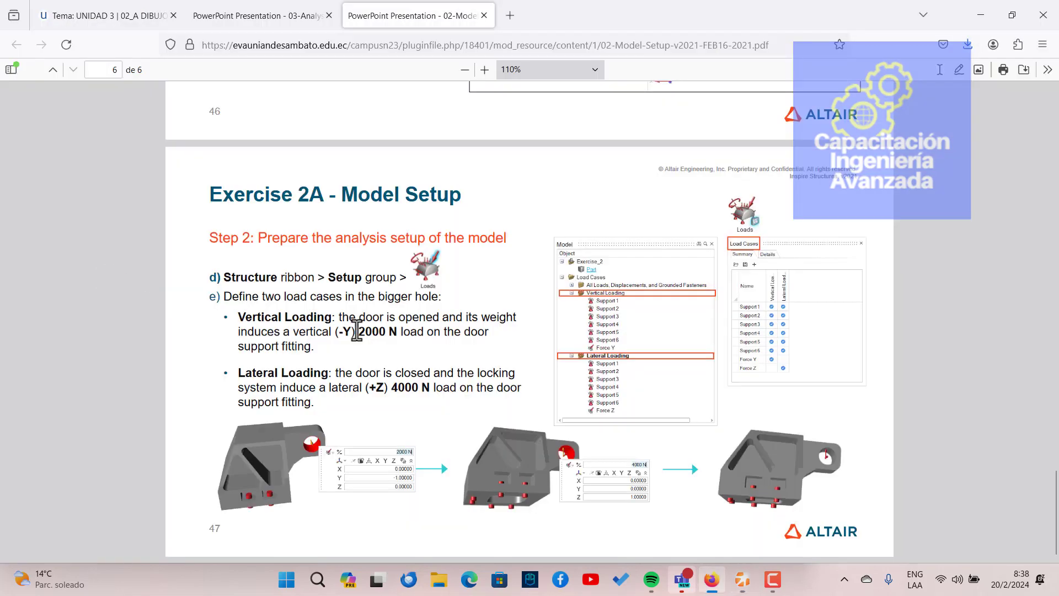
ctrl+scroll(640, 337, up, 3)
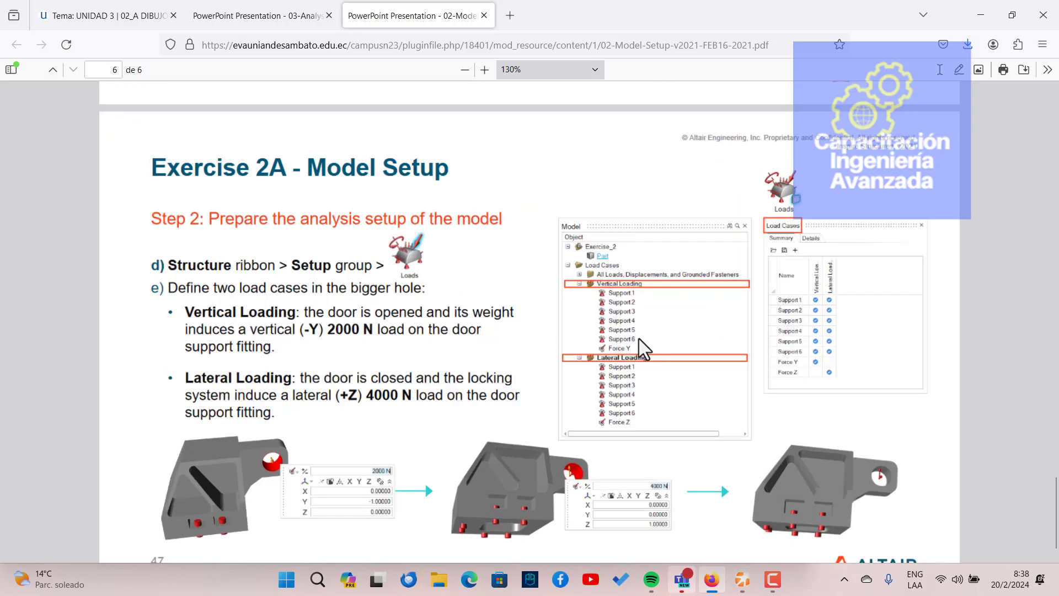
scroll(636, 342, down, 2)
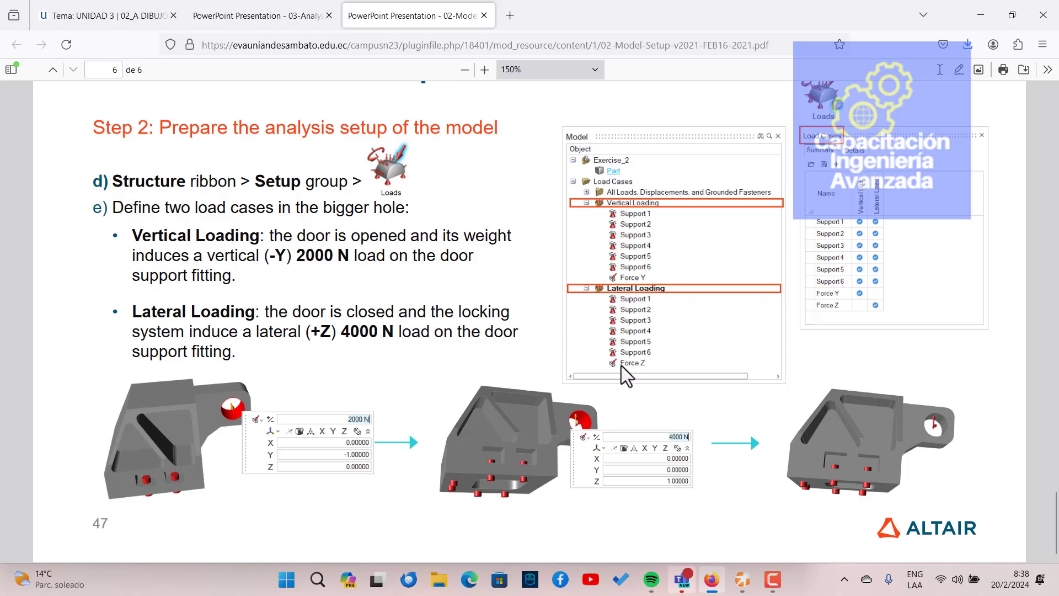
key(alt+Tab)
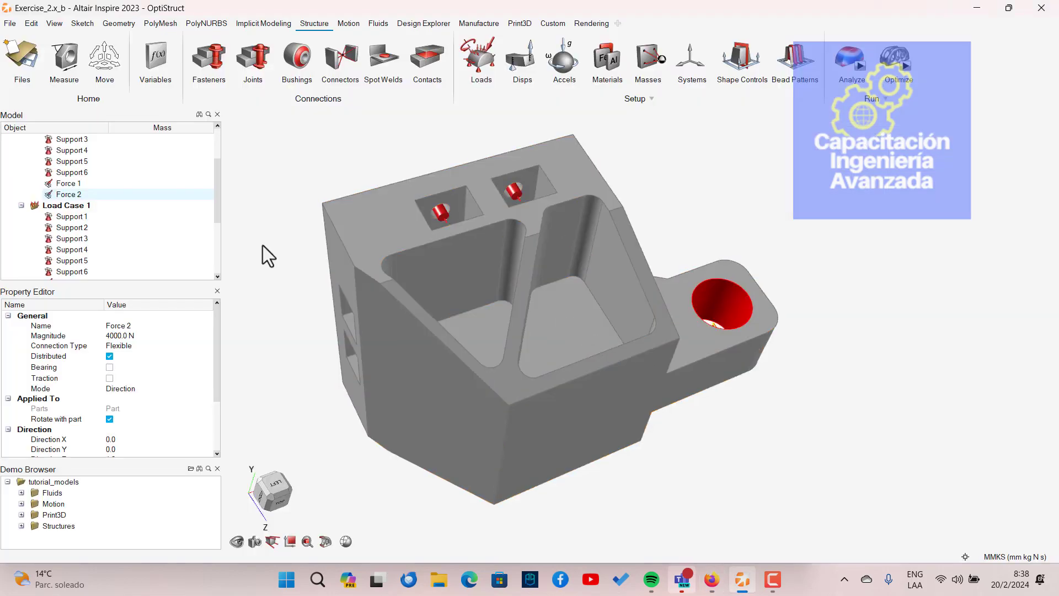
Rename the 2000 N force as Force Y and the 4000 N force as Force Z in the model tree.
click(76, 186)
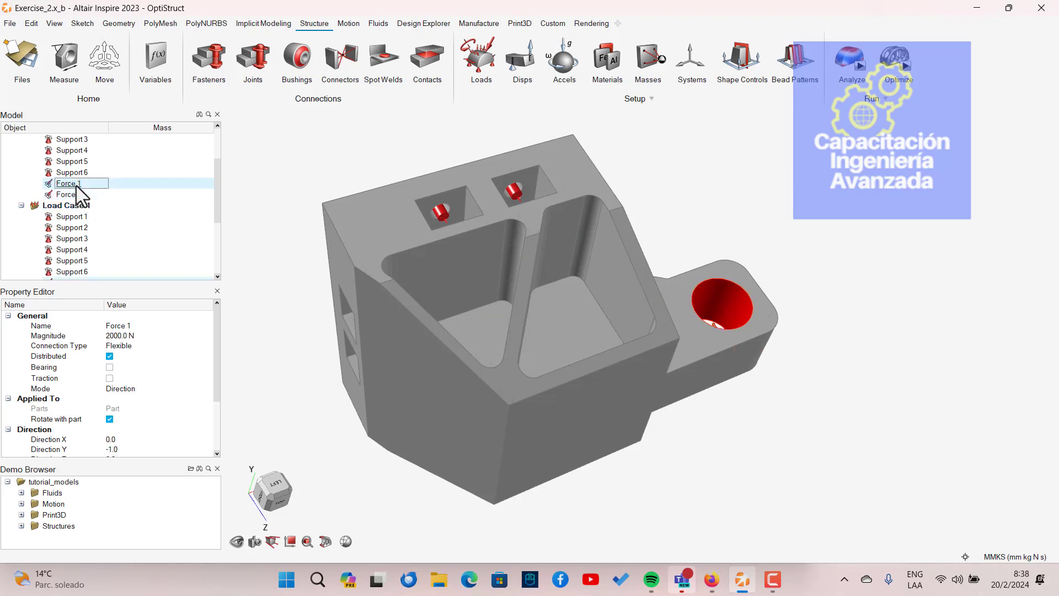
middle_drag(838, 274, 824, 313)
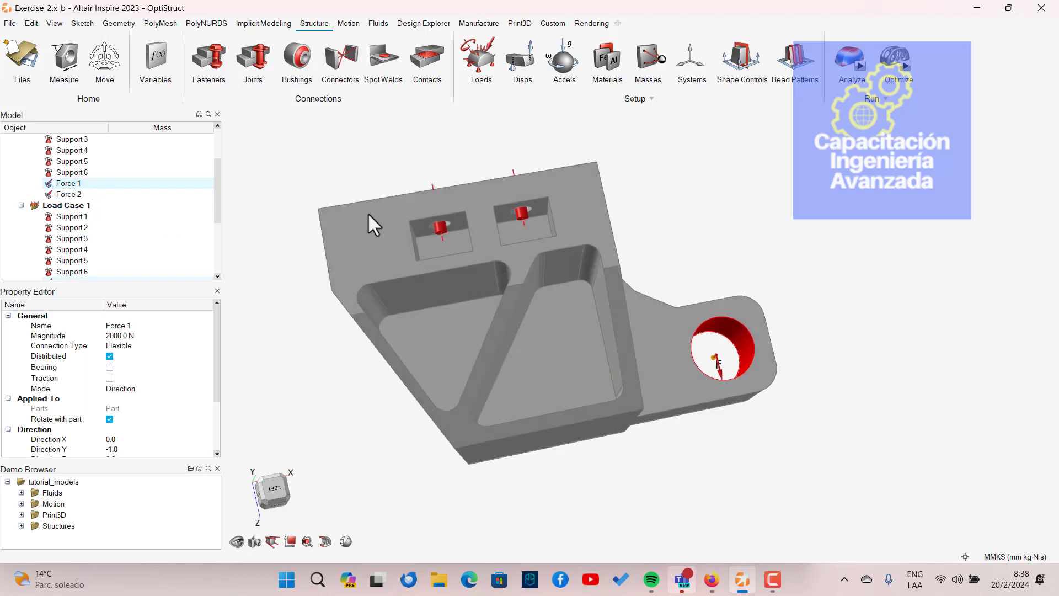
click(73, 182)
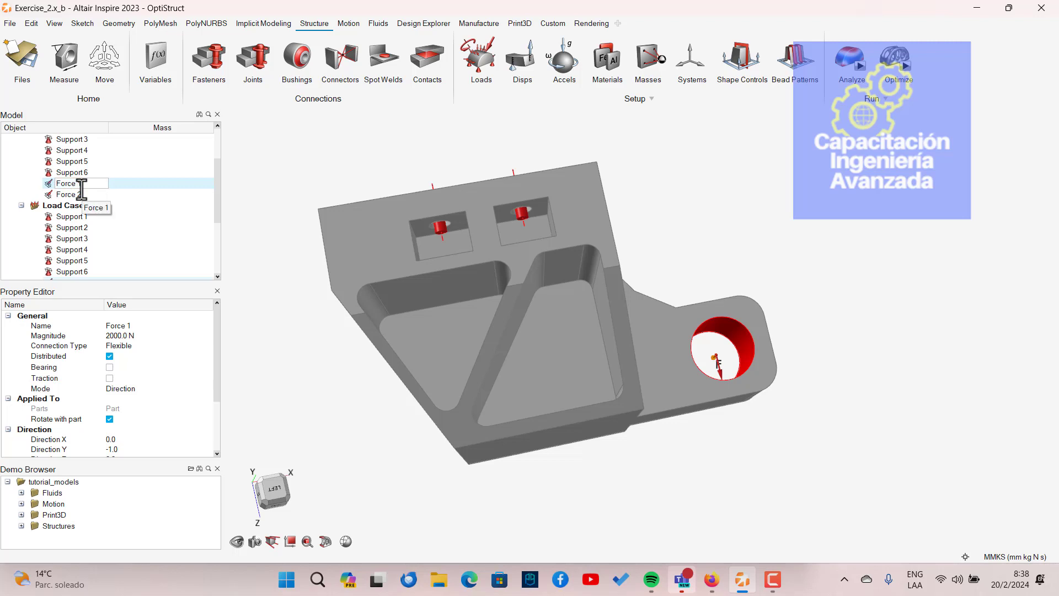
text(Y)
key(Return)
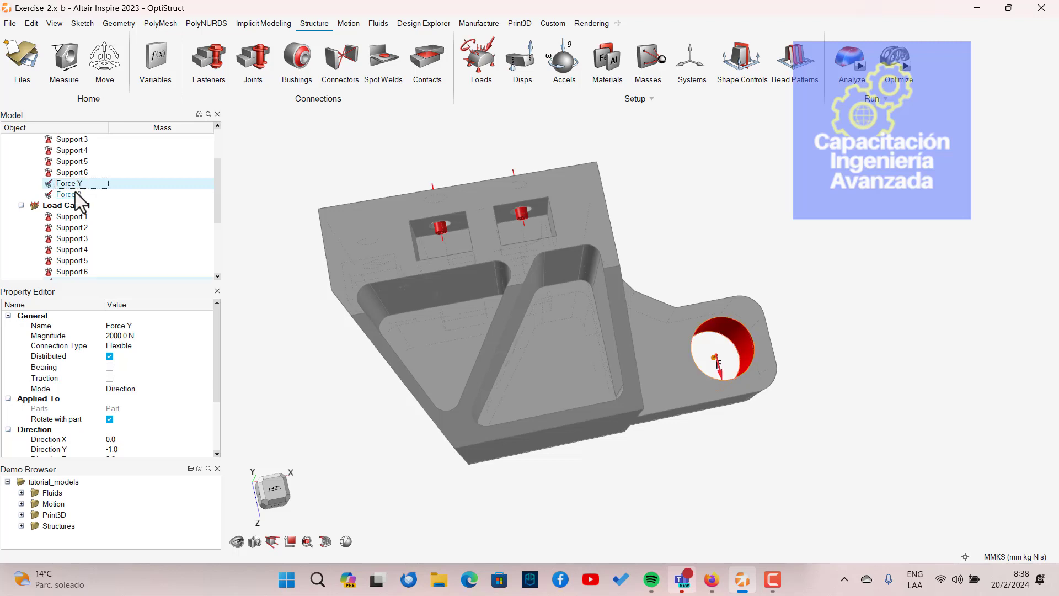
click(78, 196)
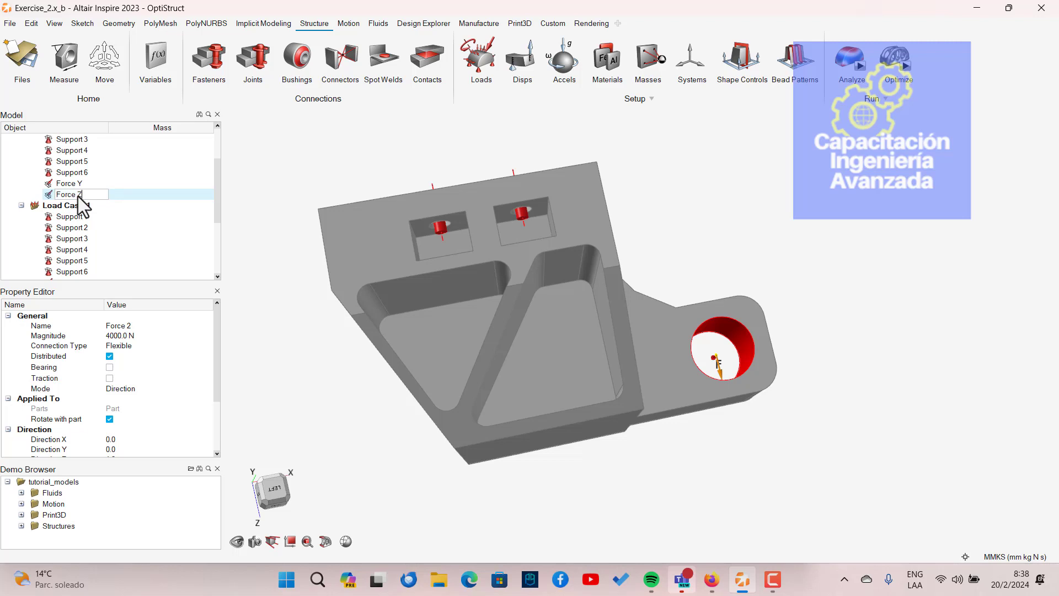
scroll(151, 174, up, 2)
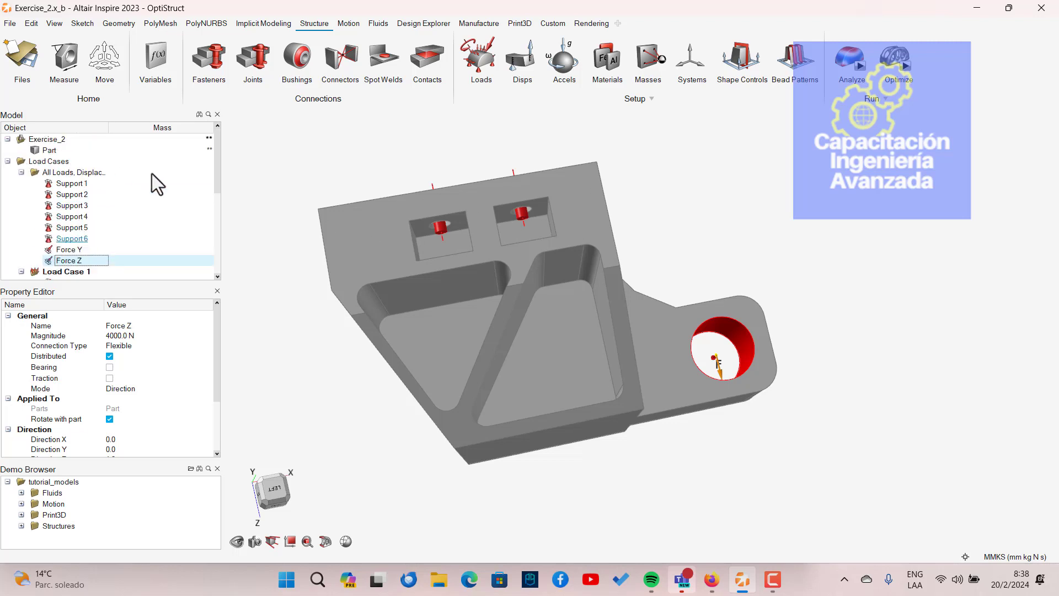
Review the loads listed in the model tree and check the load case names given in the exercise PDF.
scroll(151, 174, down, 5)
scroll(151, 174, up, 2)
scroll(151, 174, down, 2)
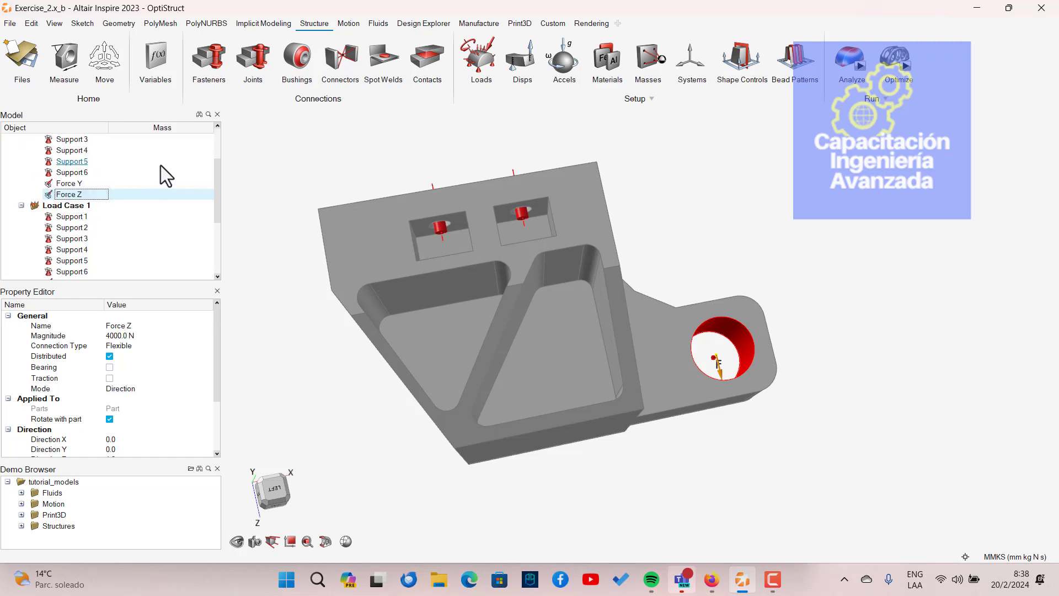
scroll(163, 210, up, 2)
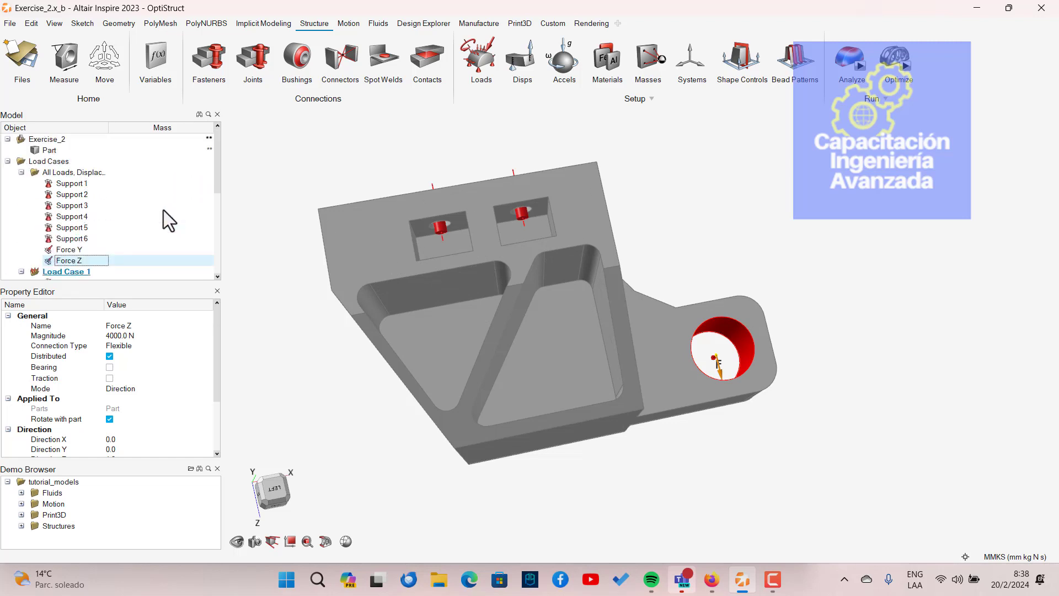
scroll(157, 212, down, 1)
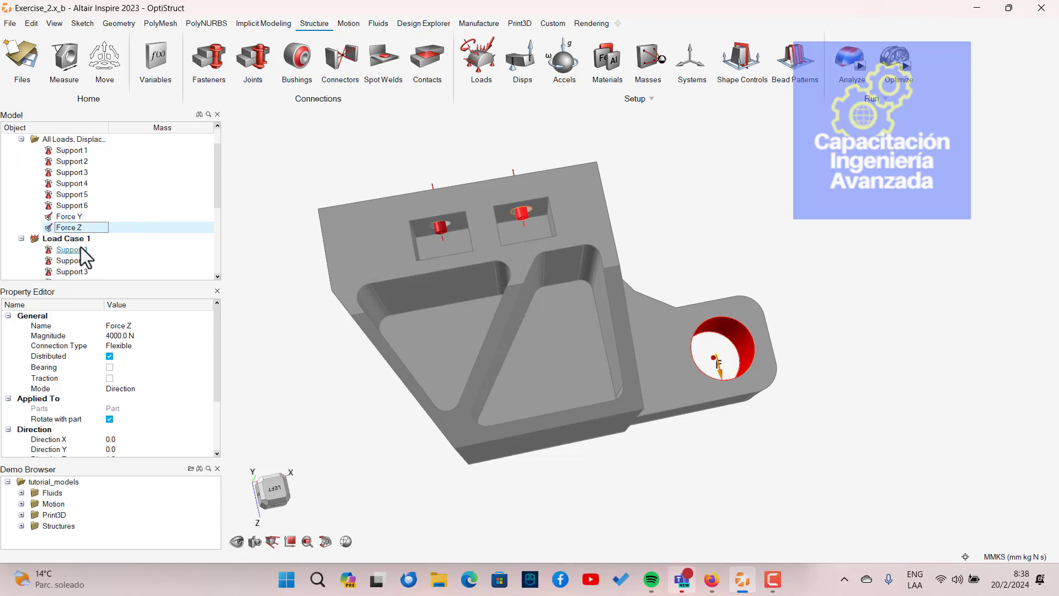
scroll(108, 226, down, 2)
scroll(108, 226, up, 1)
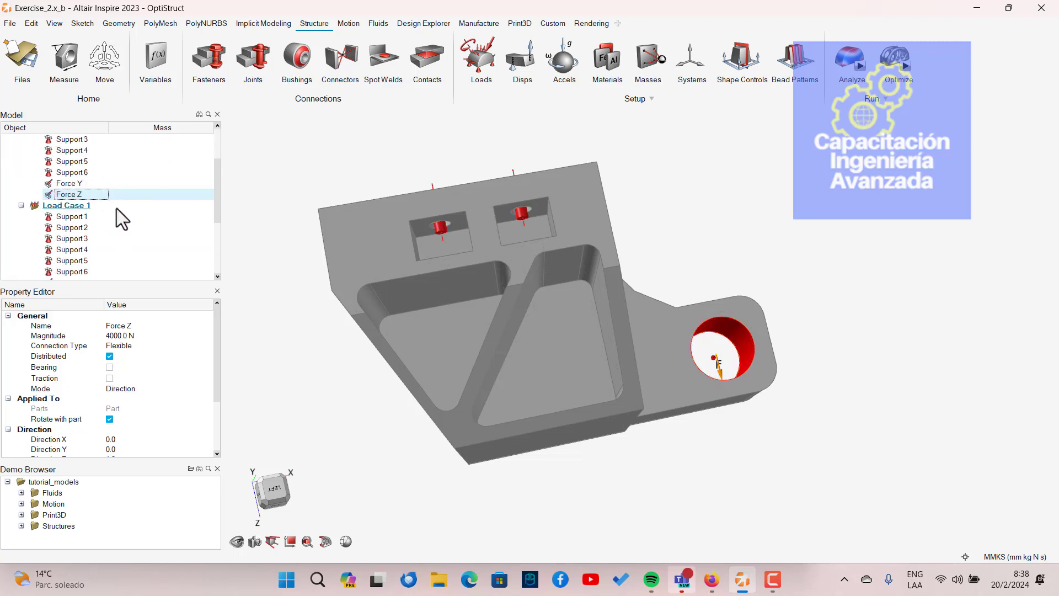
key(alt+Tab)
key(alt+Tab)
key(alt+Tab)
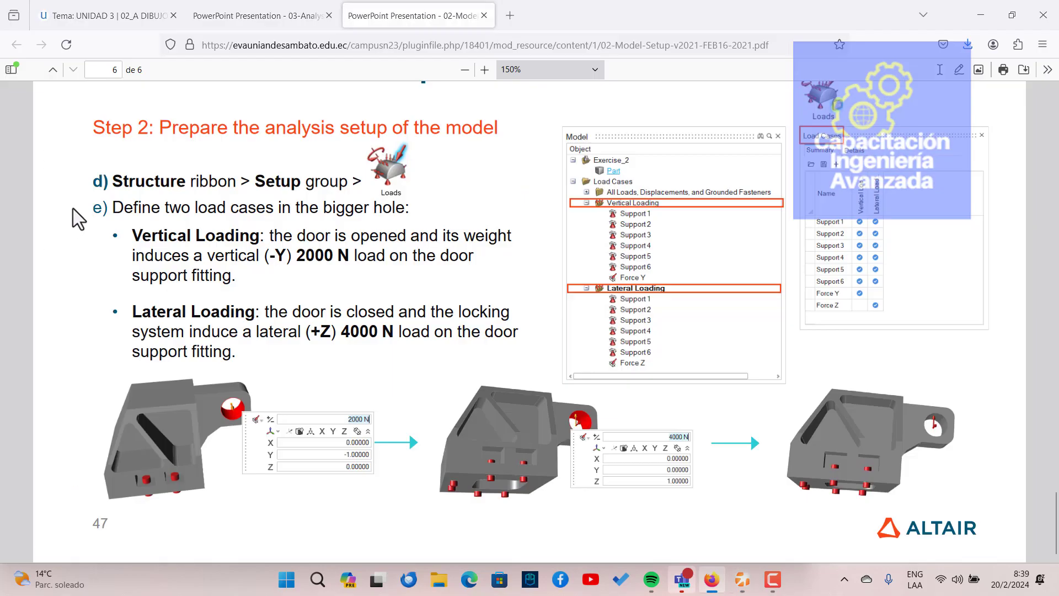
key(alt+Tab)
Rename Load Case 1 as Vertical loading.
click(59, 208)
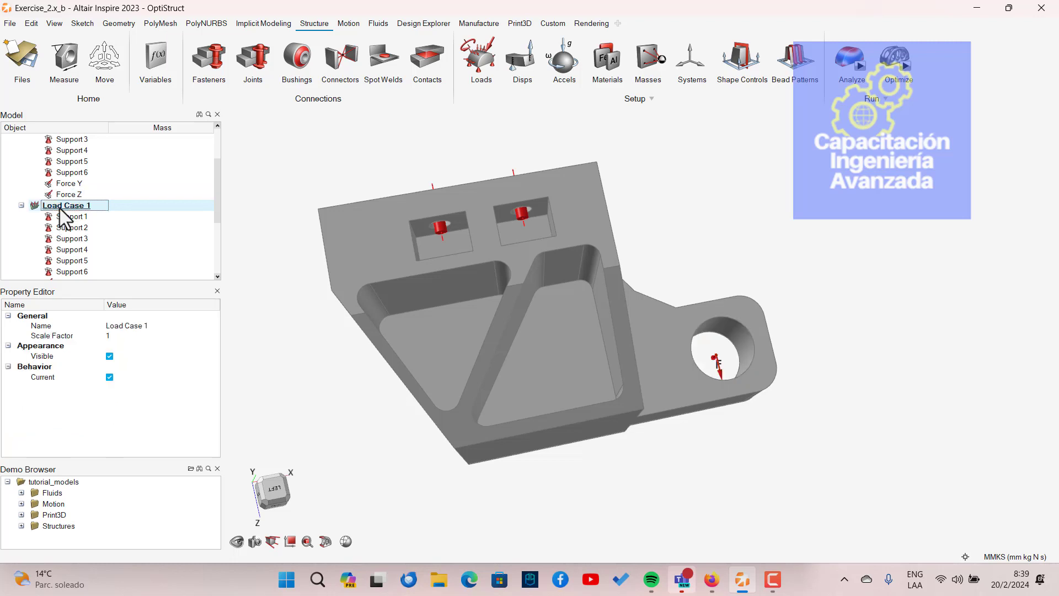
right_click(61, 208)
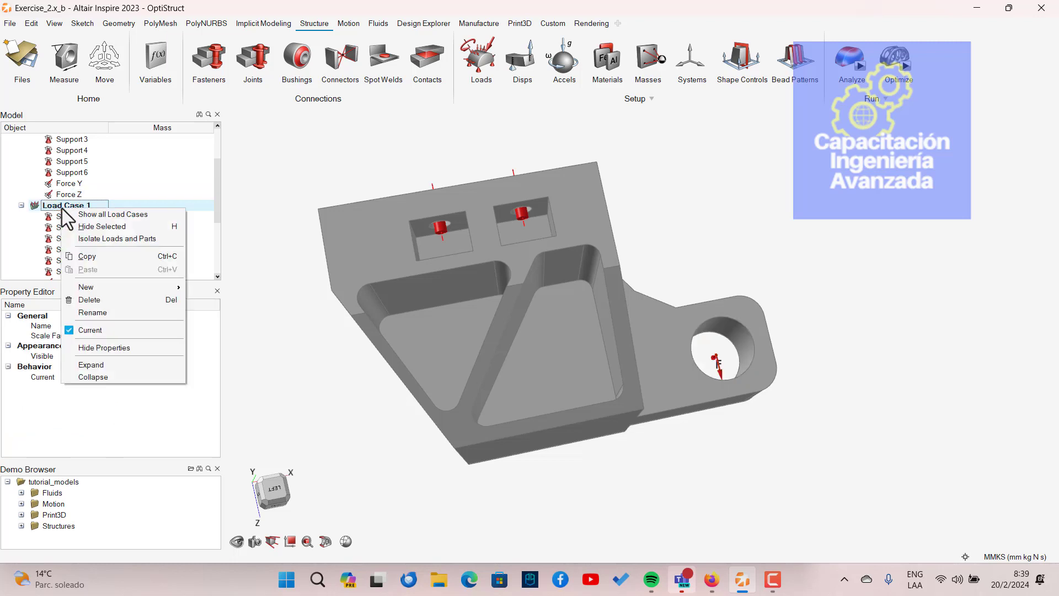
click(101, 312)
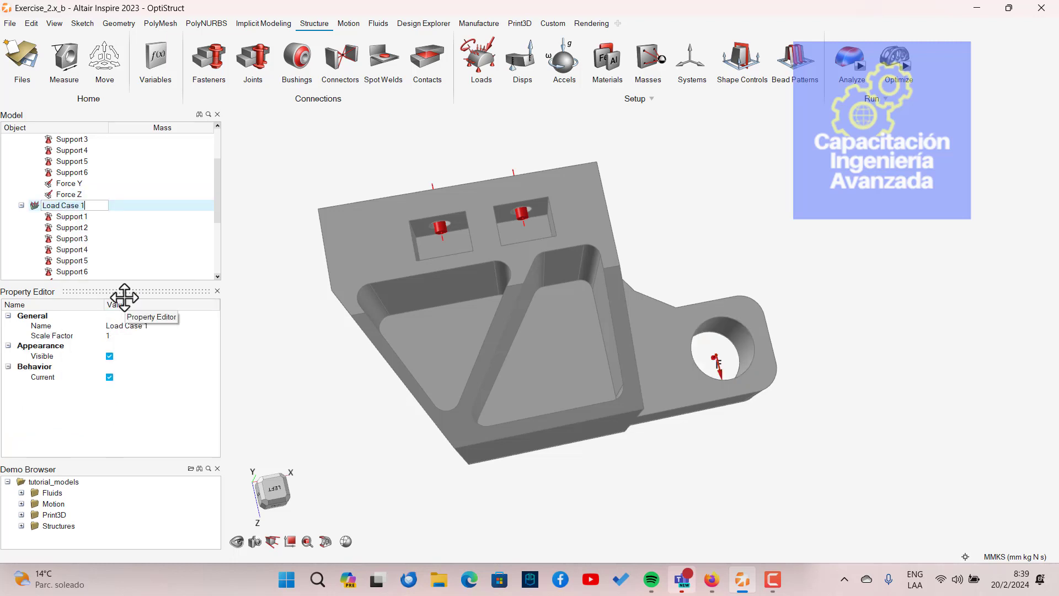
text(VErtical)
key(BackSpace)
key(BackSpace)
key(BackSpace)
key(BackSpace)
key(BackSpace)
key(BackSpace)
key(BackSpace)
text(ertical loading)
key(Return)
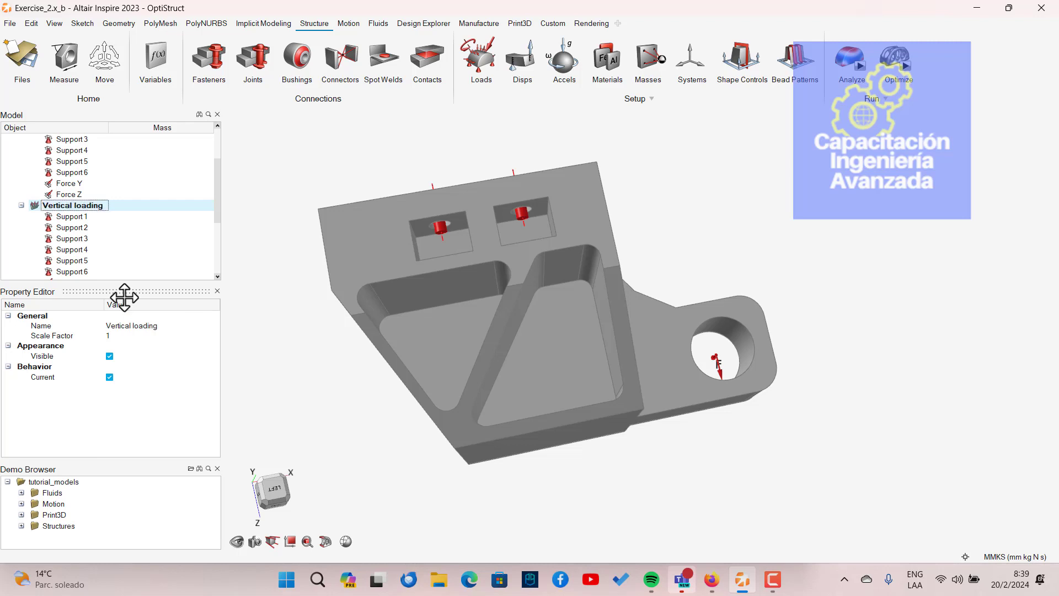
scroll(151, 206, up, 1)
scroll(151, 206, down, 1)
scroll(151, 207, up, 1)
scroll(77, 200, down, 1)
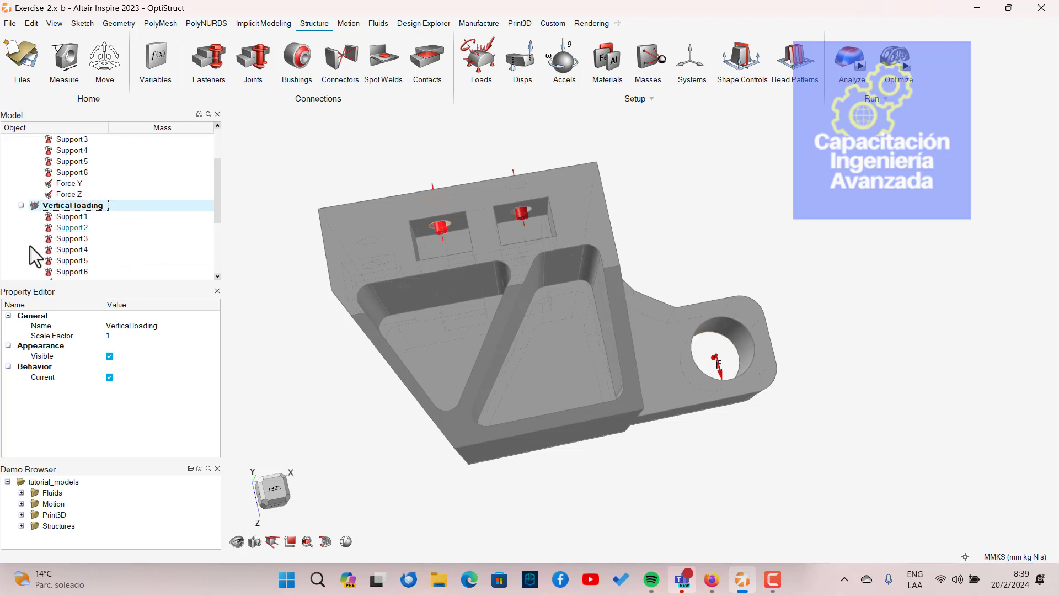
right_drag(724, 283, 630, 250)
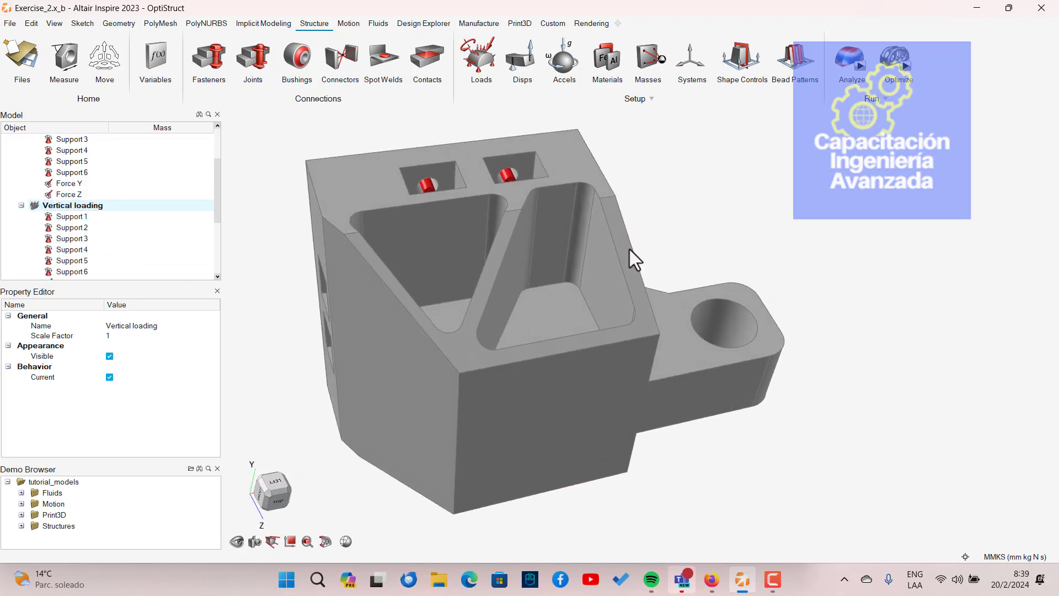
right_click(68, 205)
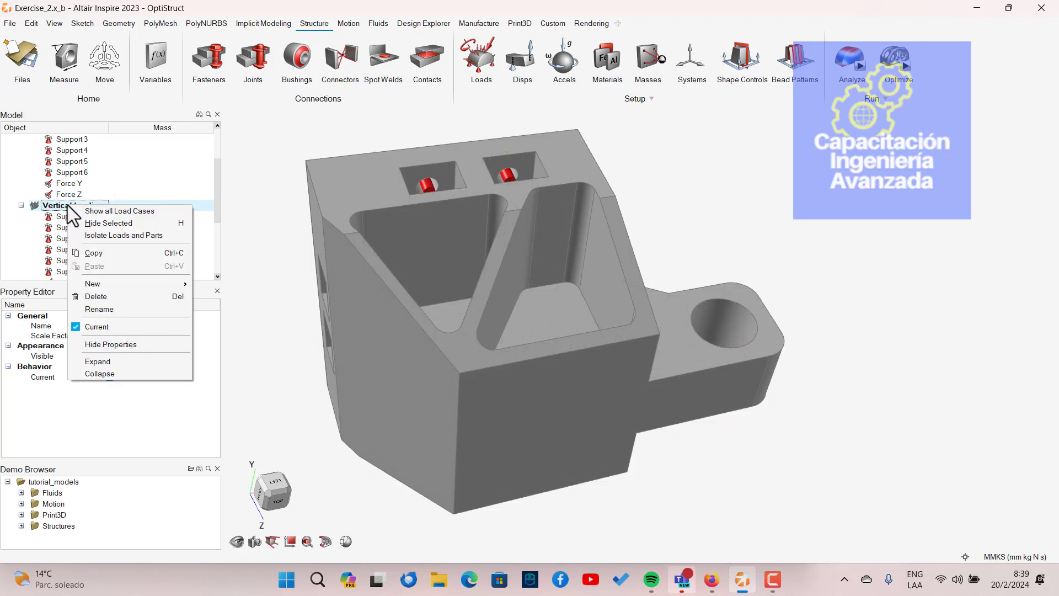
click(216, 198)
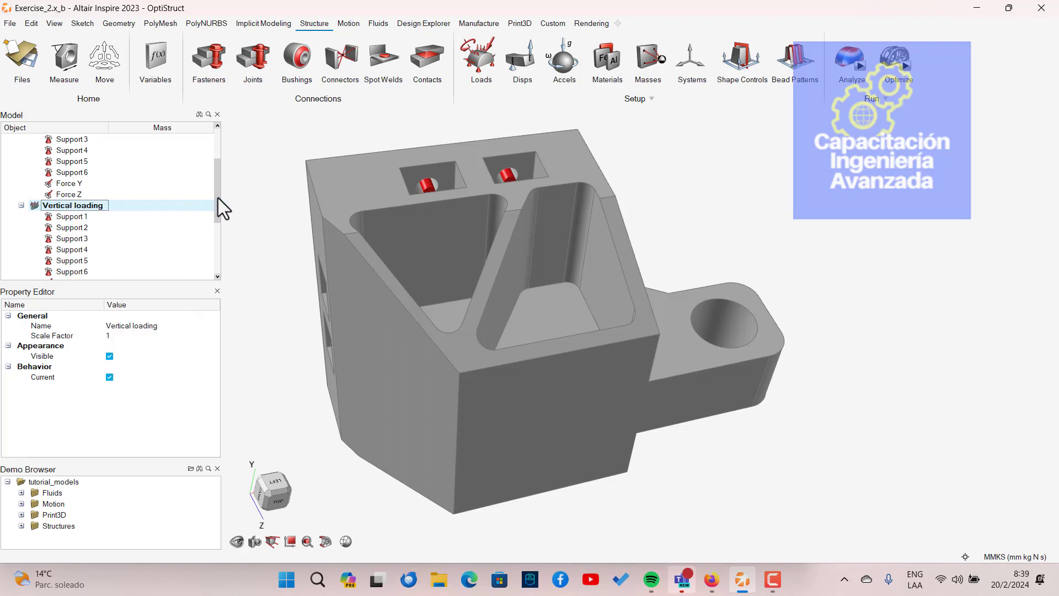
Create a new load case in the model tree and name it Lateral loading.
right_click(61, 210)
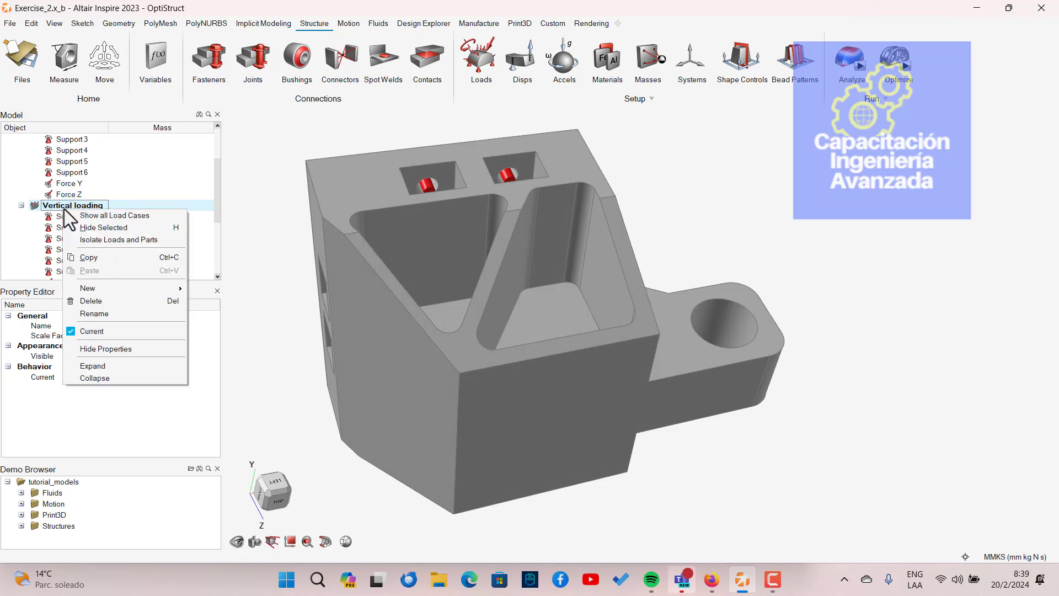
mouse_move(103, 287)
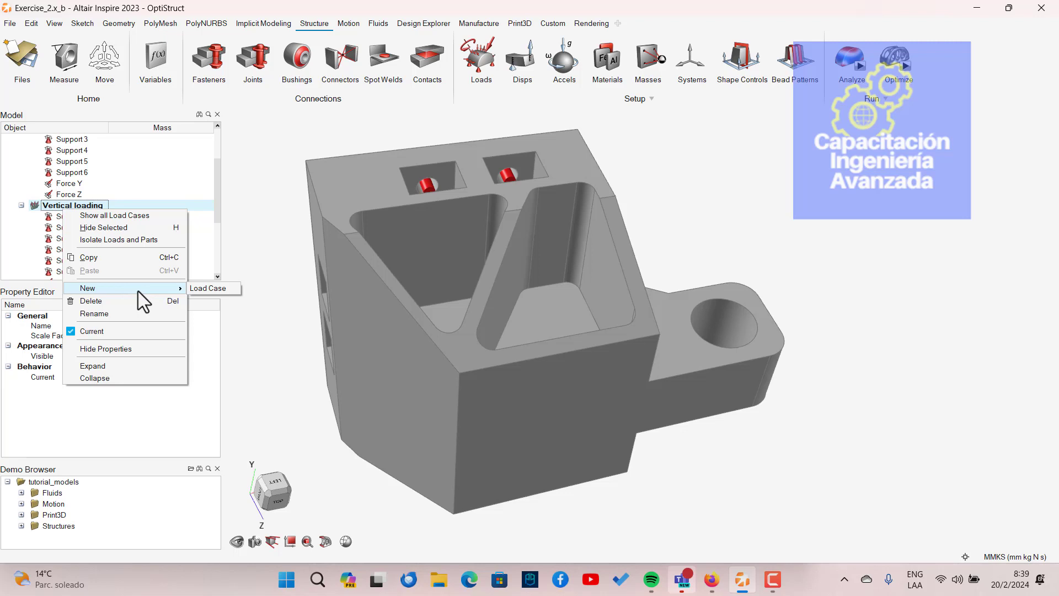
click(198, 289)
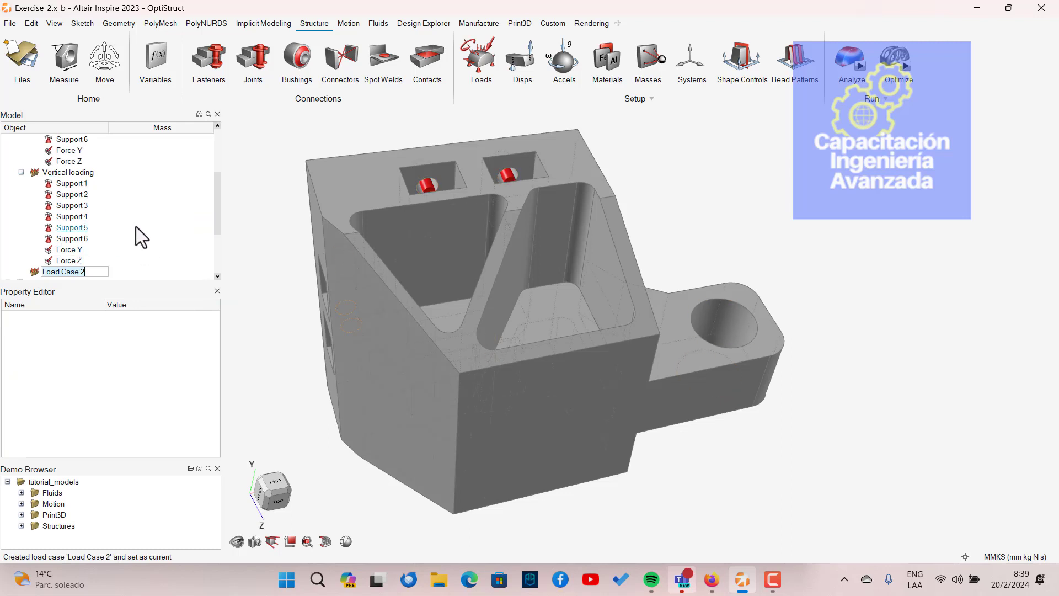
key(Caps_Lock)
key(Caps_Lock)
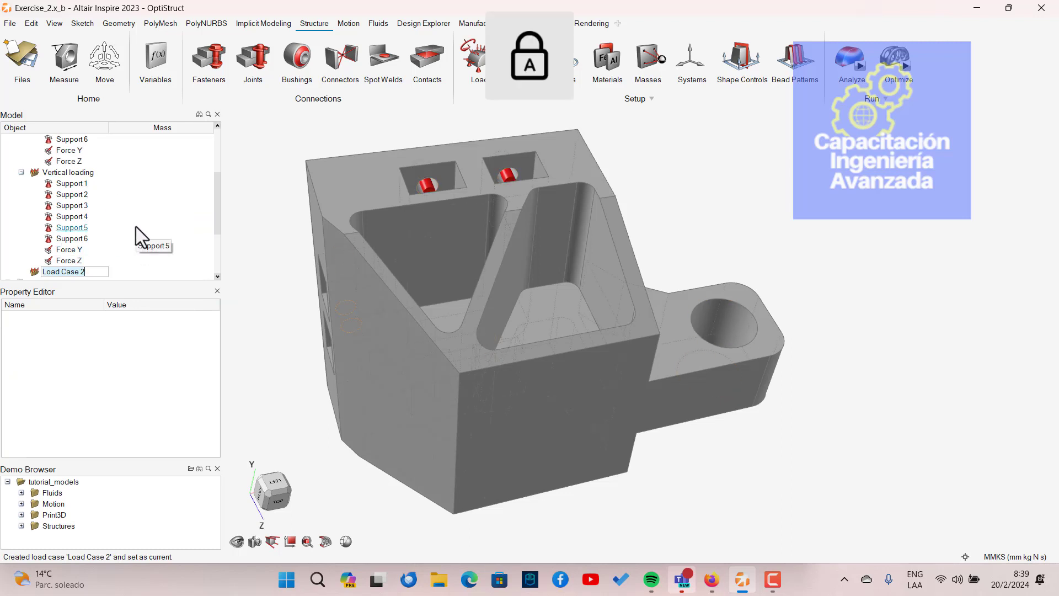
text(Latera)
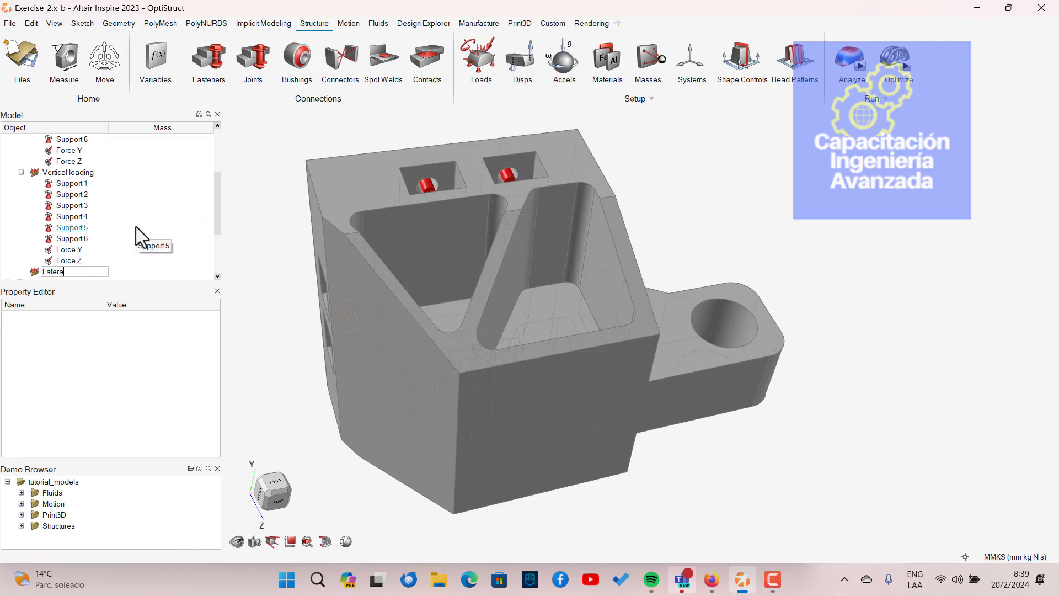
text(l Lo)
key(BackSpace)
key(BackSpace)
text(loading)
key(Return)
Compare the contents of the vertical and lateral load cases in the model tree with the exercise PDF.
key(alt+Tab)
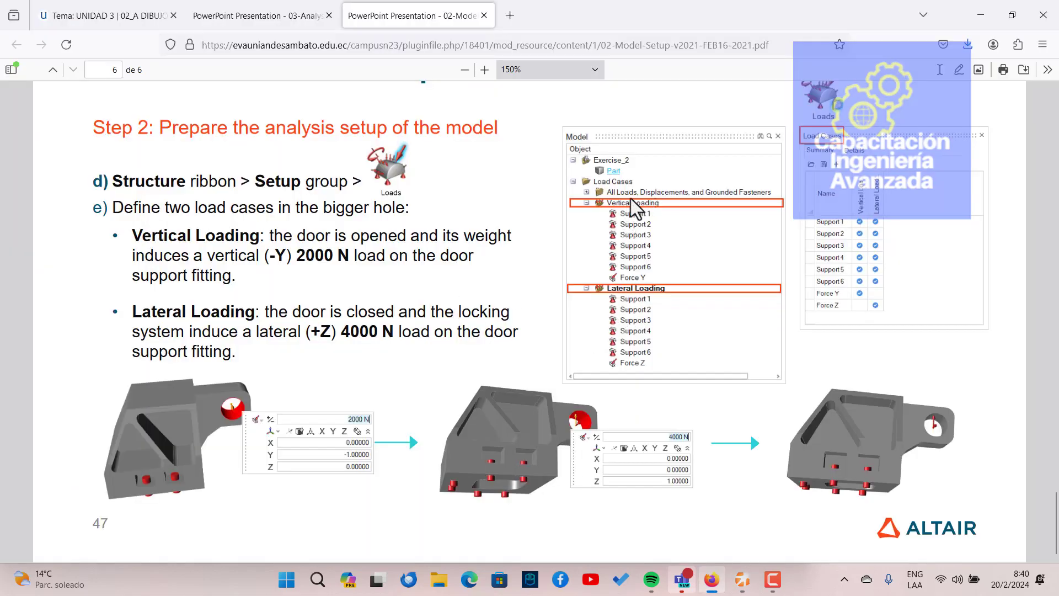
key(alt+Tab)
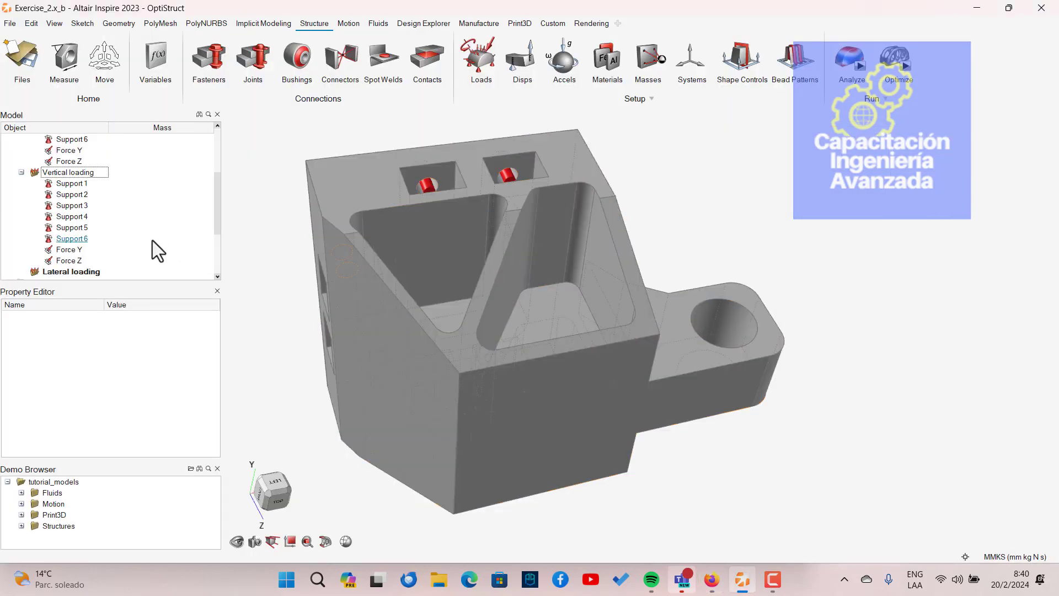
scroll(138, 232, down, 3)
scroll(134, 227, up, 4)
scroll(133, 227, down, 3)
scroll(132, 232, up, 1)
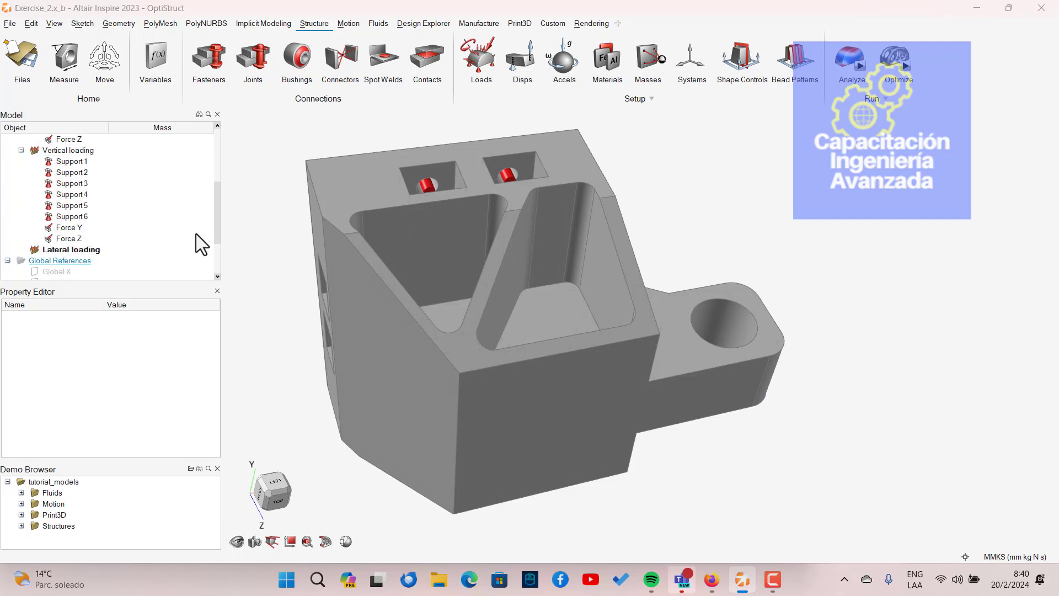
key(alt+Tab)
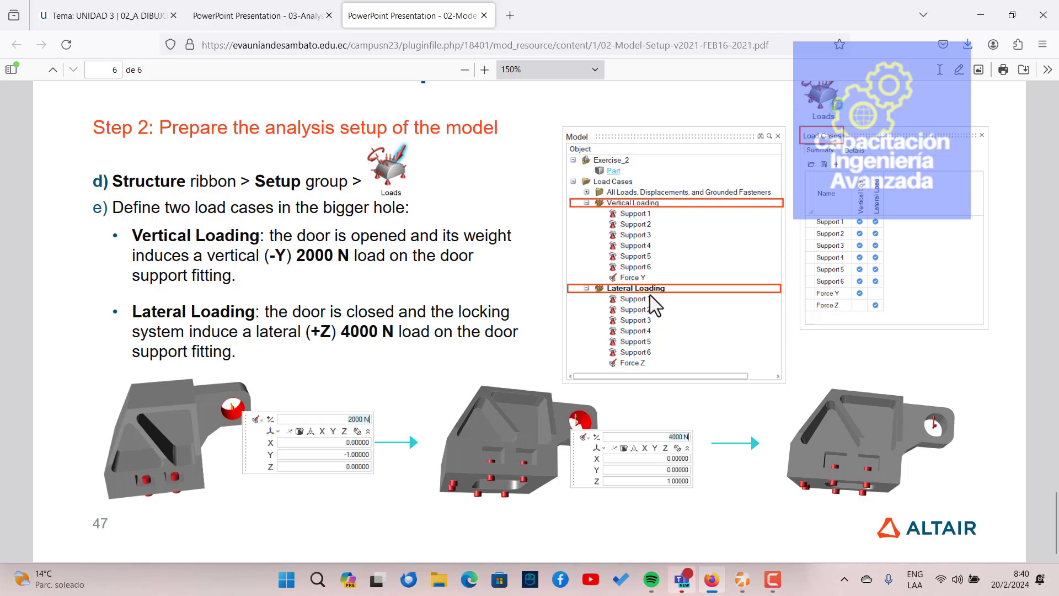
key(alt+Tab)
key(alt+Tab)
key(alt+Tab)
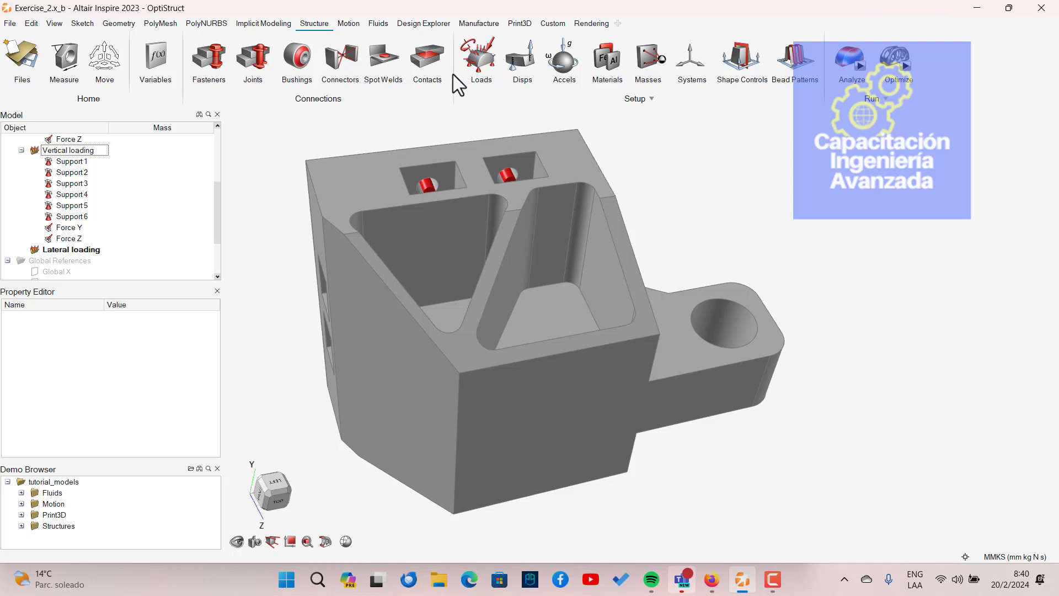
Assign Support 1 through Support 6 to the Lateral loading case in the load cases summary table, following the PDF's table.
click(495, 71)
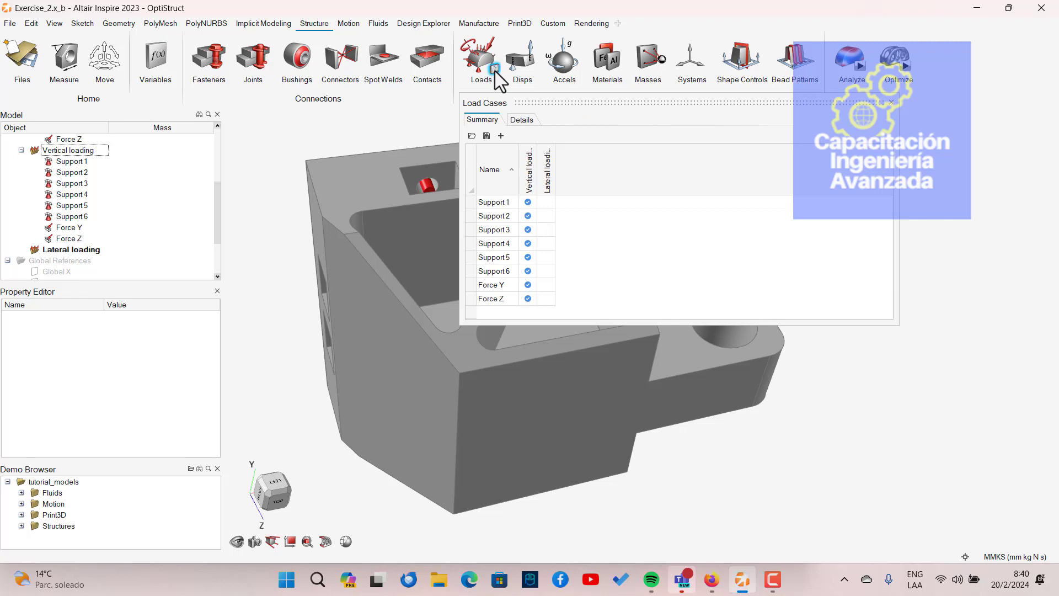
click(495, 70)
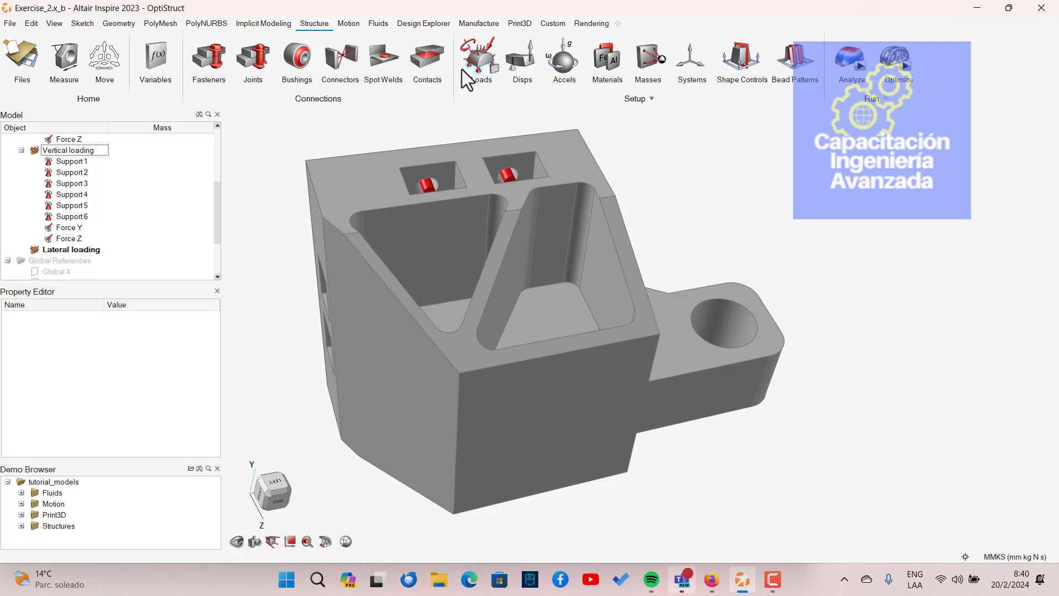
click(495, 70)
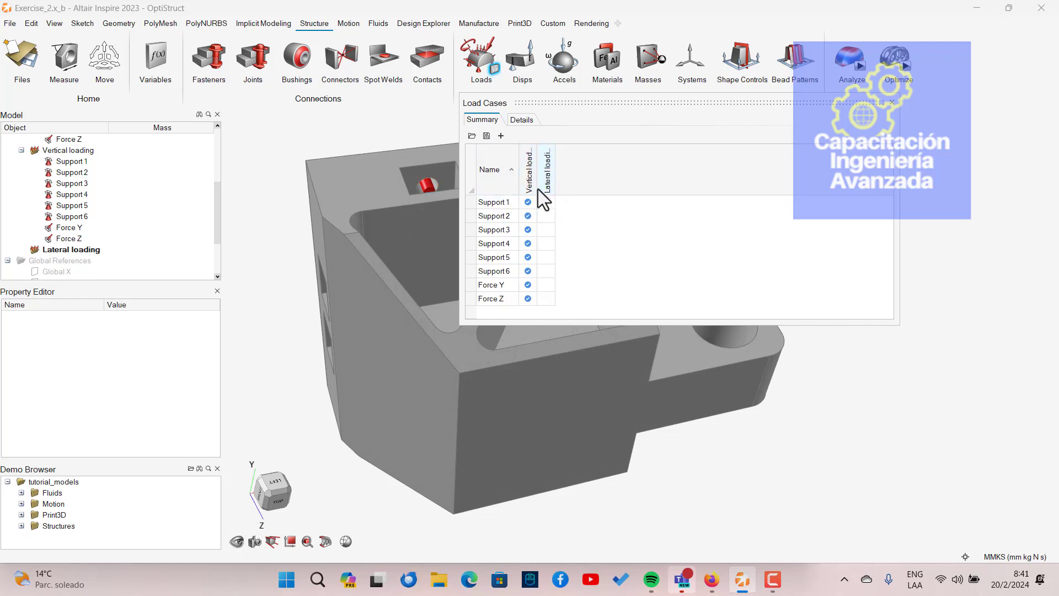
key(alt+Tab)
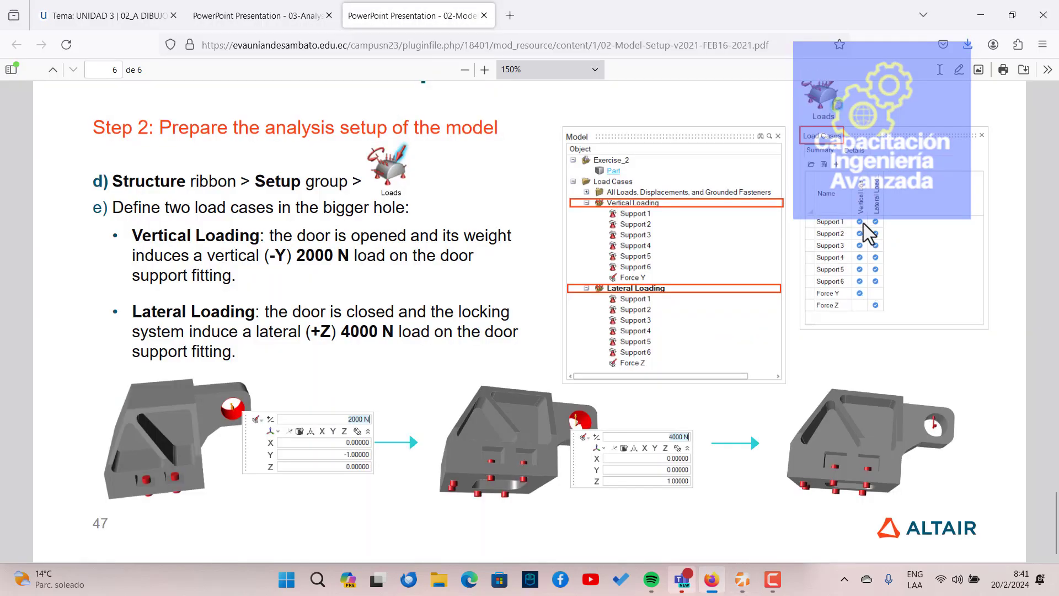
key(alt+Tab)
click(546, 202)
click(546, 215)
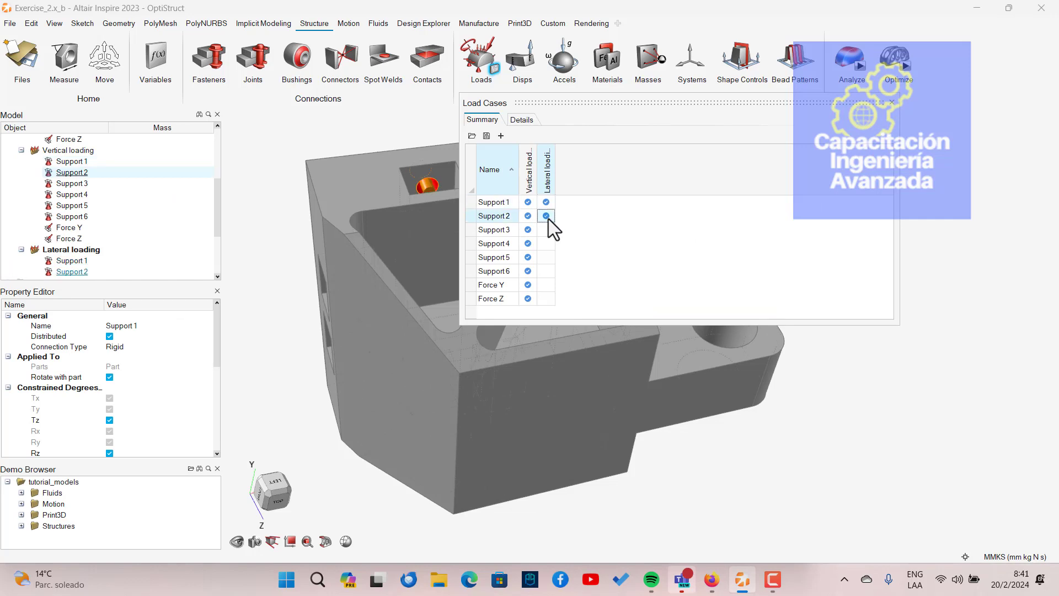
click(546, 230)
click(546, 243)
click(546, 257)
click(546, 270)
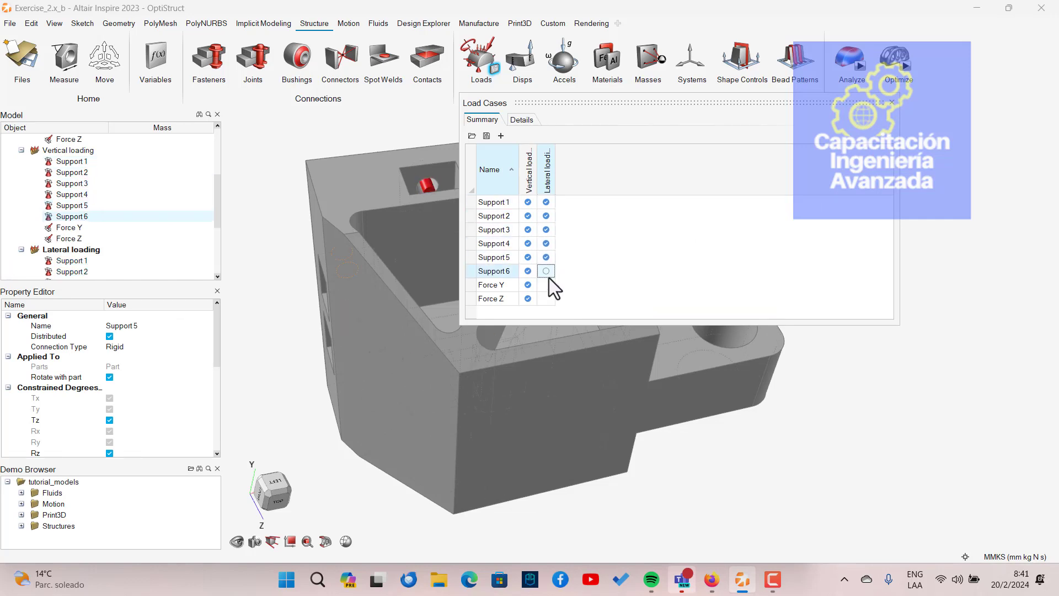
Remove Force Z from the Vertical loading case and assign it to Lateral loading, matching the PDF's table, and close the load cases table.
key(alt+Tab)
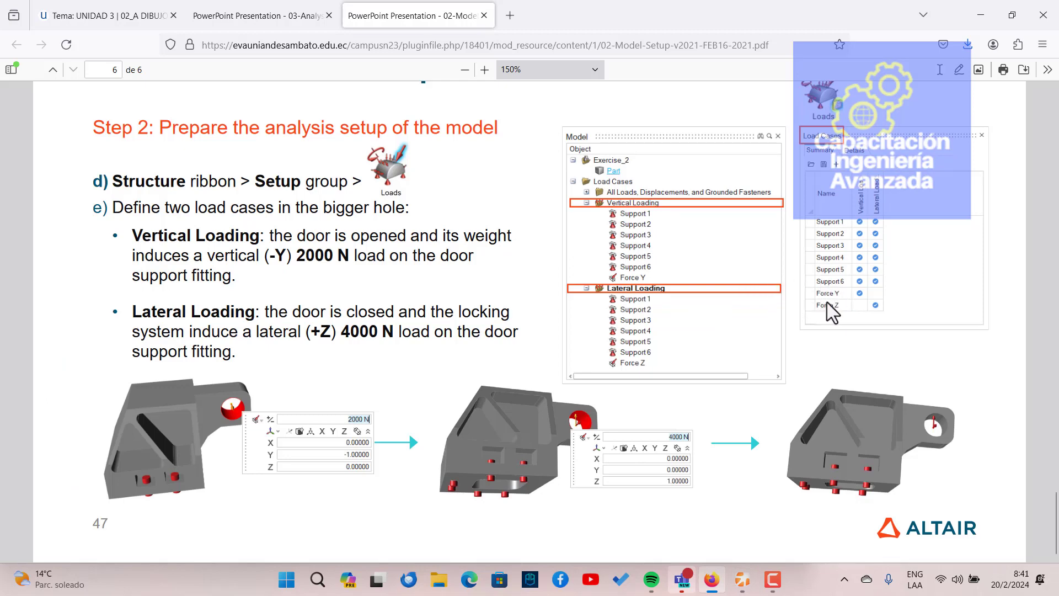
key(alt+Tab)
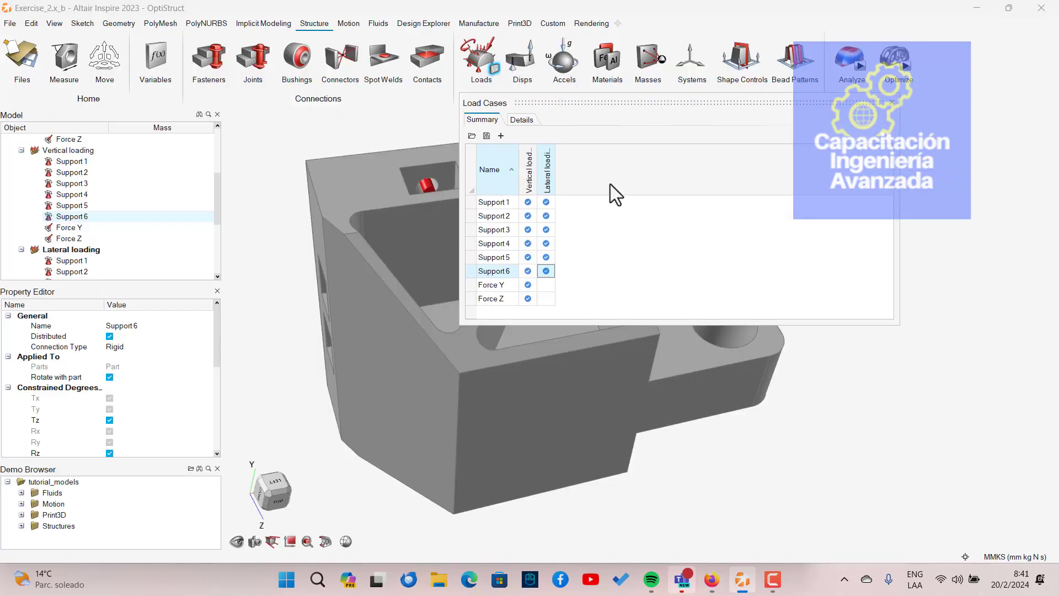
click(528, 298)
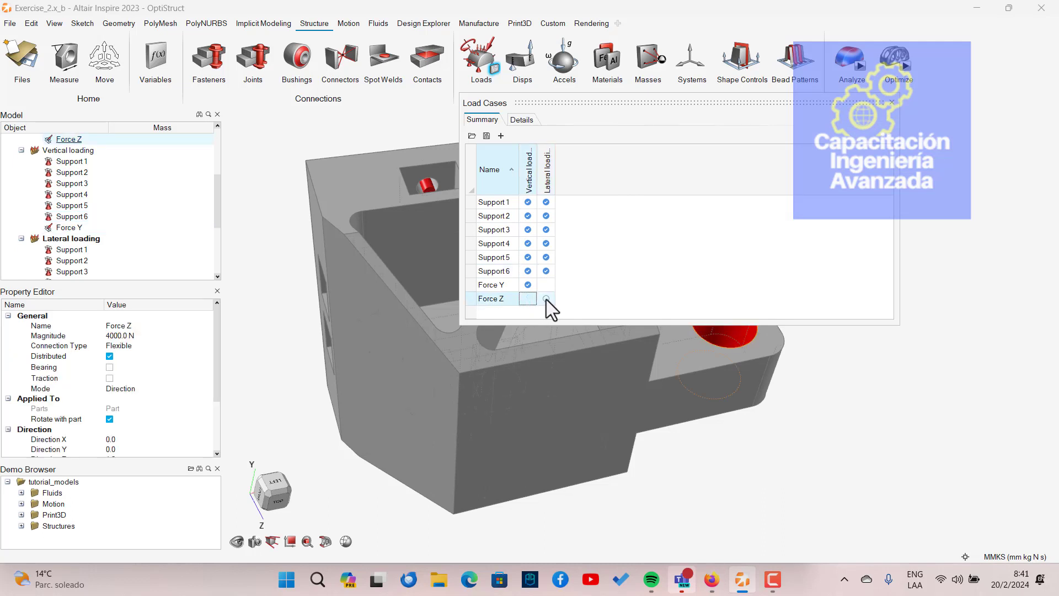
click(546, 299)
click(546, 298)
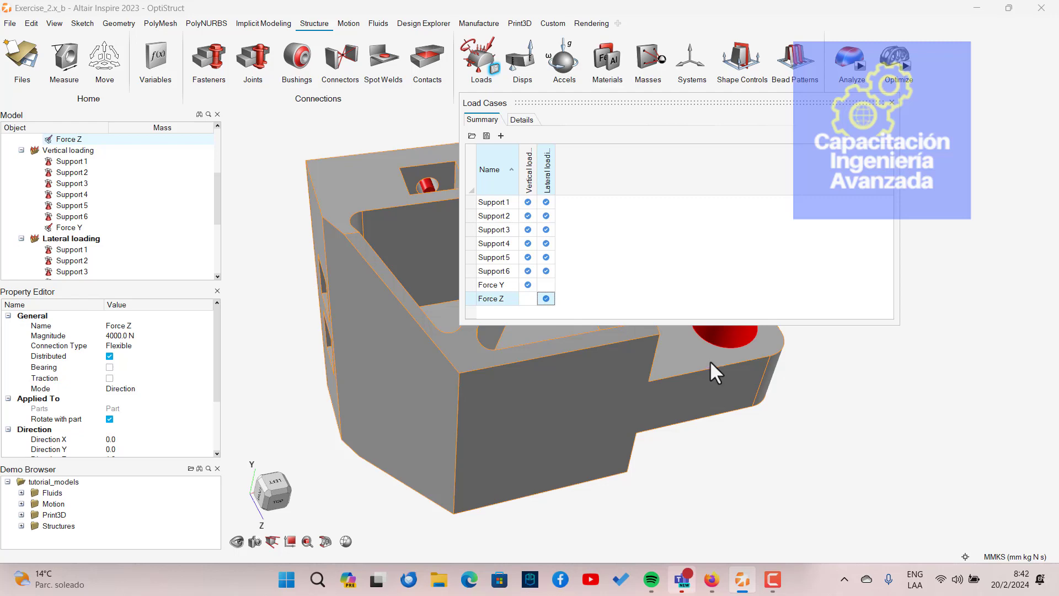
click(892, 103)
Switch to the browser and read the Analysis Setup PDF's Exercise 3A goals, model setup and instructions for running the analysis.
key(alt+Tab)
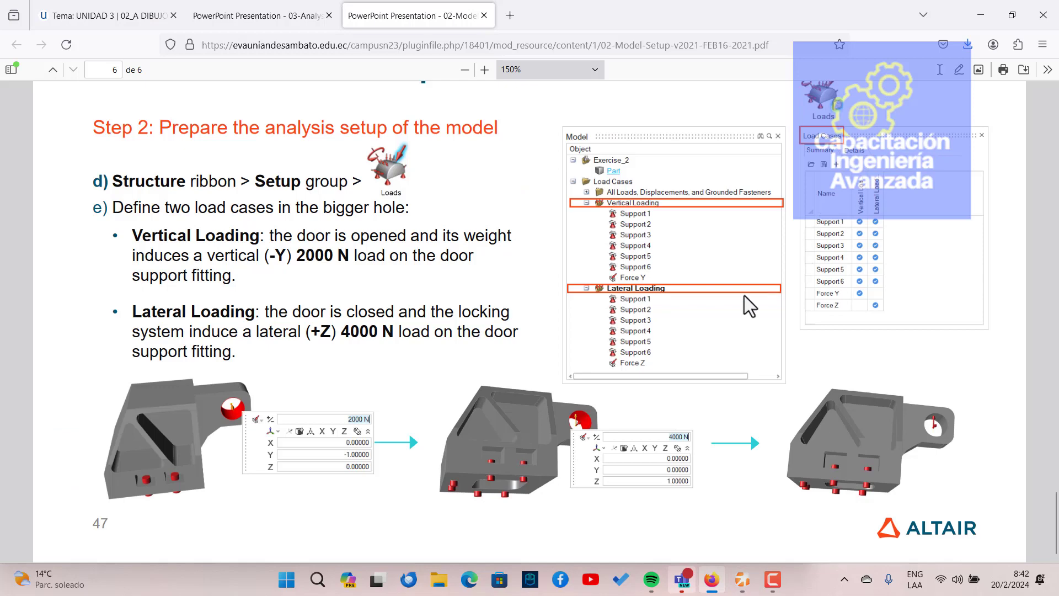
scroll(743, 296, down, 1)
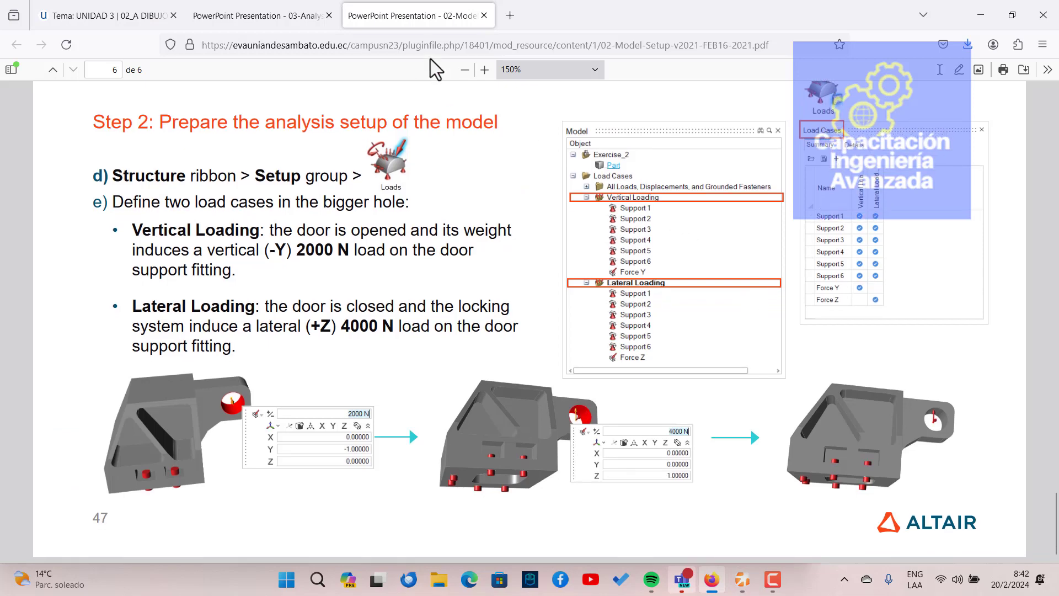
click(240, 17)
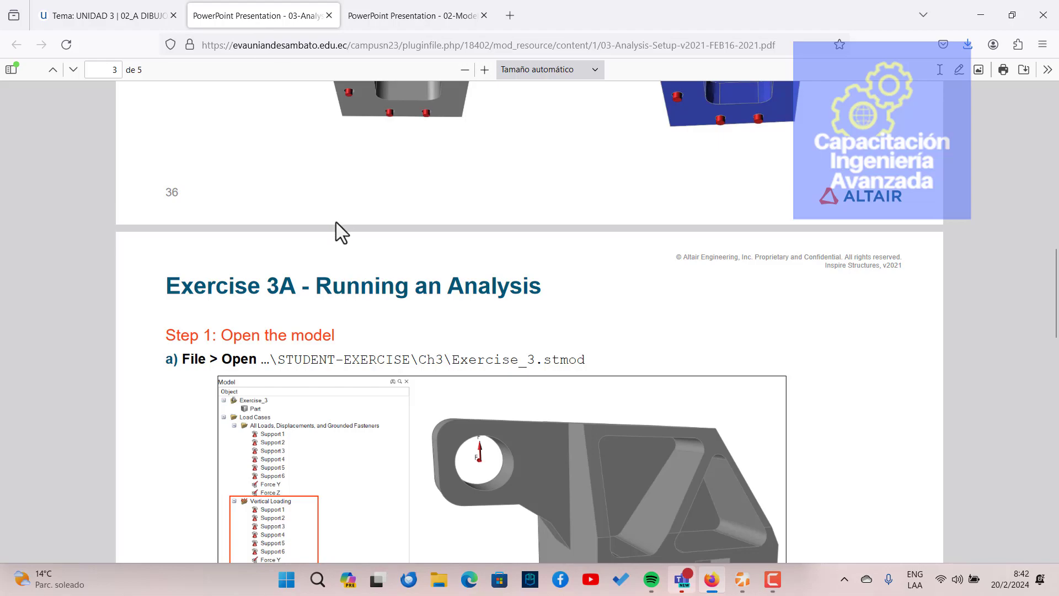
scroll(335, 223, down, 6)
scroll(339, 220, up, 15)
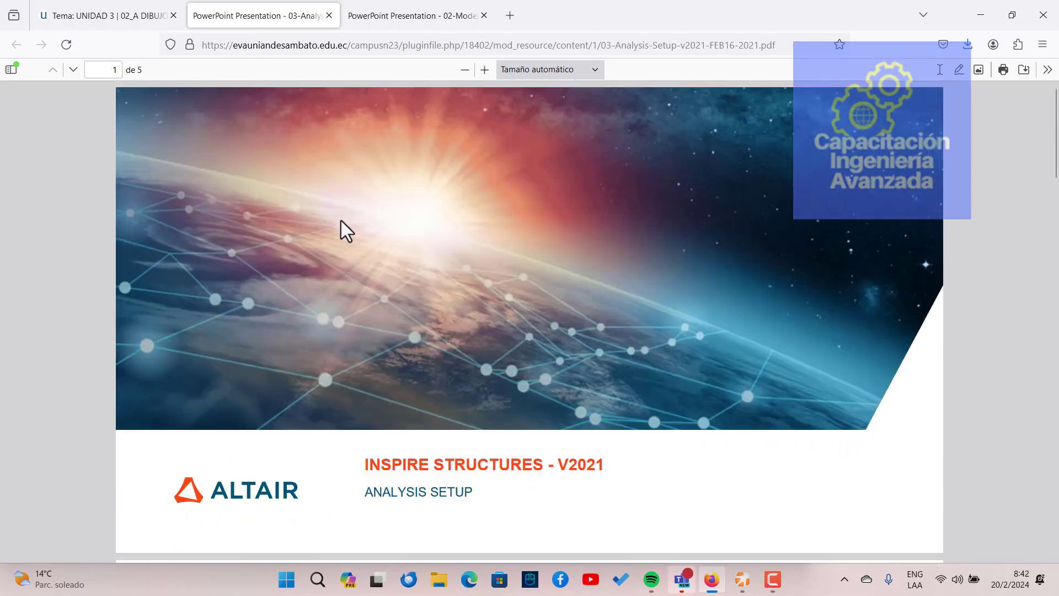
scroll(341, 220, down, 6)
scroll(339, 219, up, 5)
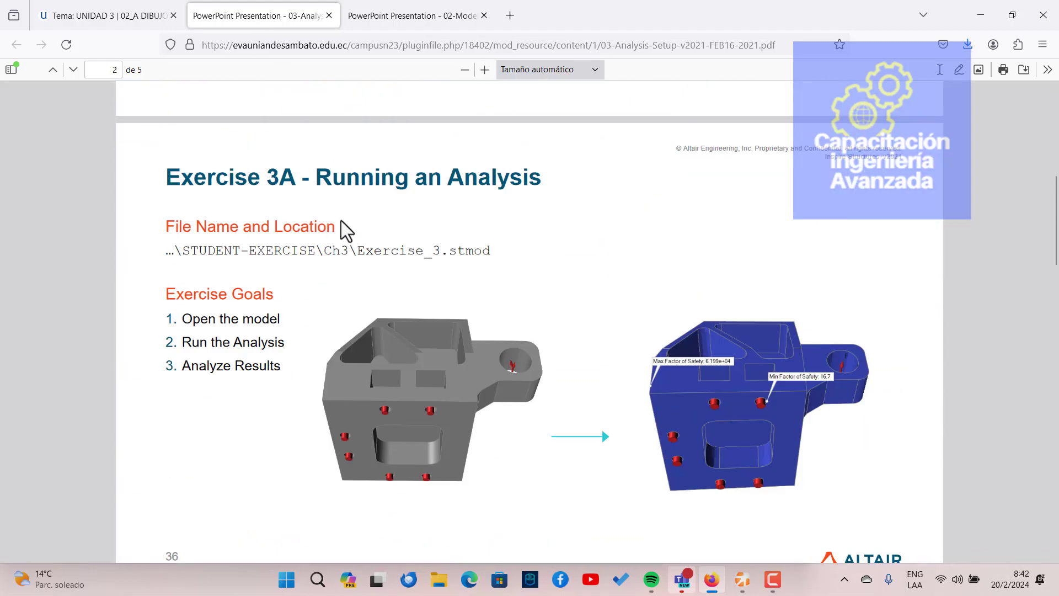
scroll(340, 221, down, 1)
scroll(342, 226, down, 10)
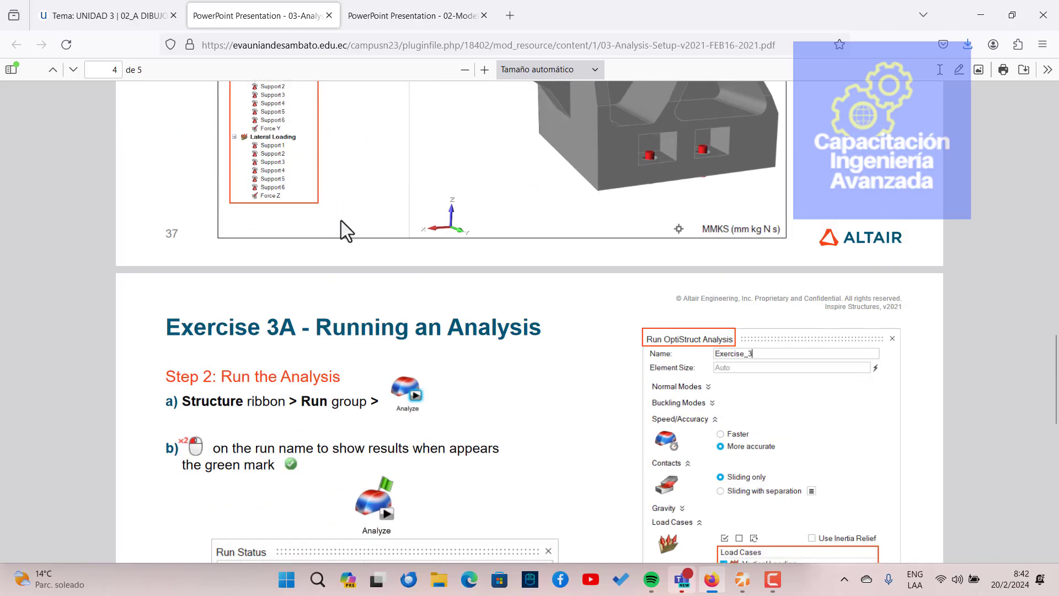
scroll(331, 227, up, 4)
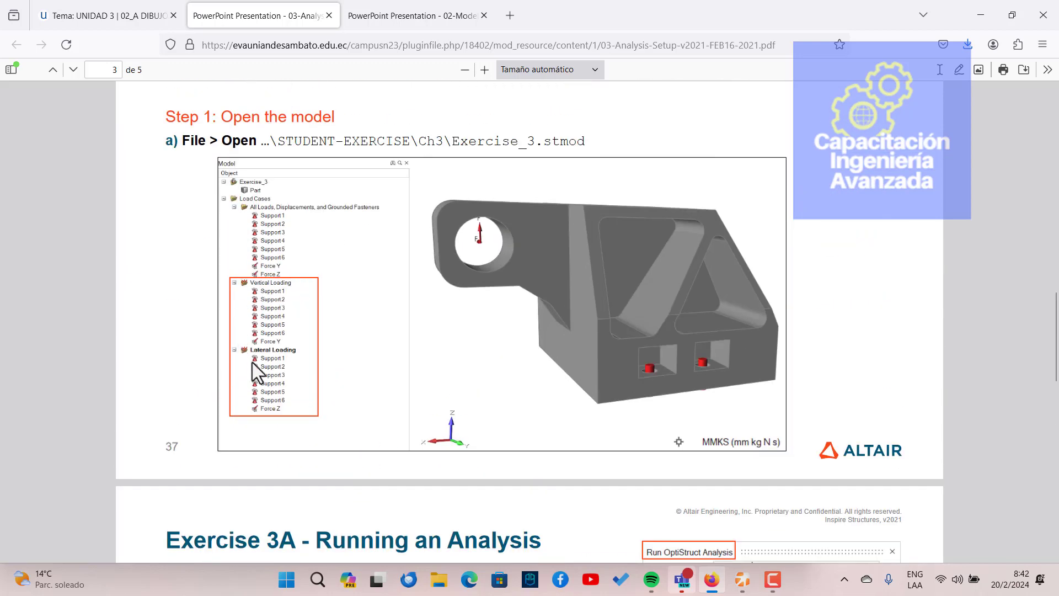
scroll(277, 337, down, 4)
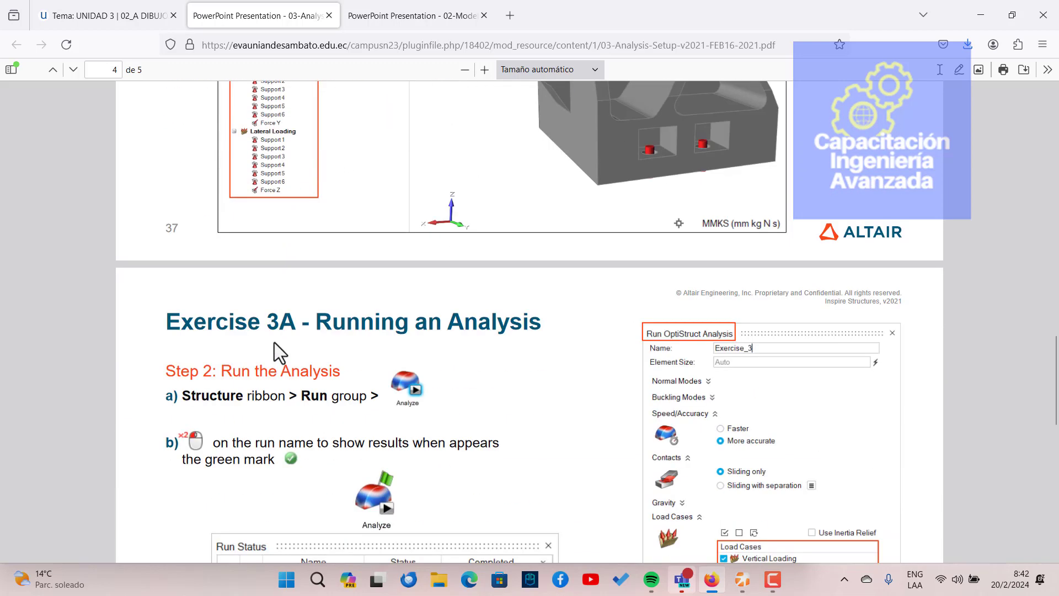
scroll(293, 339, down, 3)
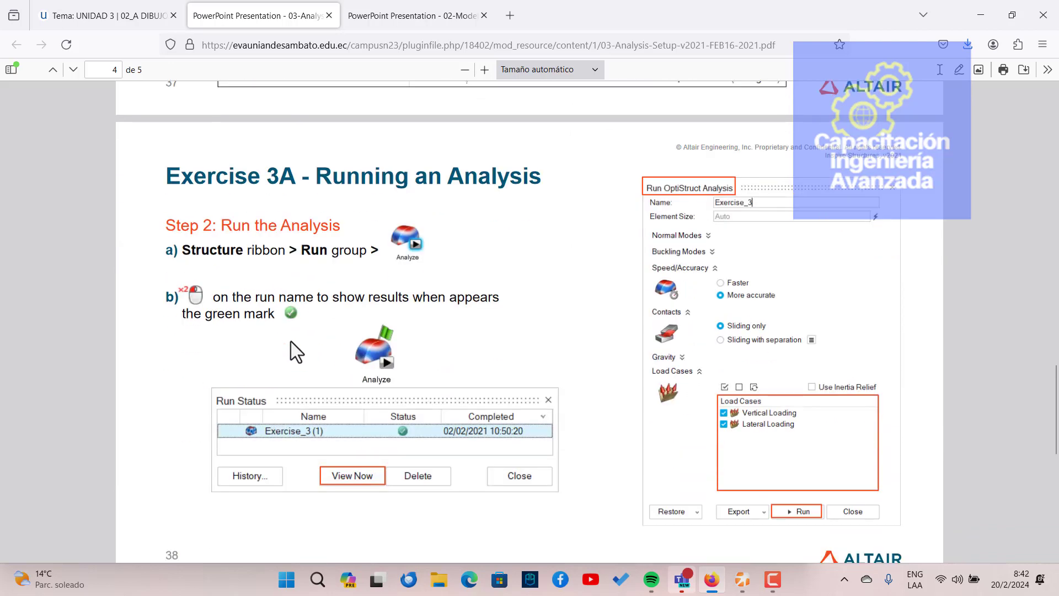
Return to Altair Inspire and open the OptiStruct analysis run settings, following Step 2 of the Exercise 3A PDF.
key(alt+Tab)
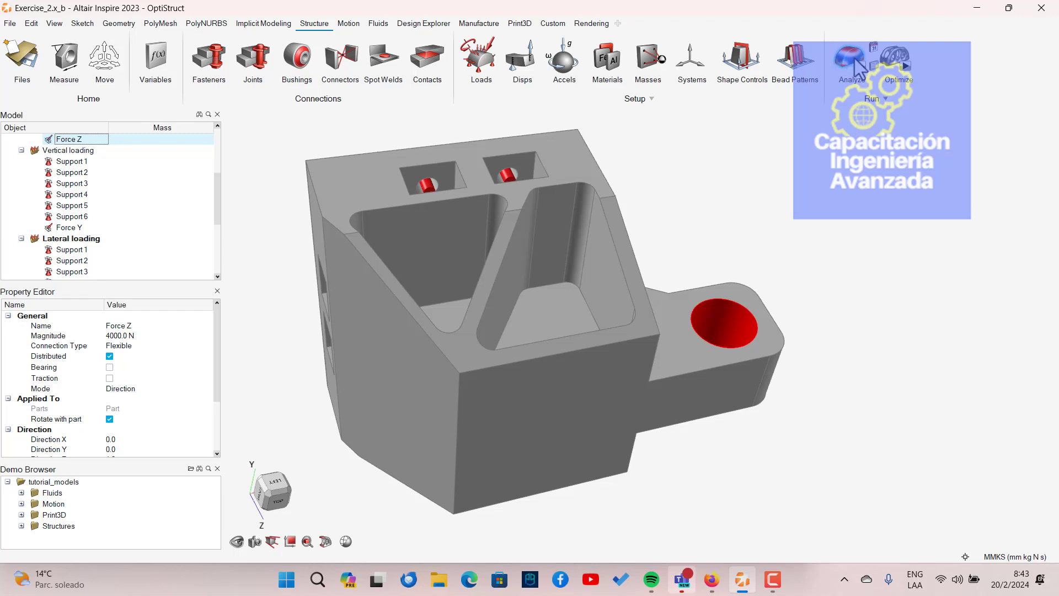
mouse_move(854, 62)
key(alt+Tab)
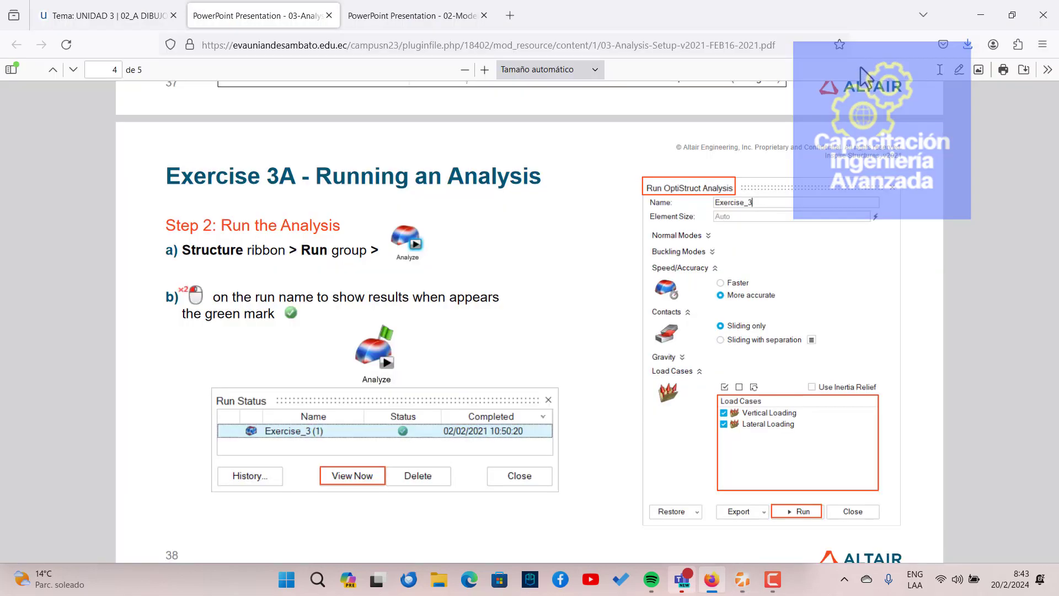
key(alt+Tab)
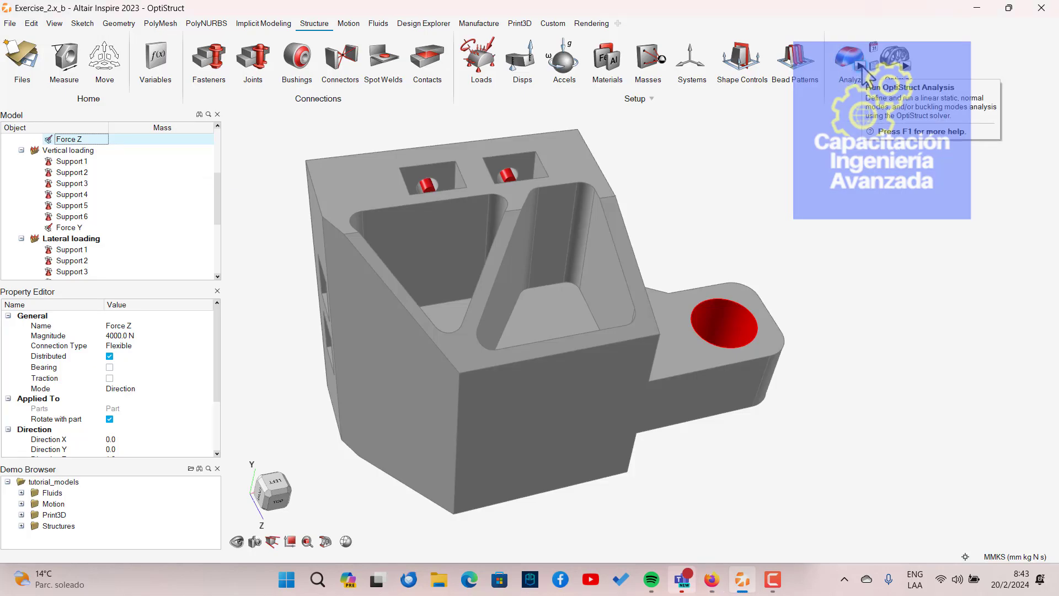
click(862, 67)
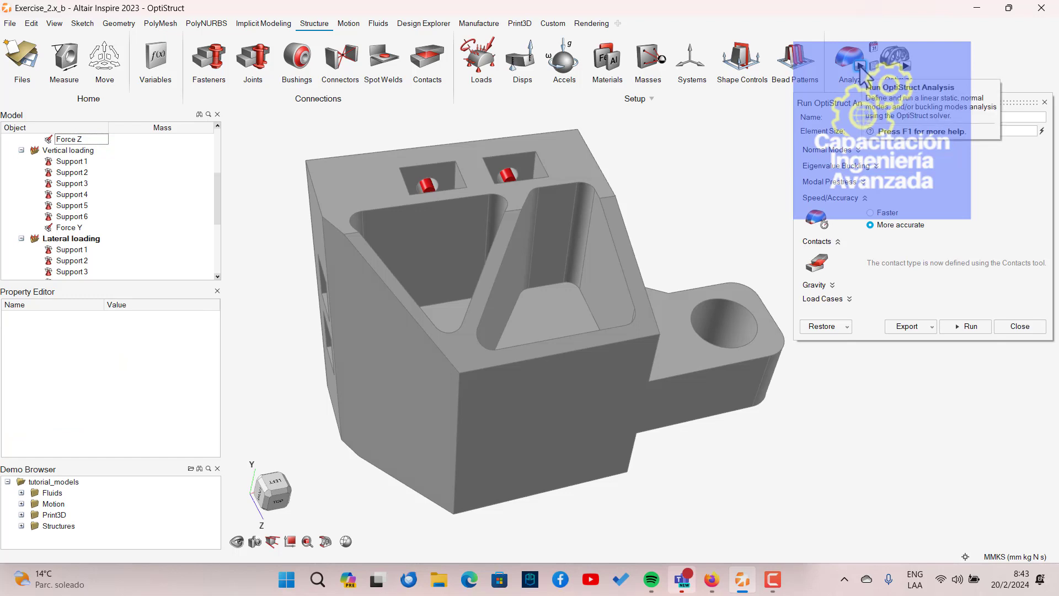
Open the Run Options preferences and select OptiStruct as the analysis solver.
click(10, 24)
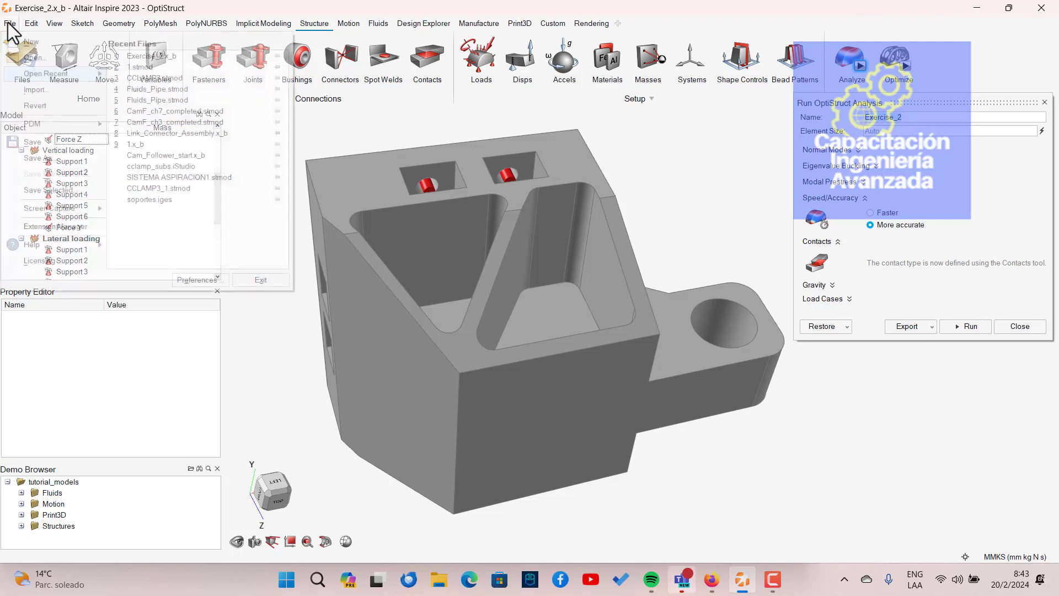
click(193, 279)
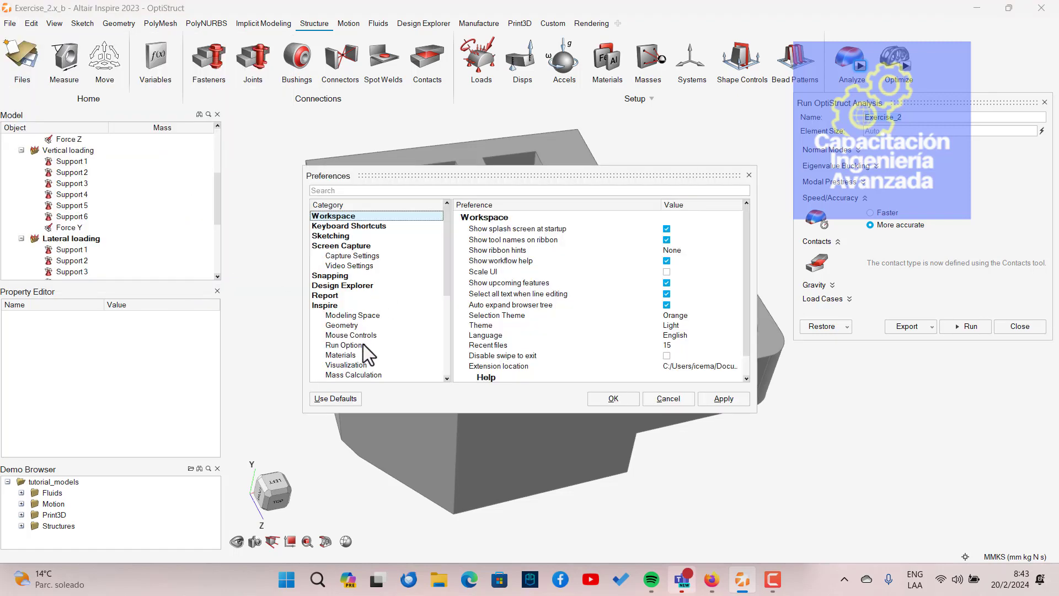
click(350, 349)
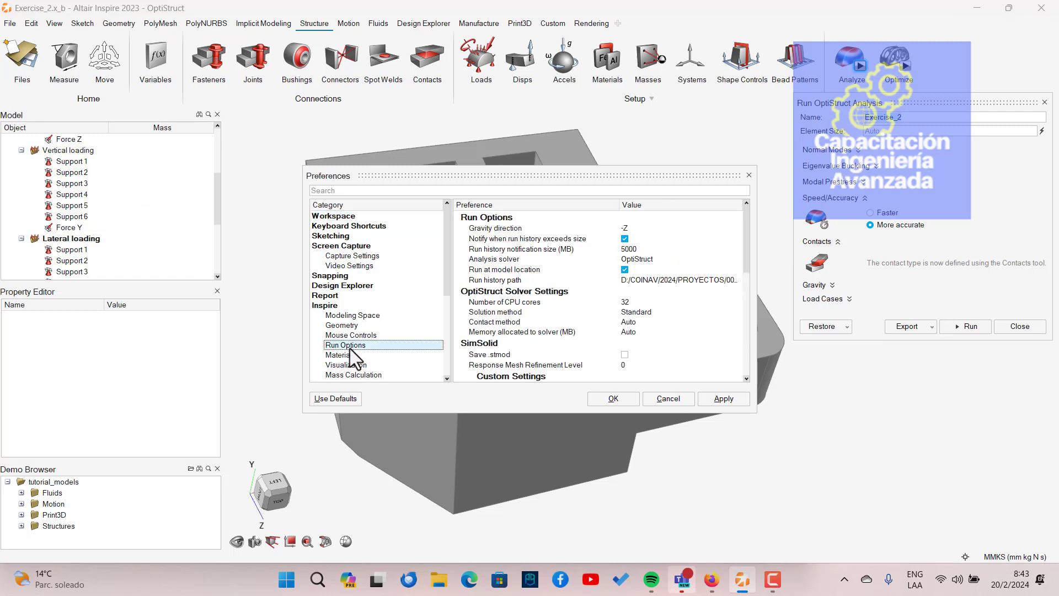
scroll(615, 233, down, 1)
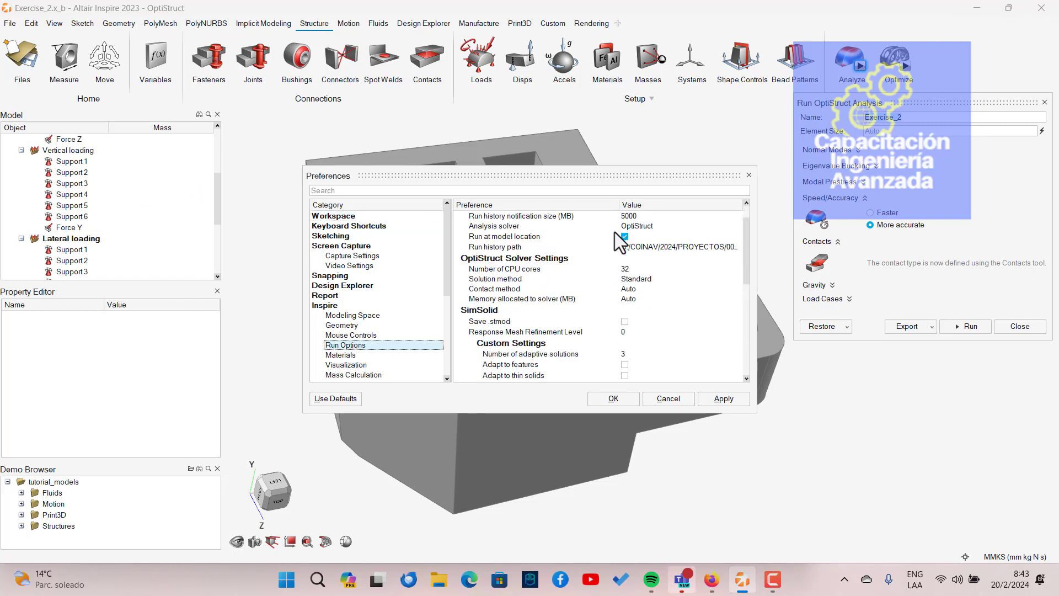
scroll(614, 233, up, 1)
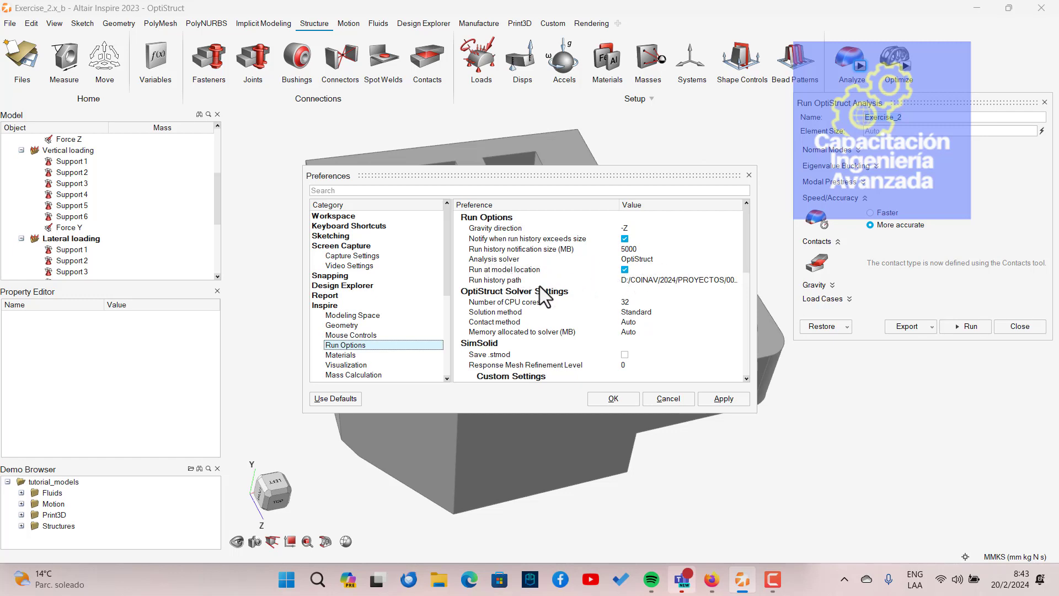
click(626, 259)
click(627, 259)
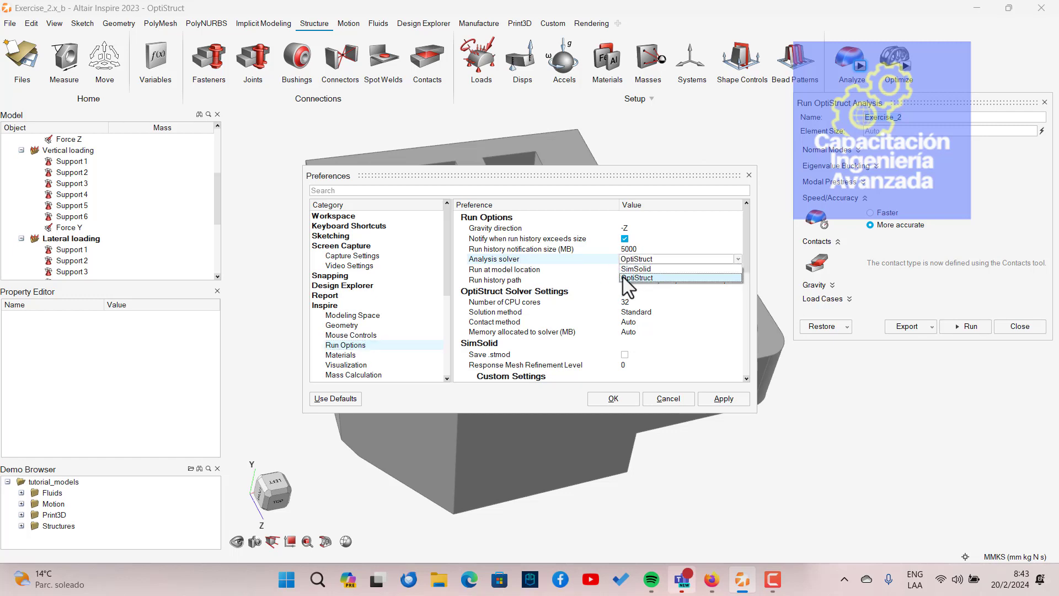
click(624, 277)
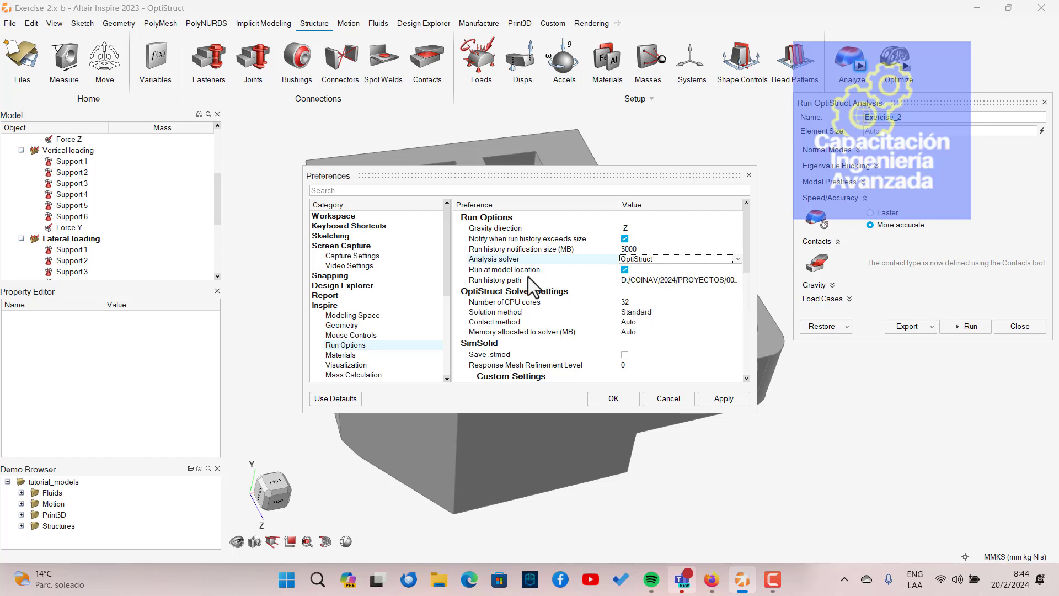
Inspect the full run history path in the Run Options preferences.
click(666, 283)
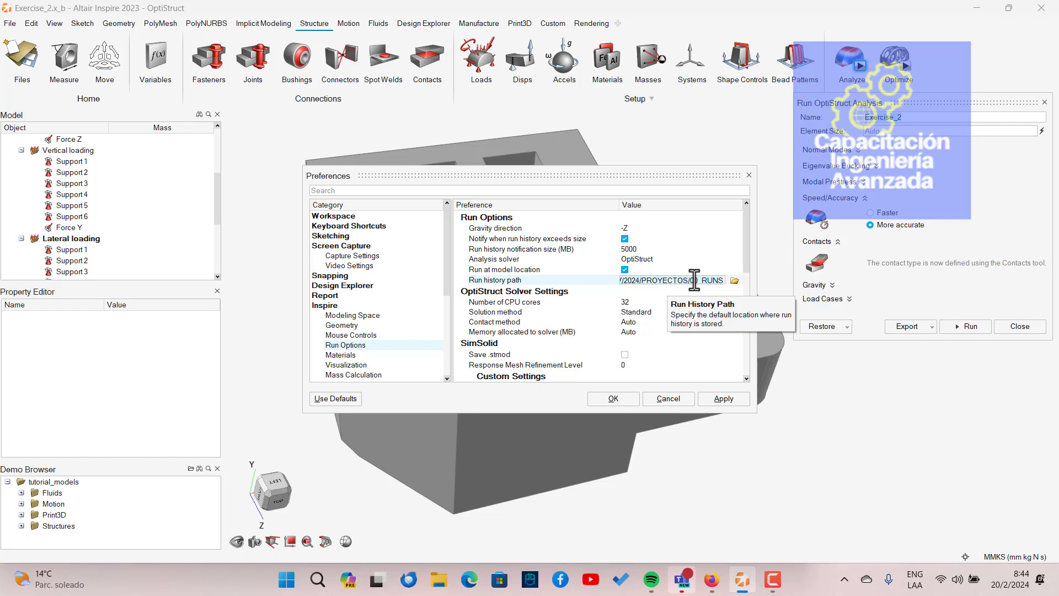
key(Left)
key(Left)
key(Left)
key(Left)
key(Left)
key(Left)
key(Left)
key(Left)
key(Left)
key(Left)
key(Left)
key(Left)
key(Left)
key(Left)
key(Left)
key(Right)
key(Right)
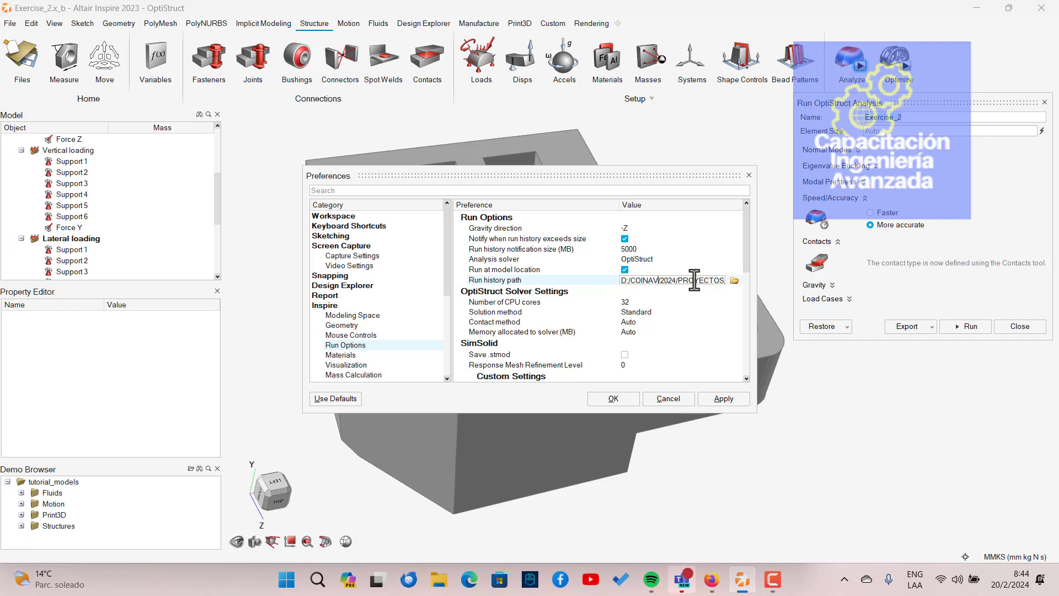
key(Right)
key(Right)
key(Right)
key(Right)
key(Right)
key(Right)
key(Right)
key(Right)
key(Right)
key(Right)
key(Right)
key(Right)
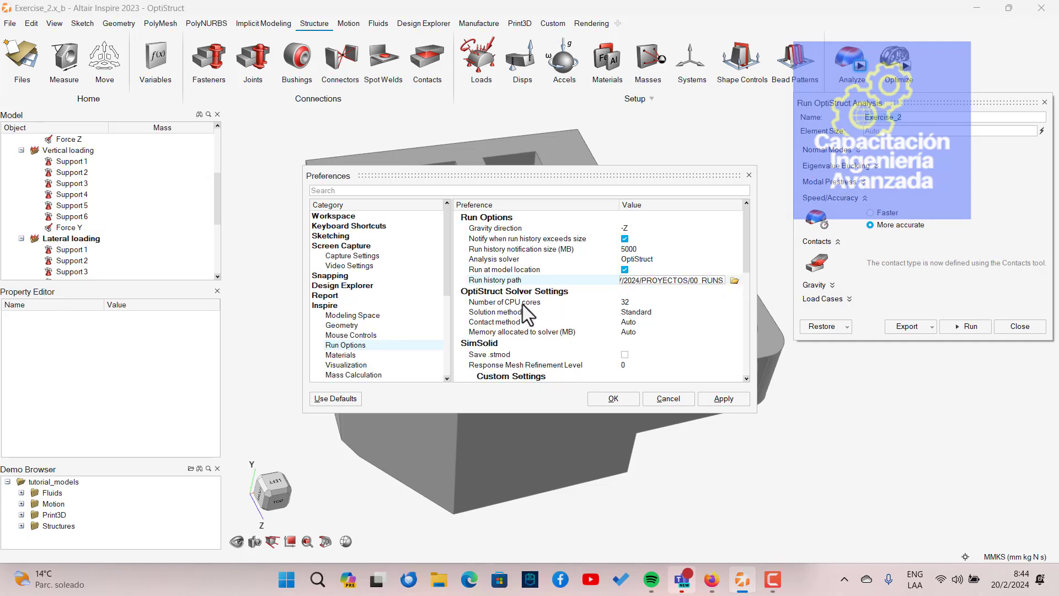
Keep 32 CPU cores and the Standard solution method in the OptiStruct solver settings, and apply the preferences.
click(629, 300)
click(628, 300)
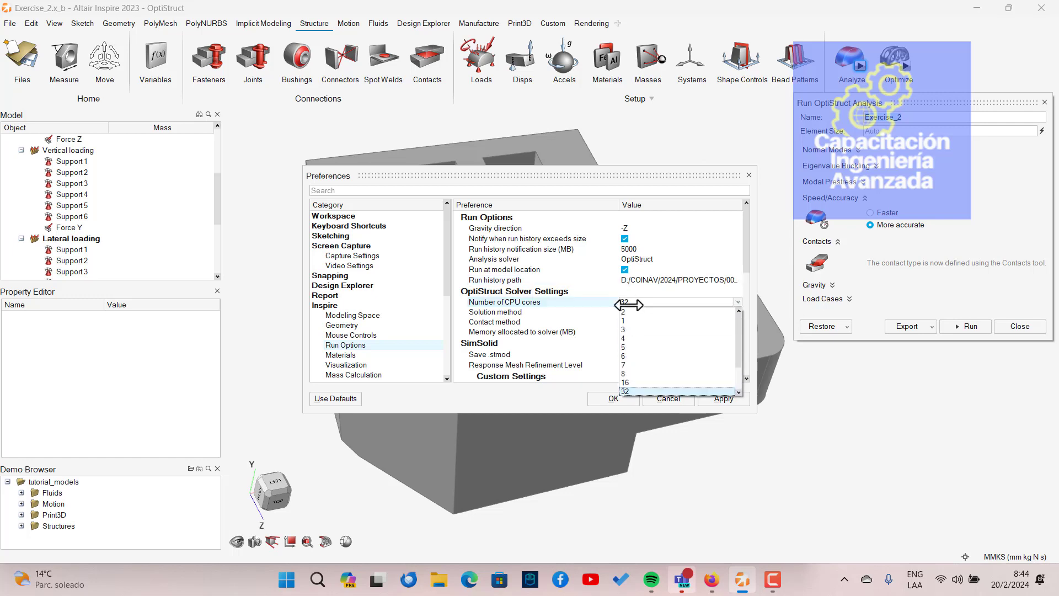
click(634, 303)
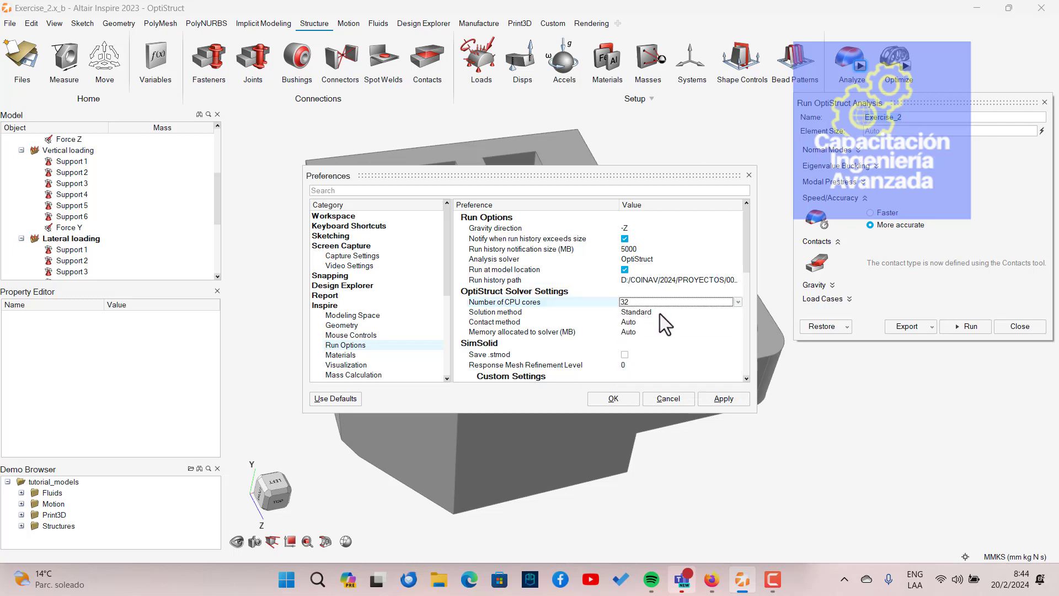
click(659, 312)
click(660, 311)
click(660, 311)
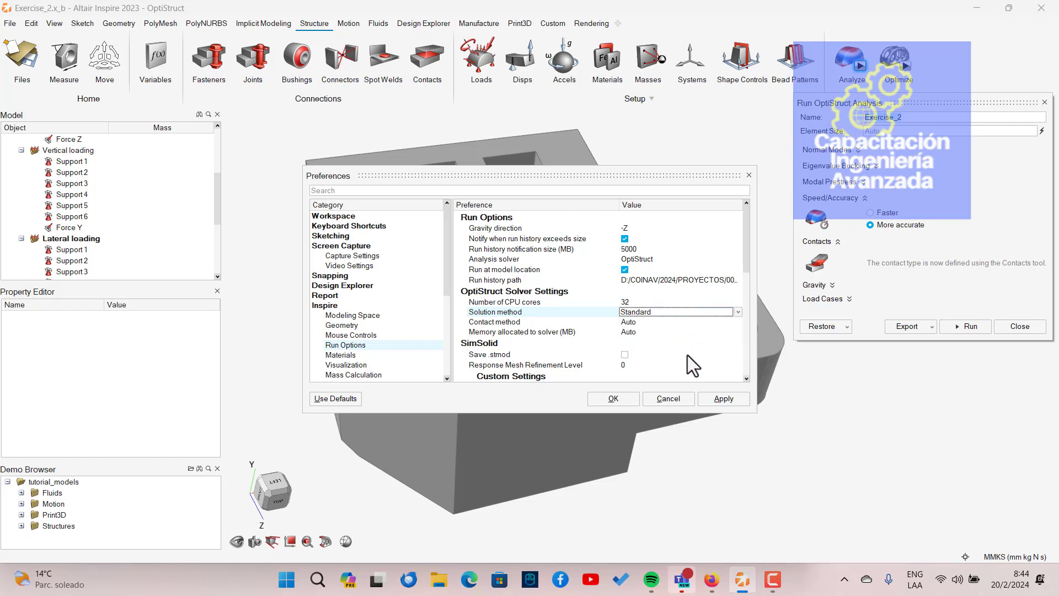
click(716, 405)
click(622, 400)
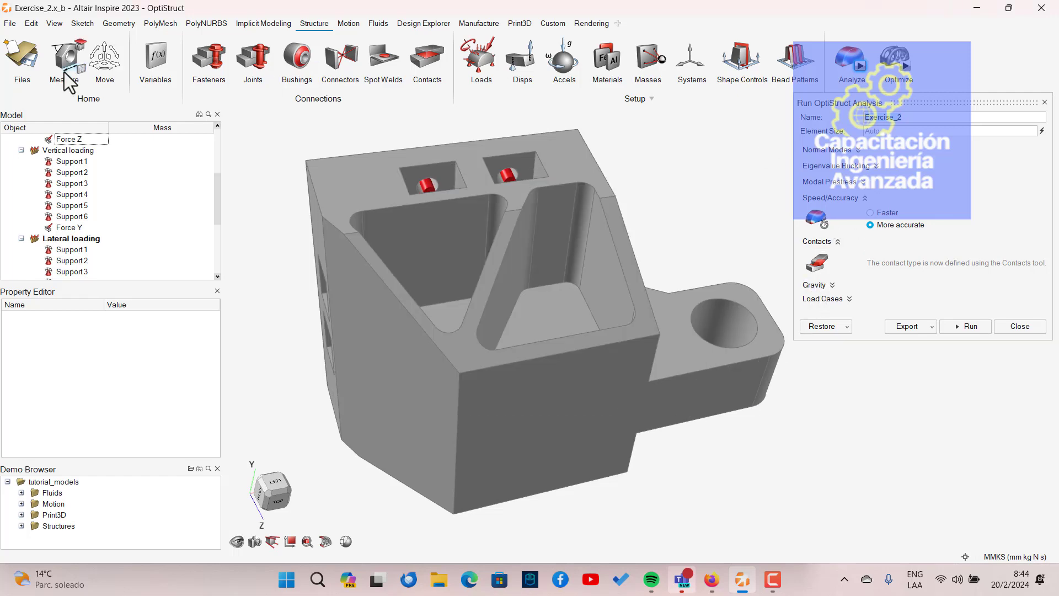
Reselect 32 as the number of CPU cores in the OptiStruct solver preferences and apply the setting.
click(7, 26)
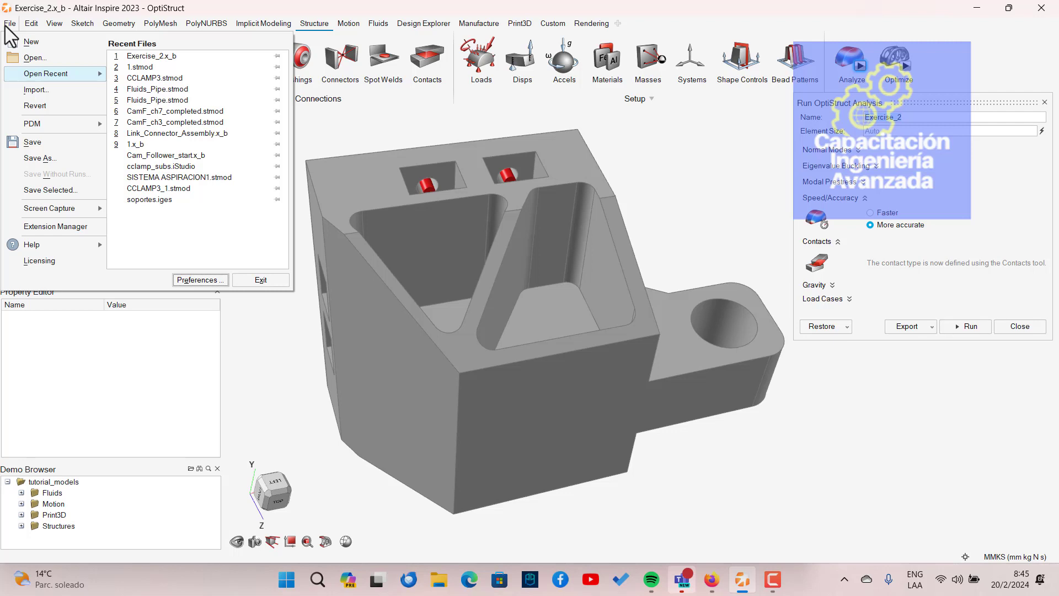
click(196, 279)
click(624, 303)
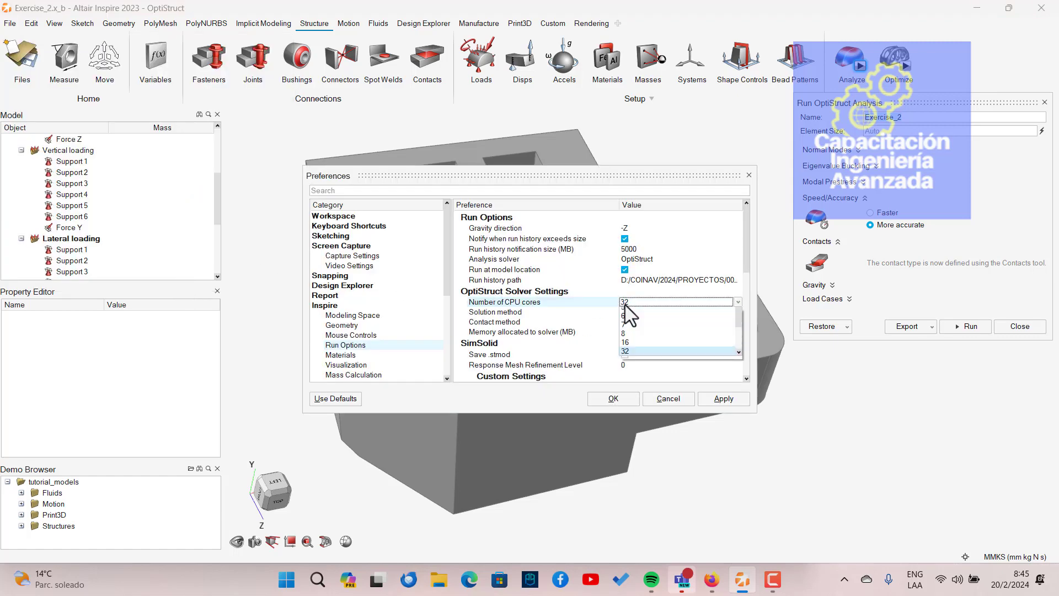
scroll(669, 369, down, 3)
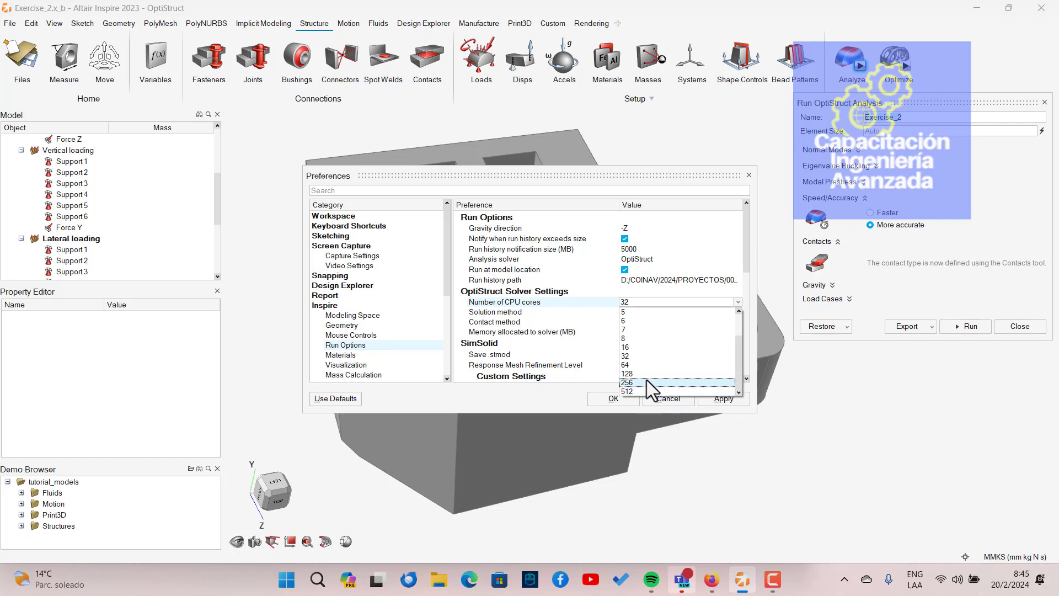
click(648, 356)
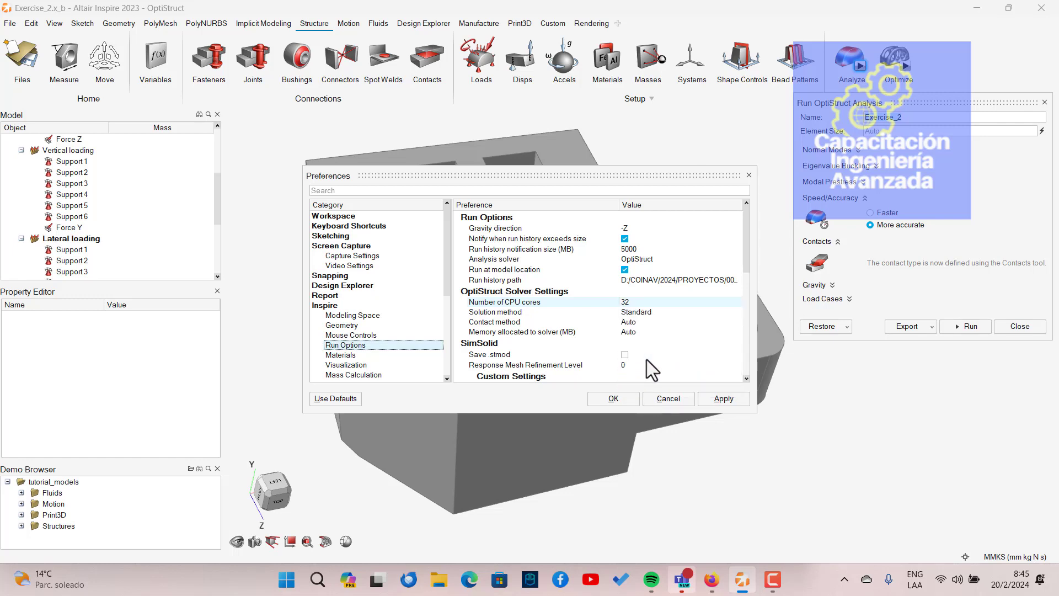
click(727, 398)
click(607, 400)
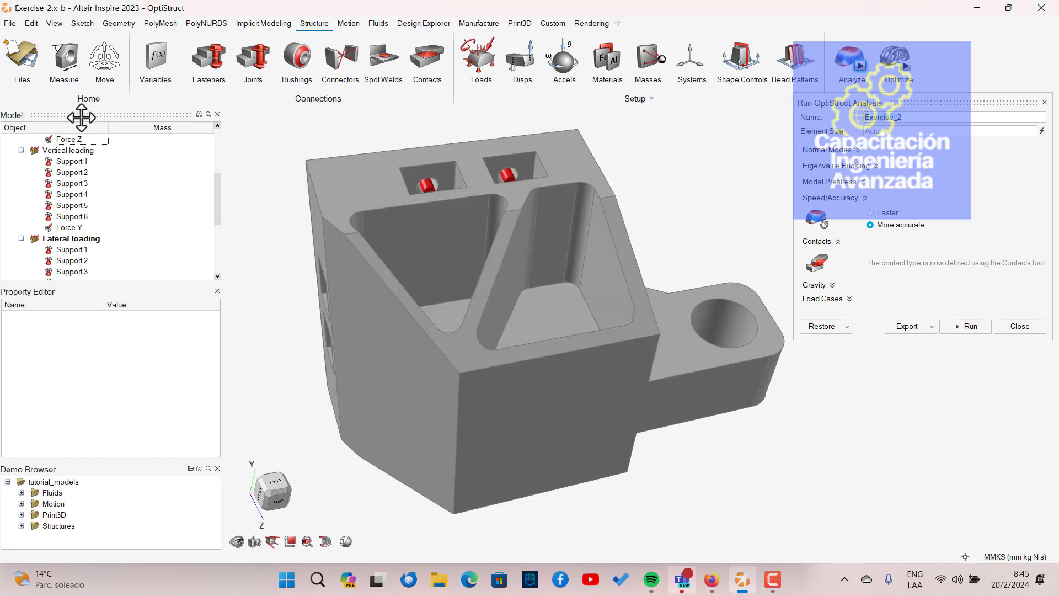
Set the number of CPU cores to 512 in the OptiStruct solver preferences, apply it and close the preferences.
click(9, 23)
click(187, 280)
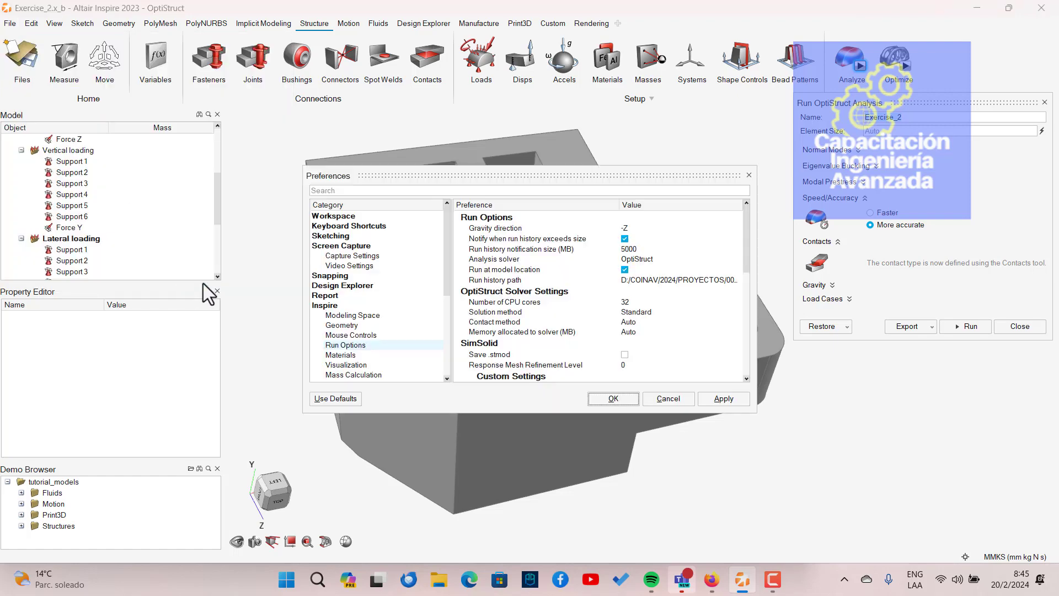
click(626, 303)
click(627, 303)
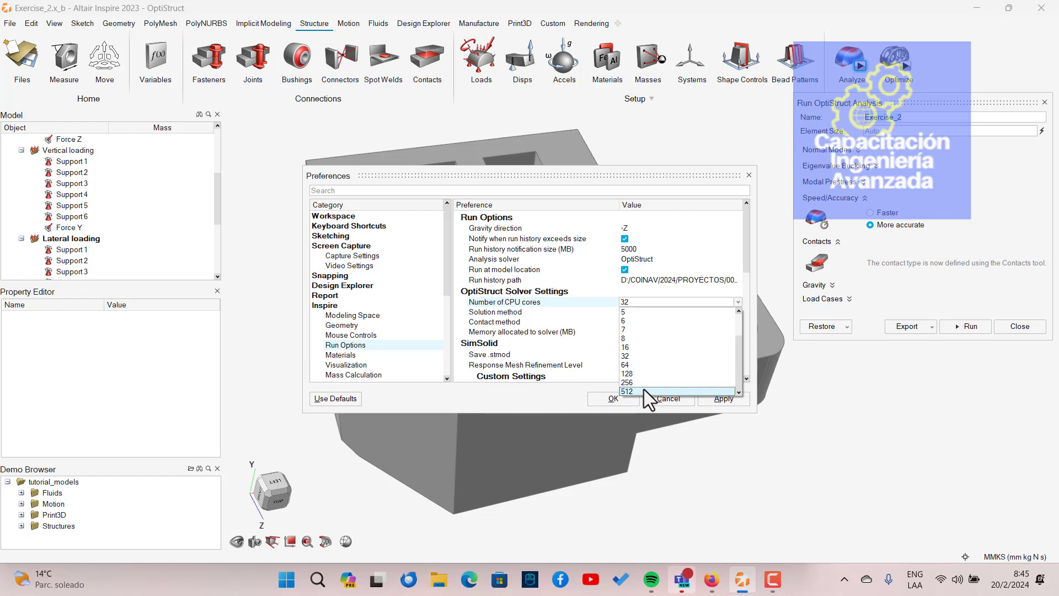
click(643, 390)
click(712, 399)
click(618, 399)
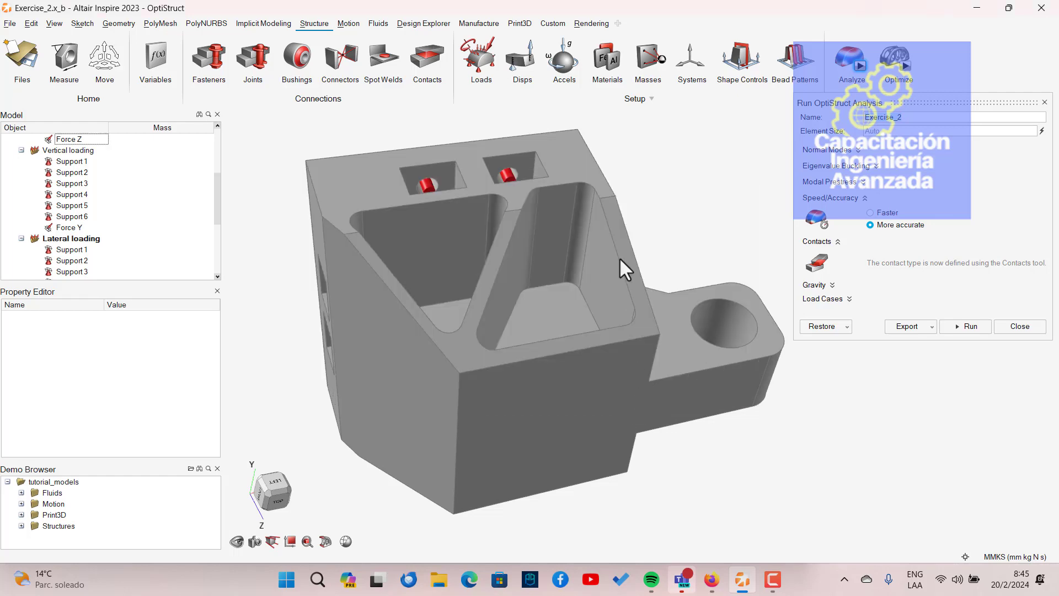
Check the Step 2 run settings in the Exercise 3A PDF and return to Altair Inspire.
key(alt+Tab)
scroll(620, 259, down, 2)
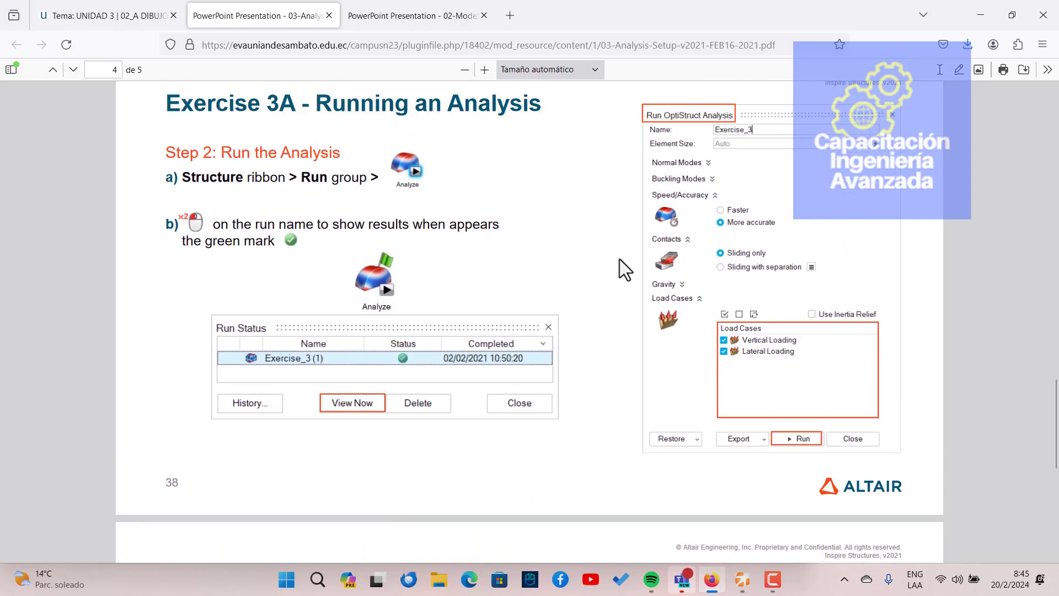
key(alt+Tab)
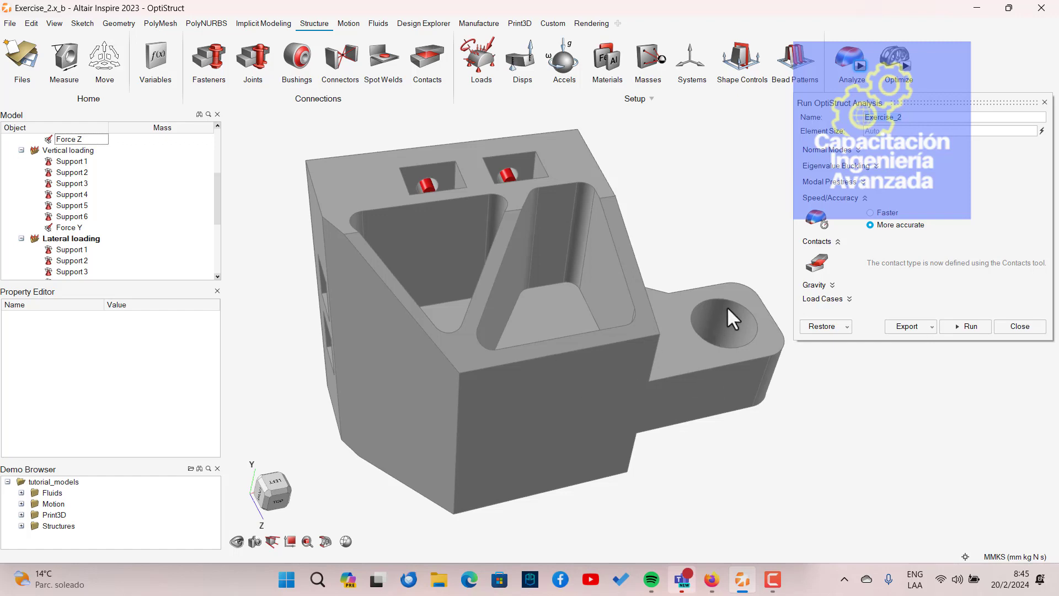
key(alt+Tab)
key(alt+Tab)
Set the element size of the OptiStruct analysis run to 10 mm.
click(1041, 131)
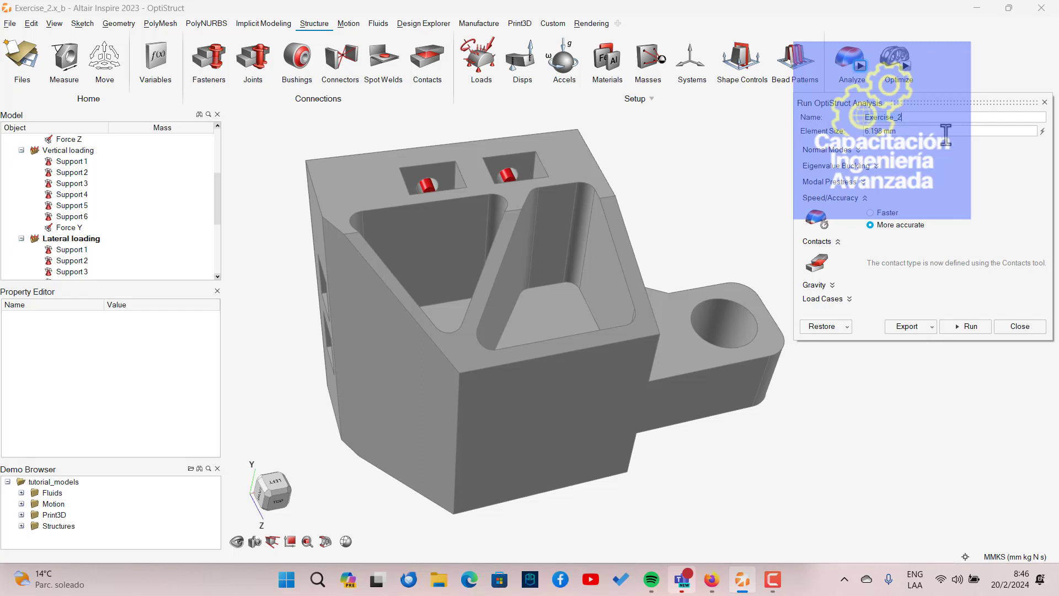
text(25)
triple_click(944, 132)
text(10)
key(Return)
Compare the run settings with the Exercise 3A PDF and set Speed/Accuracy to Faster in Altair Inspire.
key(alt+Tab)
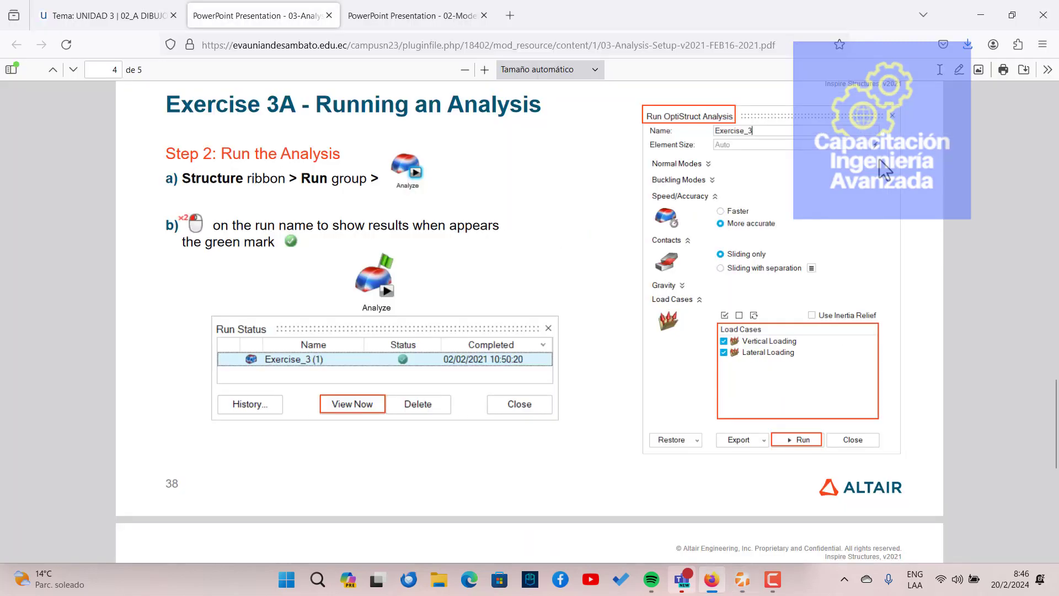
key(alt+Tab)
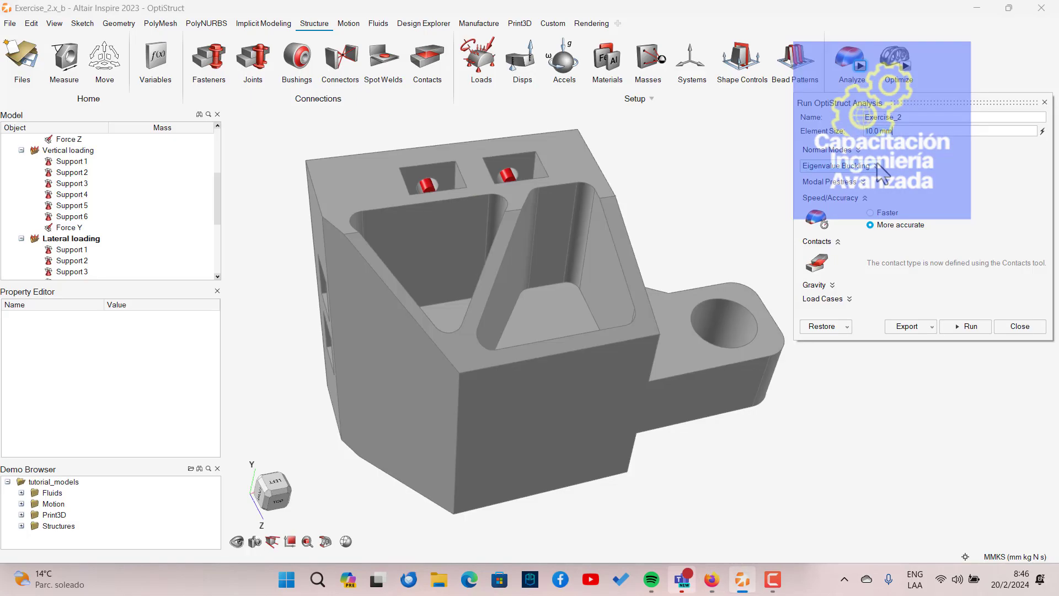
key(alt+Tab)
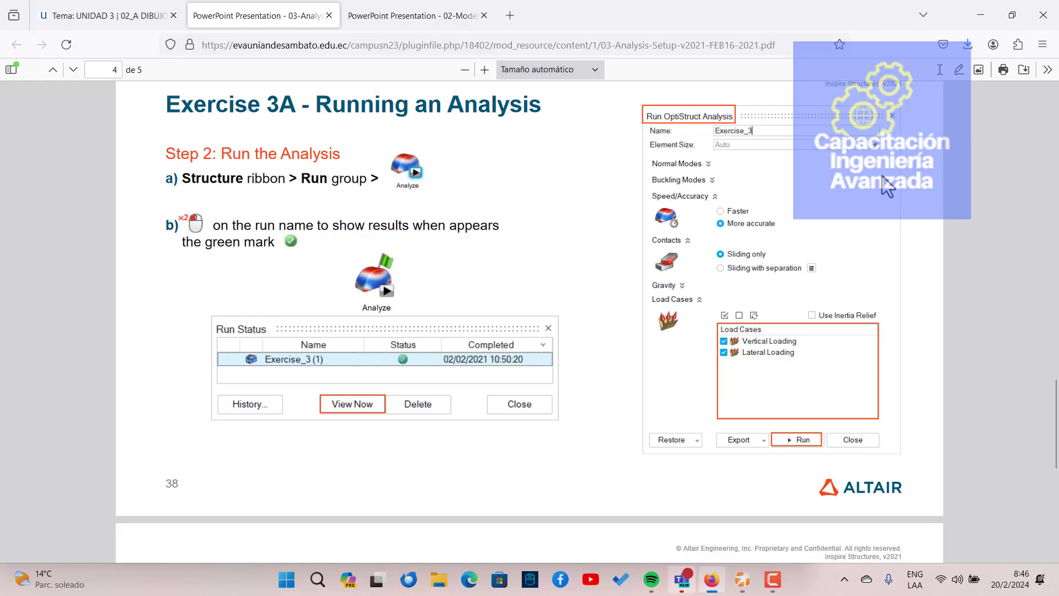
key(alt+Tab)
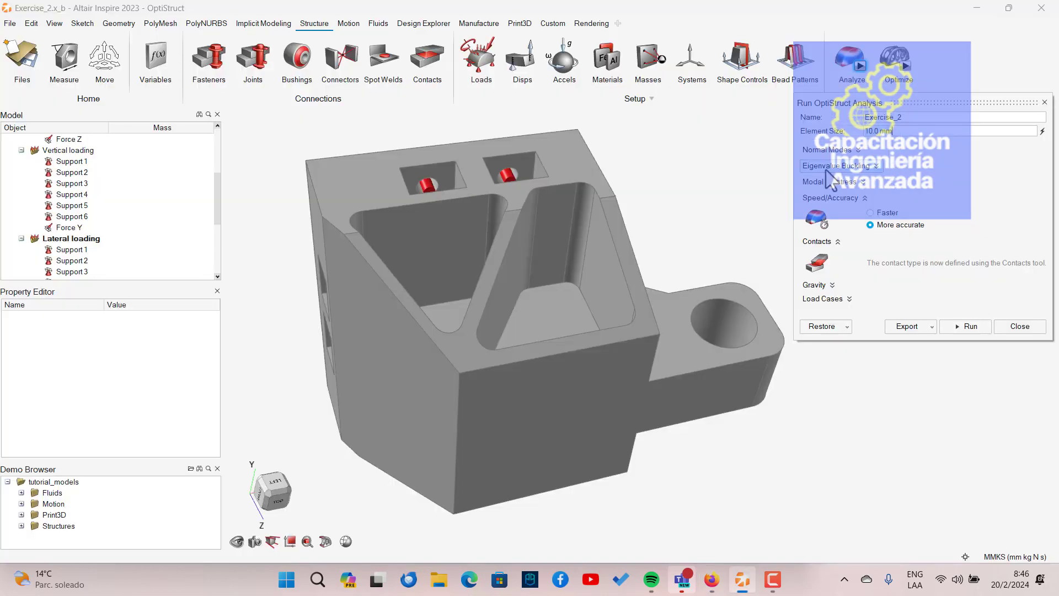
click(872, 212)
key(alt+Tab)
key(alt+Tab)
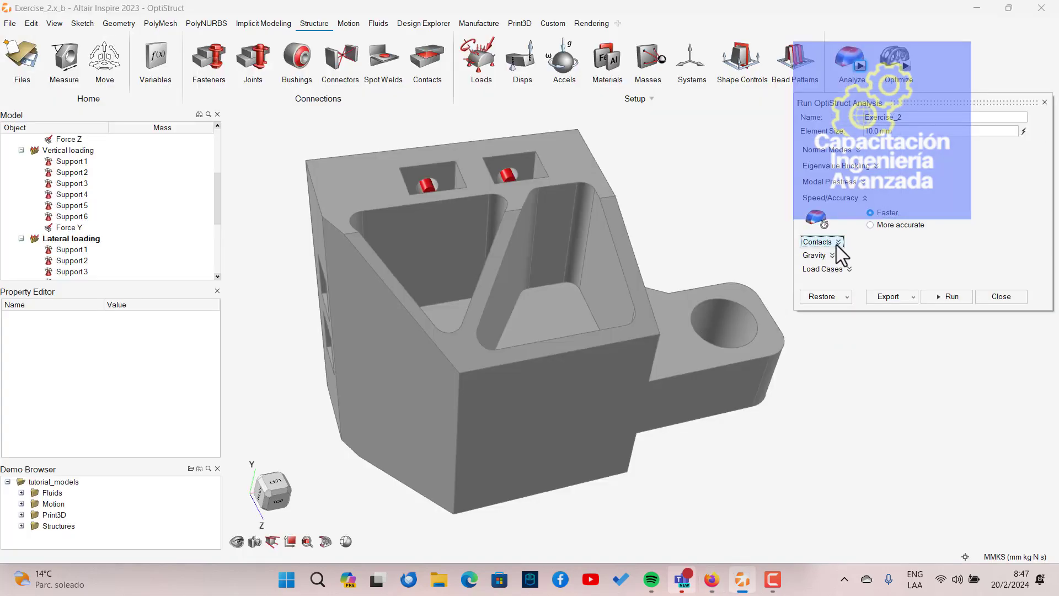
Expand the run's Contacts settings and compare them with the Exercise 3A PDF.
click(836, 243)
key(alt+Tab)
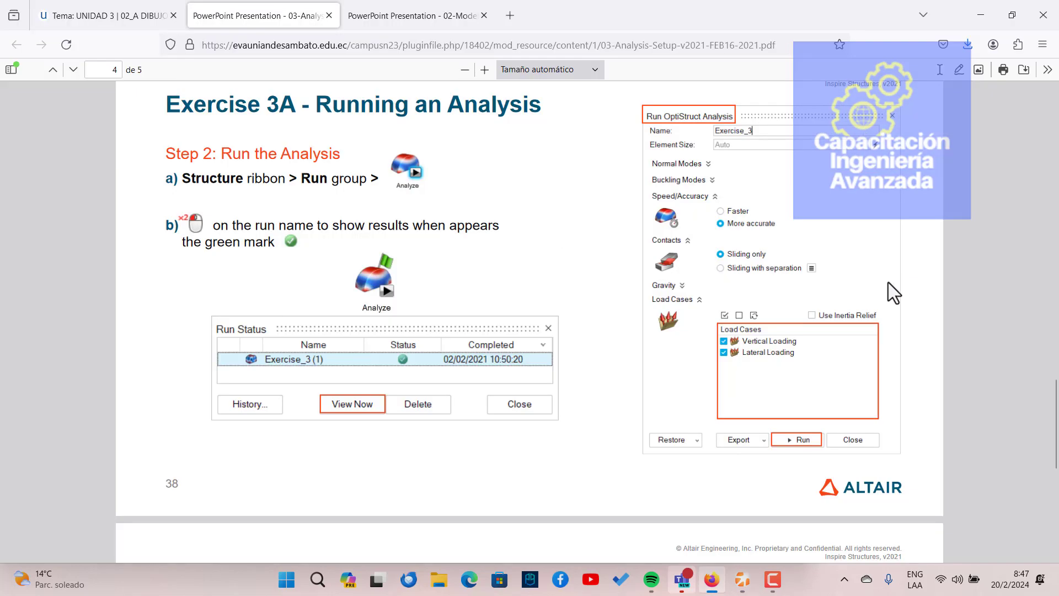
key(alt+Tab)
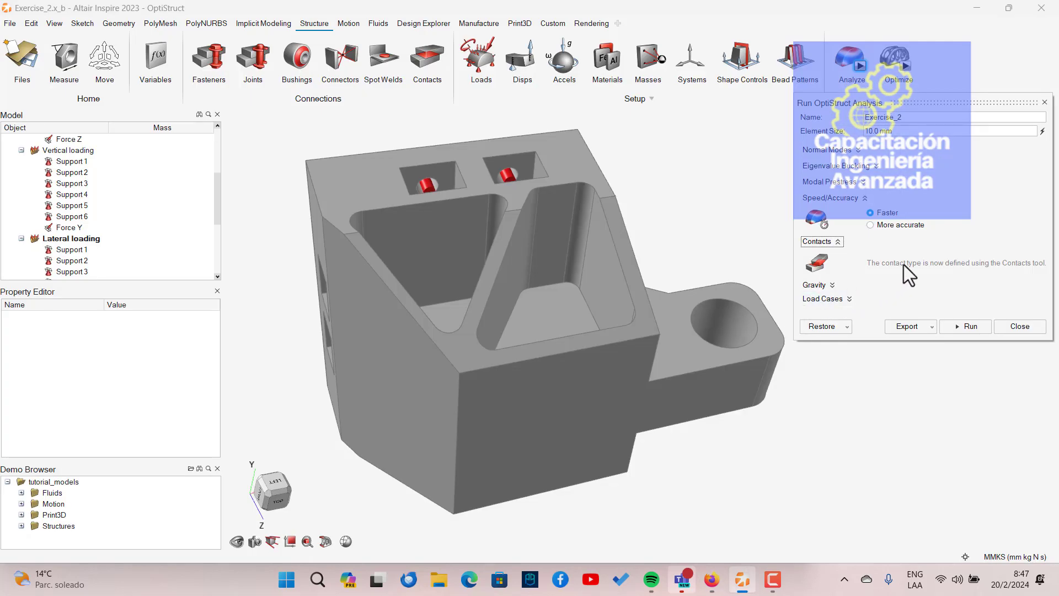
key(alt+Tab)
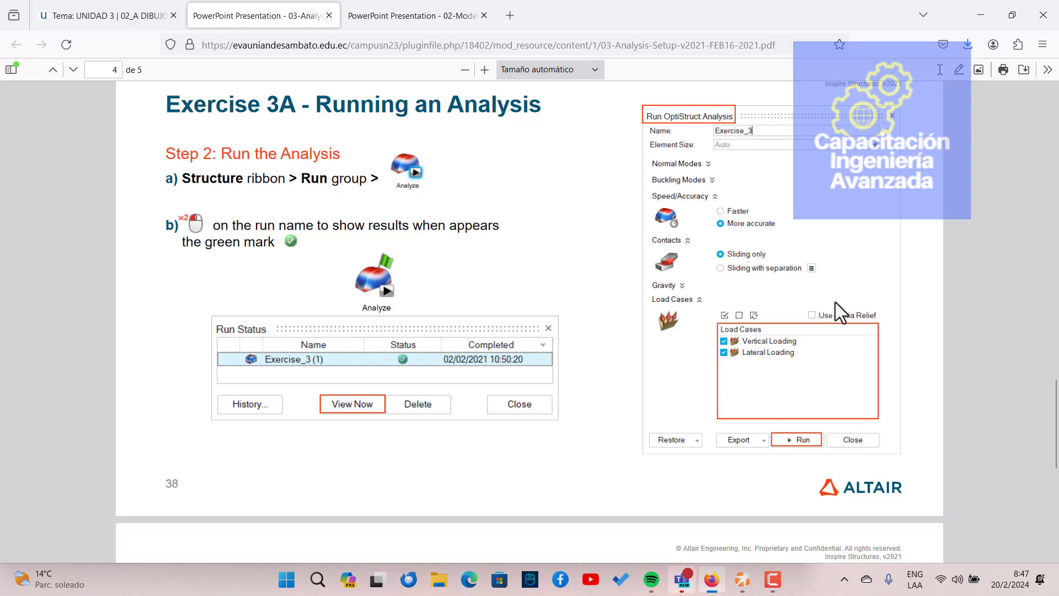
key(alt+Tab)
Expand the load case list of the Exercise_2 run and start the OptiStruct analysis.
click(848, 301)
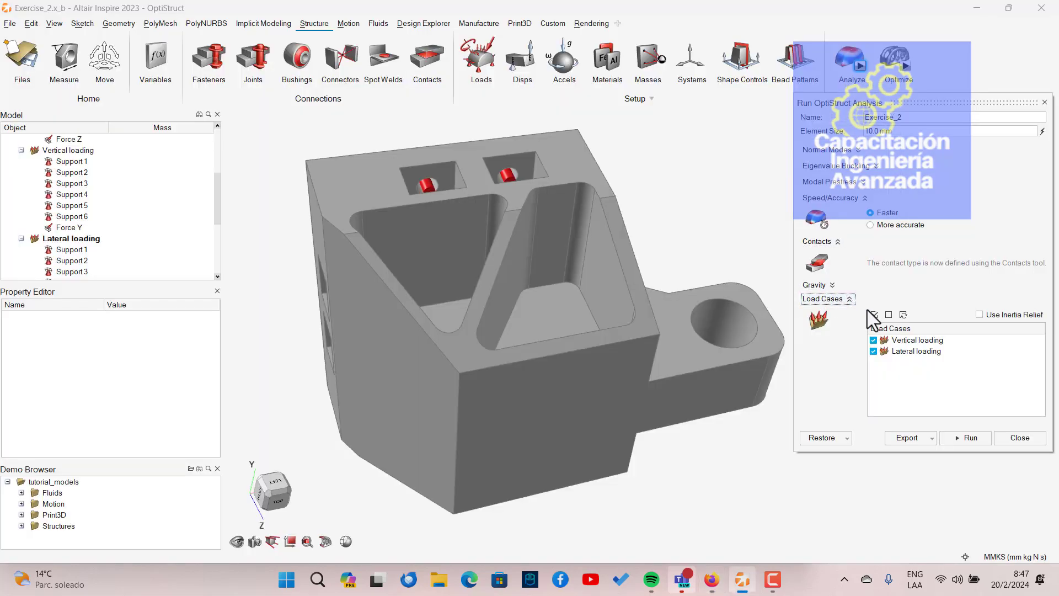
click(873, 348)
click(966, 438)
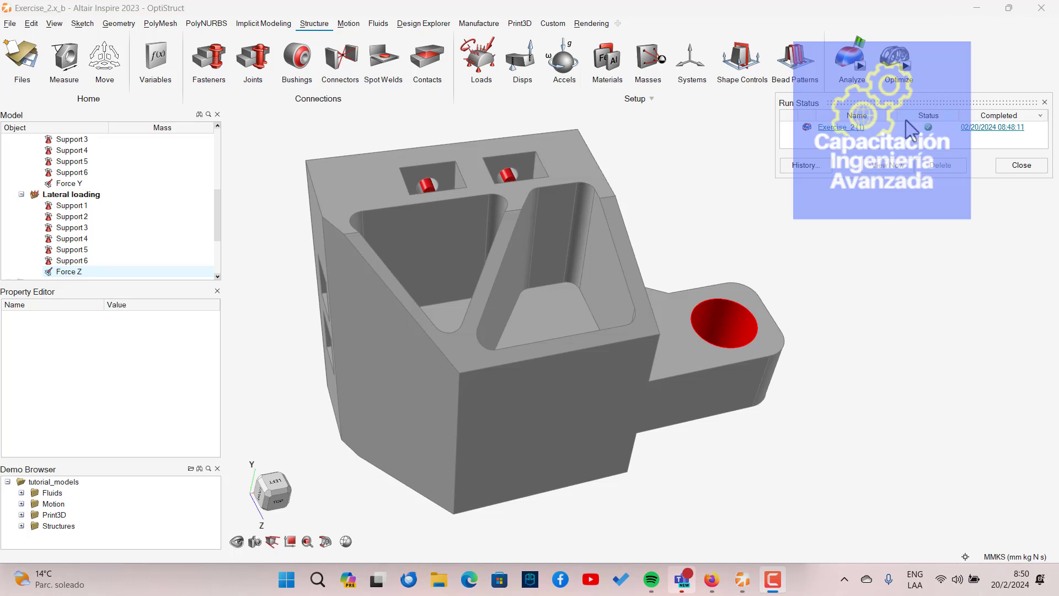
Open the Exercise_2 (1) results and examine the bracket's displacement plot for the Vertical loading case.
click(851, 54)
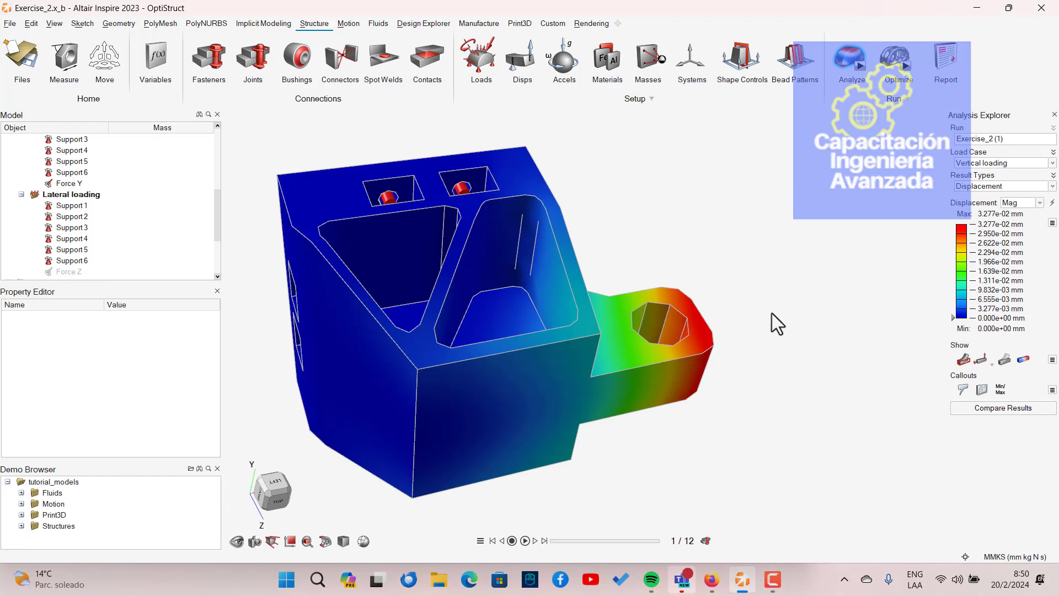
mouse_move(770, 313)
right_down()
mouse_move(772, 298)
mouse_move(730, 323)
mouse_move(686, 389)
mouse_move(763, 326)
mouse_move(779, 288)
mouse_move(783, 298)
right_up()
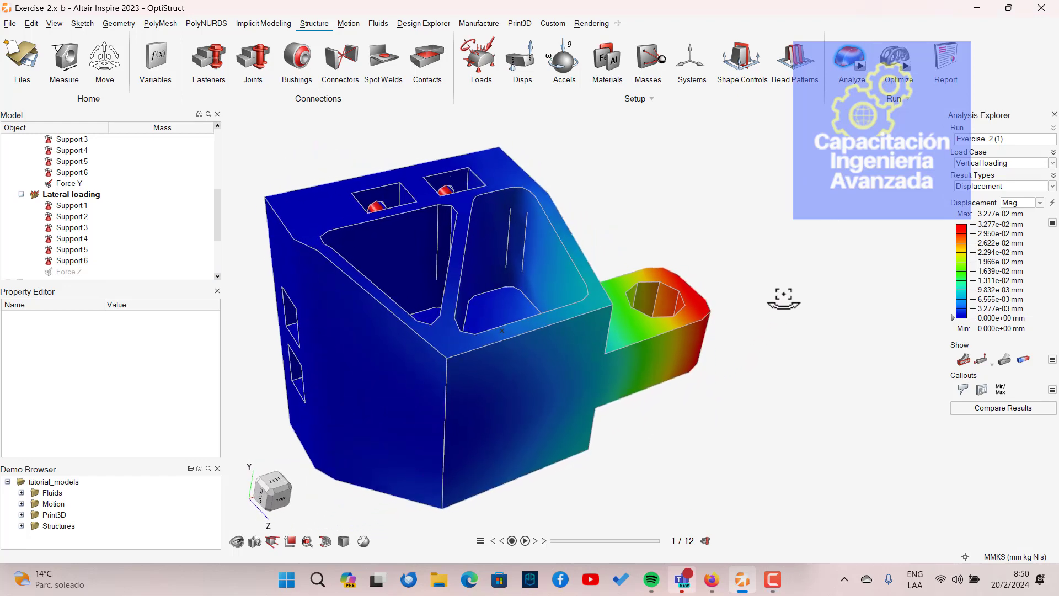
middle_drag(783, 298, 768, 323)
right_drag(769, 324, 807, 313)
right_click(807, 314)
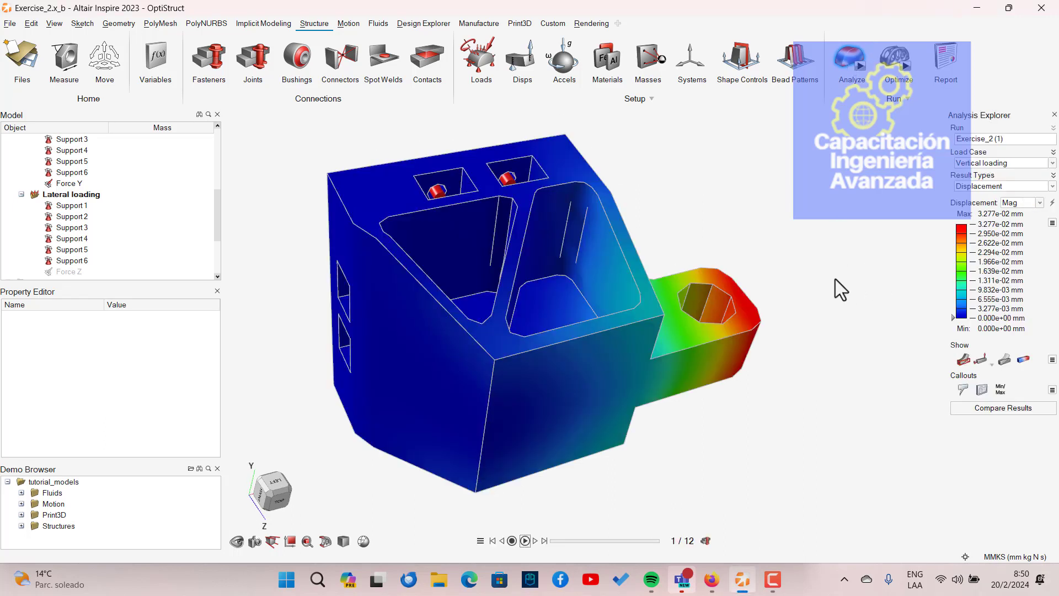
mouse_move(829, 274)
right_down()
mouse_move(697, 359)
mouse_move(830, 258)
mouse_move(805, 202)
mouse_move(772, 220)
mouse_move(746, 298)
mouse_move(815, 264)
right_up()
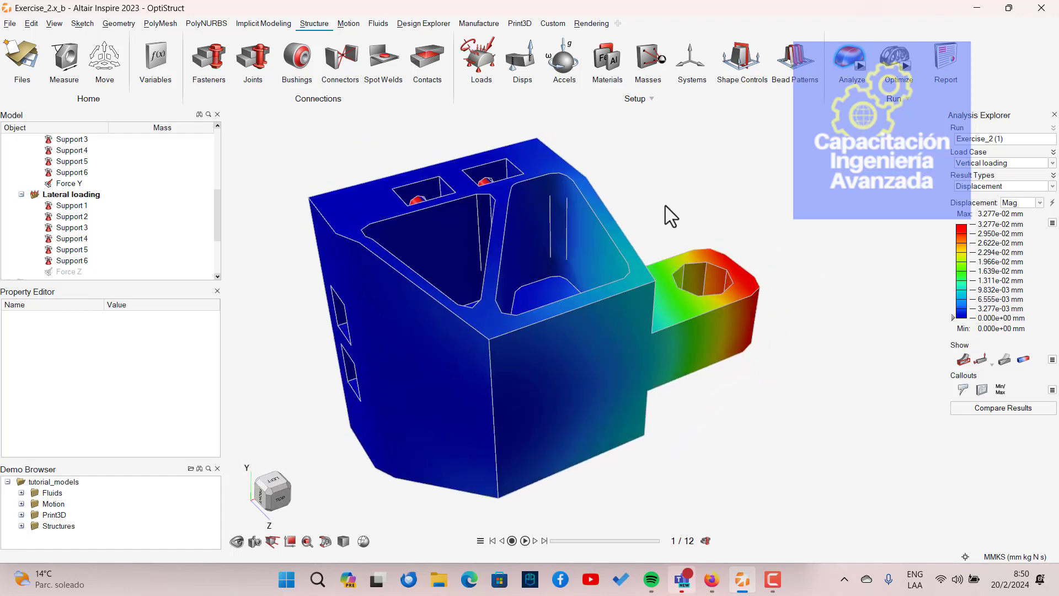
right_drag(683, 204, 567, 161)
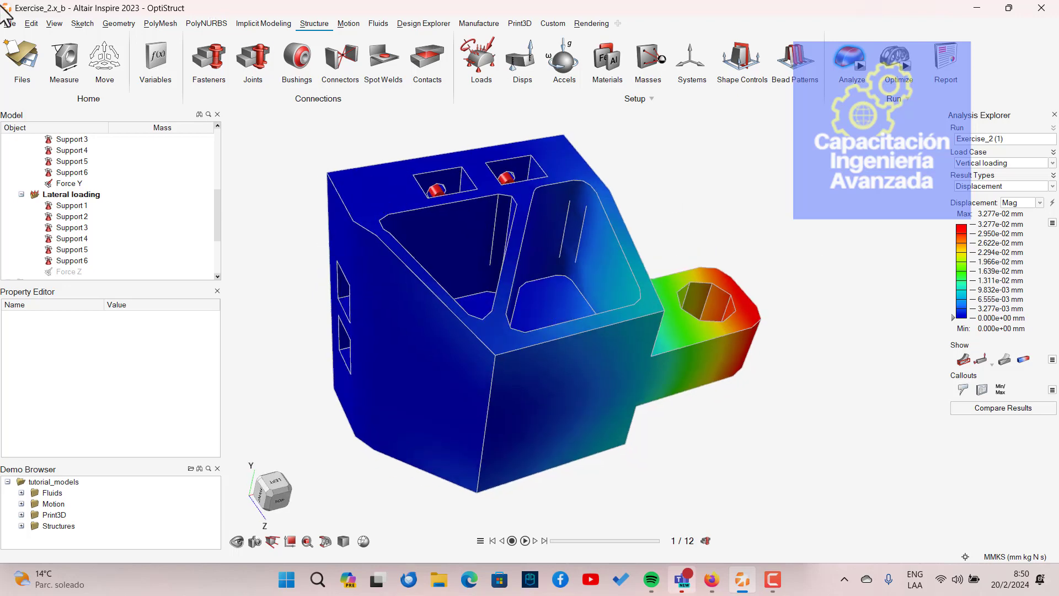
Open the Run Options preferences and go to the Analysis Legend Colors settings.
click(8, 28)
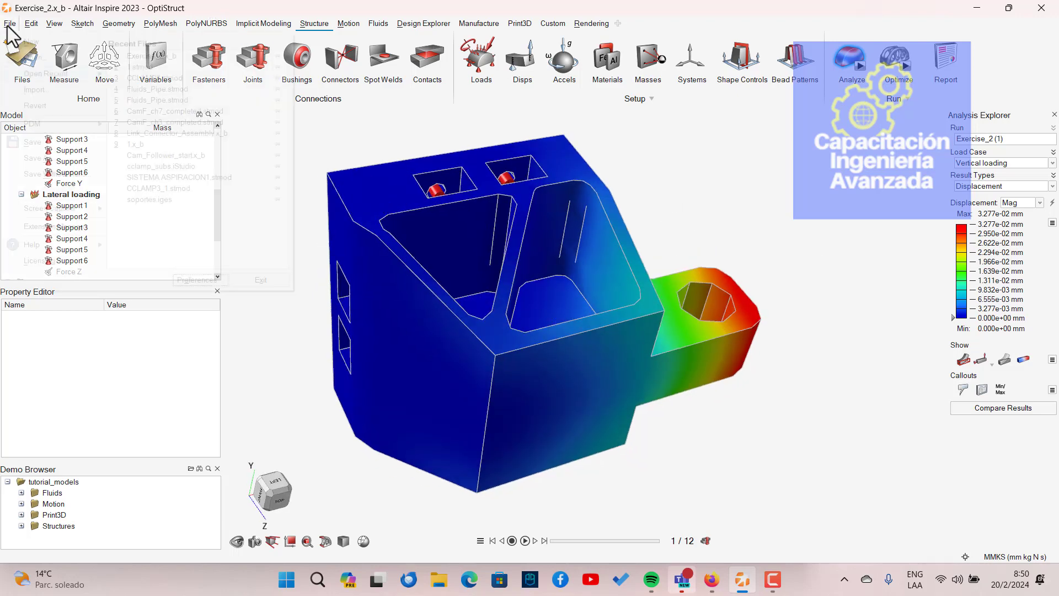
click(8, 28)
click(9, 25)
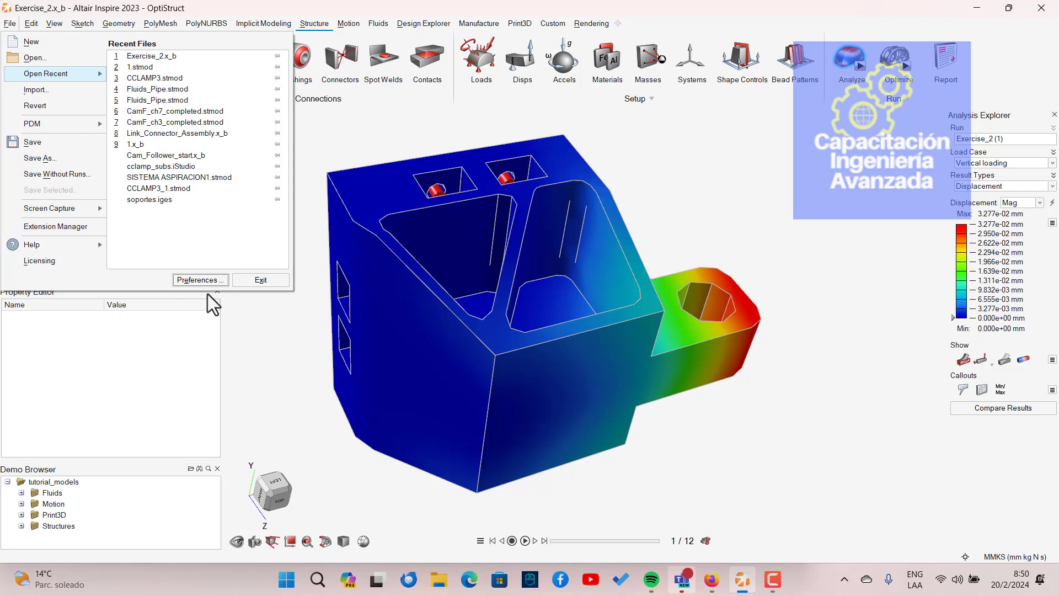
click(203, 280)
click(364, 345)
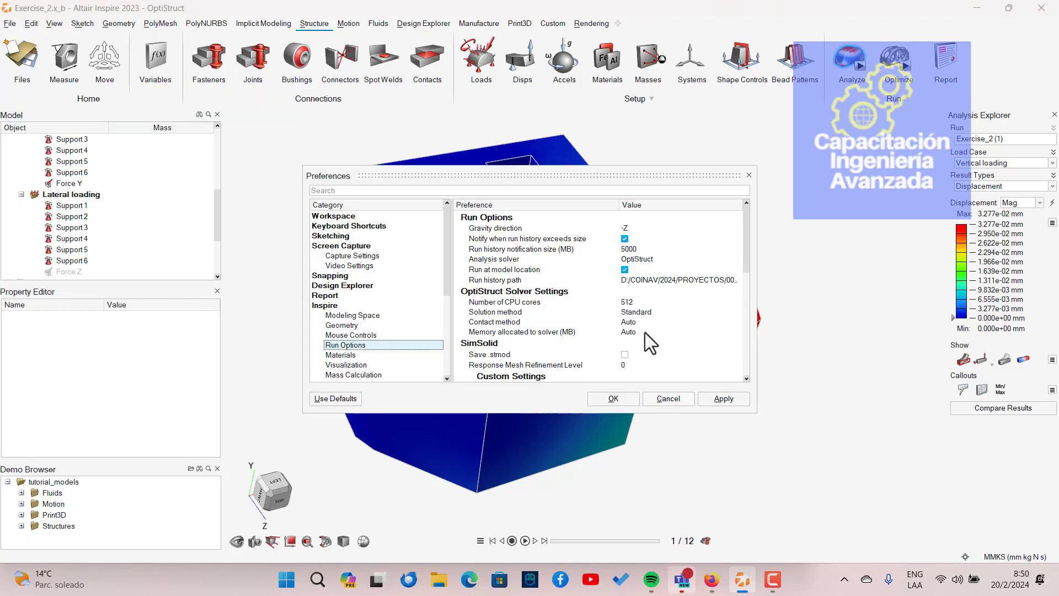
drag(742, 249, 723, 339)
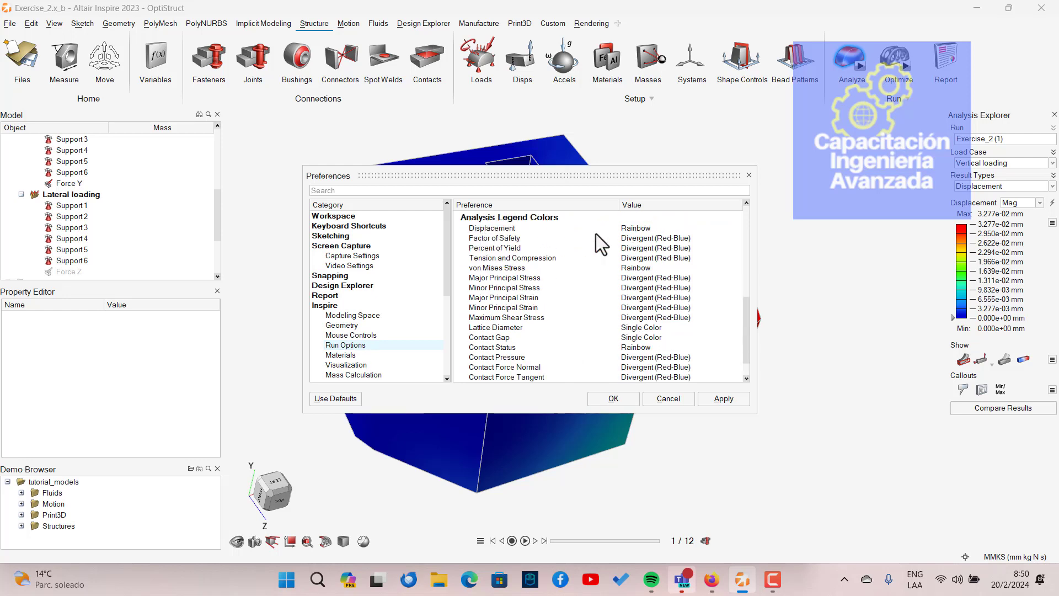
Examine the legend color options for Factor of Safety, von Mises Stress, Lattice Diameter and the other result types, leaving the preferences without changes.
click(638, 229)
click(634, 247)
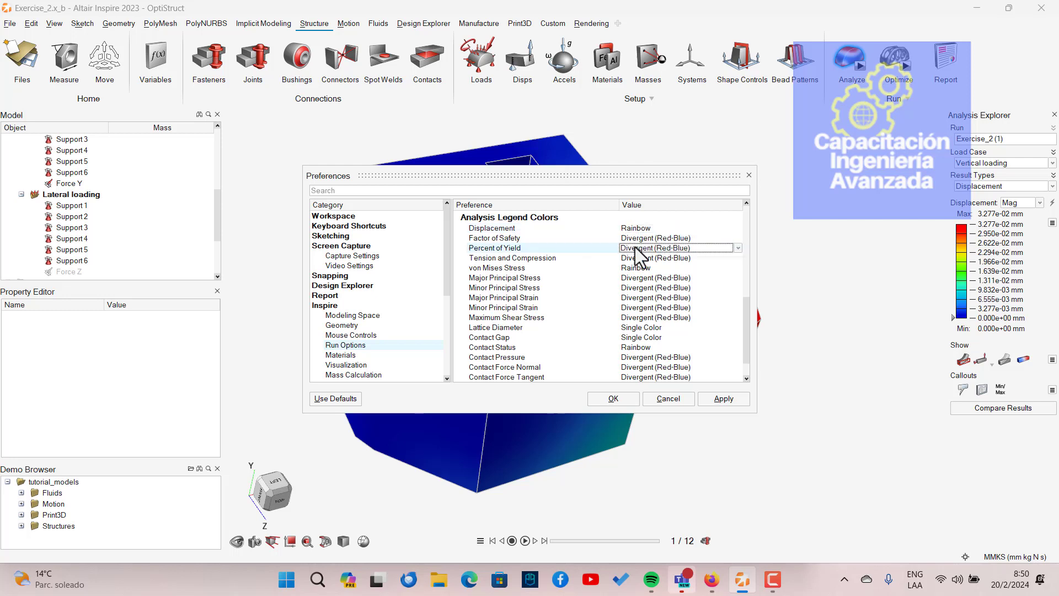
click(634, 238)
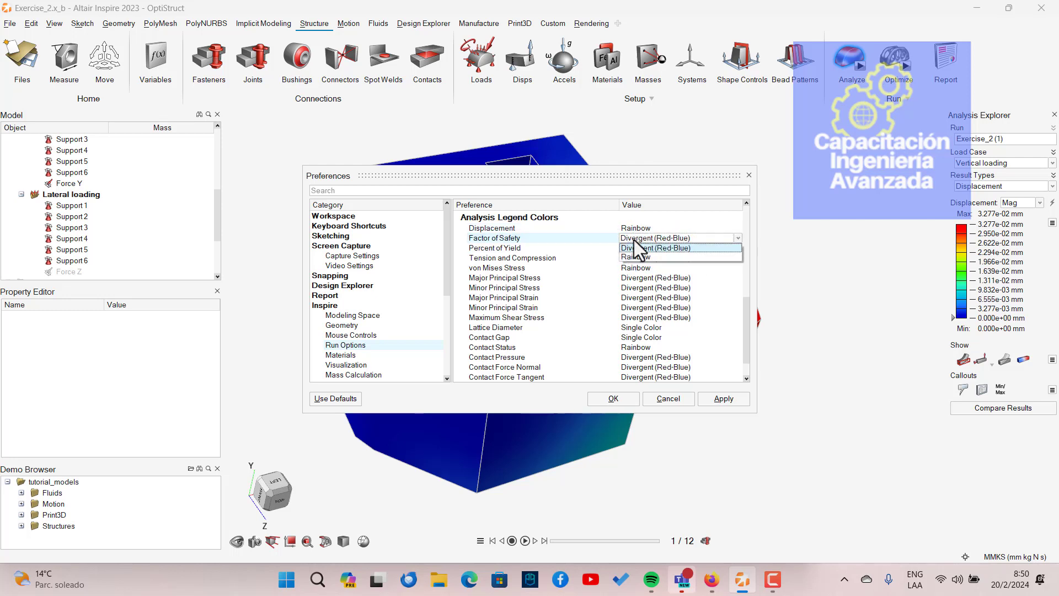
click(636, 241)
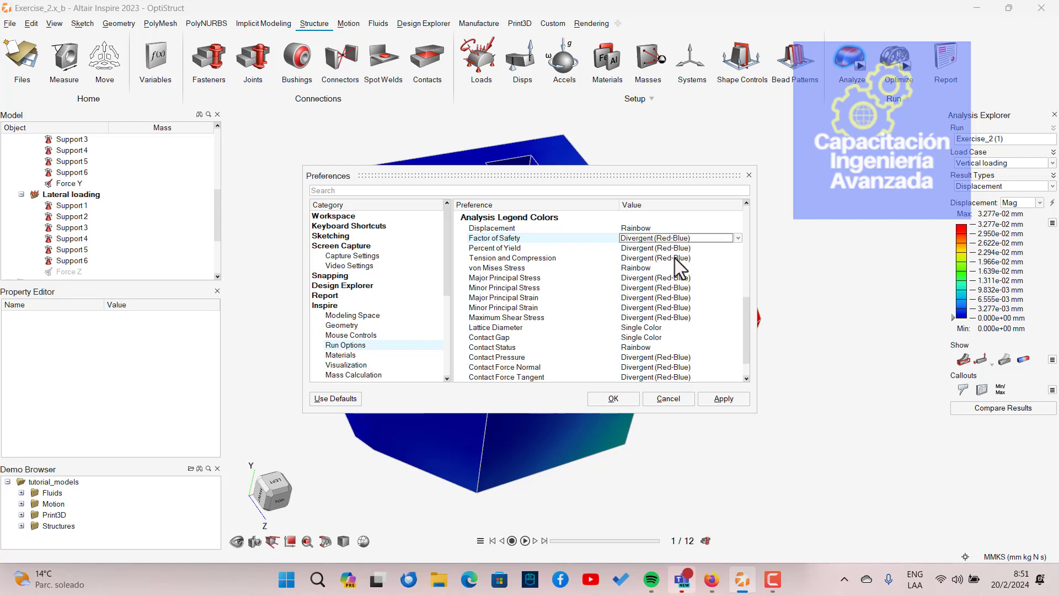
click(646, 270)
click(644, 270)
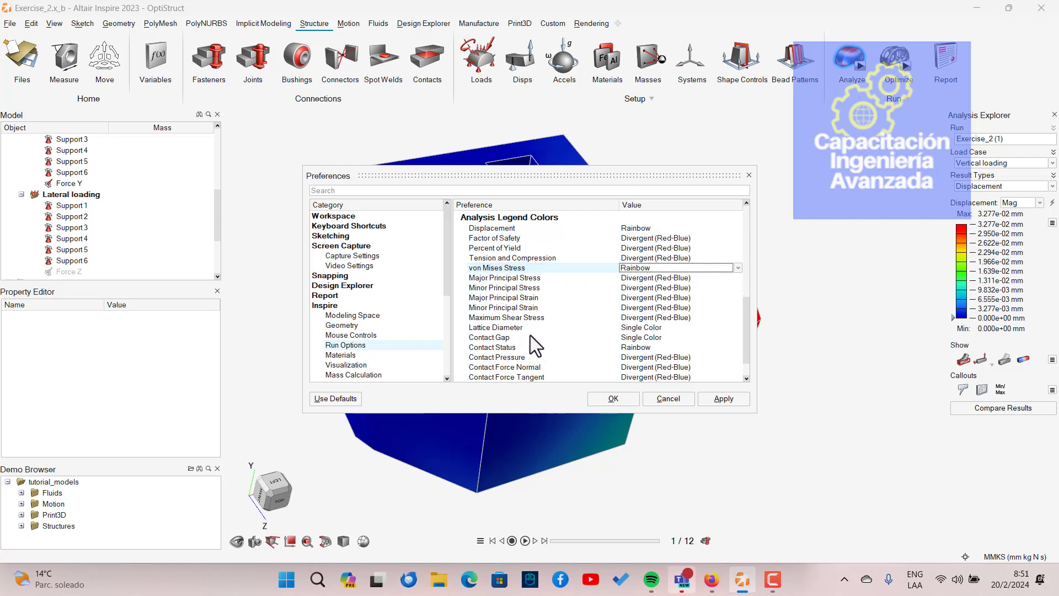
click(626, 328)
click(624, 329)
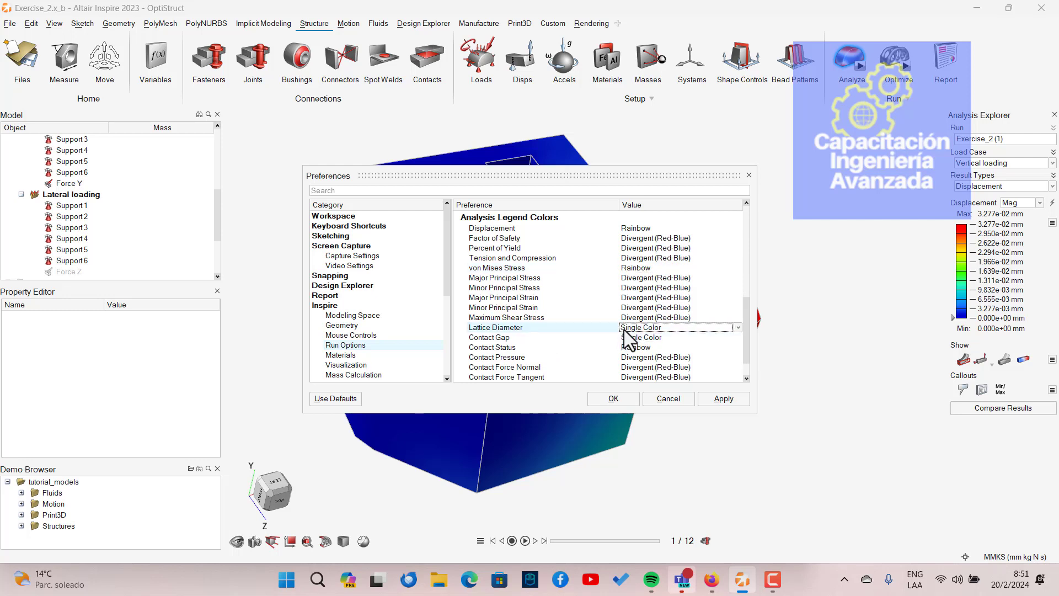
click(622, 333)
drag(747, 319, 745, 332)
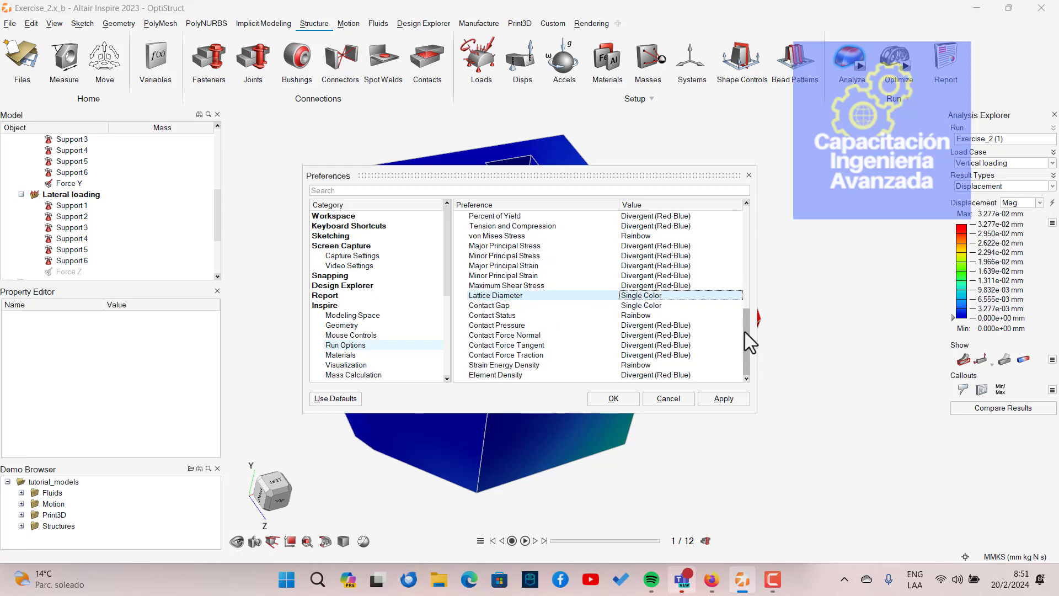
click(667, 398)
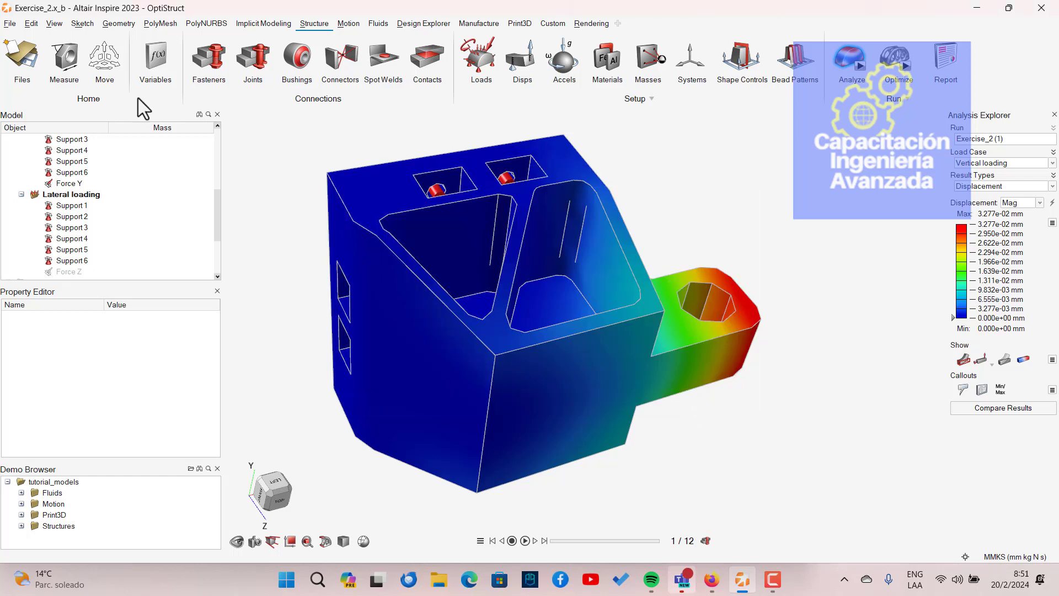
Reopen the Analysis Legend Colors settings in the Run Options preferences and apply them as they are.
click(10, 23)
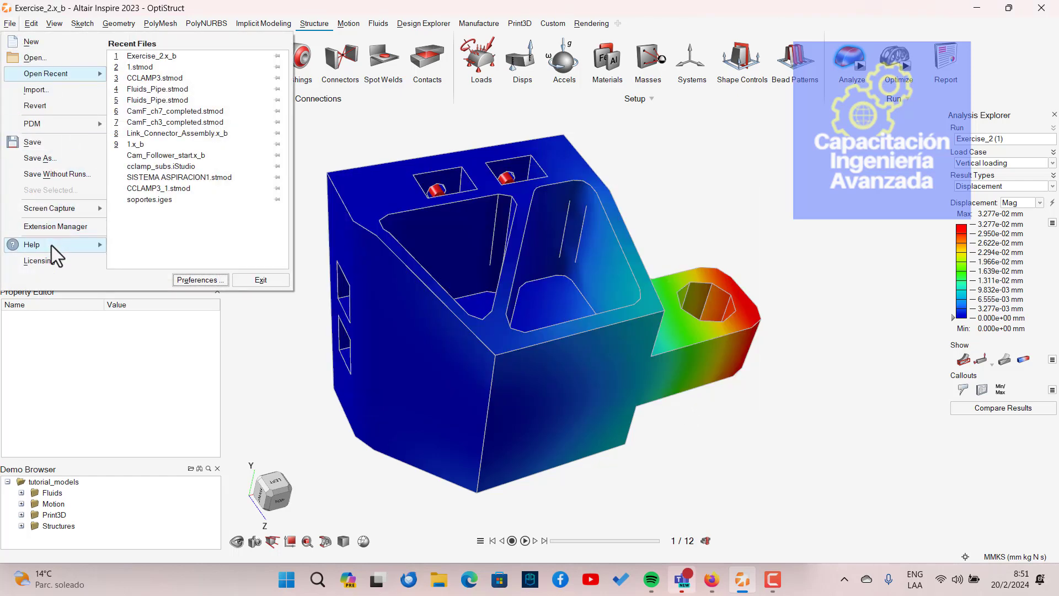
click(194, 281)
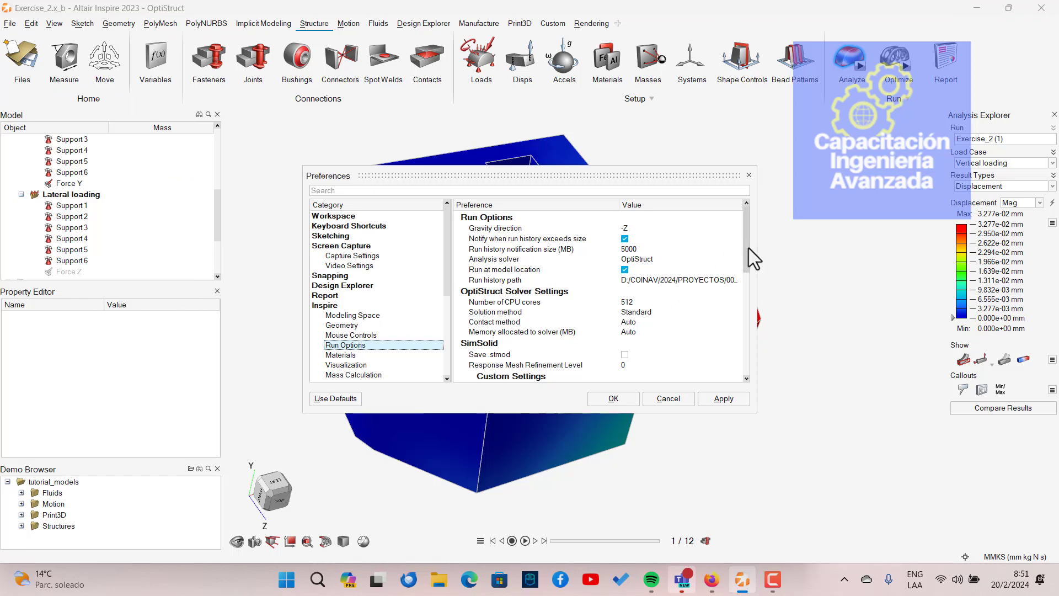
drag(747, 248, 748, 336)
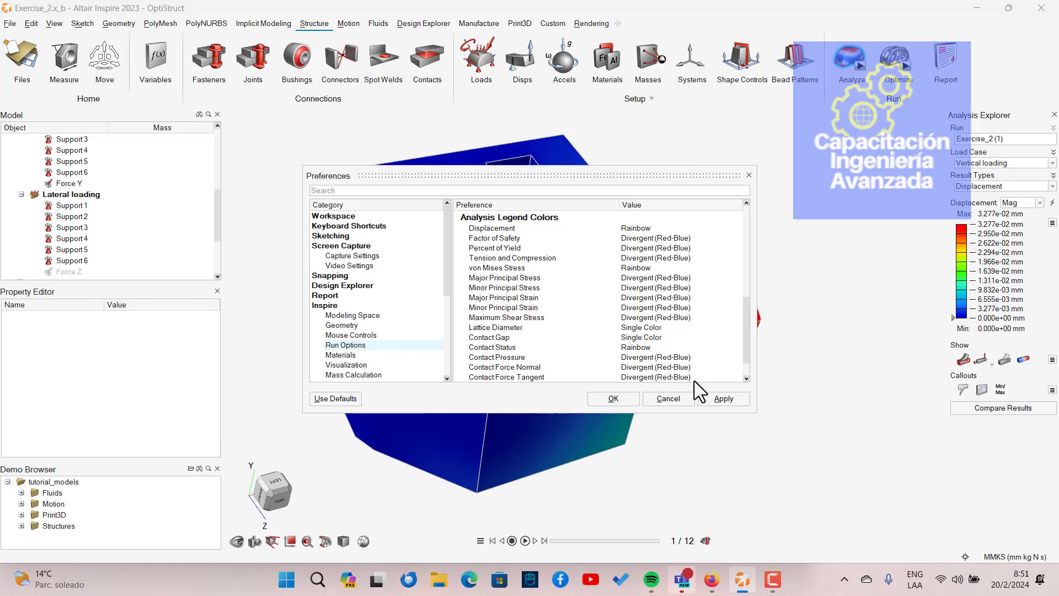
click(711, 398)
click(611, 397)
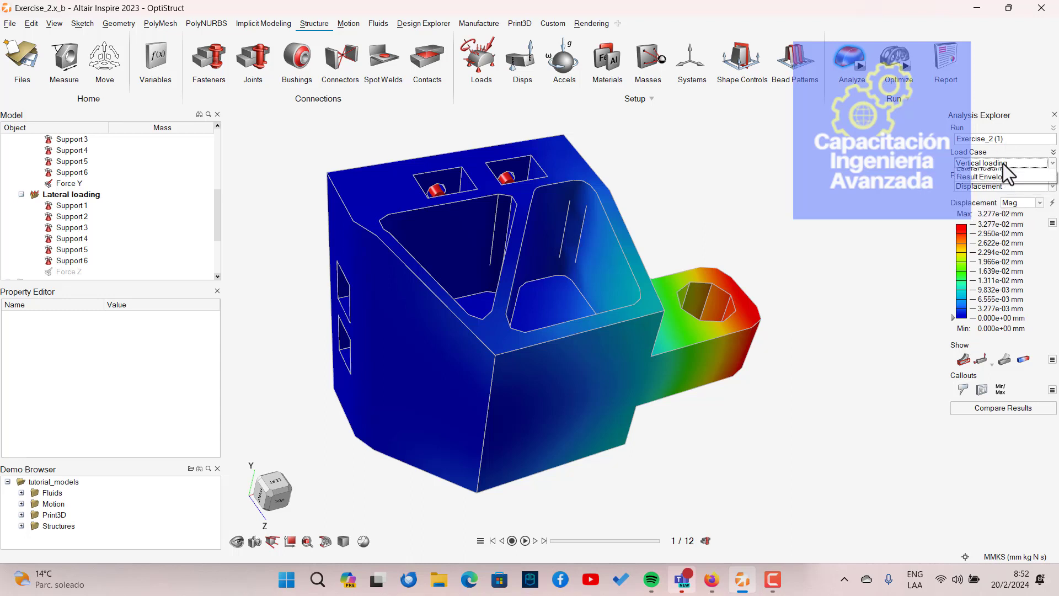
View the bracket's displacement results for the Lateral loading case and for the Result Envelope.
click(1003, 163)
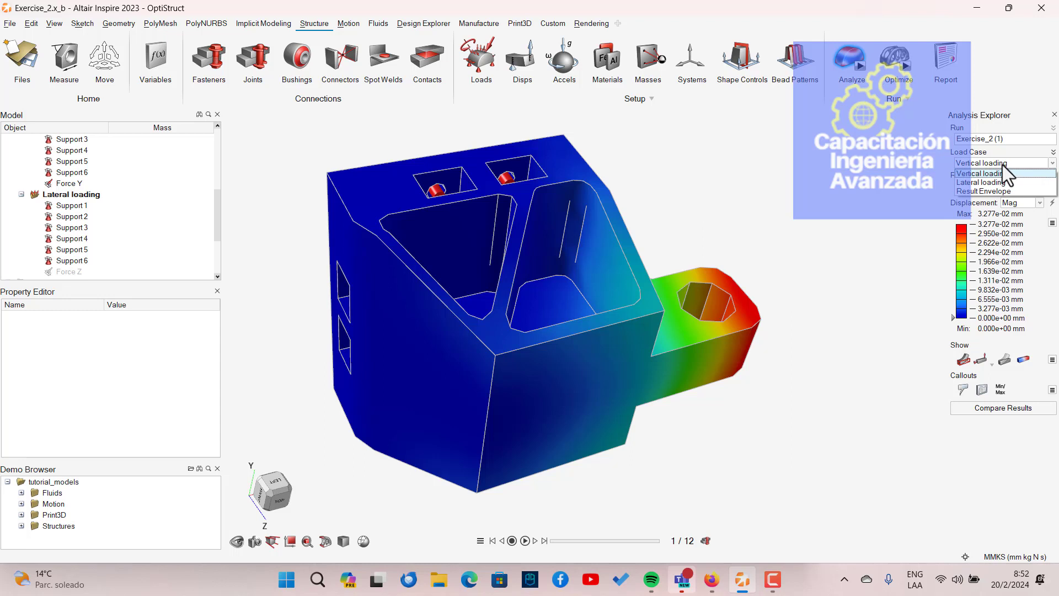
click(1001, 182)
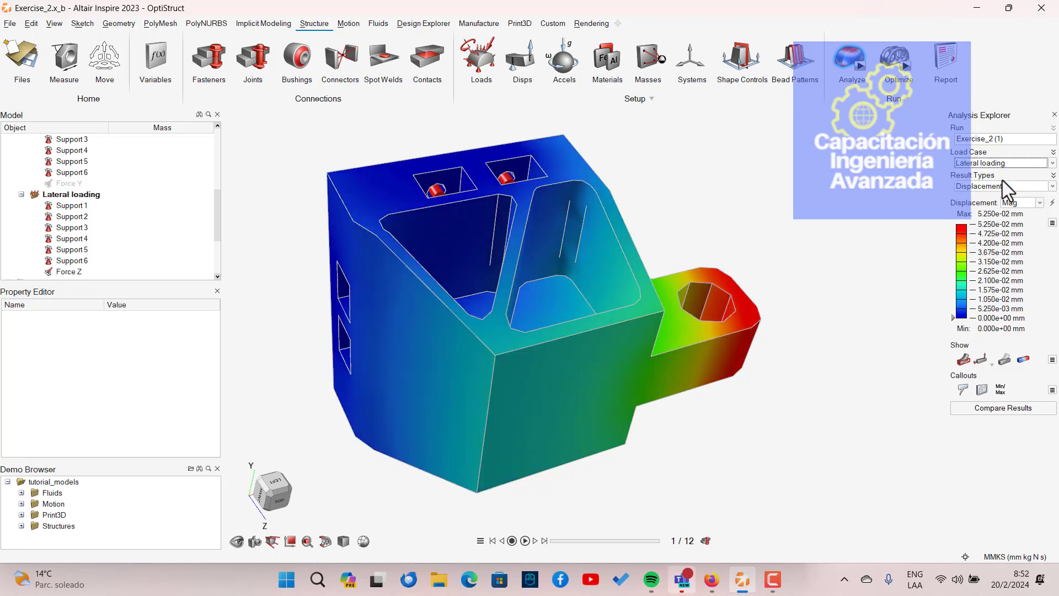
click(1000, 164)
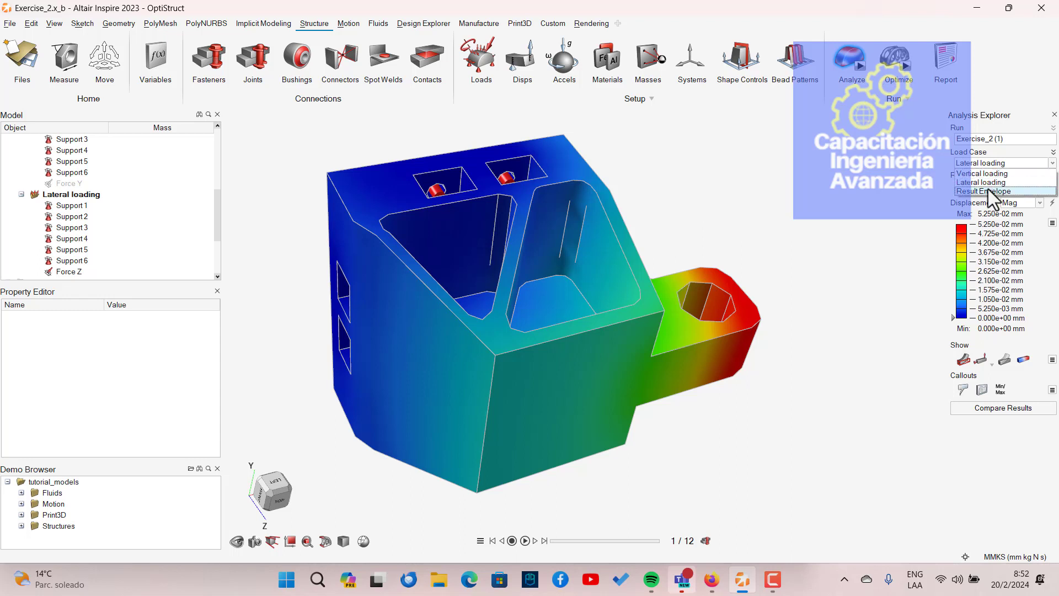
click(988, 190)
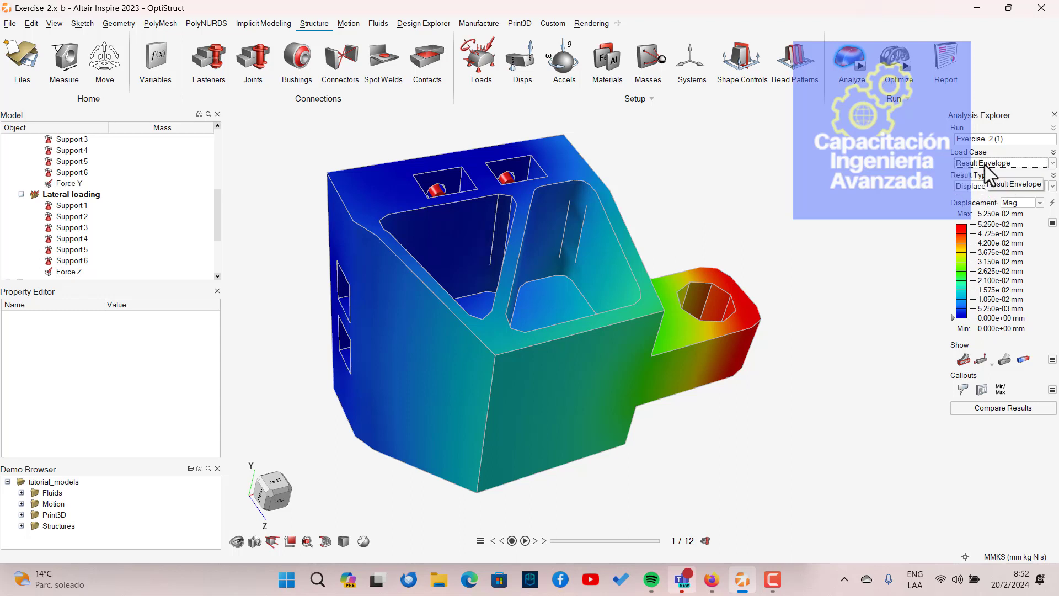
Return the results to the Vertical loading case, review the available result types and keep Displacement selected.
click(985, 164)
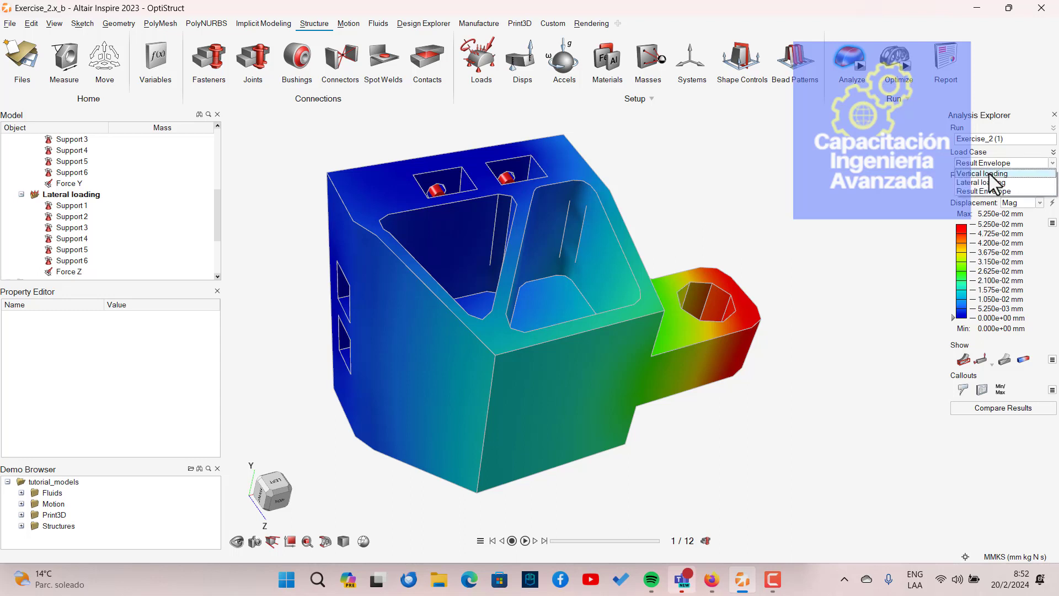
click(988, 174)
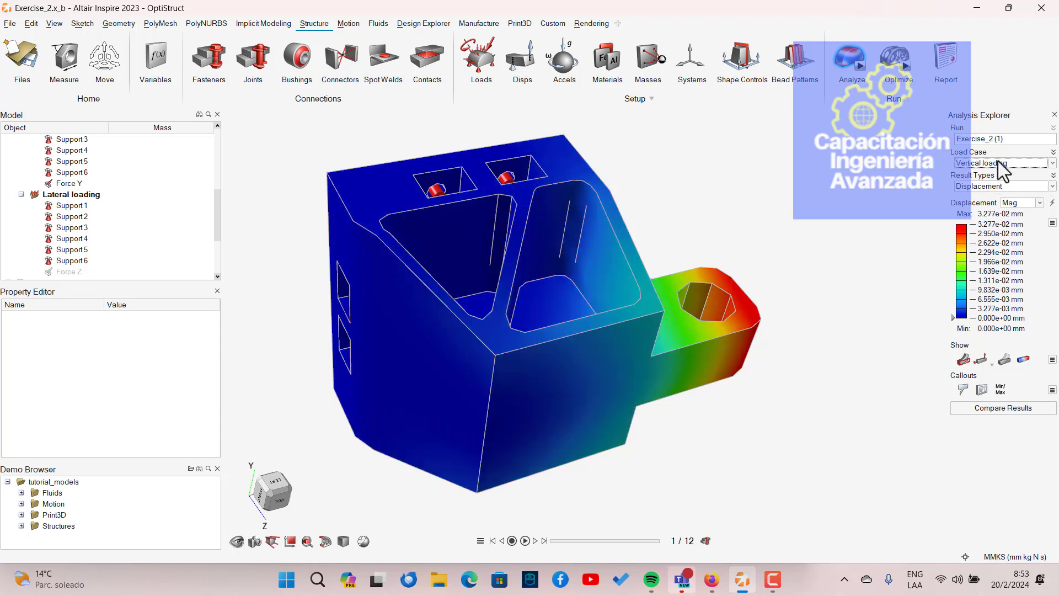
click(1015, 187)
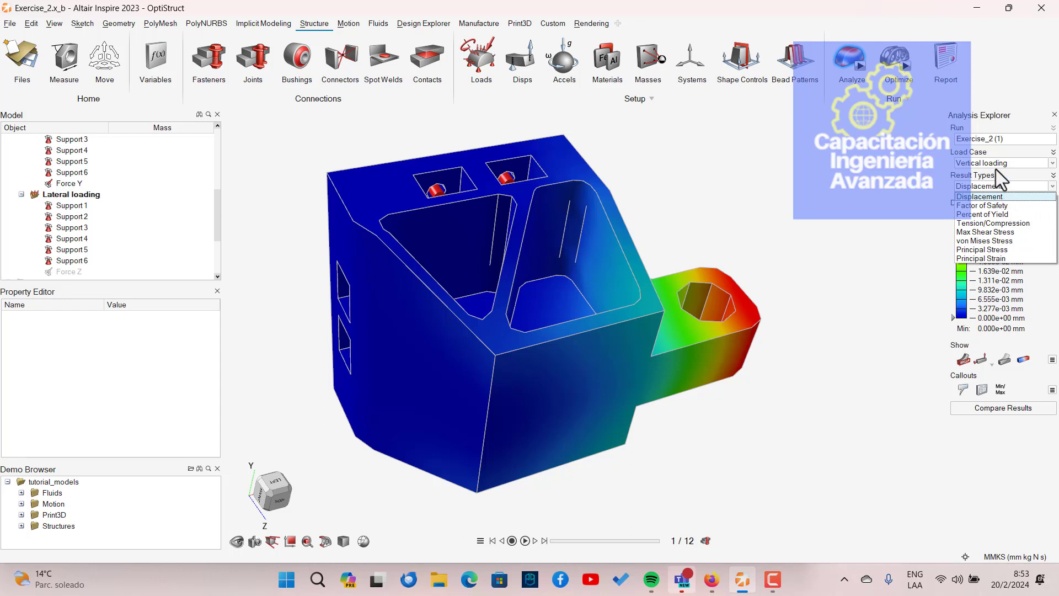
click(987, 196)
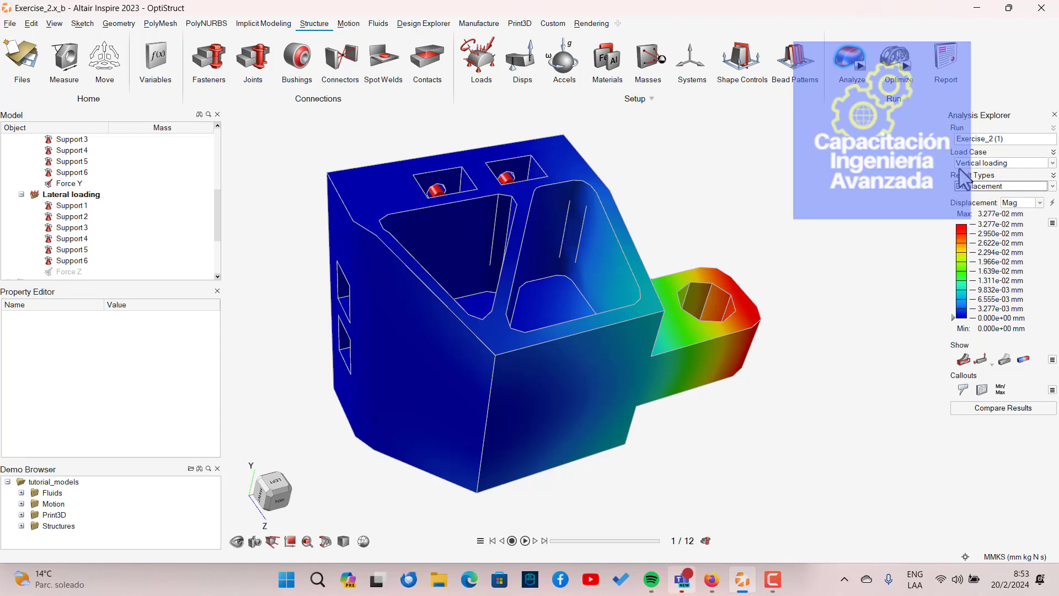
Animate the Vertical loading displacement and view the bracket's deformation from different angles.
right_drag(741, 426, 669, 454)
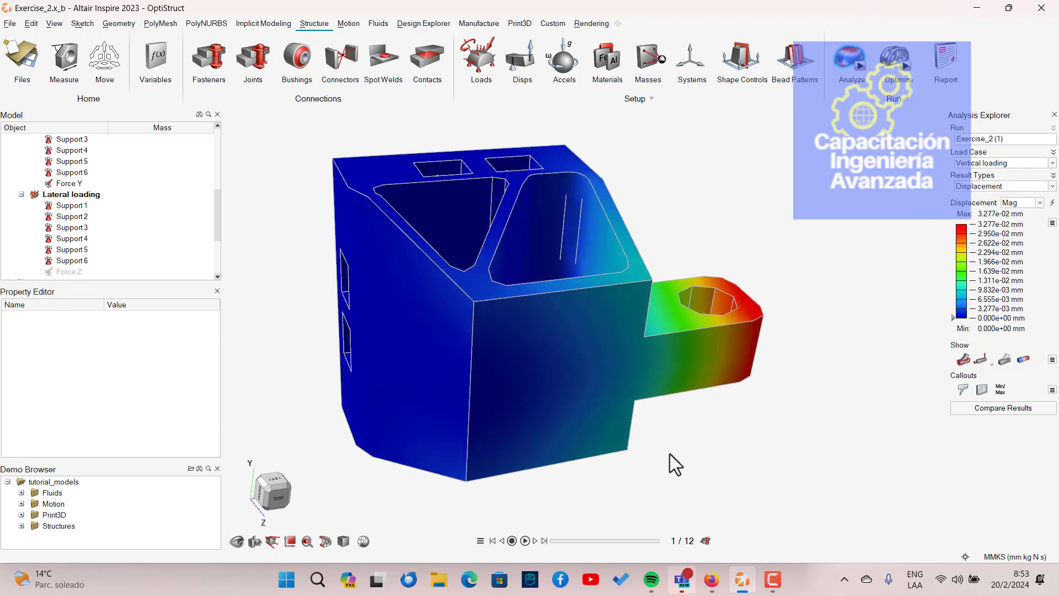
click(524, 541)
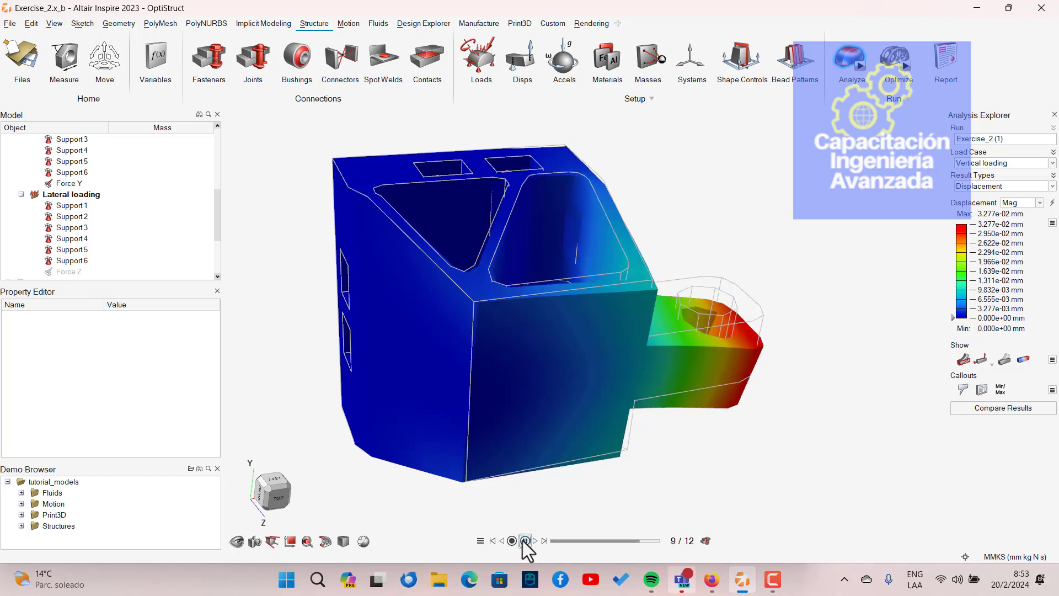
right_drag(779, 423, 903, 411)
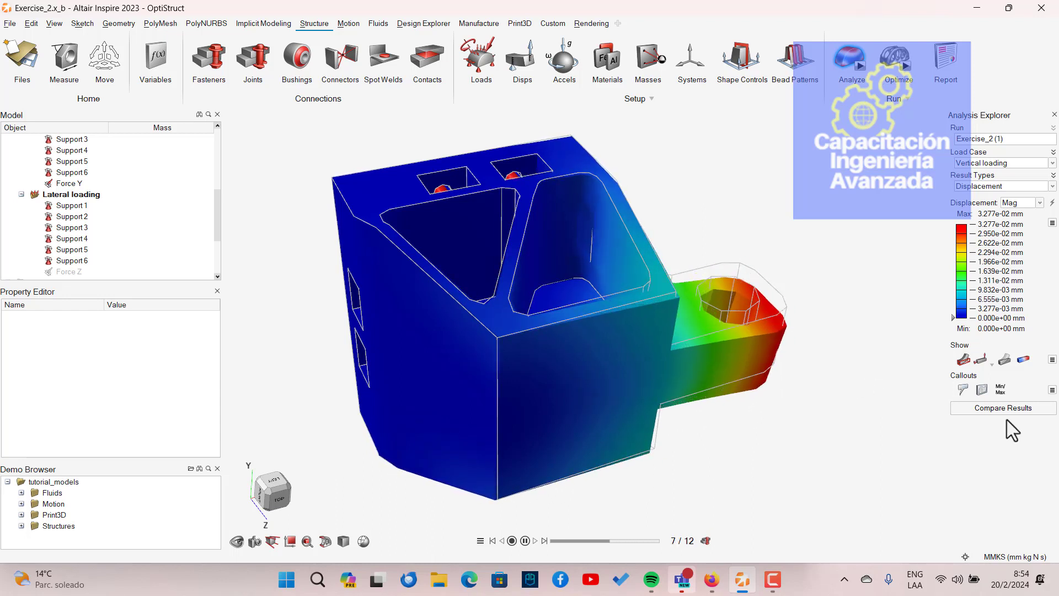
Reduce the displacement animation's speed to about two thirds of its maximum and leave the analysis results.
click(480, 540)
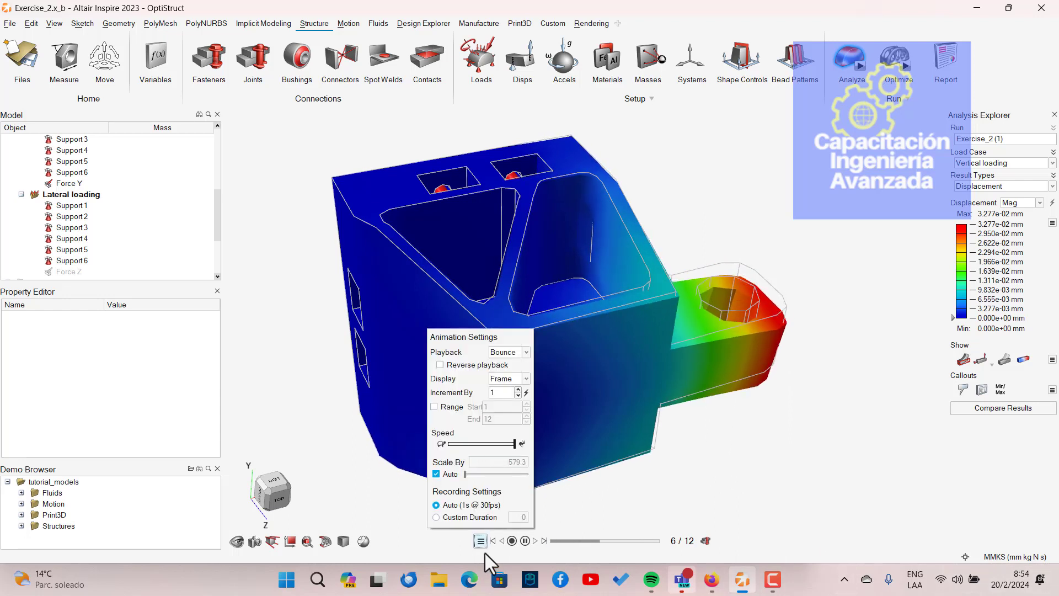
click(480, 544)
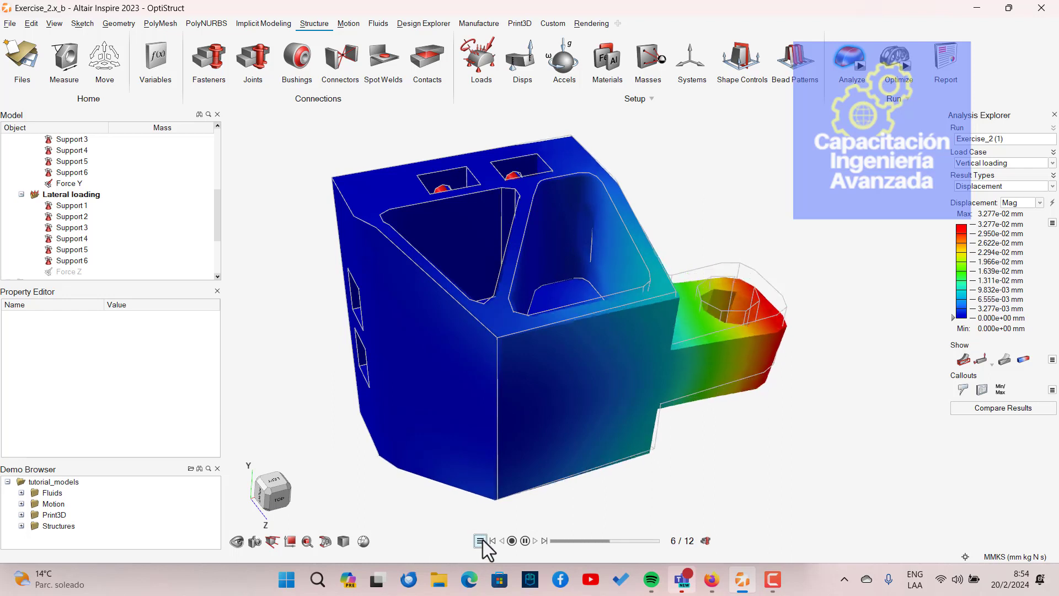
click(481, 541)
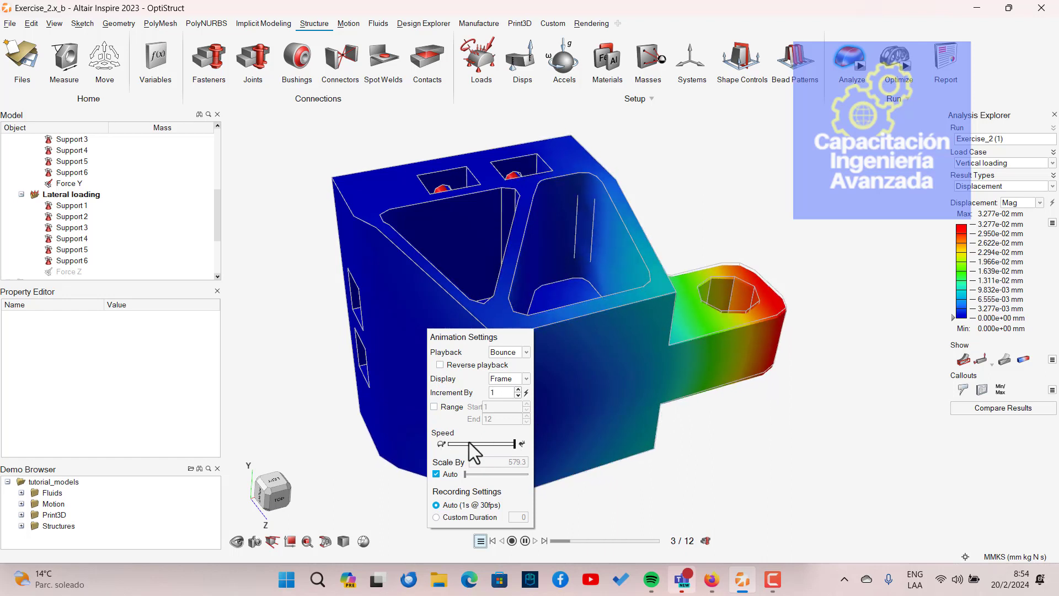
drag(469, 443, 491, 445)
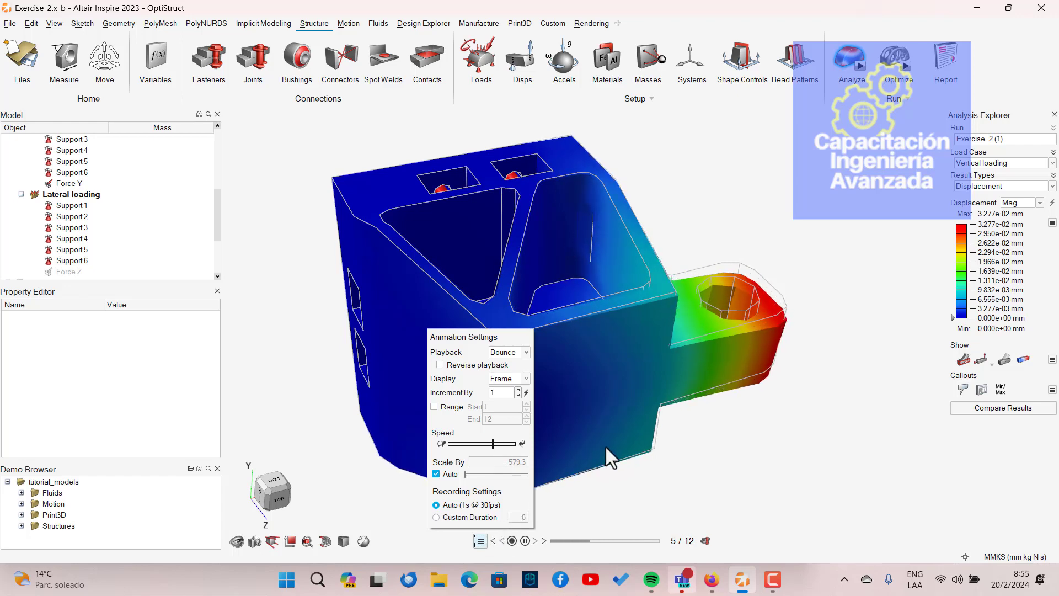
key(Escape)
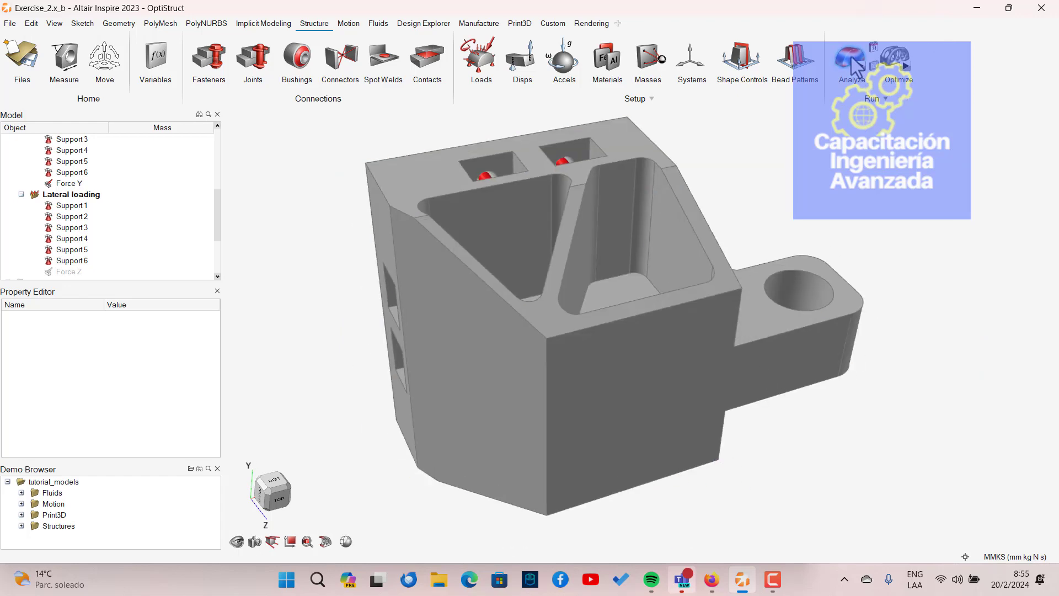
Reopen the analysis results with minimum and maximum displacement callouts shown, and inspect both locations on the bracket.
click(856, 69)
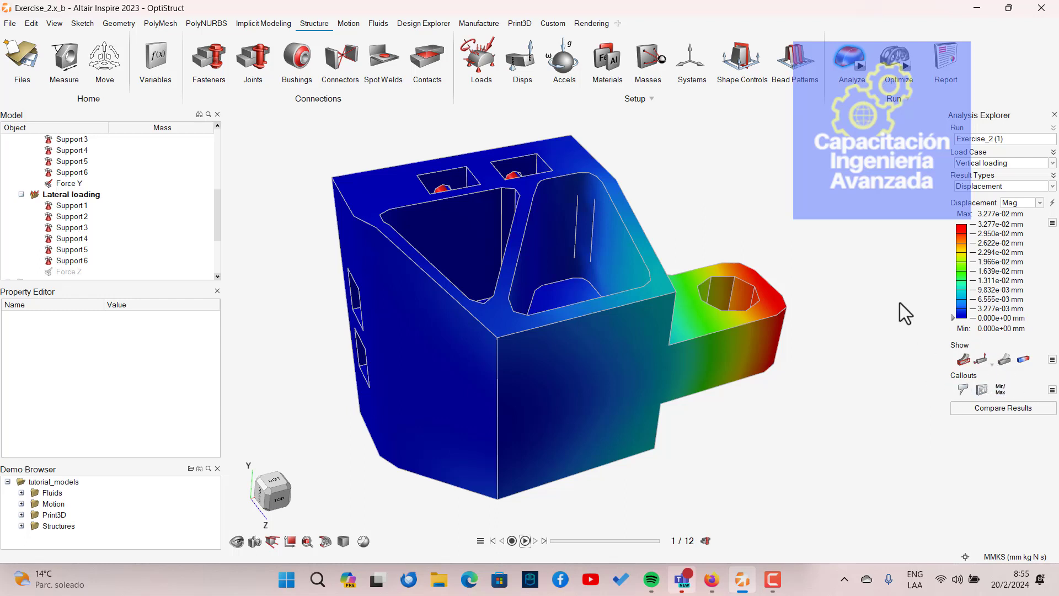
click(1001, 388)
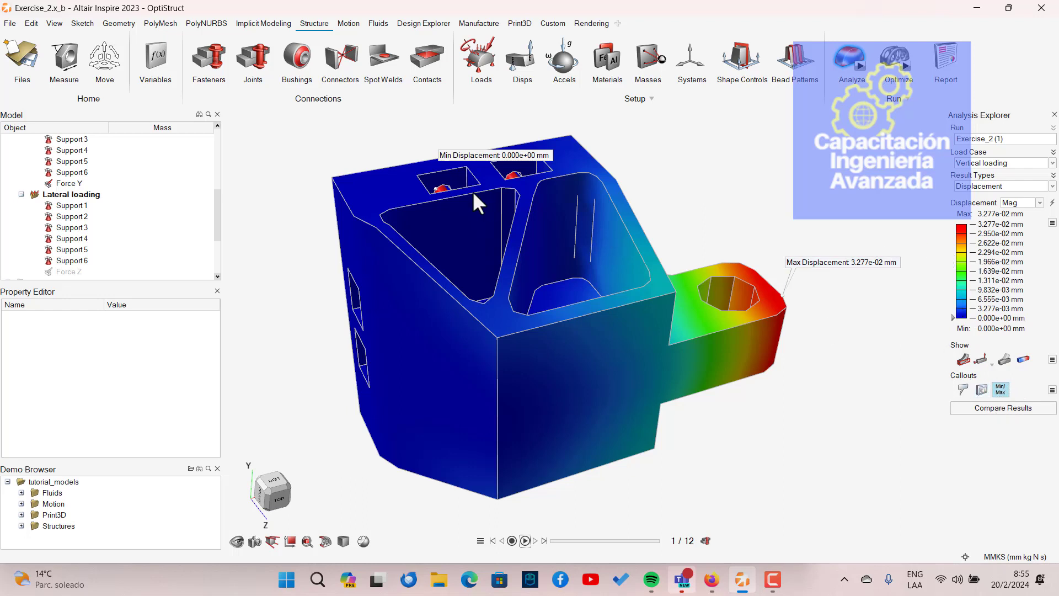
right_drag(548, 225, 575, 370)
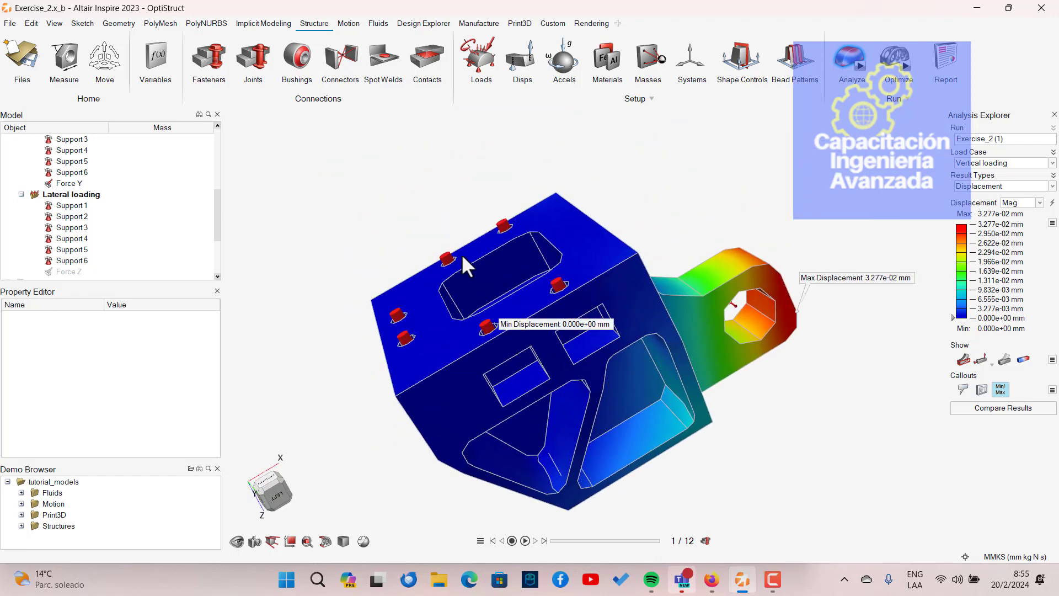
right_drag(489, 333, 720, 302)
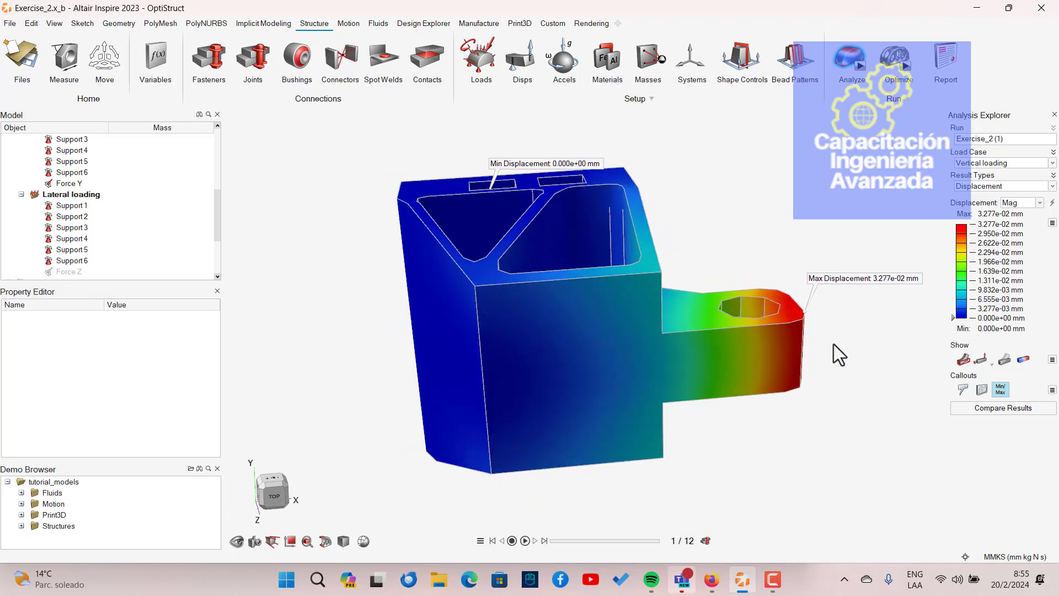
mouse_move(832, 354)
right_down()
mouse_move(776, 371)
mouse_move(824, 365)
right_up()
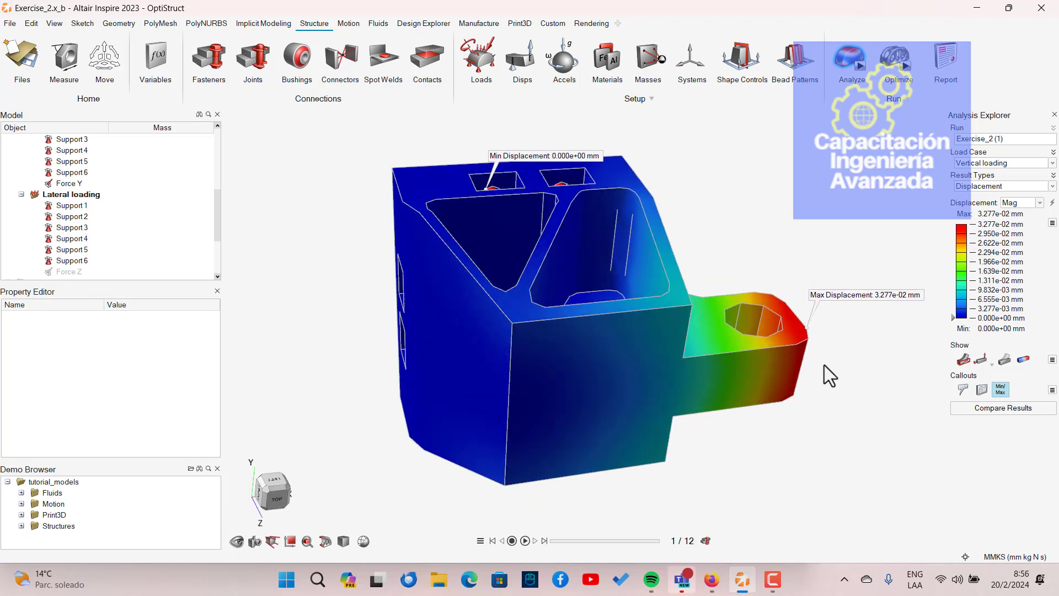
right_drag(653, 441, 575, 491)
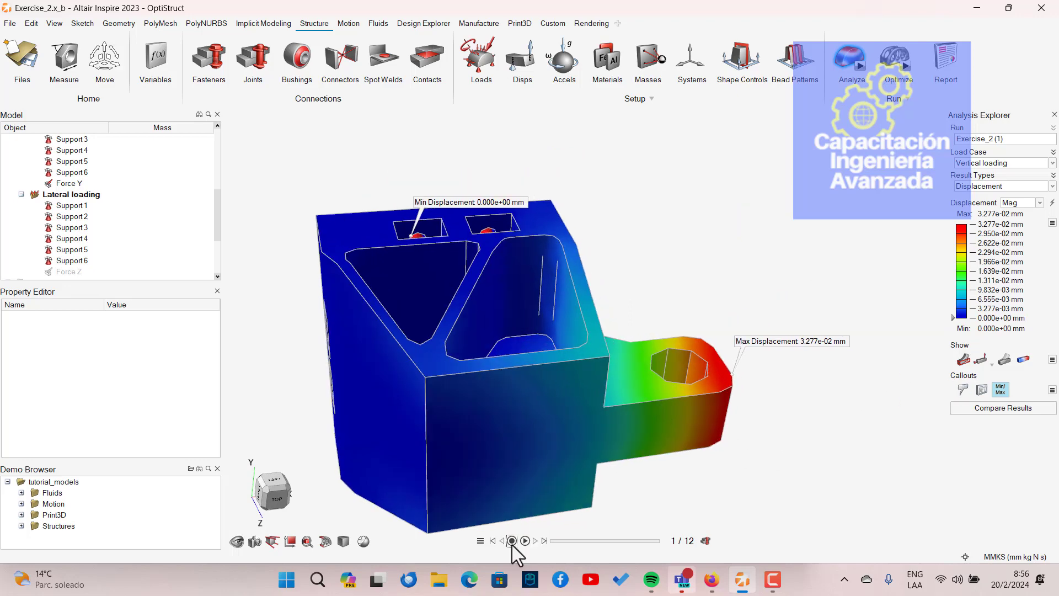
right_drag(692, 433, 770, 383)
key(Escape)
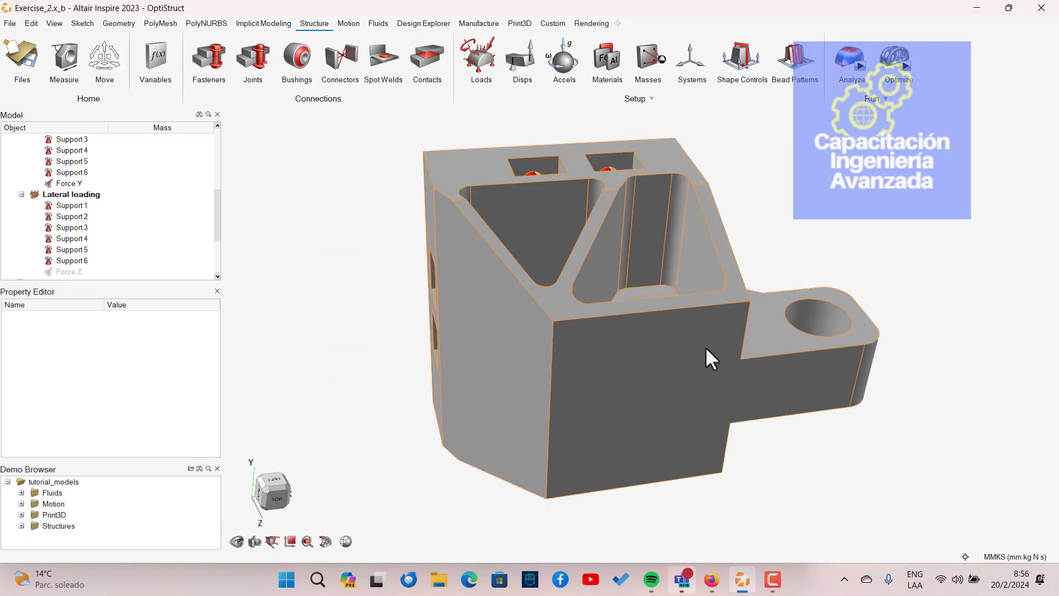
click(842, 59)
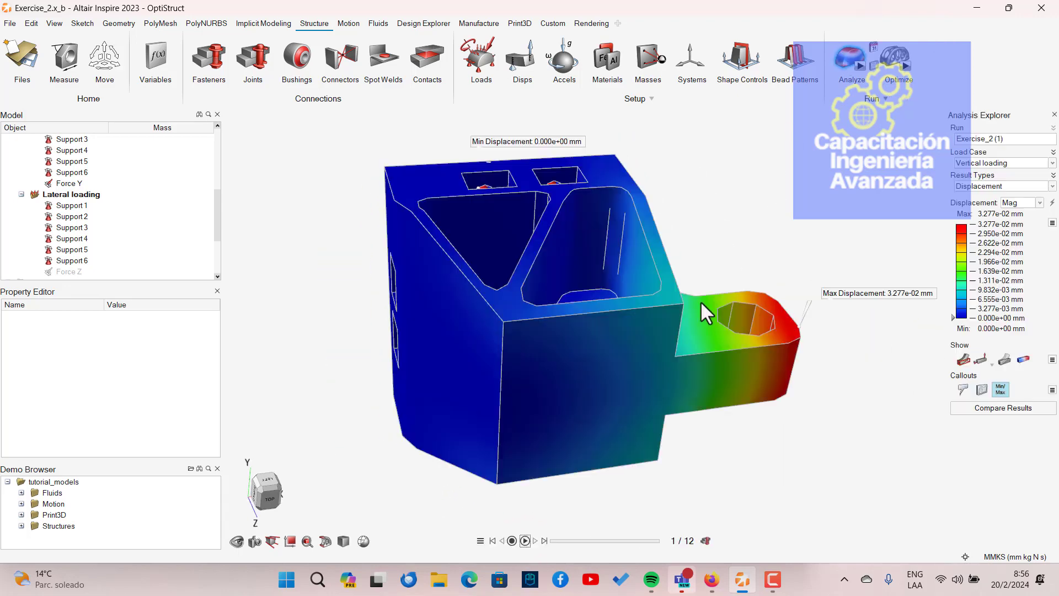
Play the Vertical loading displacement animation briefly, pause it and inspect the bracket's partly deformed shape.
click(525, 543)
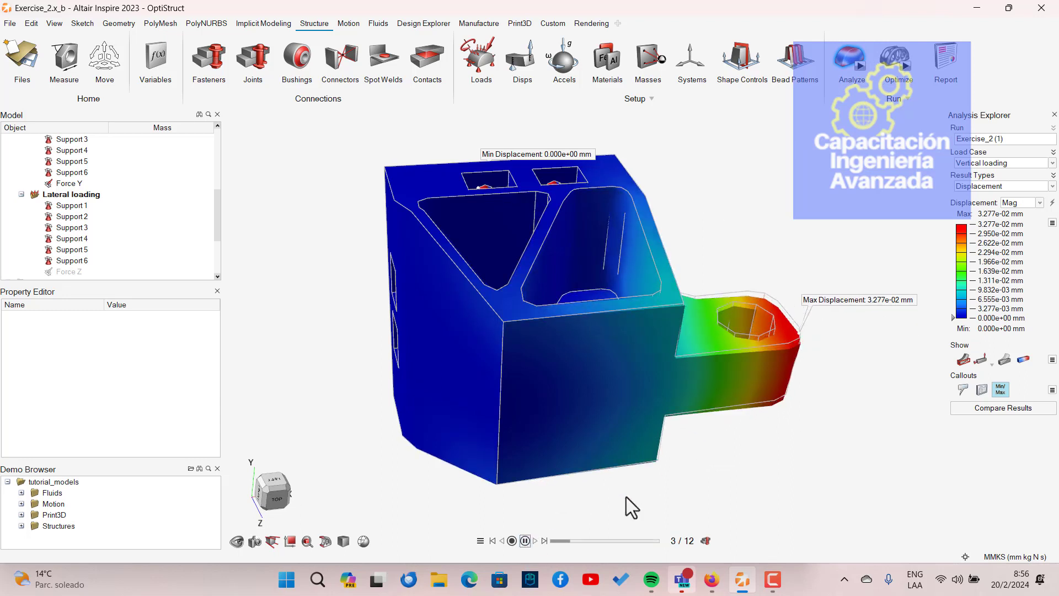
click(525, 541)
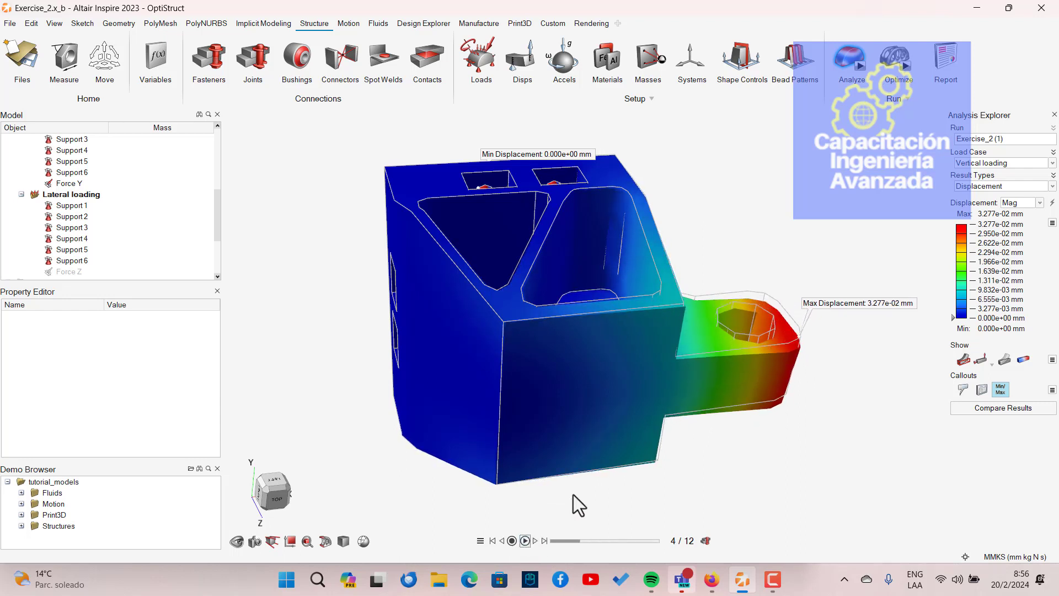
right_drag(801, 432, 813, 411)
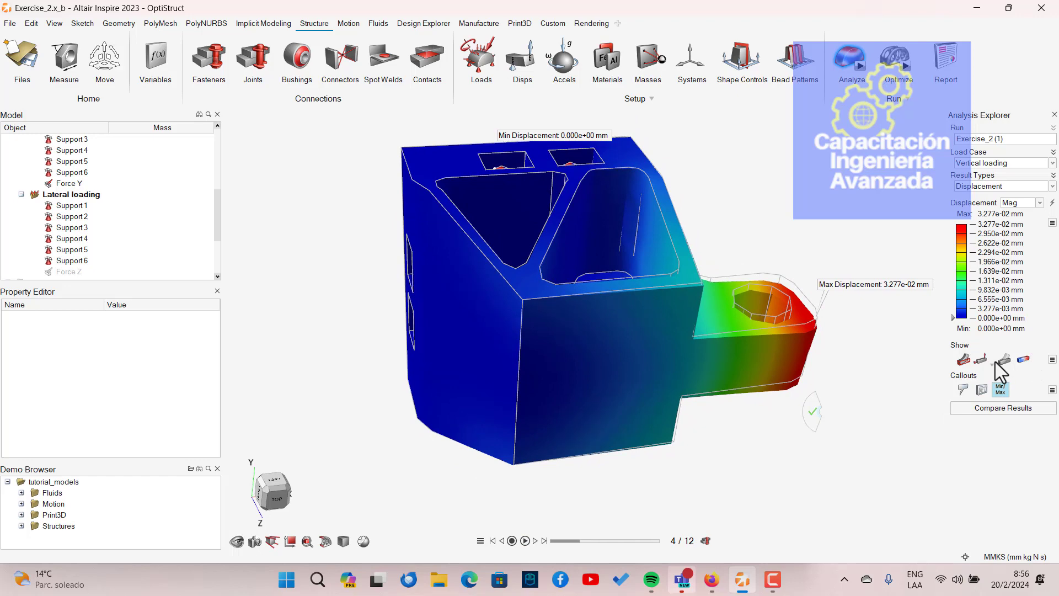
click(812, 411)
Hide the initial shape's reference outline and all loads and supports in the results display.
click(963, 361)
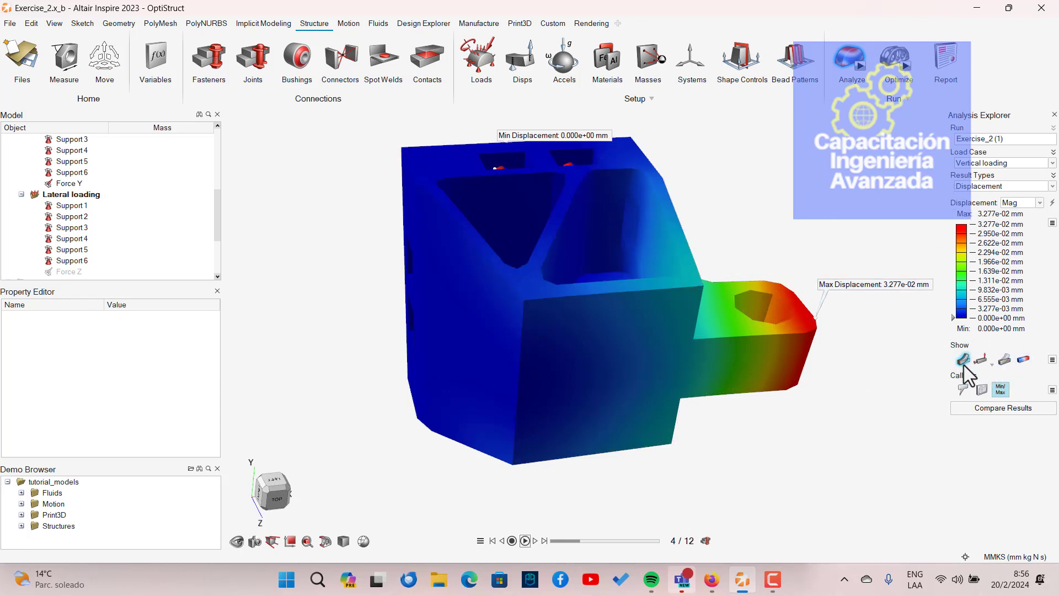
click(963, 361)
click(963, 363)
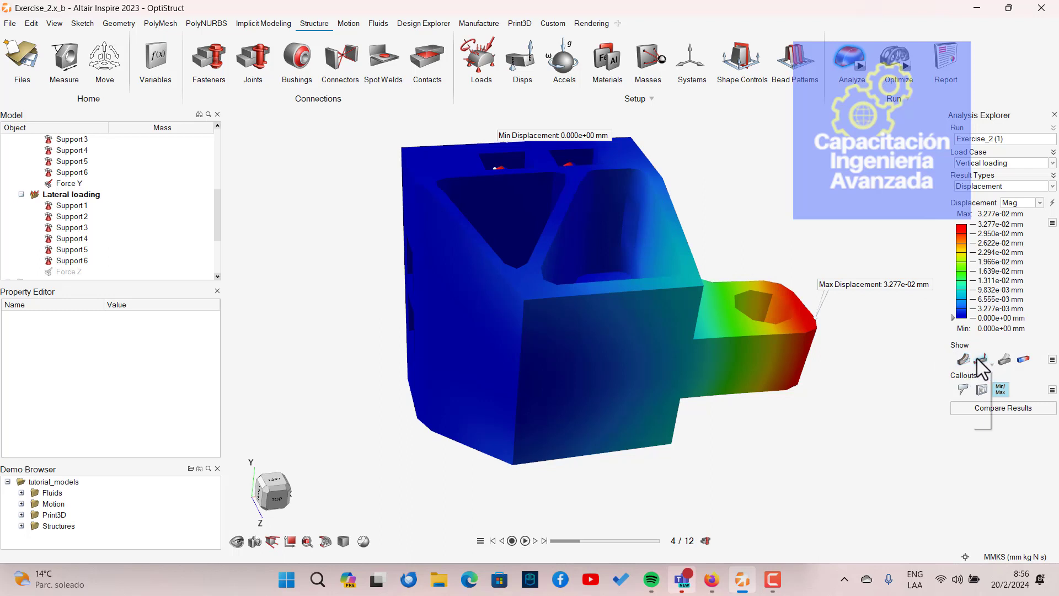
click(981, 361)
click(982, 358)
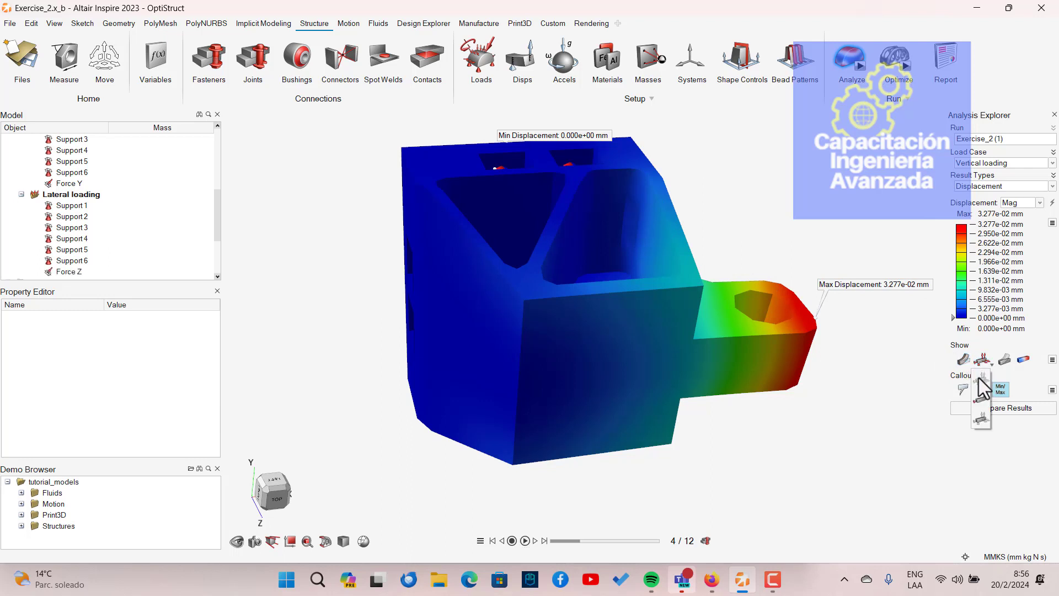
click(984, 366)
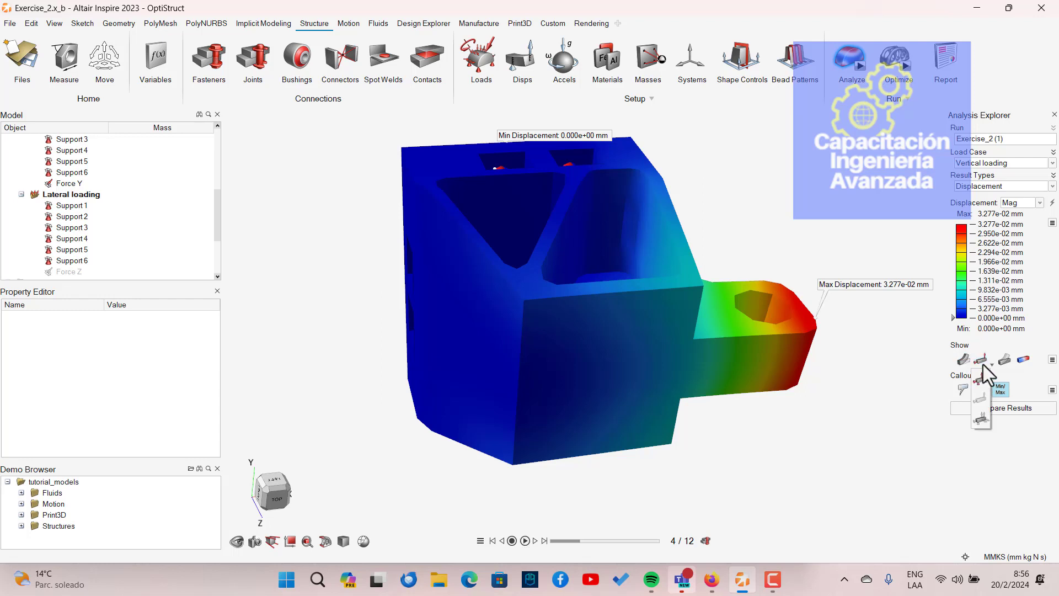
click(981, 418)
right_drag(657, 228, 891, 328)
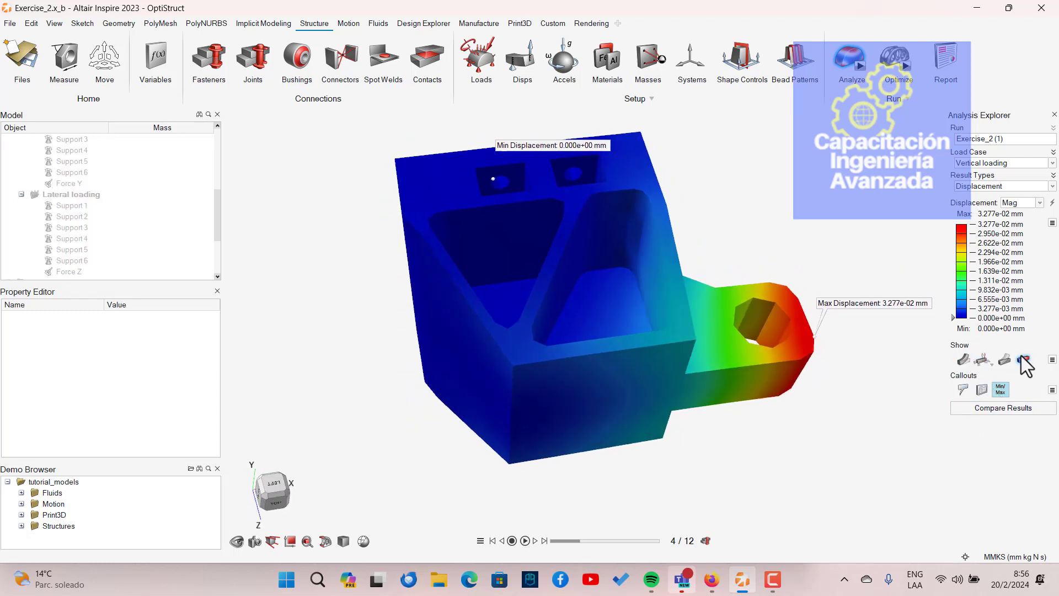
Show the bracket in its fully deformed state and inspect the displaced arm from several angles.
click(1002, 360)
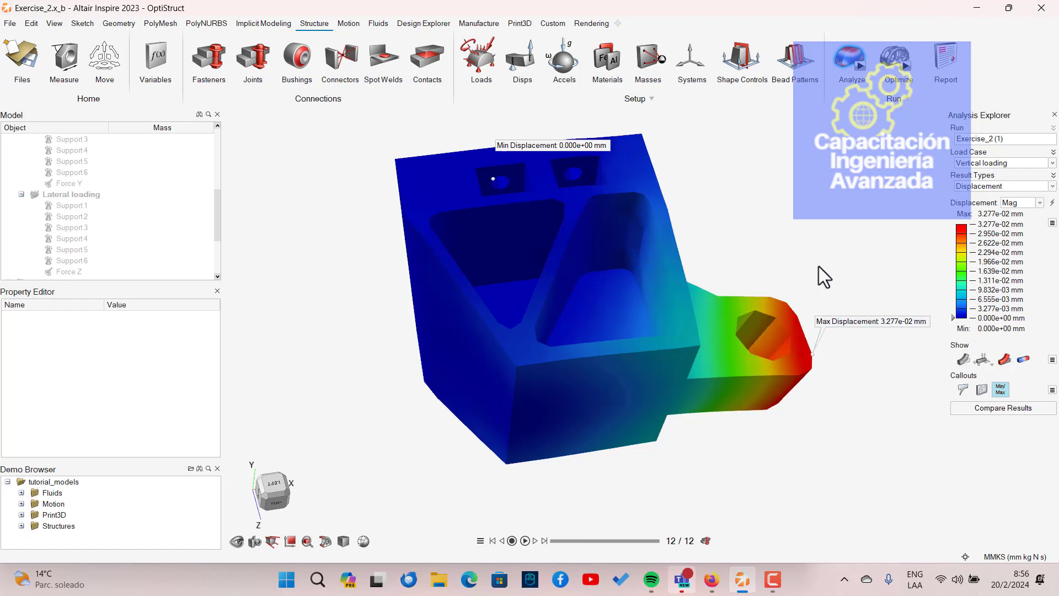
right_drag(818, 266, 590, 399)
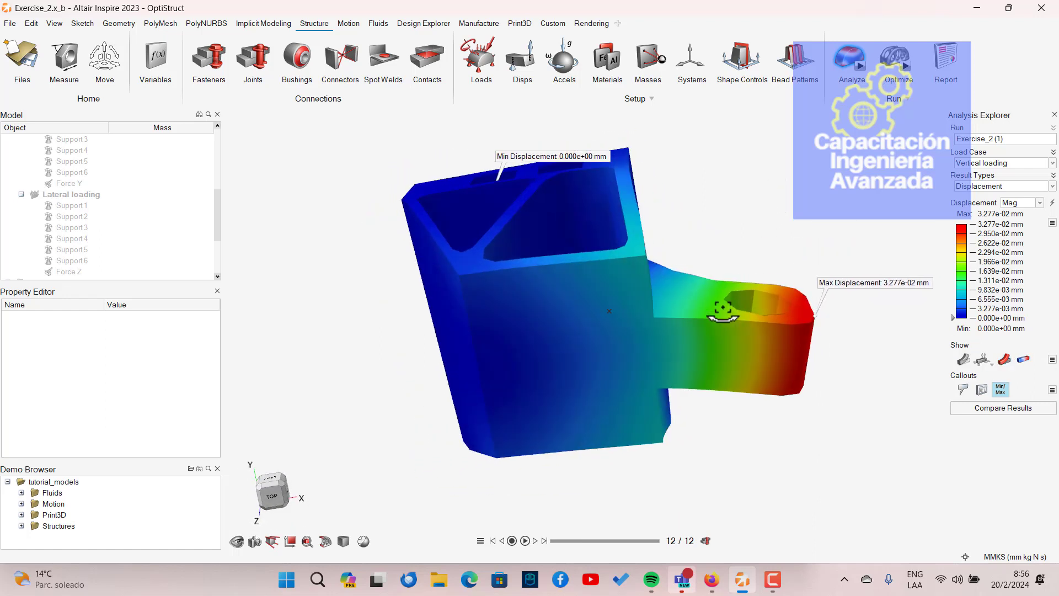
click(1003, 362)
click(1003, 361)
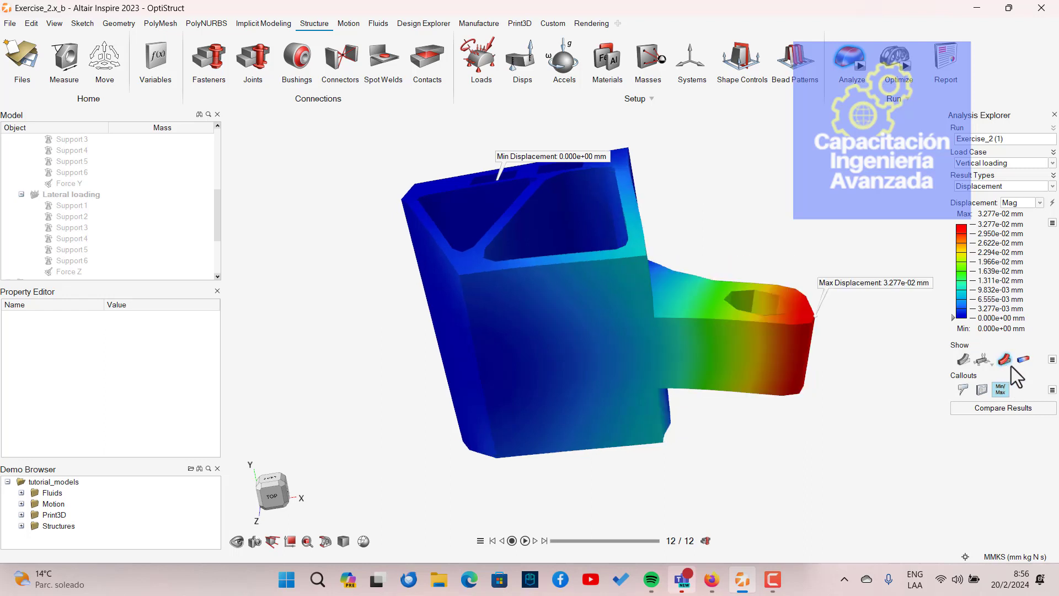
Hide the color contours on the deformed bracket and show them again.
click(1023, 359)
click(1023, 359)
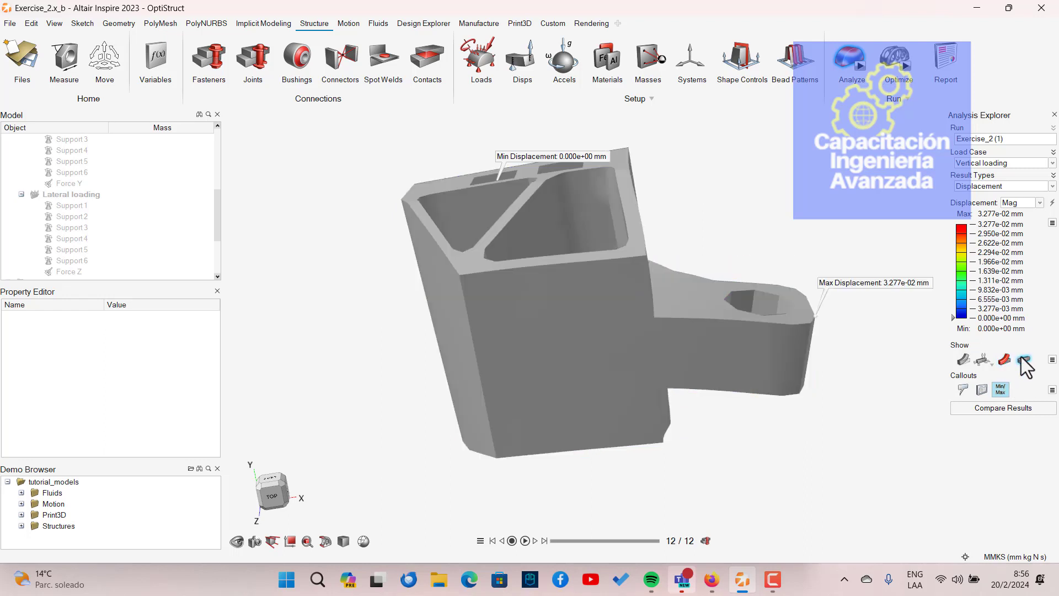
click(1023, 359)
click(1023, 359)
right_drag(851, 267, 879, 260)
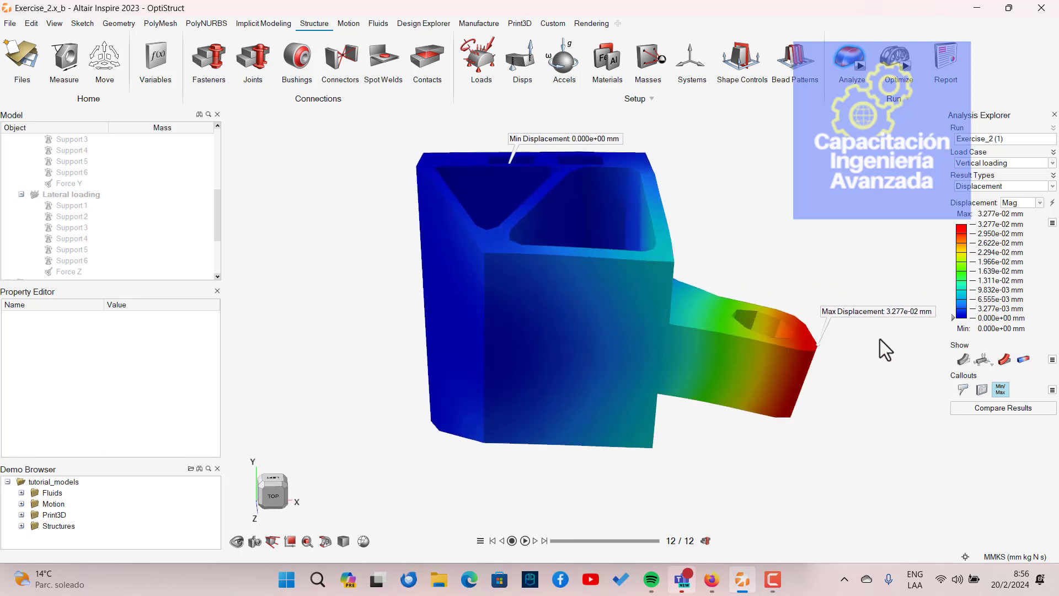
Turn off the deformed state and view the displacement contours on the undeformed bracket.
click(1004, 359)
right_drag(781, 353, 677, 364)
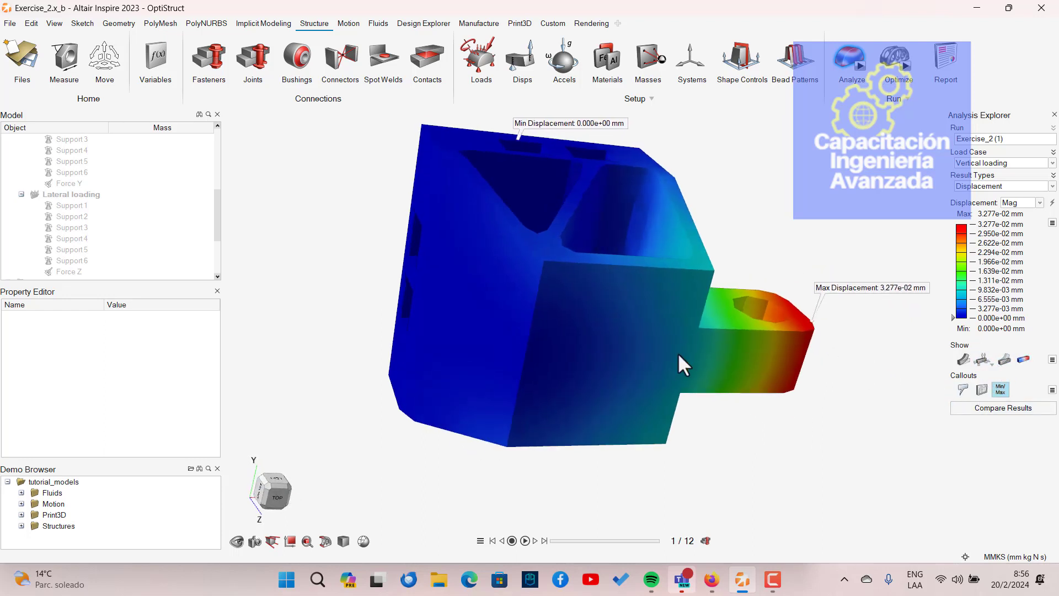
middle_drag(678, 352, 775, 316)
right_drag(739, 356, 744, 380)
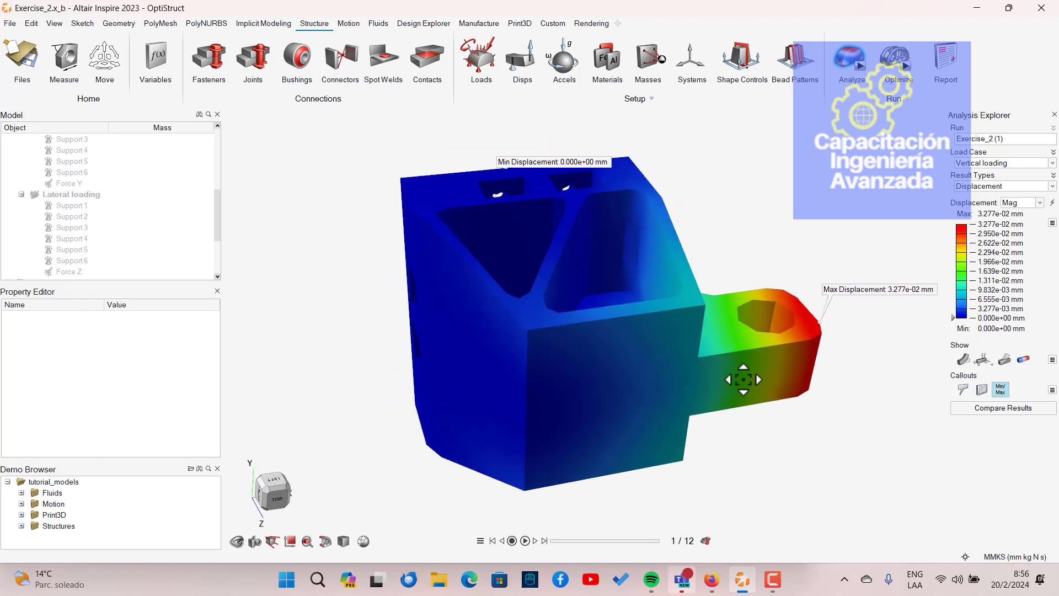
Switch the Vertical loading result type to von Mises Stress and view the stress contours.
click(1002, 186)
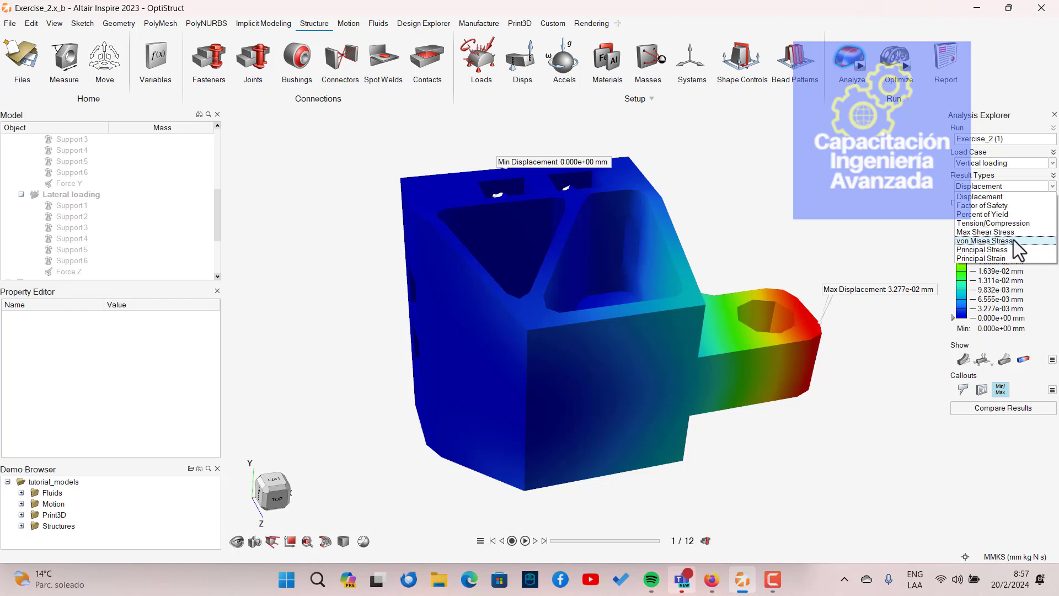
click(982, 240)
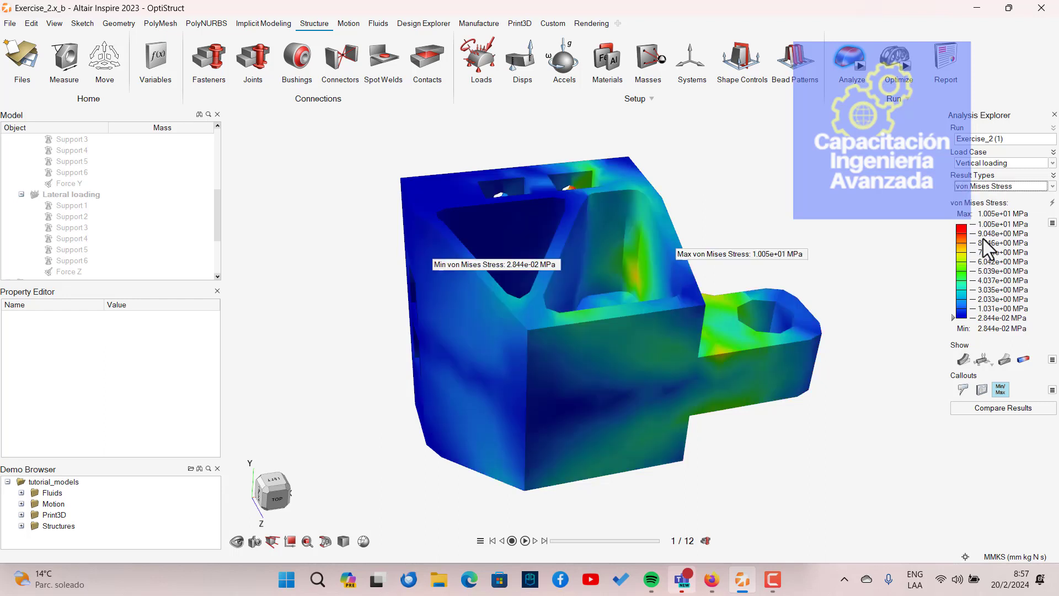
right_drag(674, 253, 687, 251)
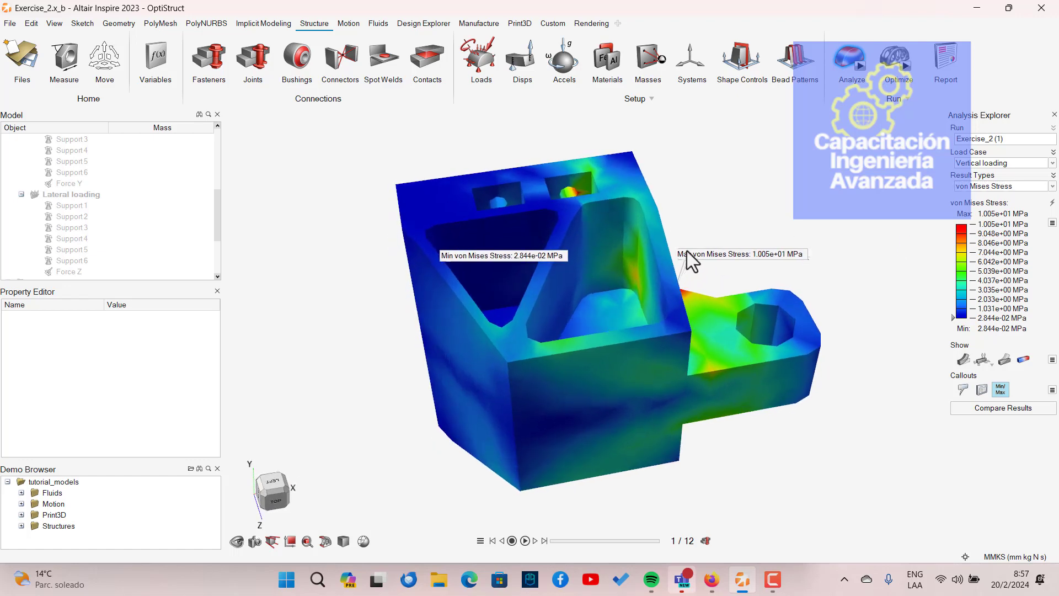
Show the loads and supports again and inspect the maximum von Mises stress location on the bracket.
click(982, 359)
right_drag(925, 358, 629, 349)
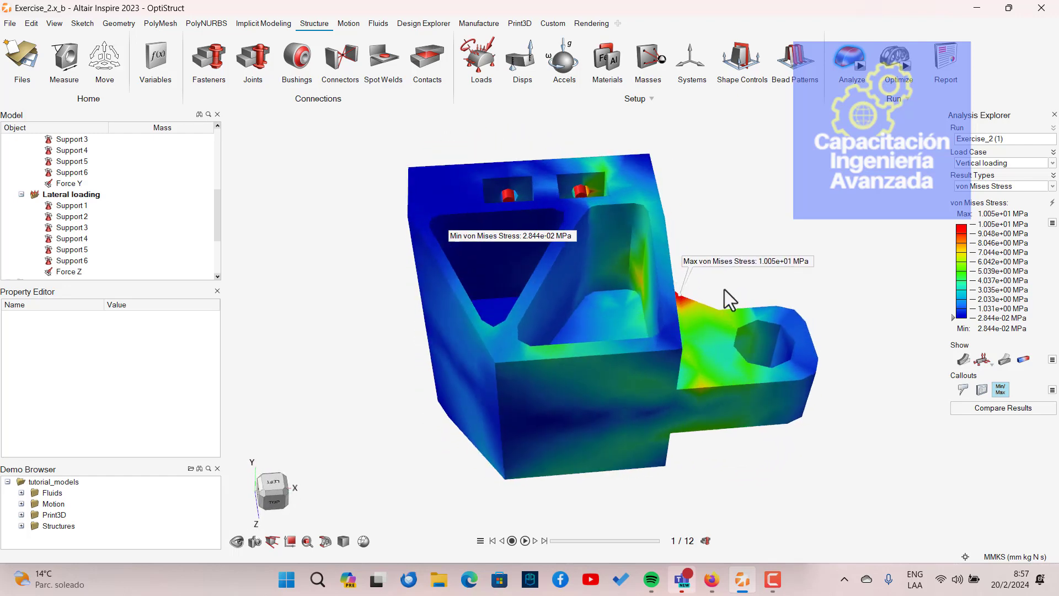
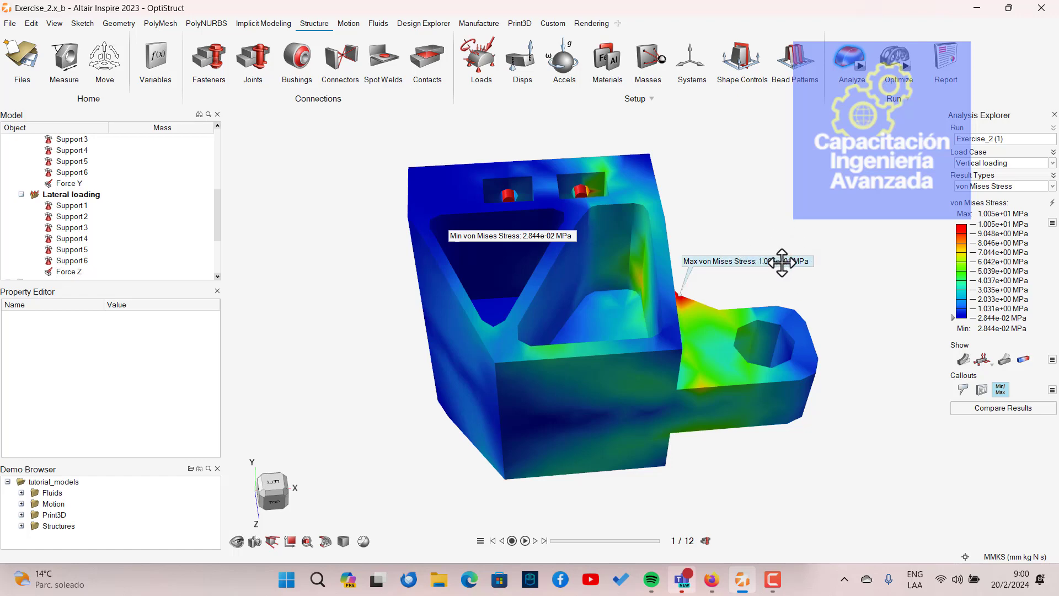
right_drag(780, 260, 647, 300)
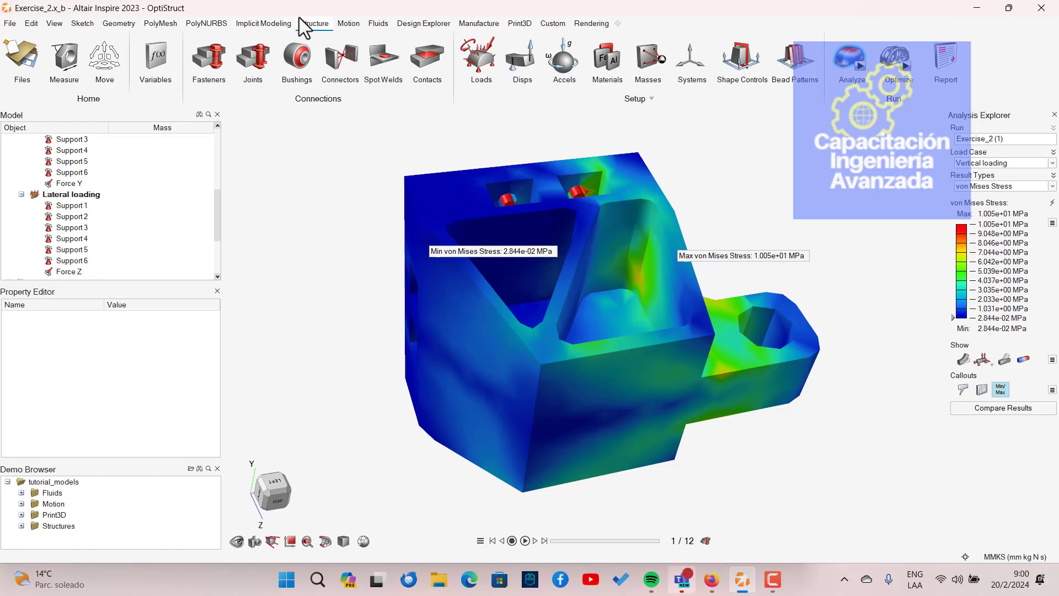
Check the part's material and look up the yield stress of Aluminum (7075-T6) in the material library.
click(609, 56)
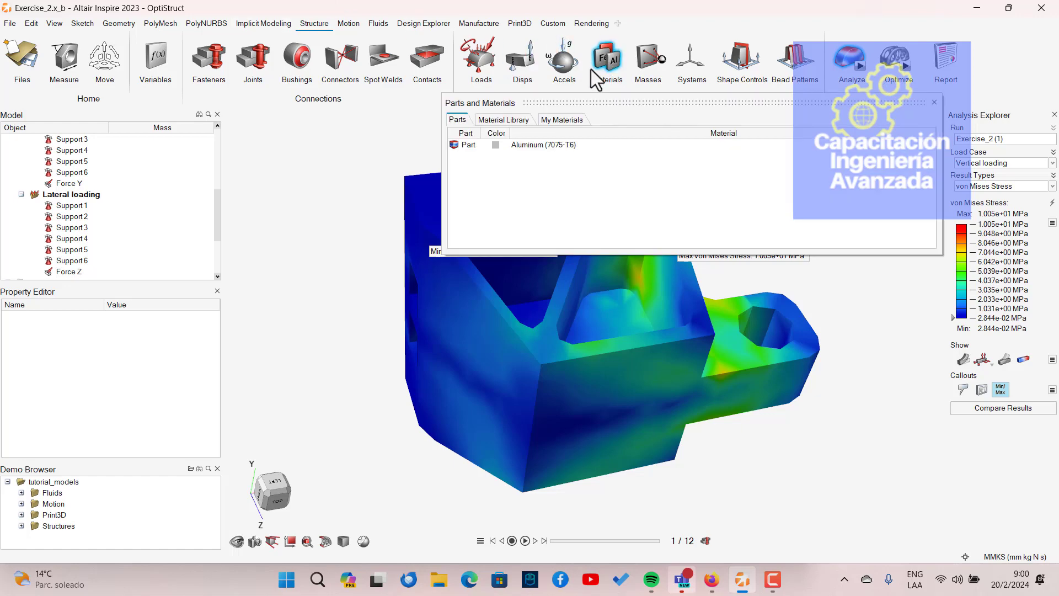
click(533, 145)
click(533, 145)
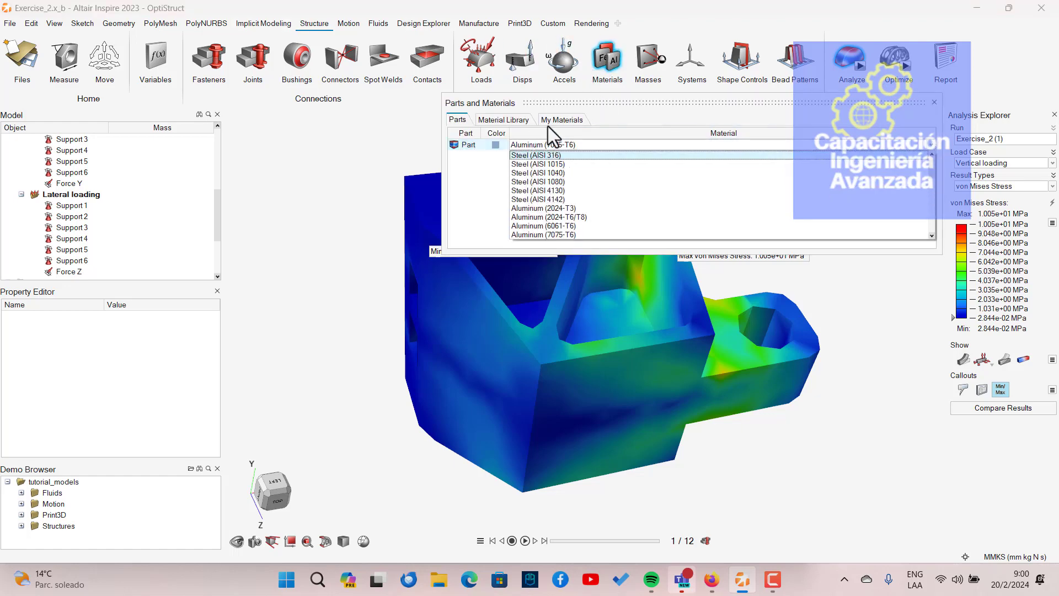
click(504, 120)
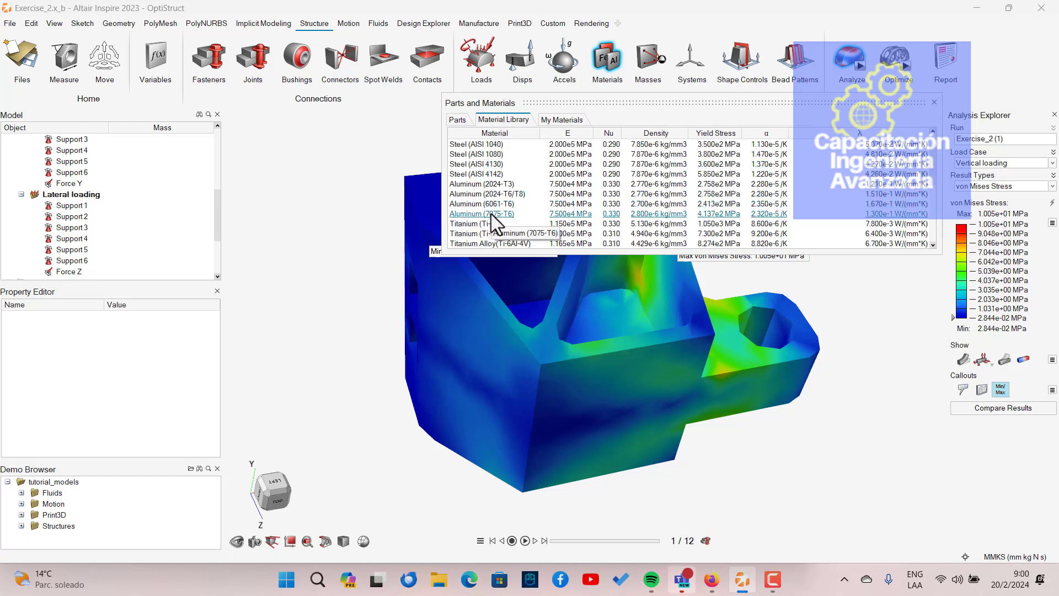
click(491, 214)
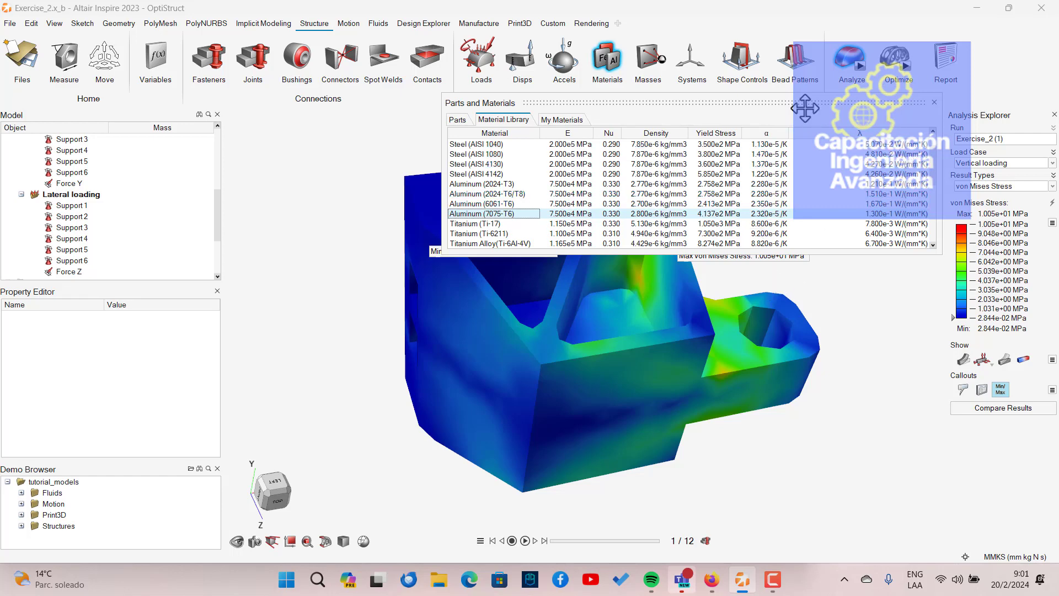
drag(805, 108, 668, 90)
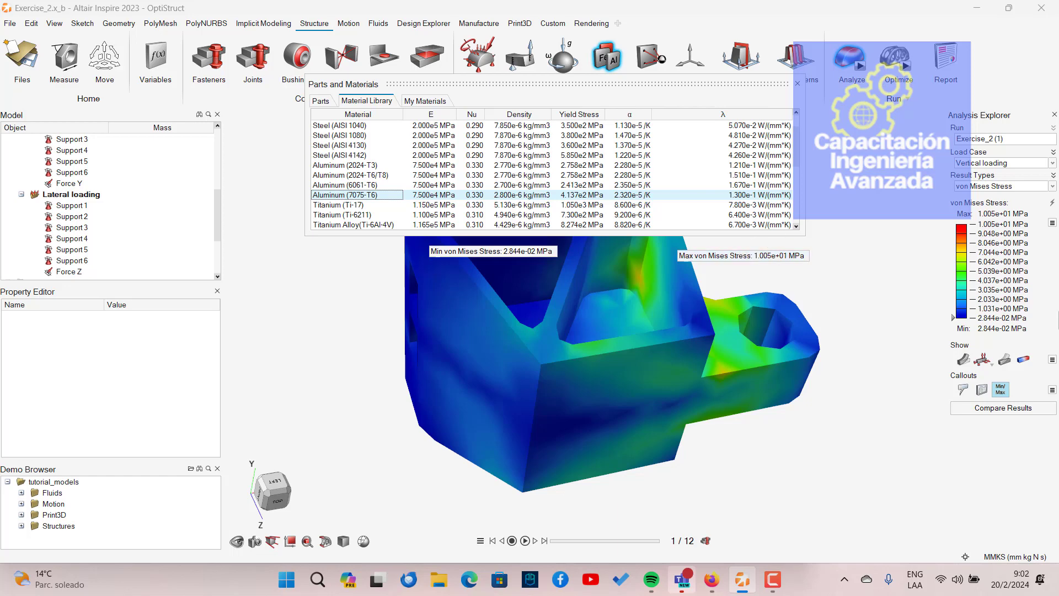
click(797, 83)
Inspect the bracket's maximum stress location and compare it with the library properties of Aluminum (7075-T6).
mouse_move(676, 305)
right_down()
mouse_move(678, 279)
mouse_move(702, 267)
mouse_move(725, 230)
mouse_move(657, 224)
mouse_move(718, 226)
right_up()
right_drag(666, 299, 686, 280)
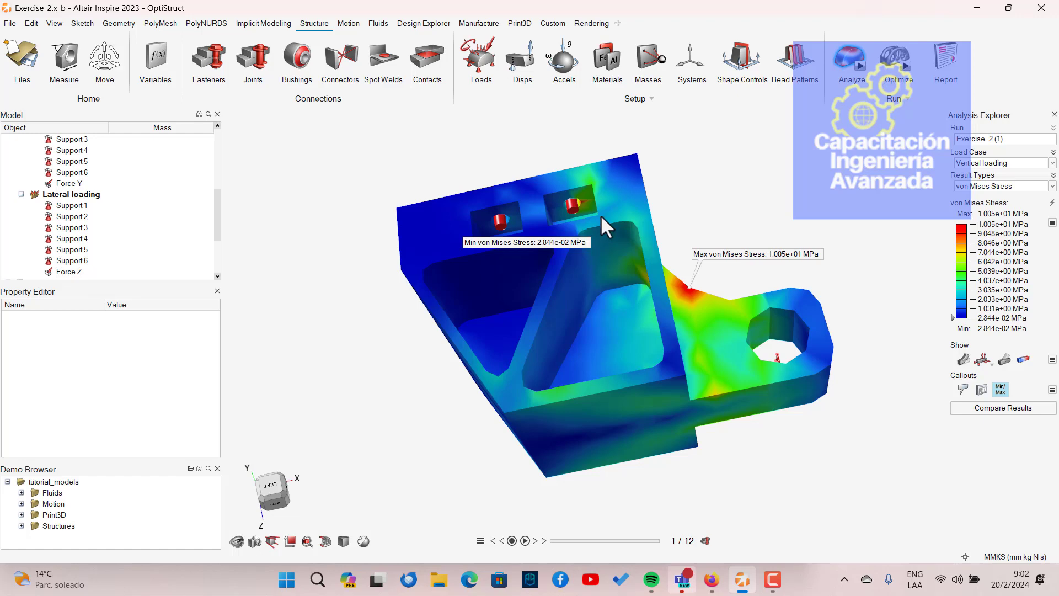
click(605, 74)
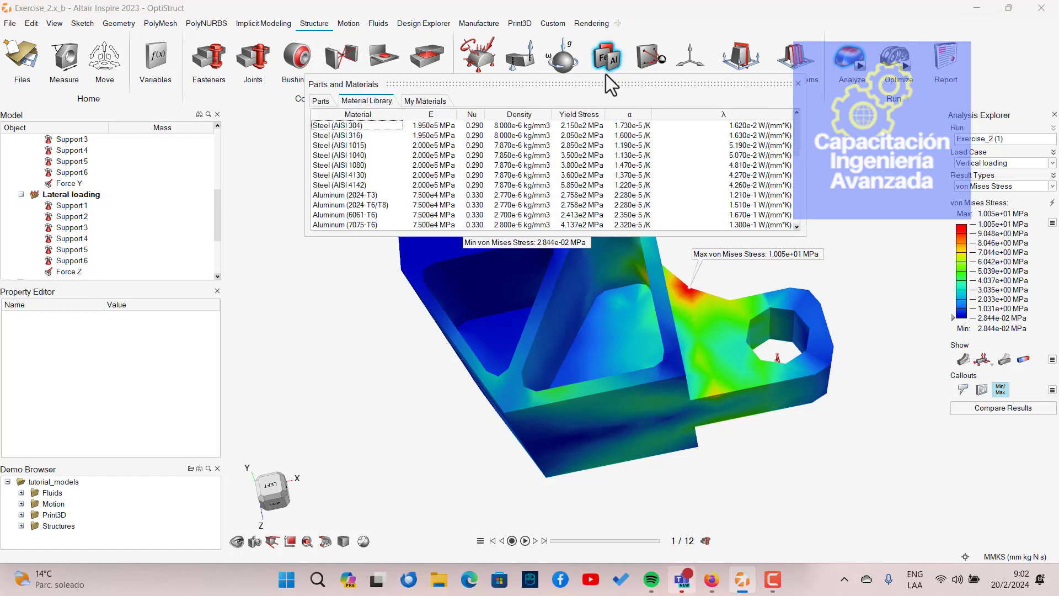
click(349, 225)
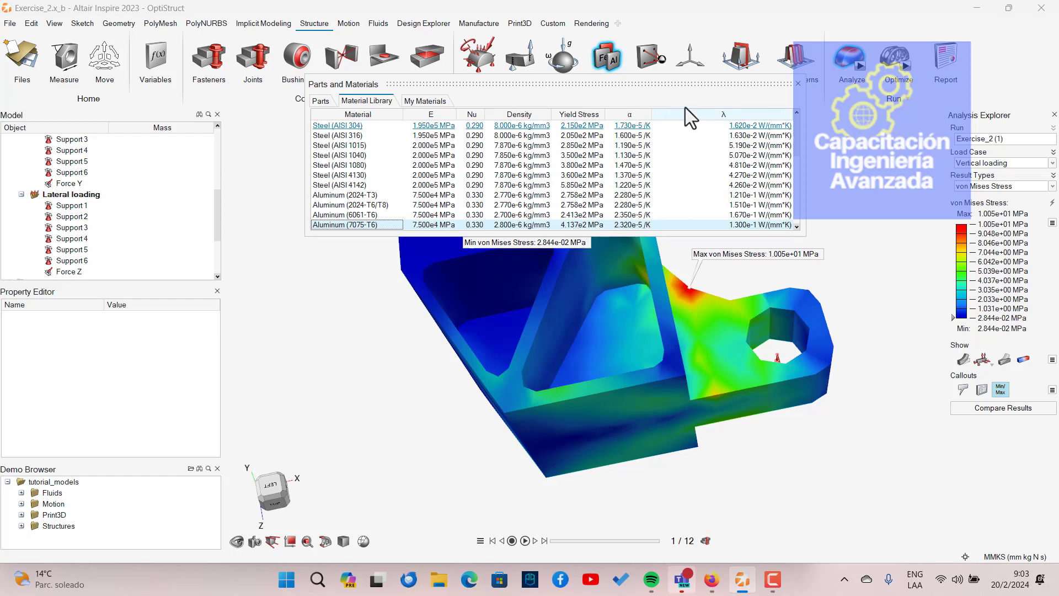
click(797, 84)
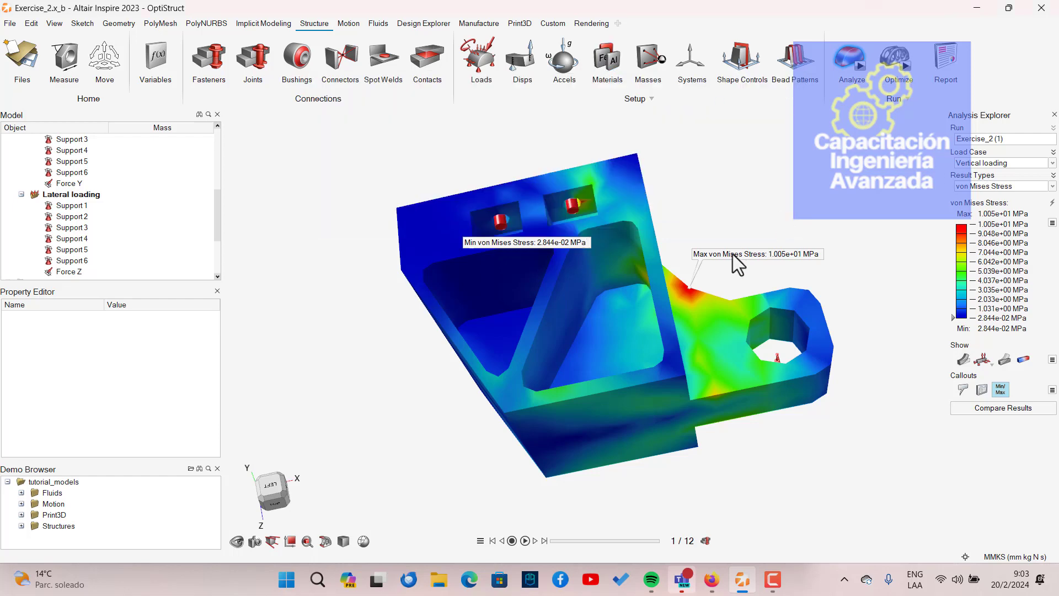
Switch the Vertical loading result type to Factor of Safety and view the bracket.
right_drag(734, 260, 725, 442)
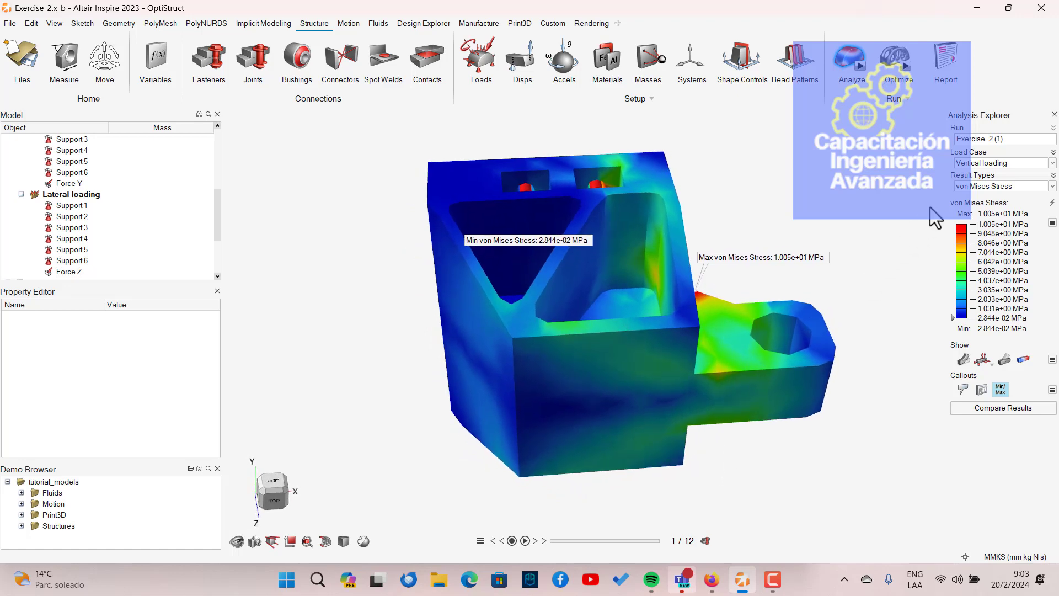
click(1000, 186)
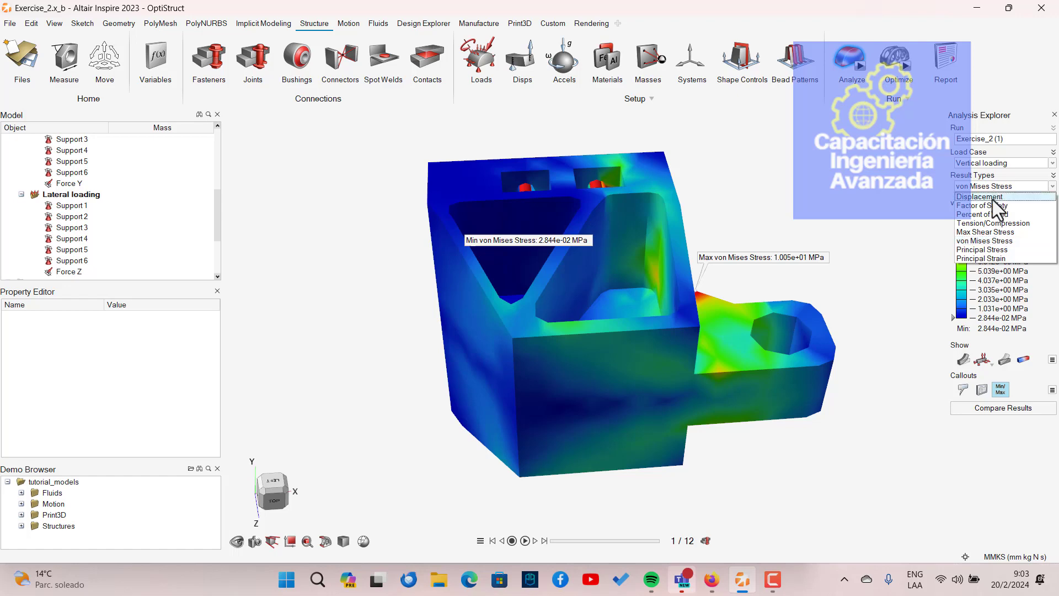
click(992, 204)
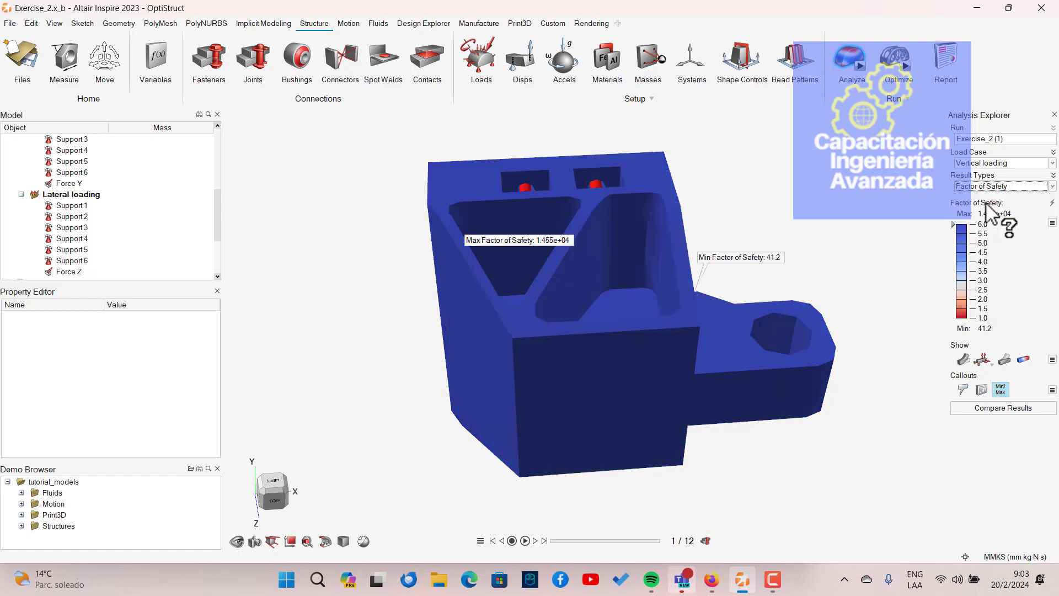
right_drag(743, 236, 559, 184)
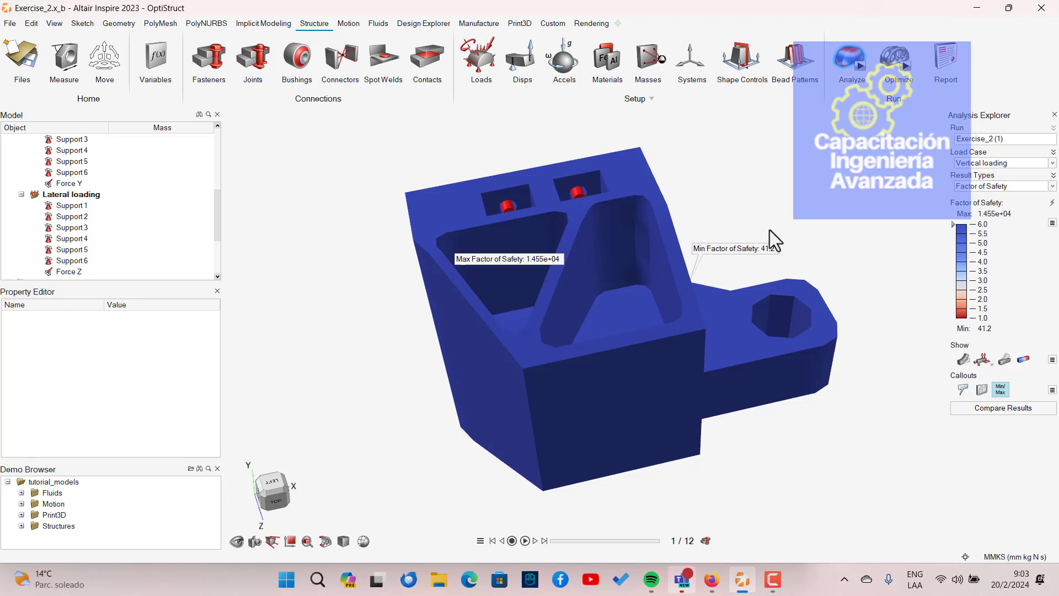
Examine the minimum and maximum factor of safety locations on the bracket against the legend scale.
right_drag(769, 230, 789, 210)
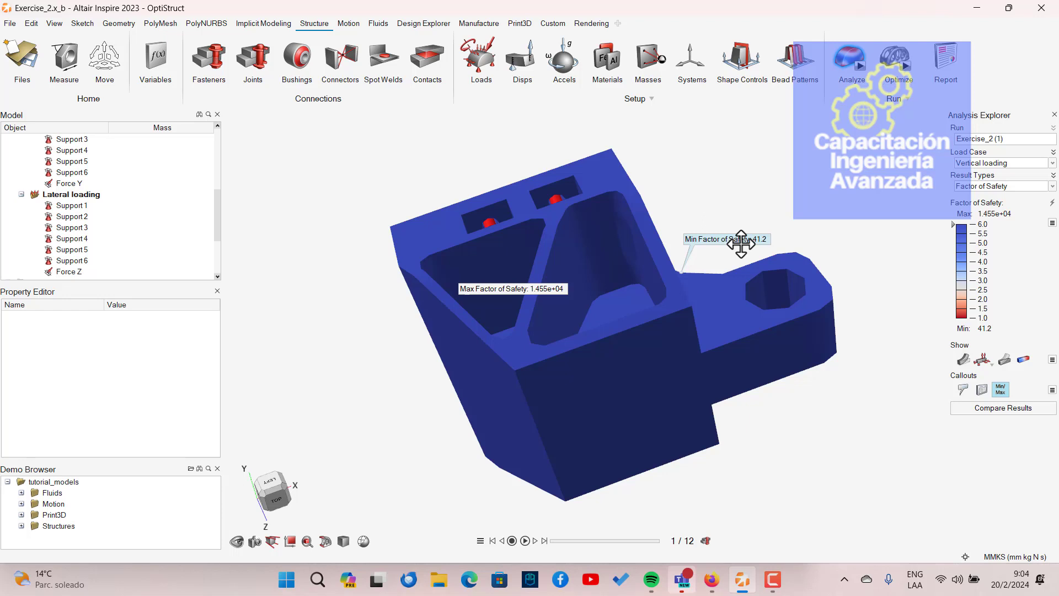
right_drag(769, 208, 790, 232)
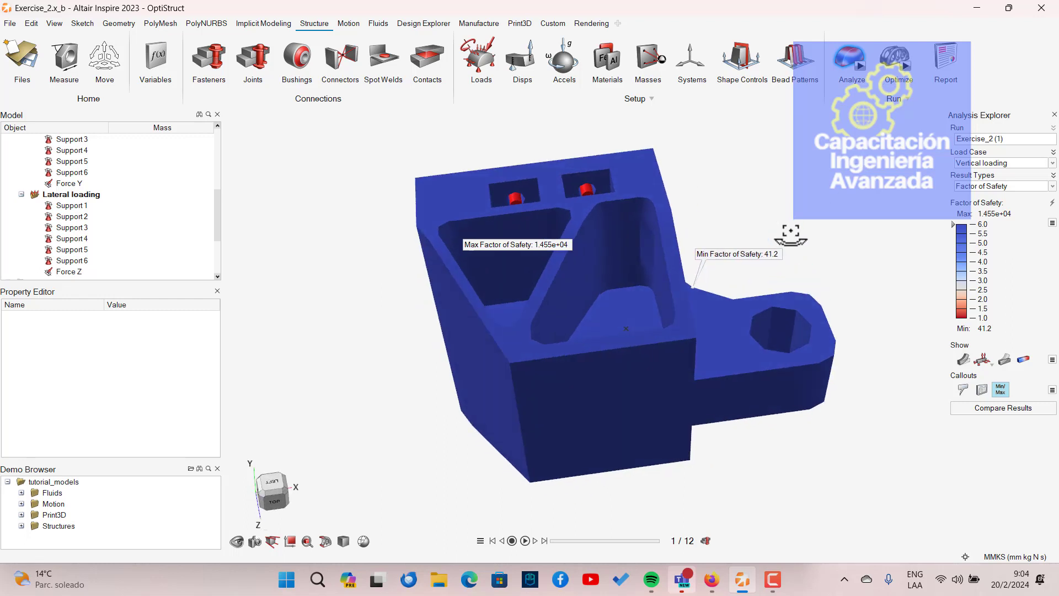
right_drag(435, 344, 544, 284)
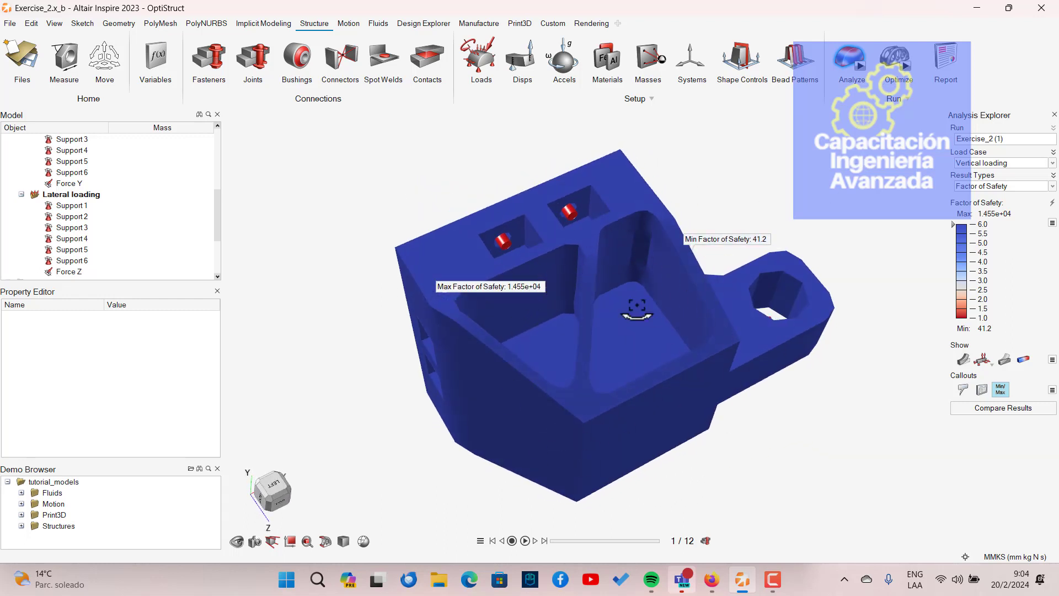
right_drag(634, 312, 621, 280)
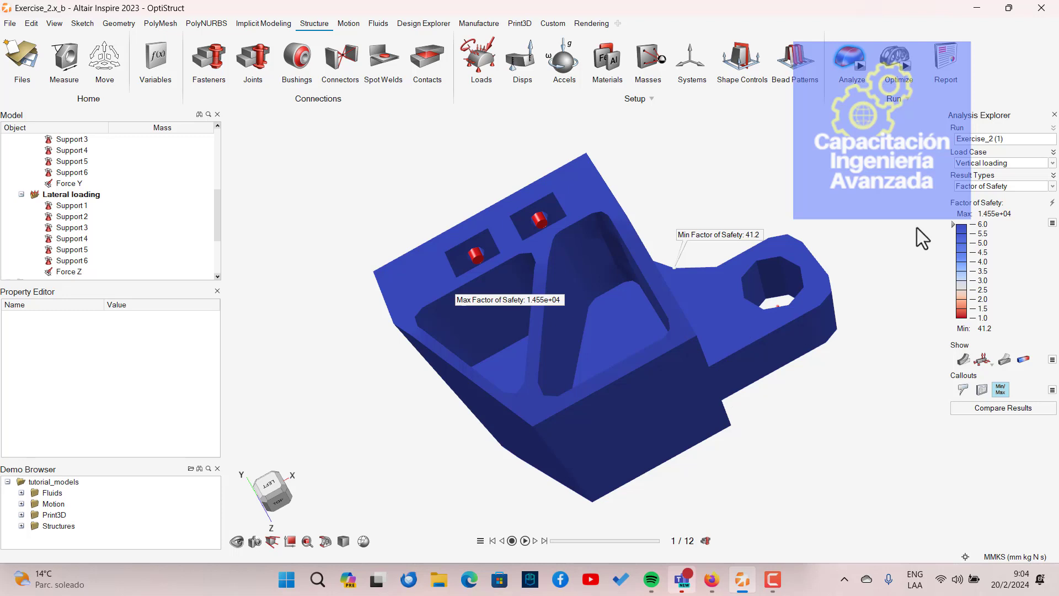
mouse_move(950, 227)
mouse_down()
mouse_move(931, 324)
mouse_move(943, 229)
mouse_up()
Open the load case choices for the Factor of Safety results.
right_drag(725, 260, 711, 235)
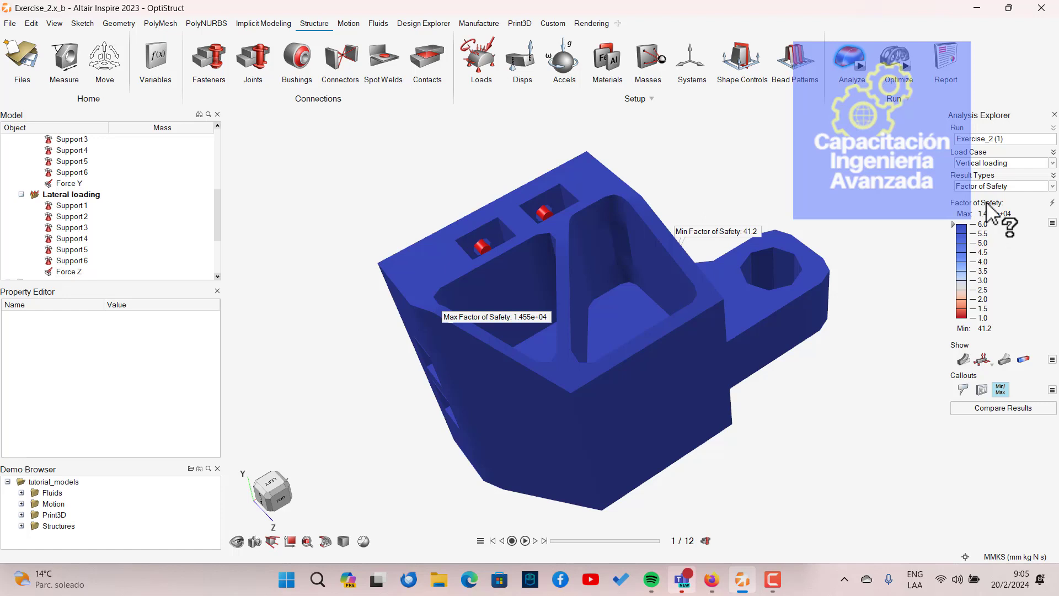
click(997, 164)
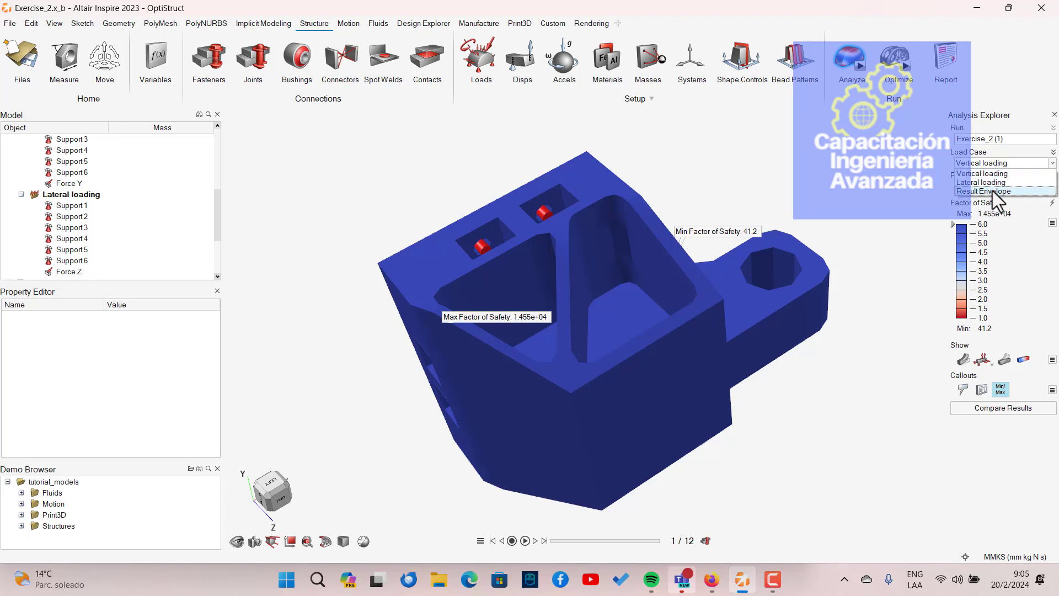
Display the factor of safety results for the Lateral loading case and inspect them from several sides of the bracket.
click(988, 166)
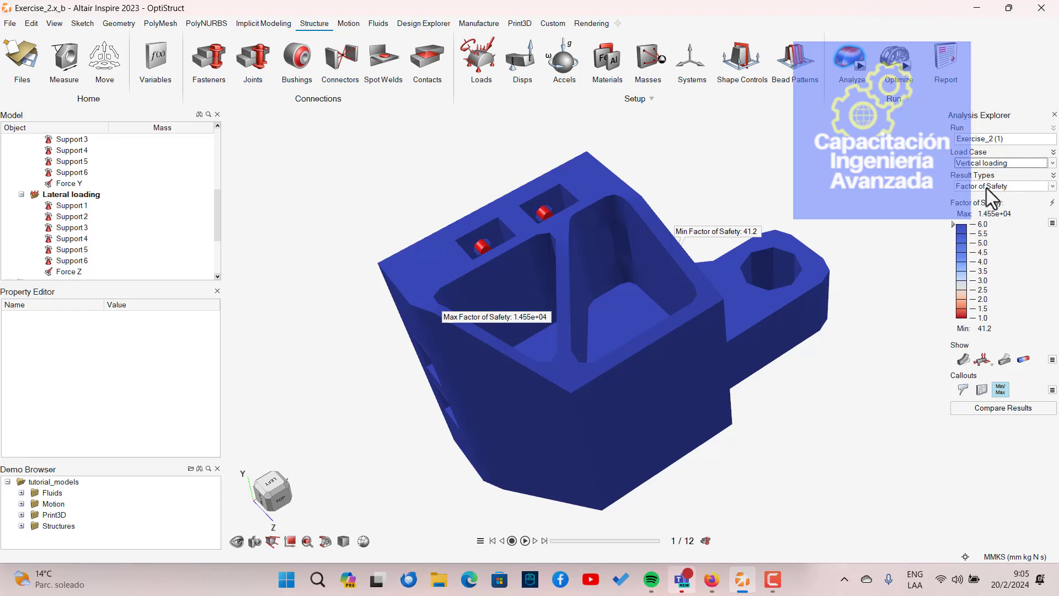
click(993, 164)
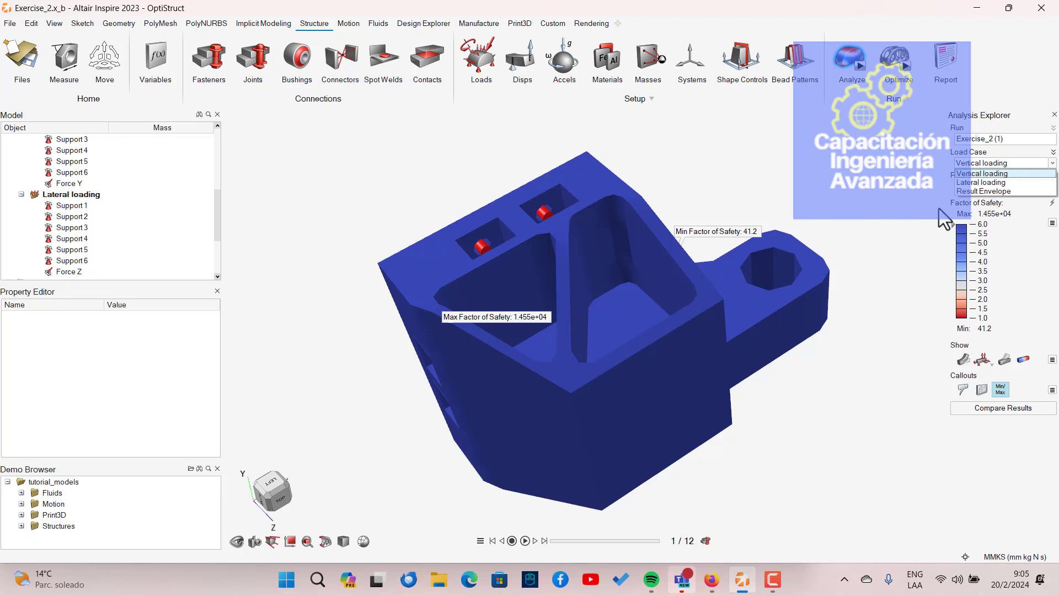
click(975, 183)
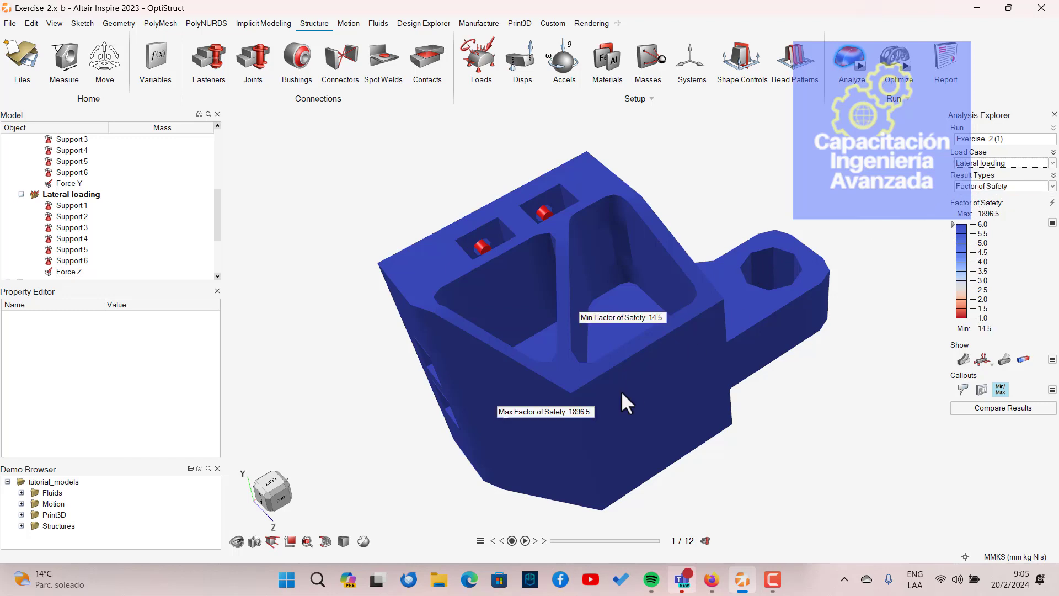
right_drag(671, 338, 805, 281)
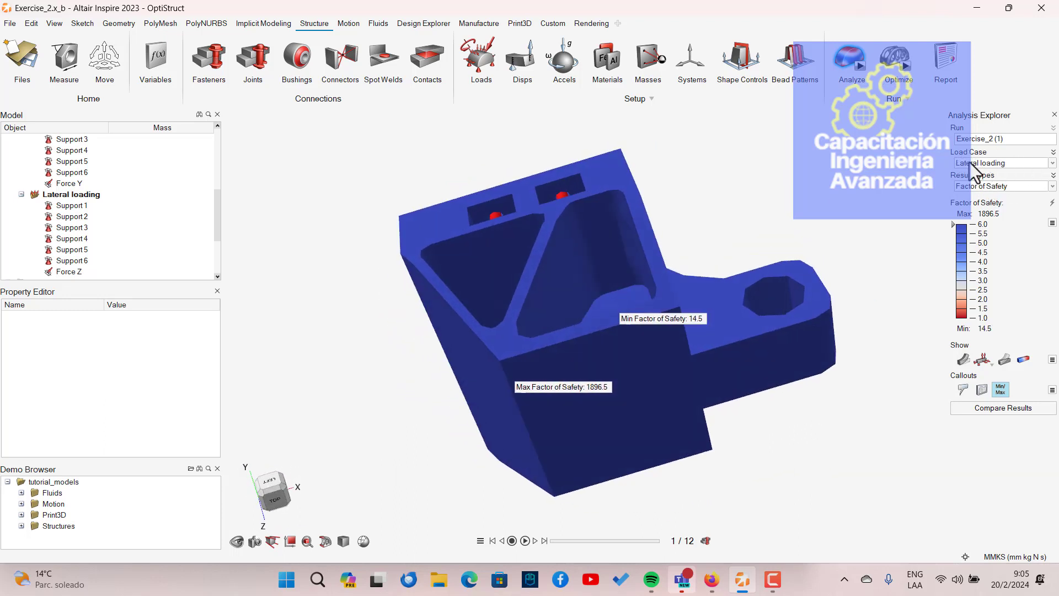
click(969, 164)
click(973, 183)
right_drag(648, 402, 664, 215)
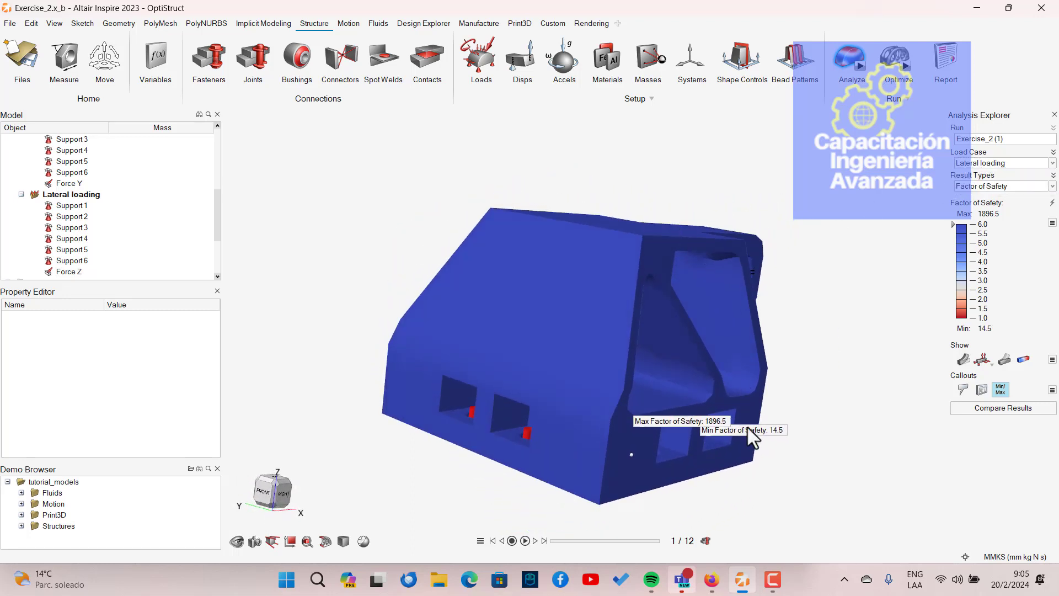
right_drag(816, 300, 690, 297)
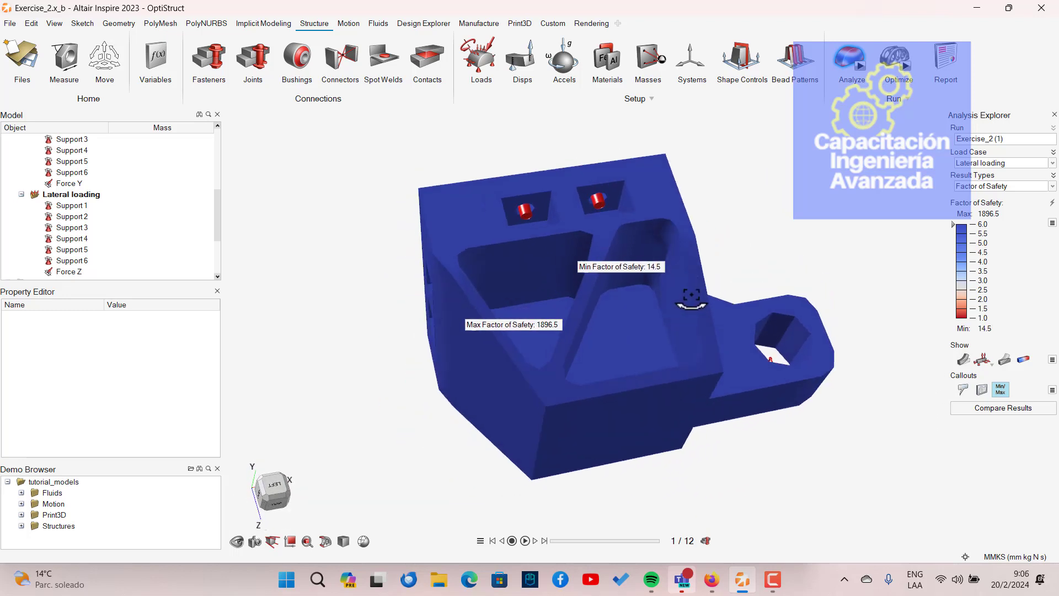
Compare the factor of safety results by showing the Vertical loading case and returning to Lateral loading.
click(992, 163)
click(990, 178)
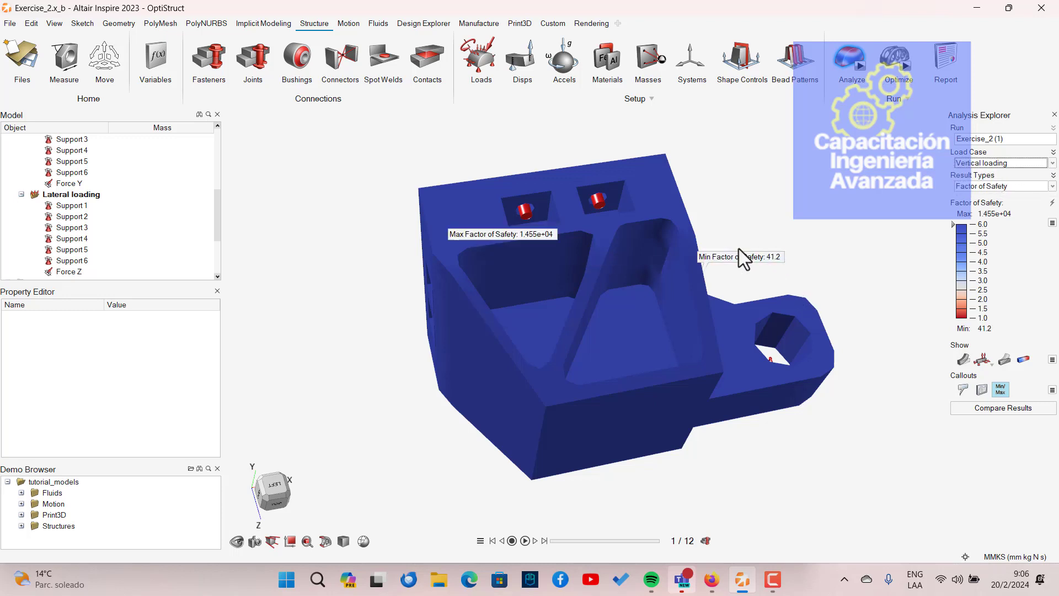
click(961, 166)
click(969, 180)
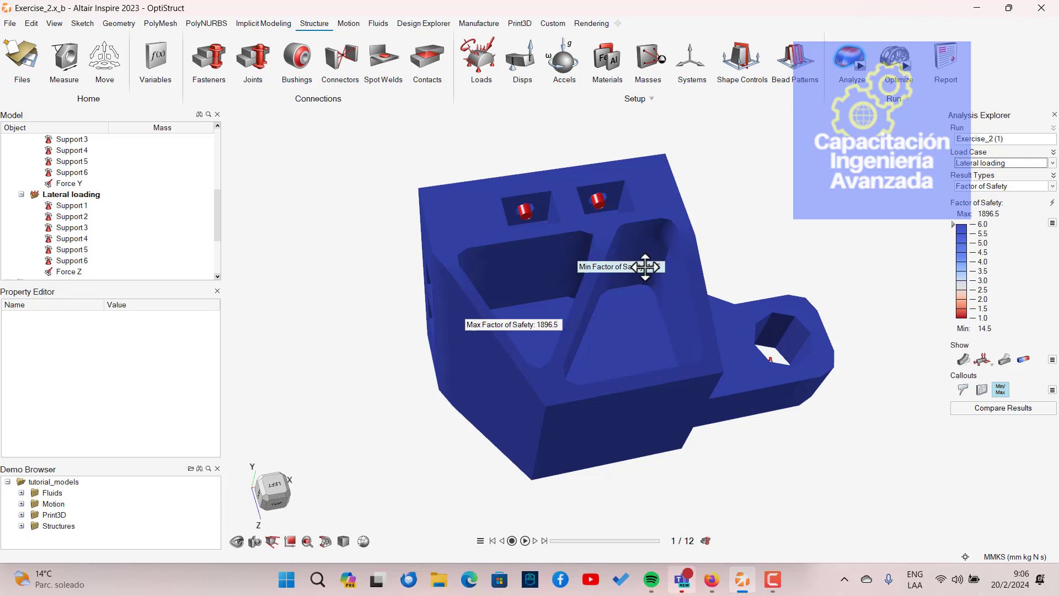
middle_drag(833, 344, 853, 301)
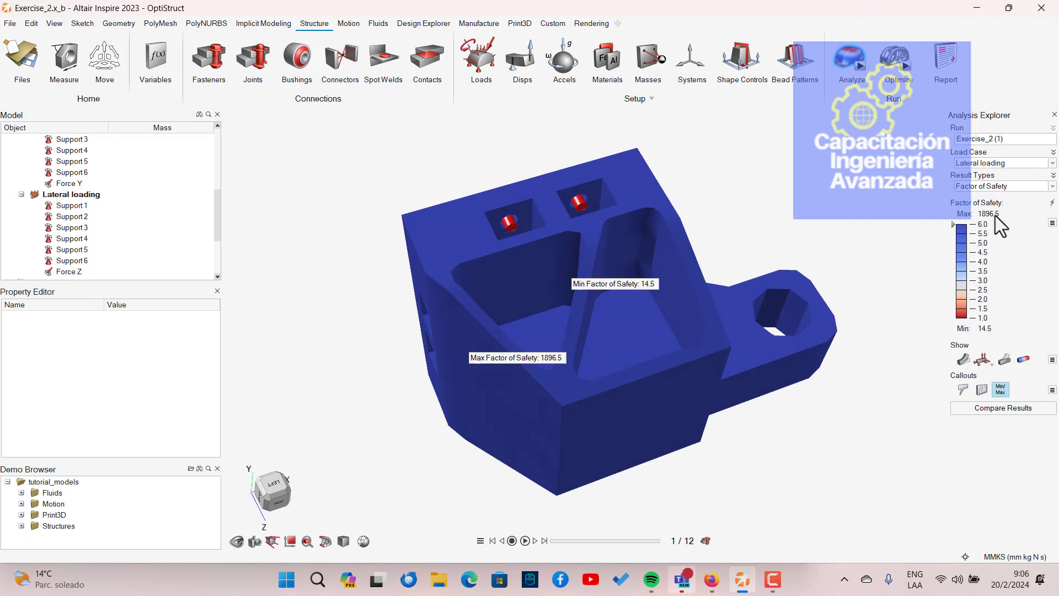
Display the von Mises Stress results on the bracket for the Lateral loading case.
click(987, 187)
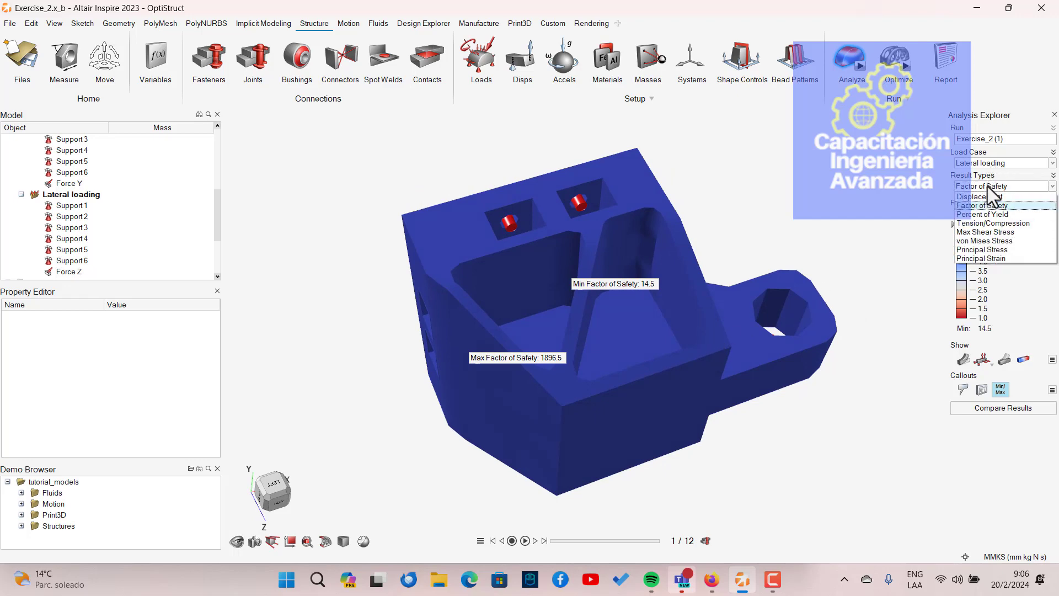
click(984, 254)
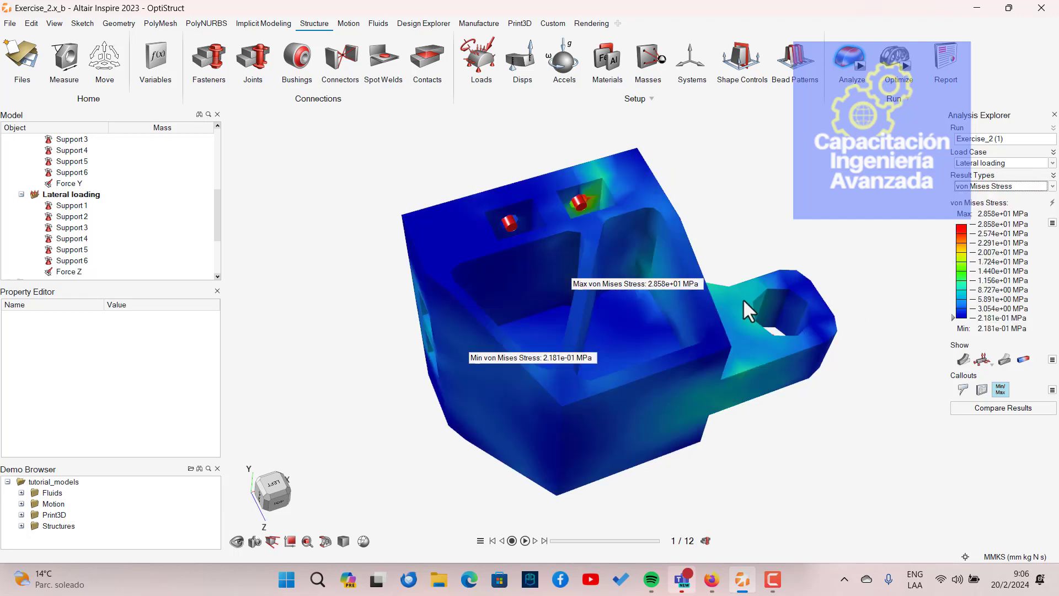
right_drag(742, 299, 484, 338)
Overlay the bracket's undeformed outline and the mesh element edges on the stress plot.
click(962, 361)
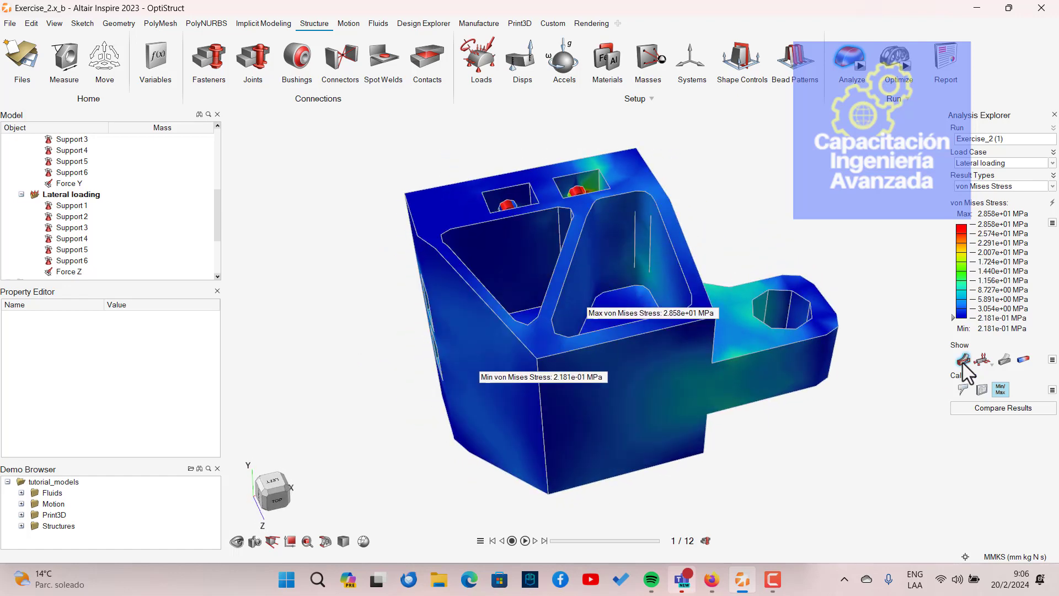
right_drag(822, 456, 617, 511)
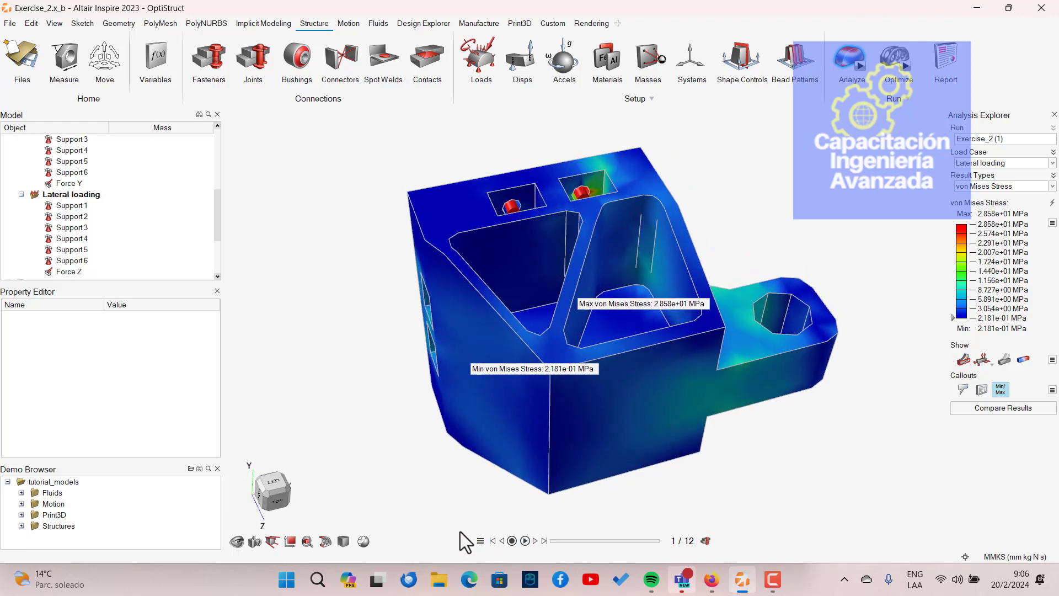
click(344, 541)
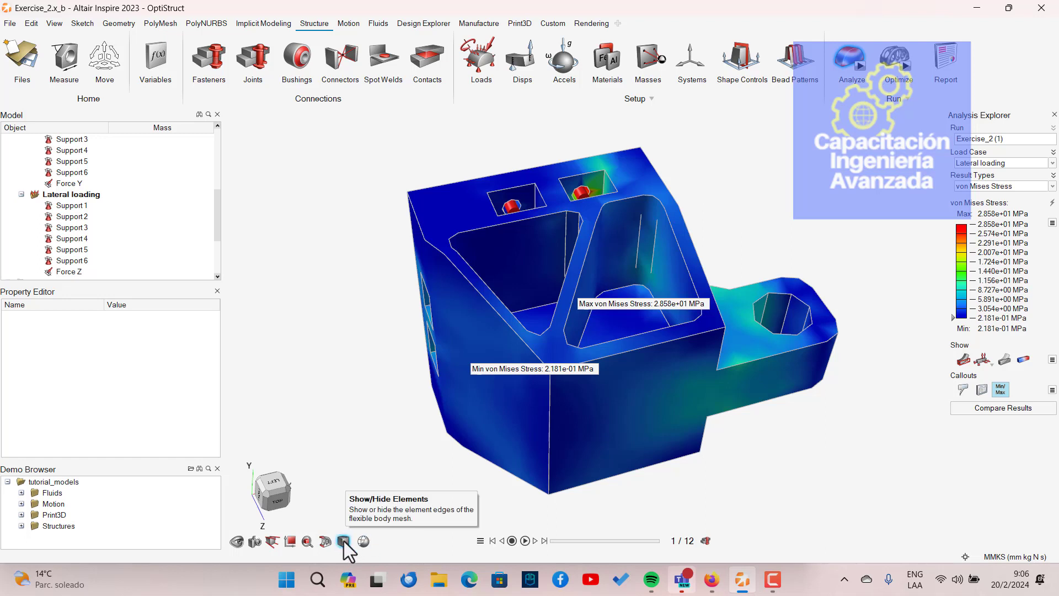
click(344, 542)
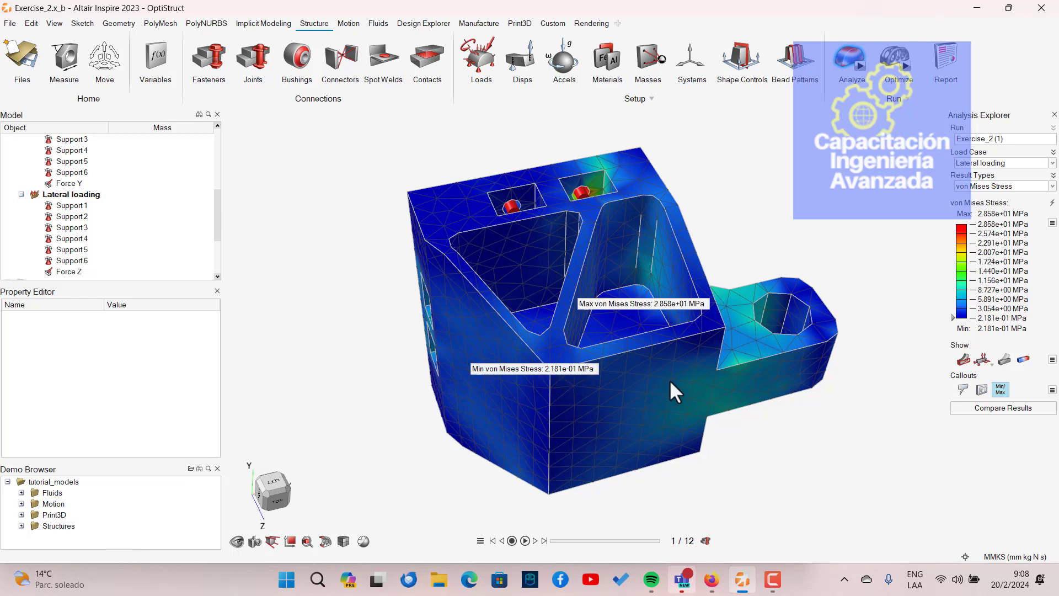
Examine the von Mises stress distribution around the support holes, the ribbed pockets and the lug with the force.
right_drag(669, 380, 622, 333)
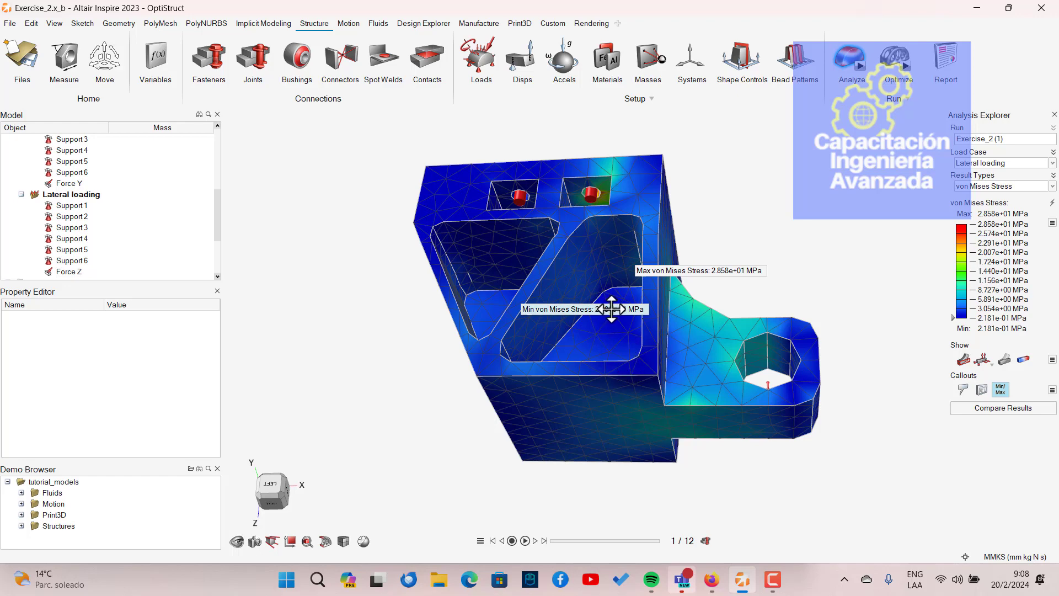
right_drag(731, 358, 654, 327)
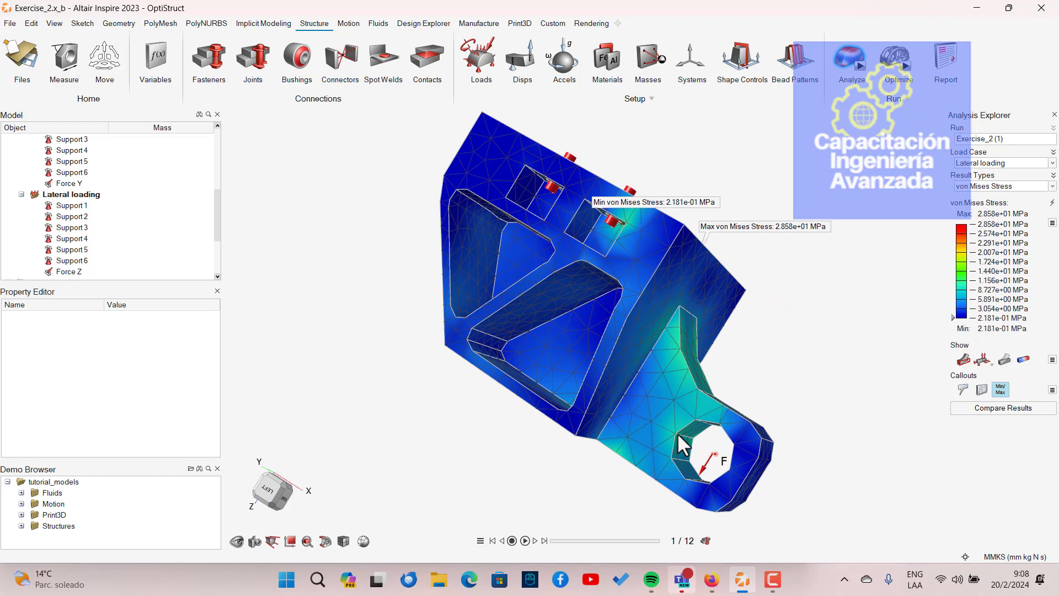
right_drag(677, 432, 636, 297)
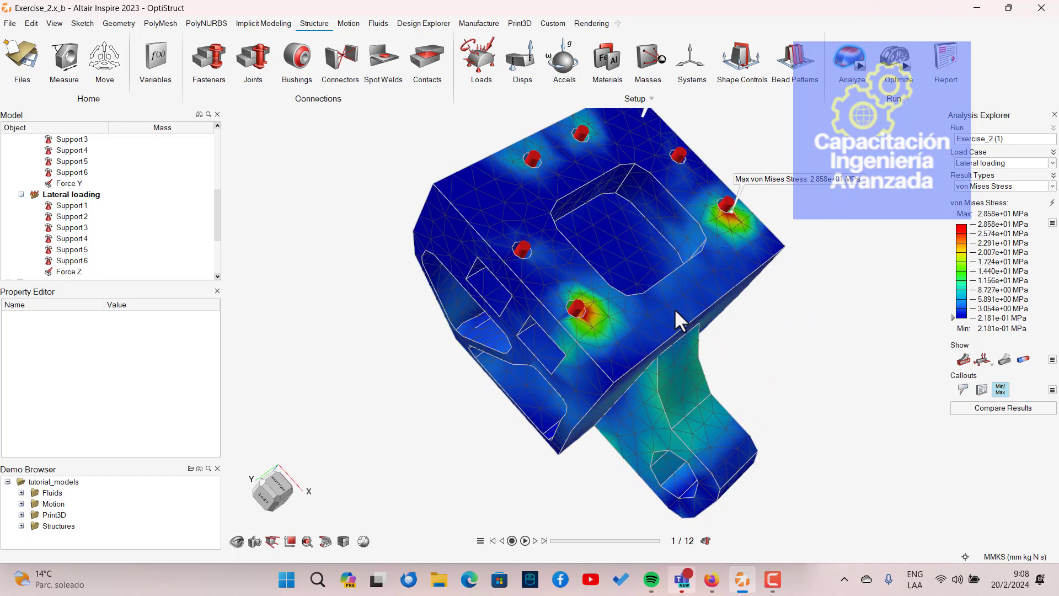
right_drag(693, 366, 574, 342)
right_drag(713, 330, 629, 393)
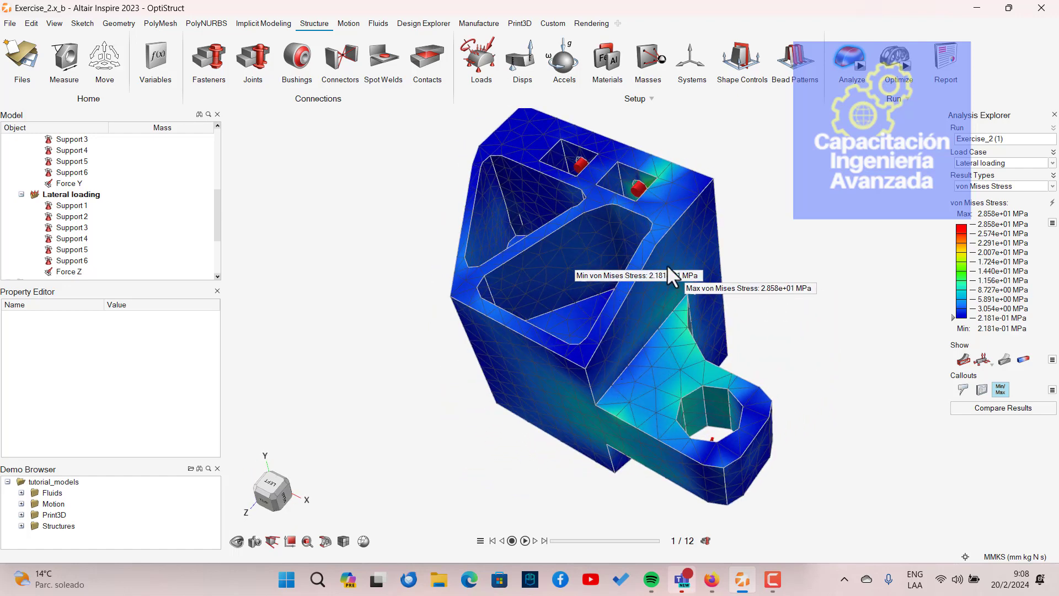
right_drag(642, 339, 672, 357)
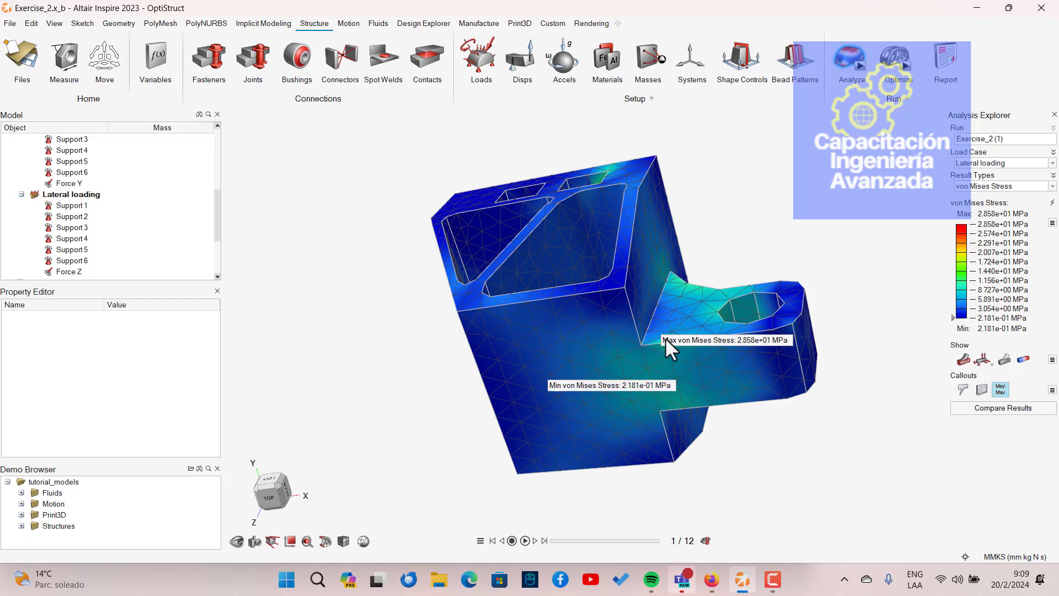
right_drag(673, 306, 653, 298)
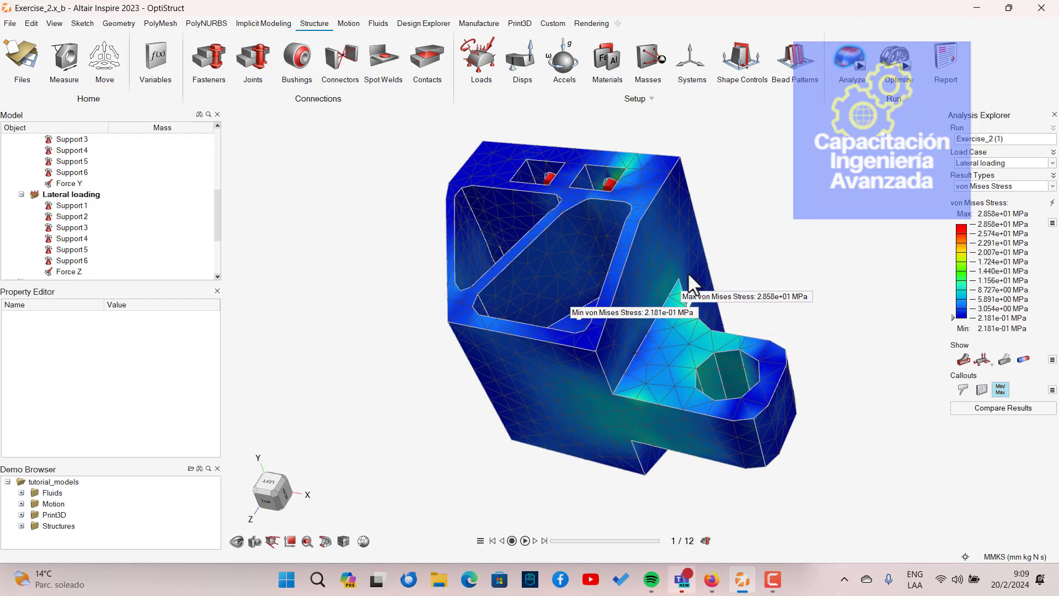
mouse_move(698, 260)
right_down()
mouse_move(578, 319)
mouse_move(619, 342)
mouse_move(687, 343)
mouse_move(680, 253)
right_up()
right_drag(528, 312, 564, 309)
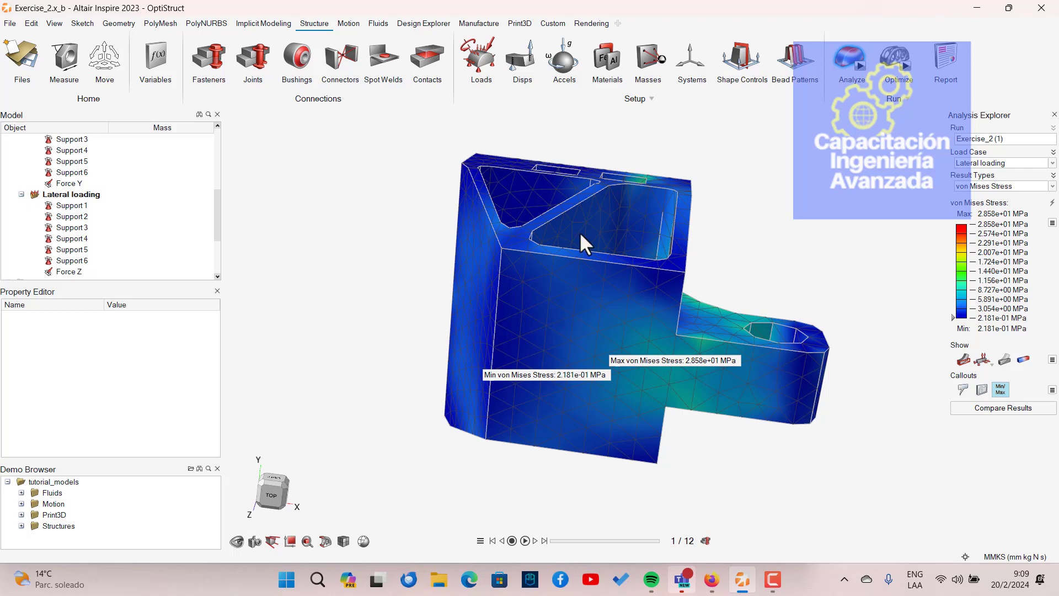
right_drag(663, 225, 559, 339)
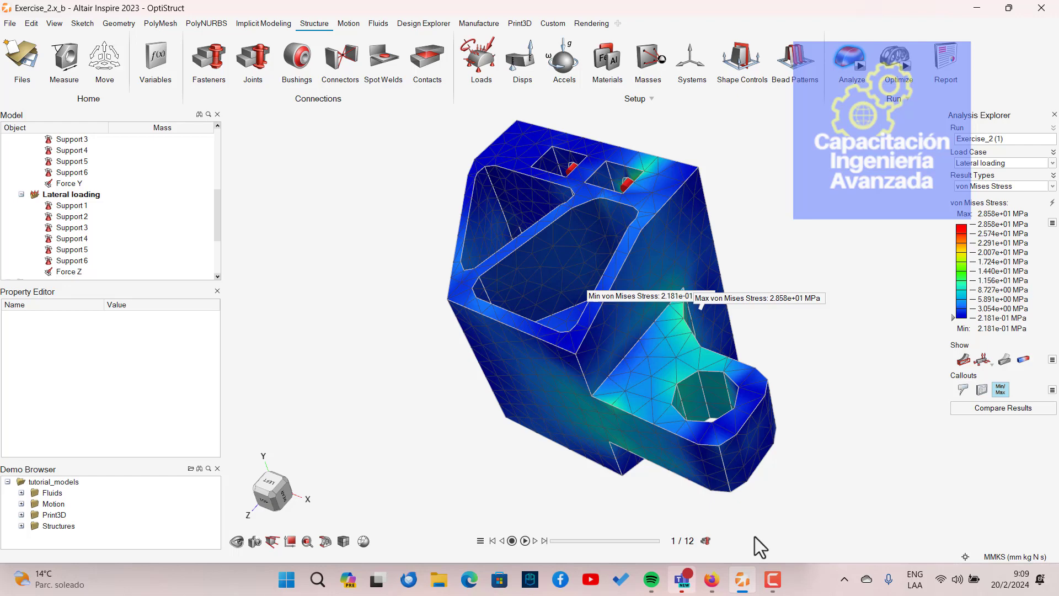
Display the Displacement results for the Lateral loading case, animate the deformation, and leave the analysis results.
click(963, 165)
click(956, 193)
click(956, 187)
click(969, 196)
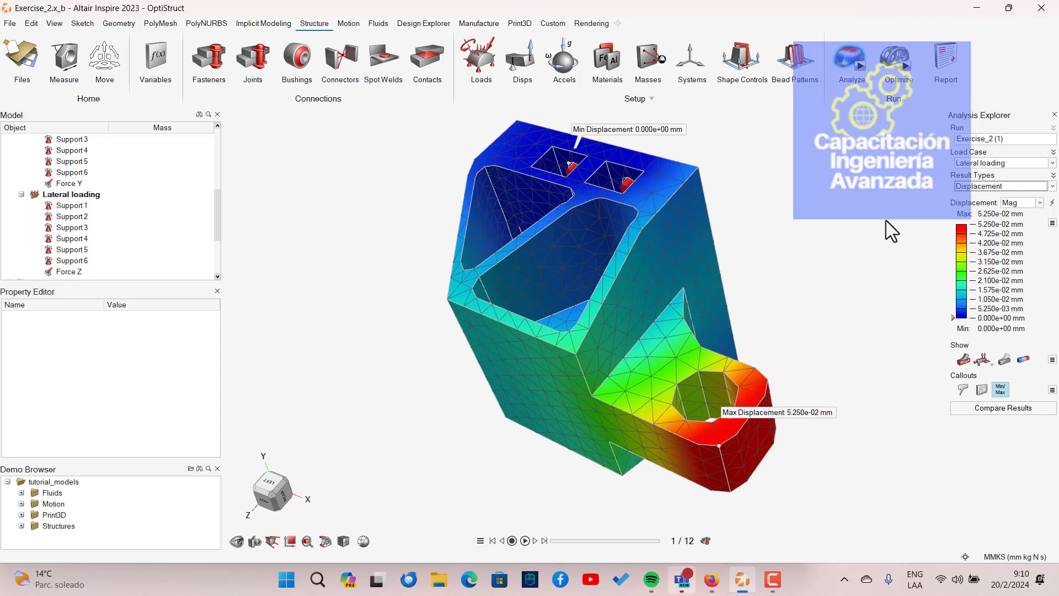
click(525, 538)
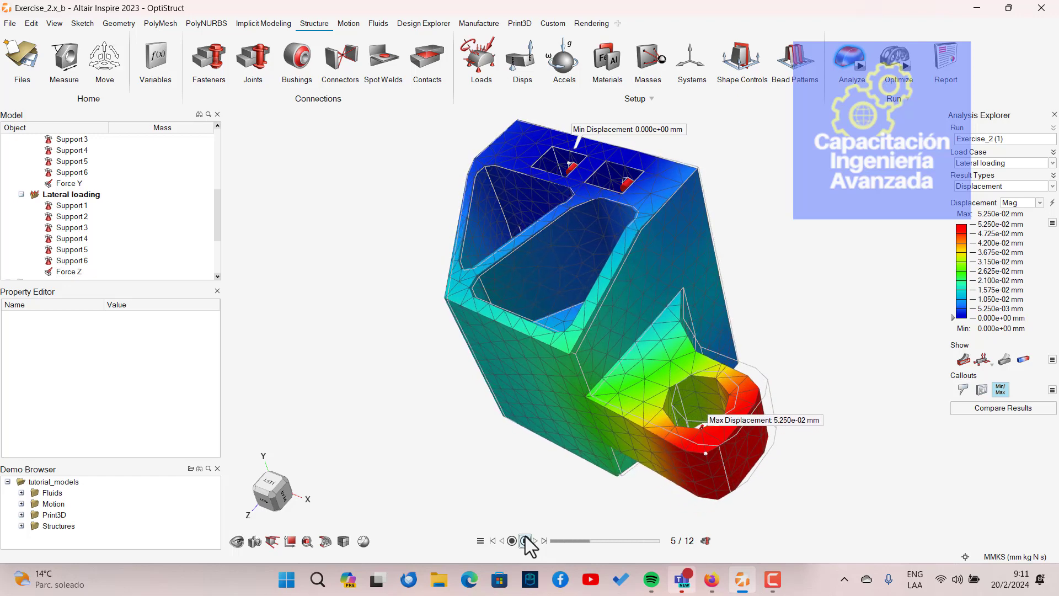
key(Escape)
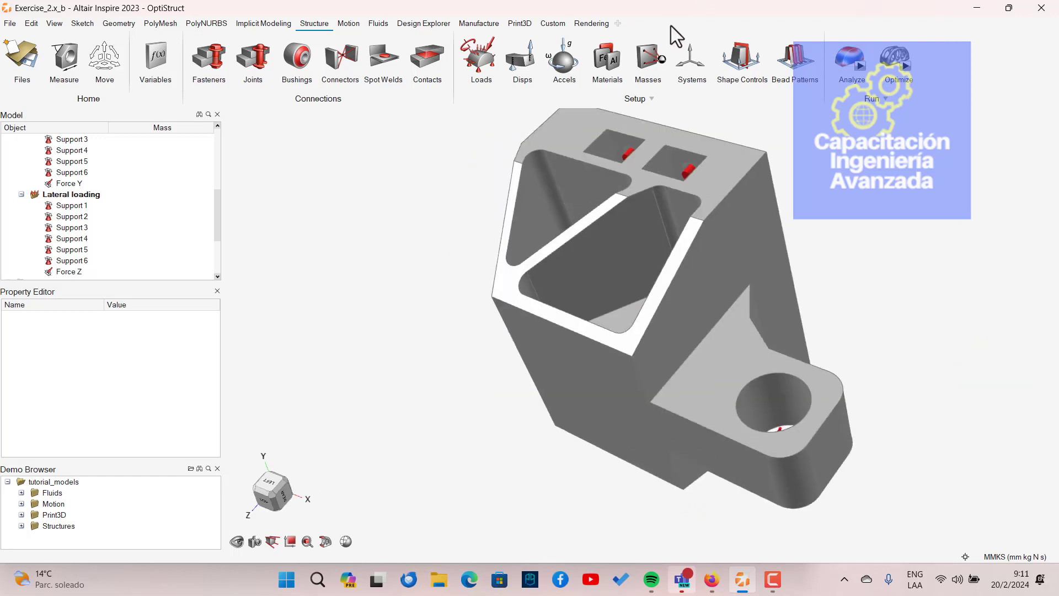
click(10, 23)
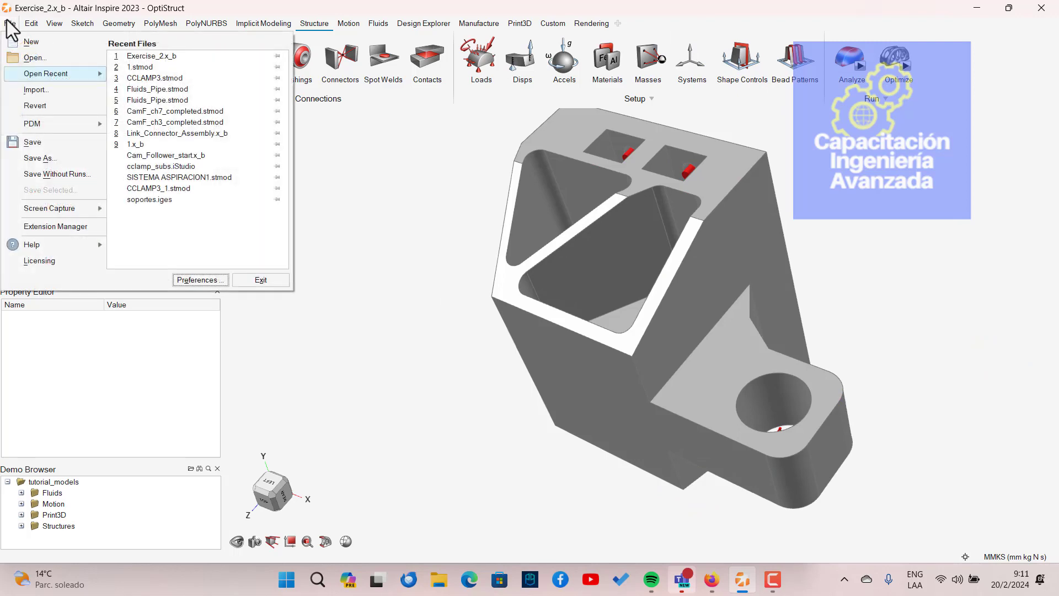
click(38, 159)
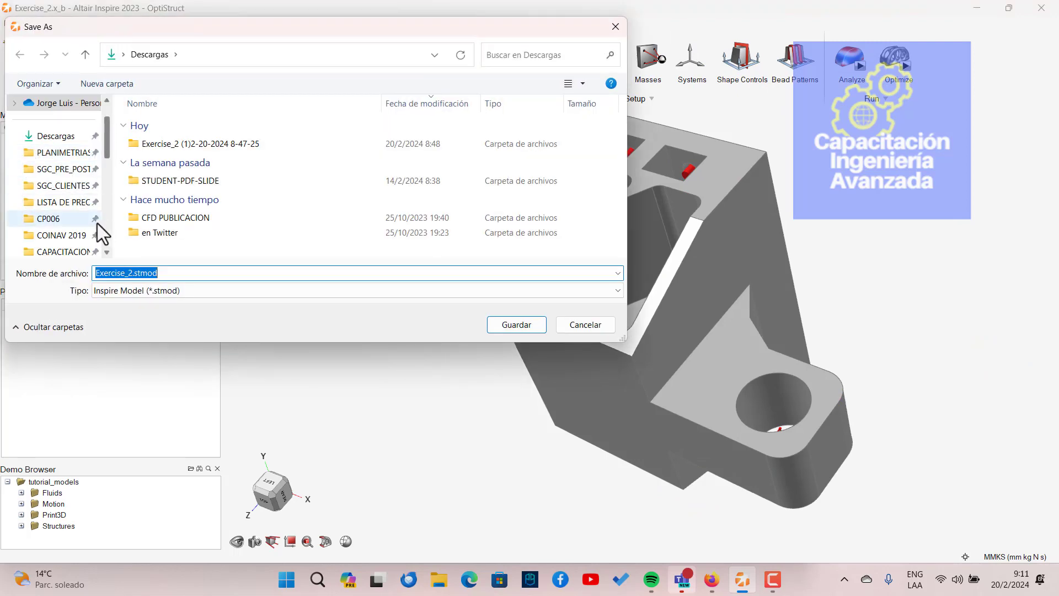
scroll(70, 217, down, 6)
scroll(71, 217, up, 3)
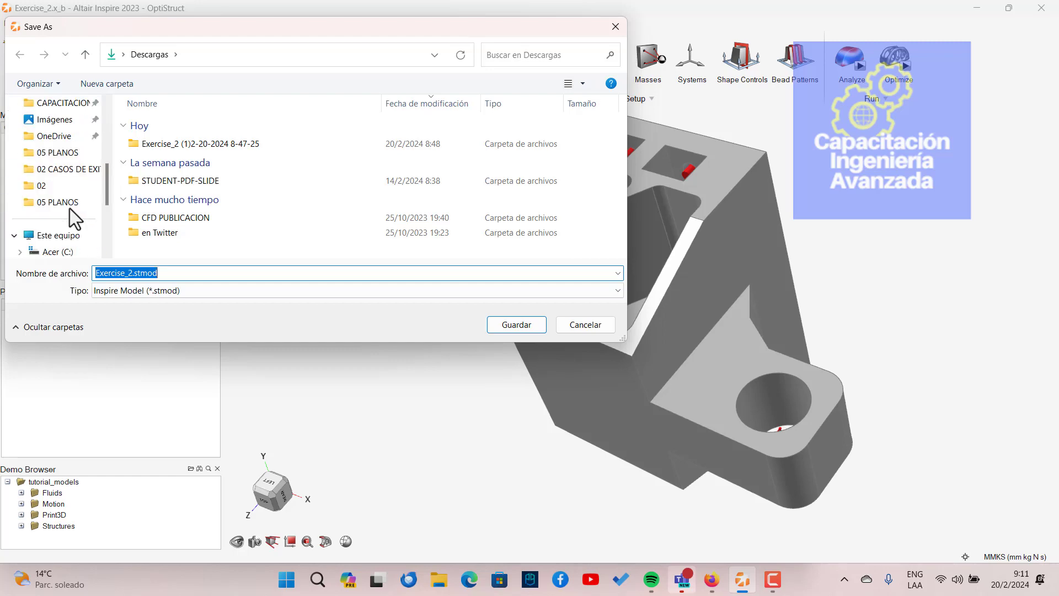
scroll(70, 217, down, 2)
key(Escape)
Save the model as Exercise_2.stmod in the Inspire Model format in the Descargas folder.
click(10, 23)
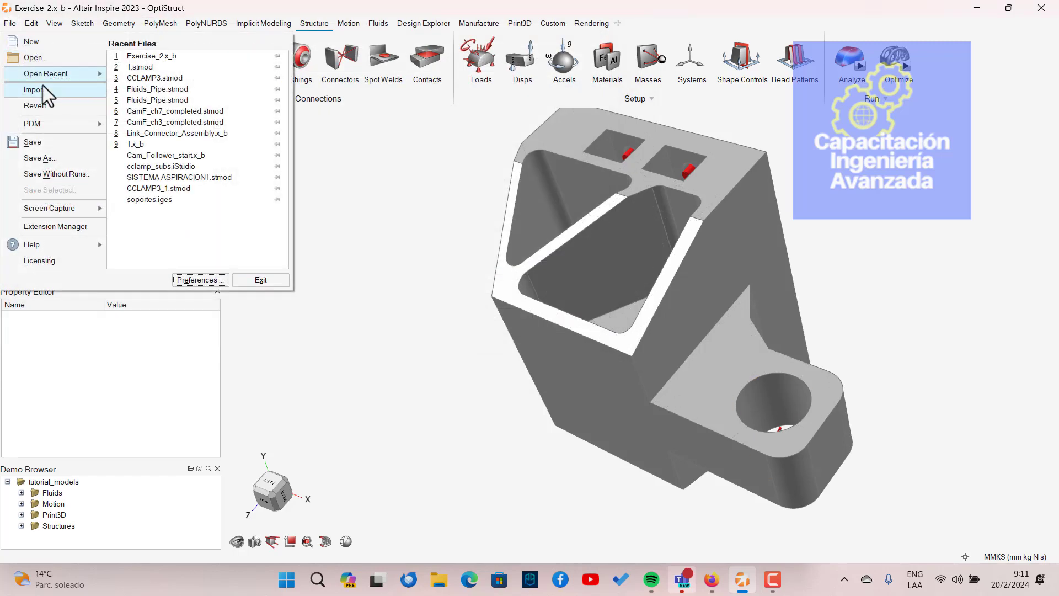
click(54, 159)
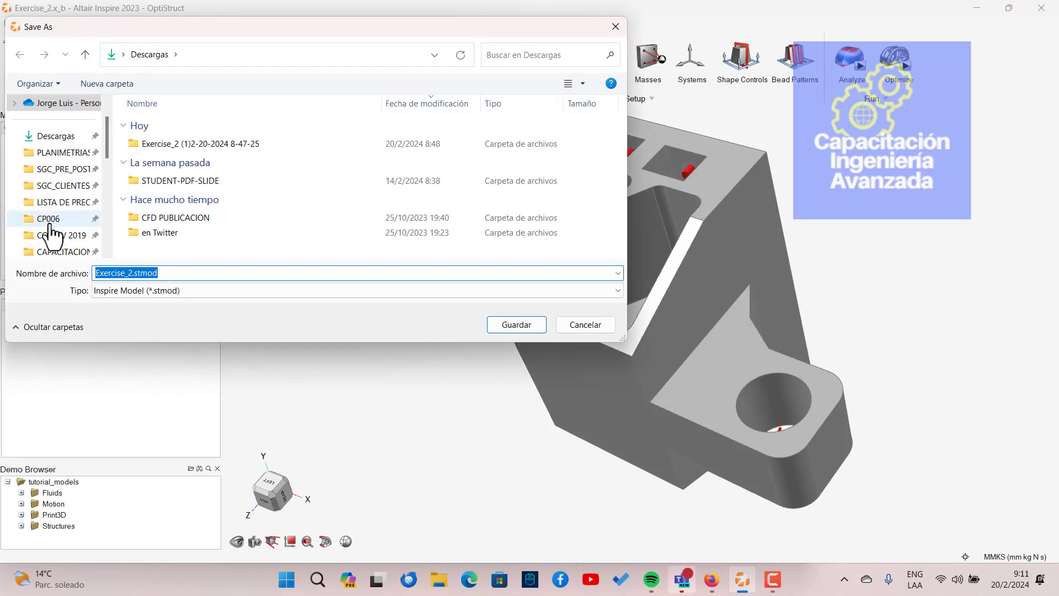
scroll(53, 229, down, 3)
scroll(53, 226, up, 2)
click(520, 325)
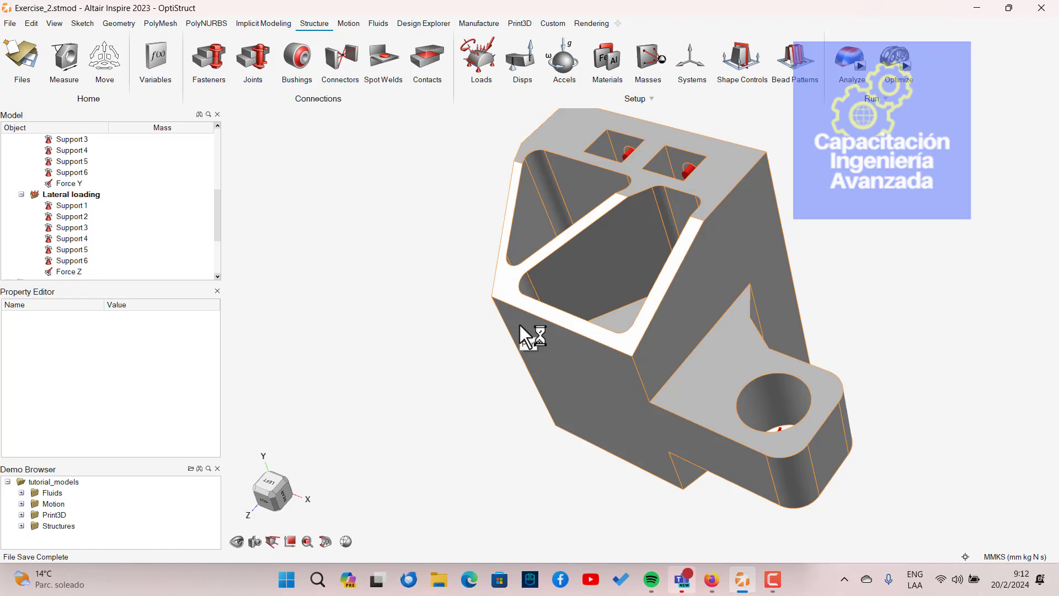
right_drag(527, 470, 553, 386)
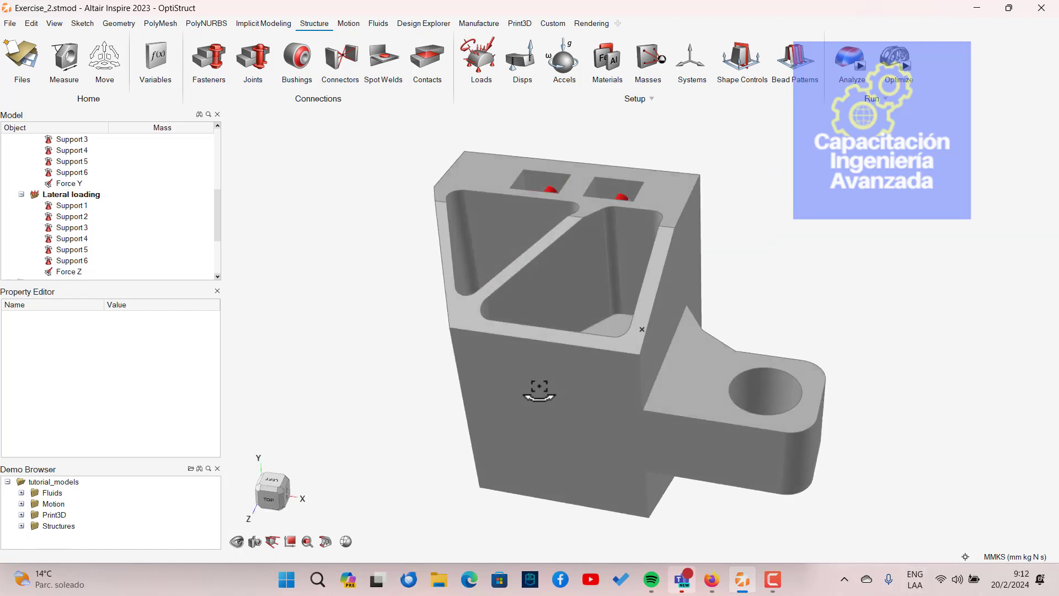
mouse_move(820, 338)
right_down()
mouse_move(803, 407)
mouse_move(822, 398)
mouse_move(832, 326)
mouse_move(842, 328)
mouse_move(827, 342)
right_up()
middle_drag(711, 355, 767, 242)
middle_drag(624, 317, 604, 253)
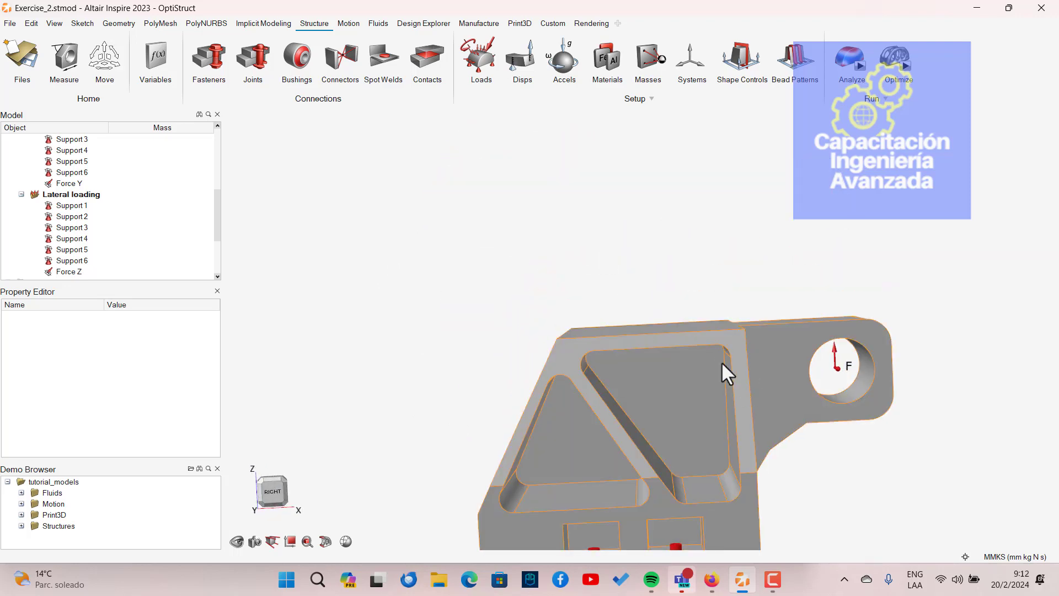
right_drag(721, 361, 634, 346)
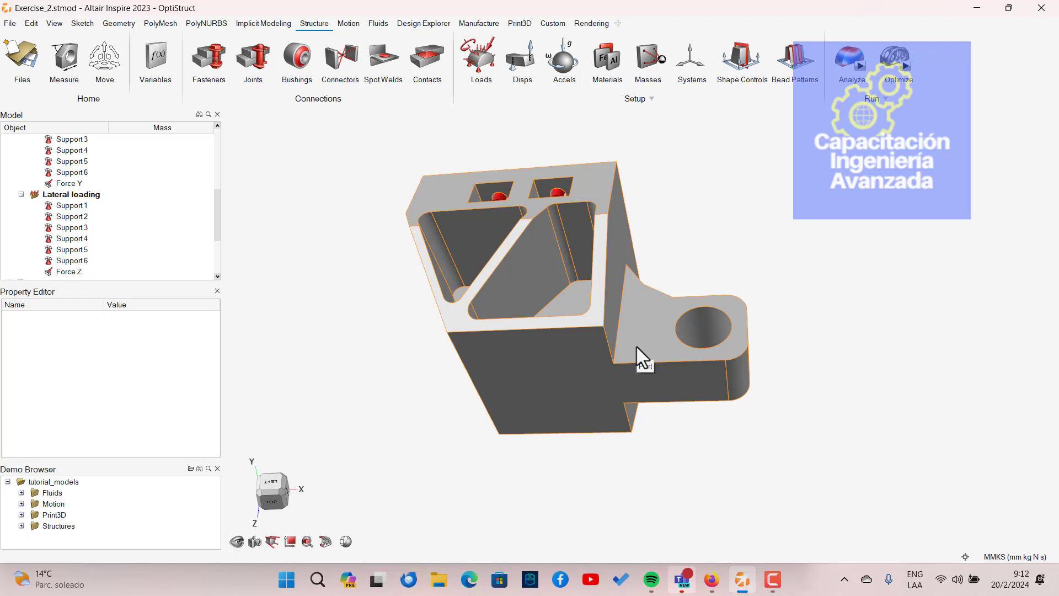
click(772, 579)
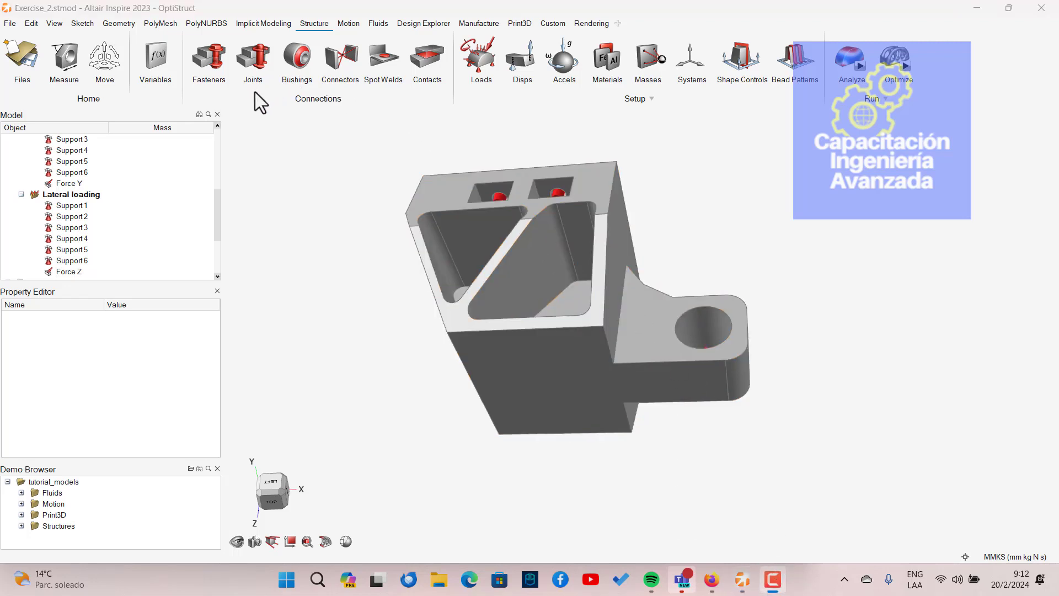
click(388, 271)
right_drag(349, 282, 644, 392)
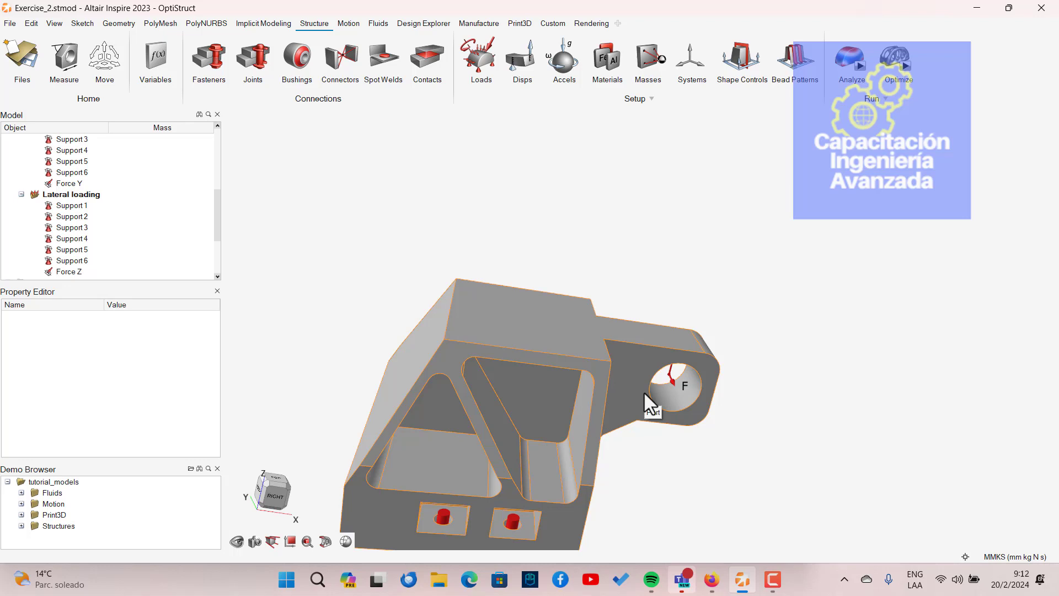
mouse_move(656, 335)
right_down()
mouse_move(697, 296)
mouse_move(703, 328)
mouse_move(634, 300)
mouse_move(669, 338)
mouse_move(677, 332)
right_up()
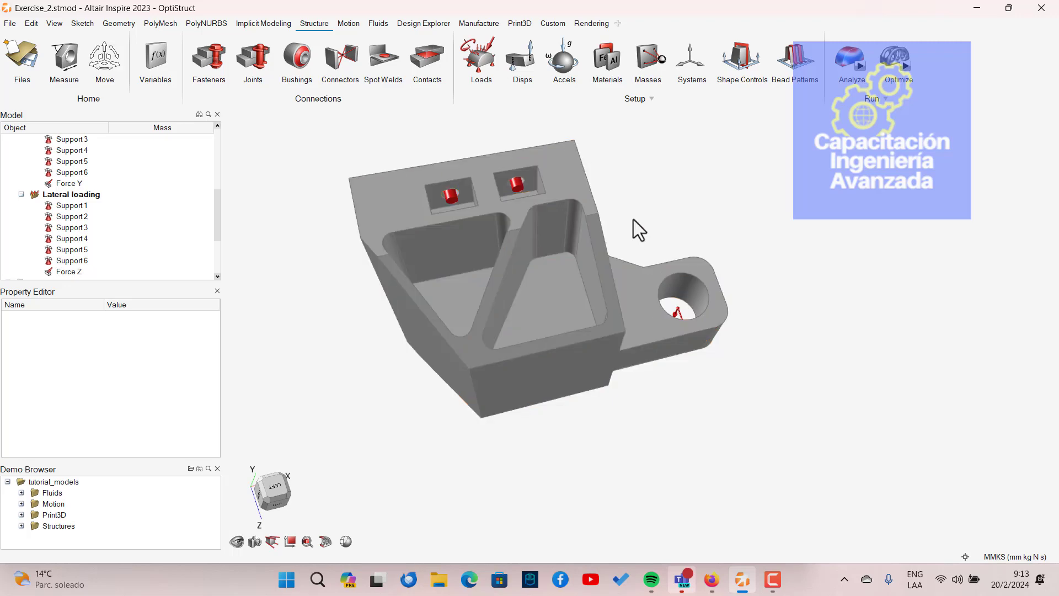
click(709, 266)
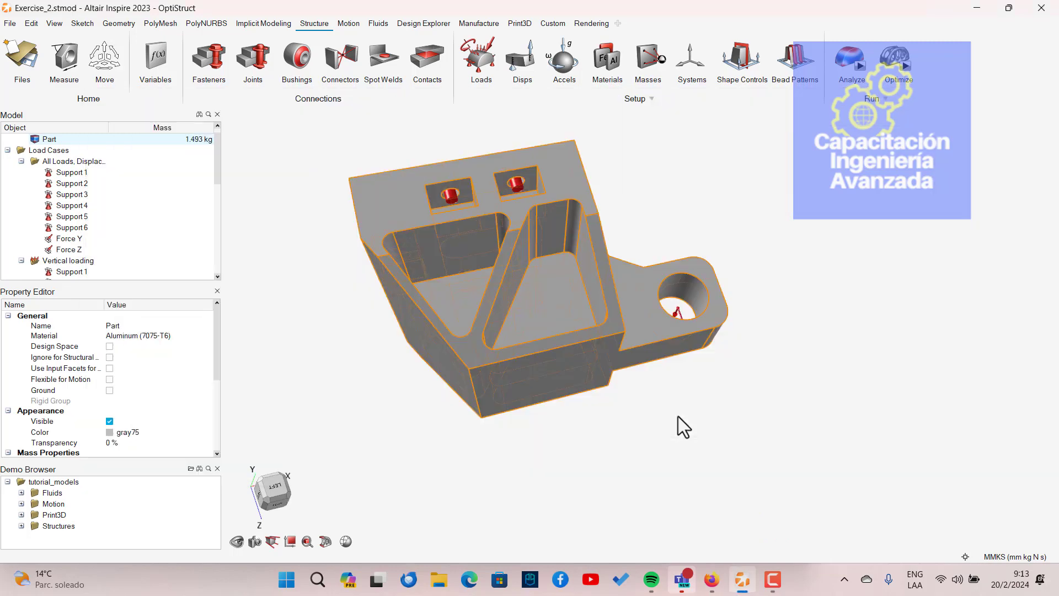
click(740, 425)
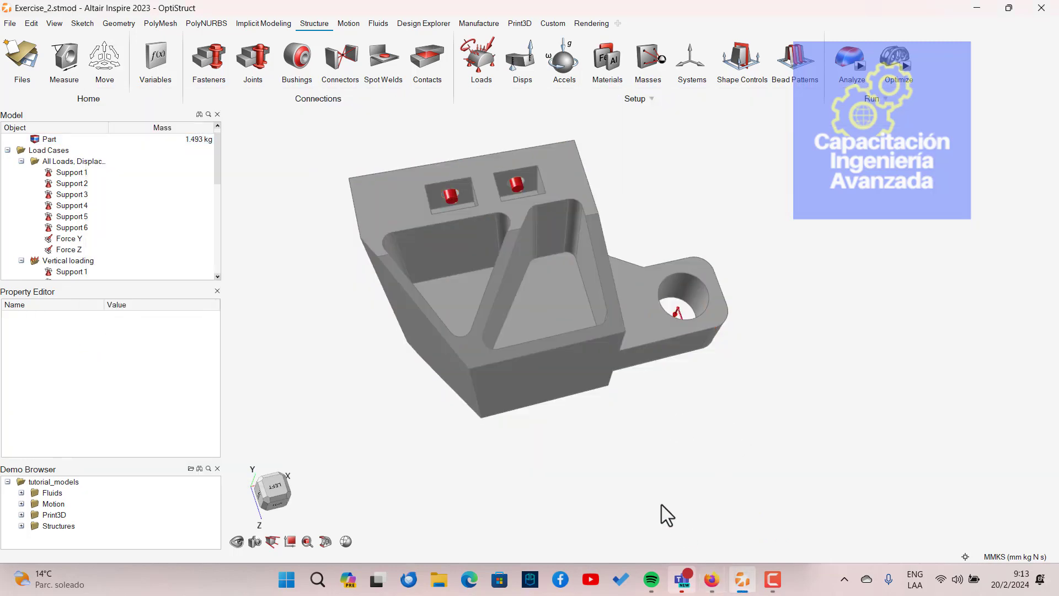
right_drag(657, 501, 714, 527)
right_drag(700, 385, 631, 513)
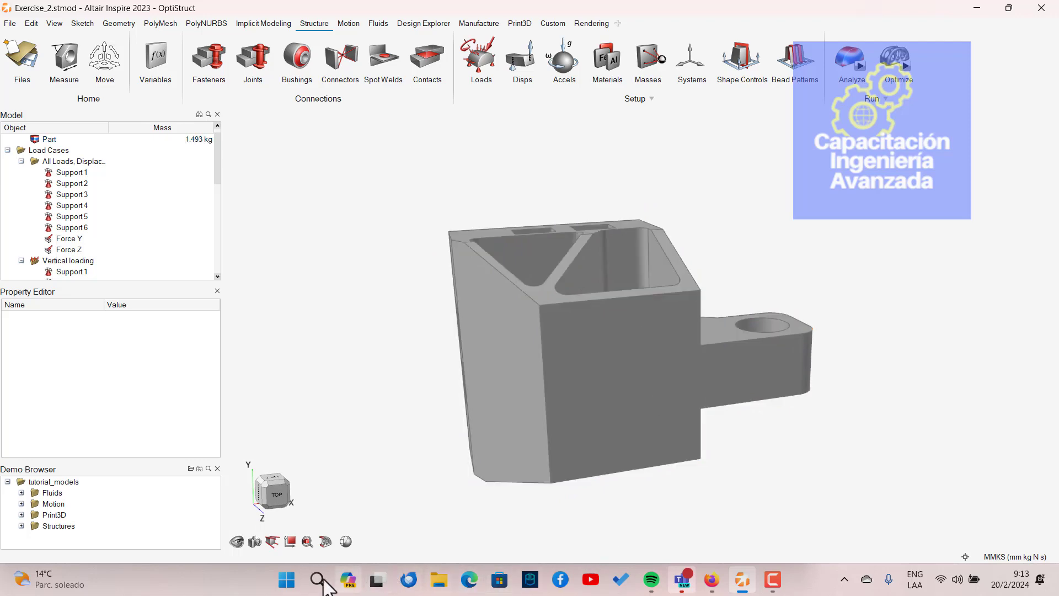
Switch to Firefox and open the course document 06-Geometry-Preparation-v2021-FEB16-2021 in a new tab.
click(712, 579)
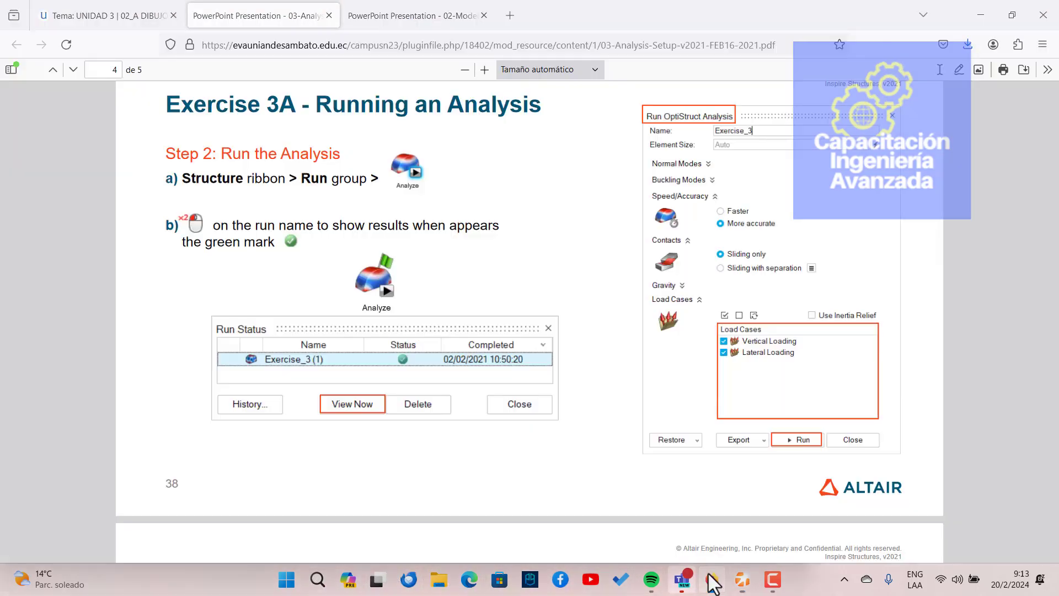
click(100, 19)
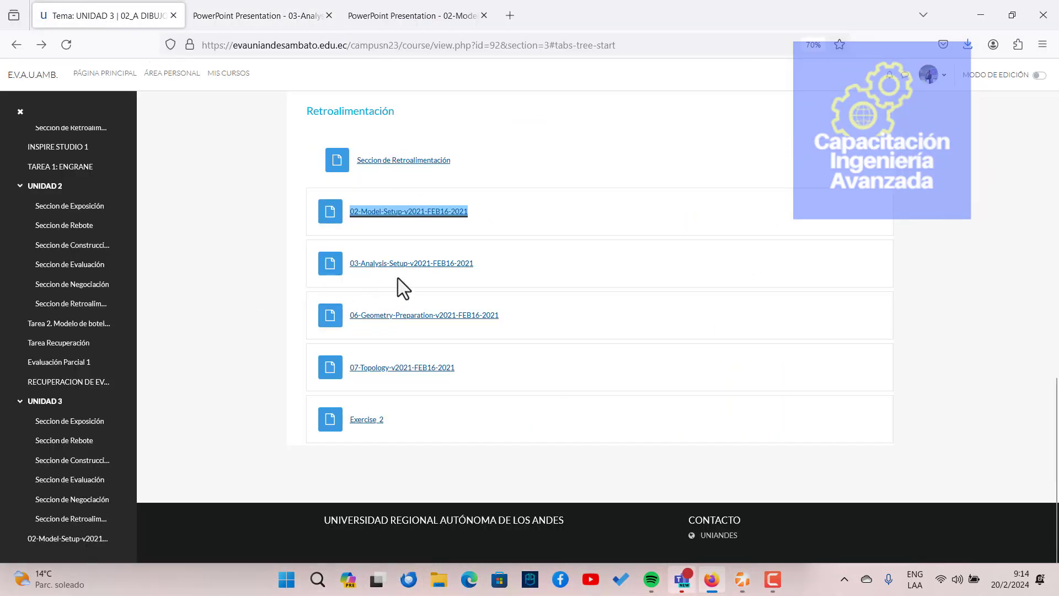
right_click(416, 319)
click(451, 331)
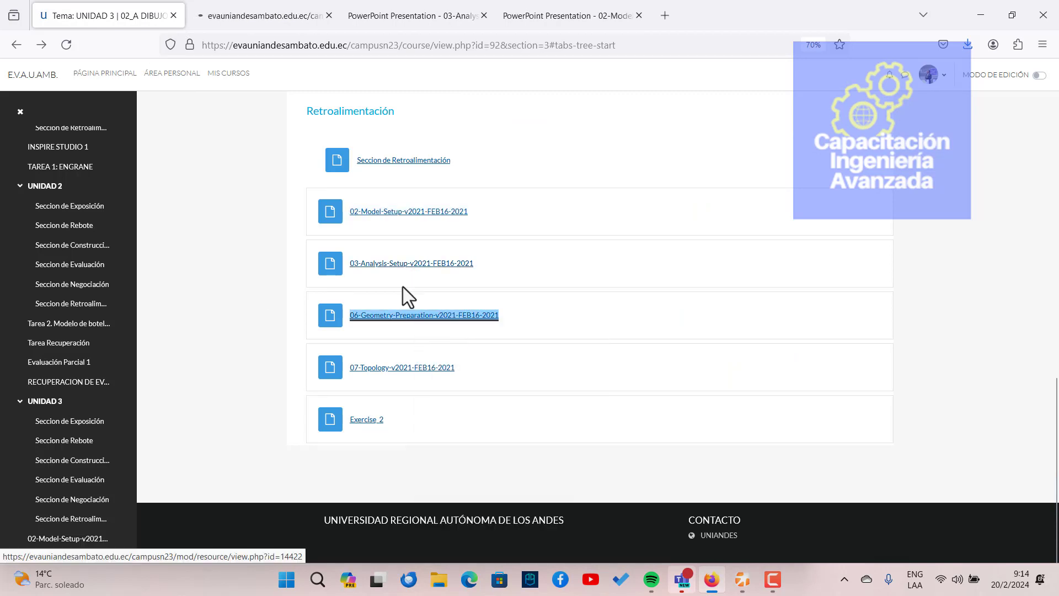
click(249, 22)
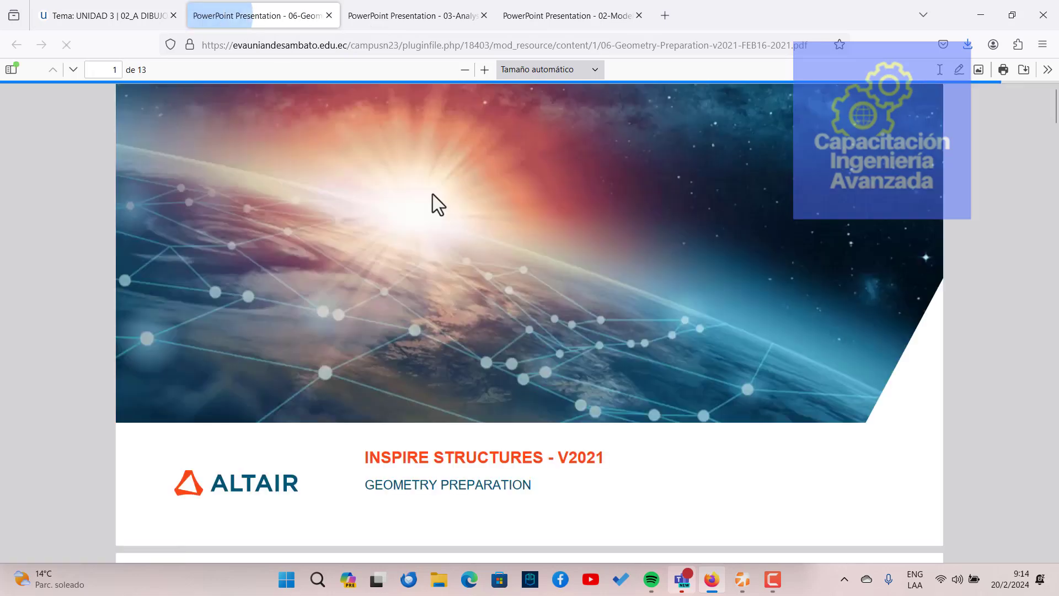
Read the Exercise 6A goals and the Step 1 partition instructions, comparing the pictured part with the bracket in Inspire.
scroll(413, 330, down, 5)
scroll(414, 329, down, 4)
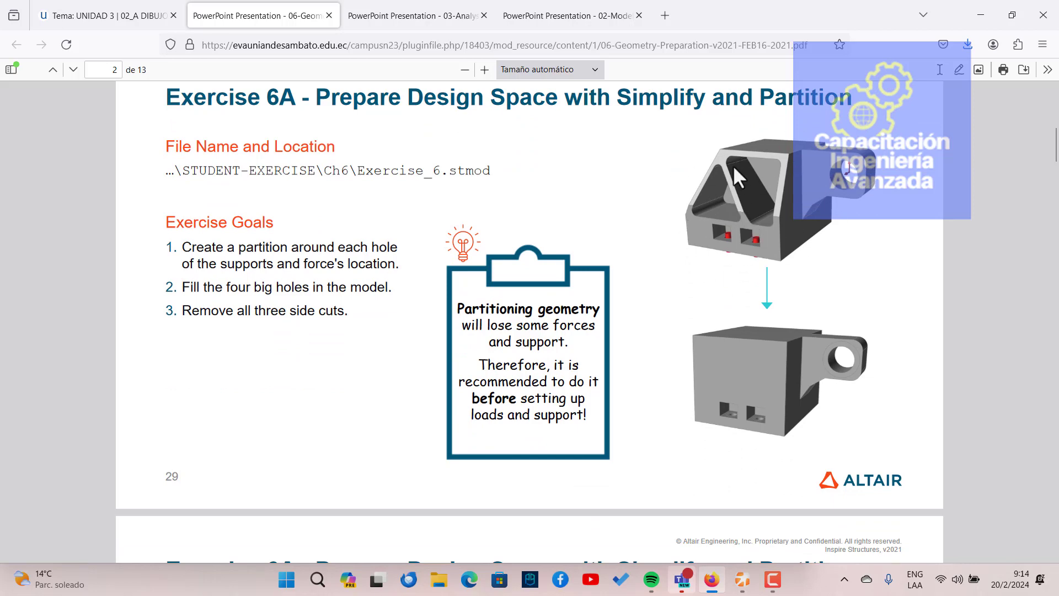
key(alt+Tab)
right_drag(647, 323, 629, 254)
key(alt+Tab)
scroll(778, 331, up, 8)
scroll(773, 358, down, 9)
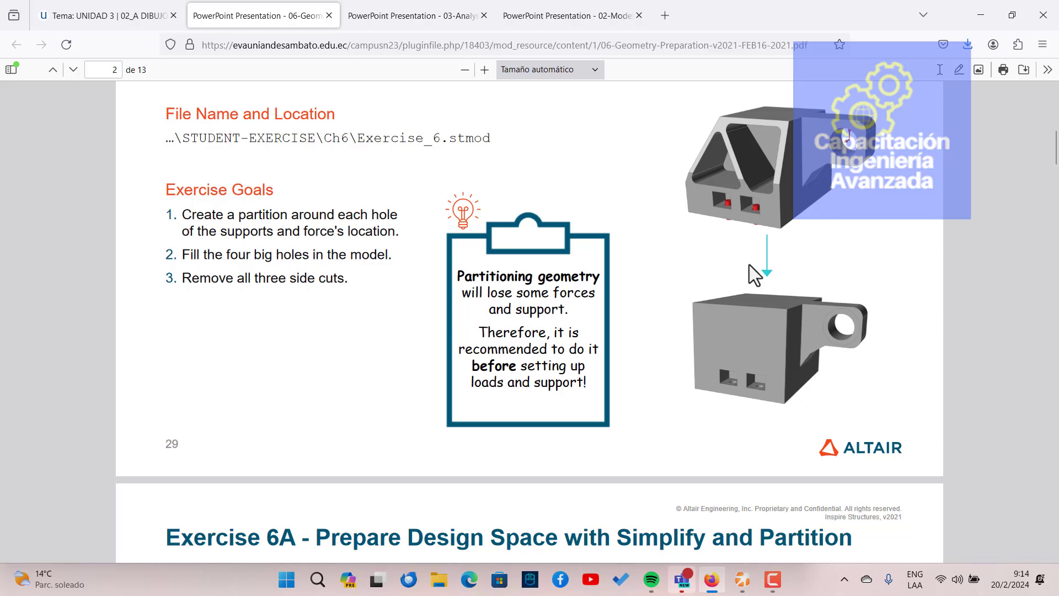
scroll(767, 367, down, 4)
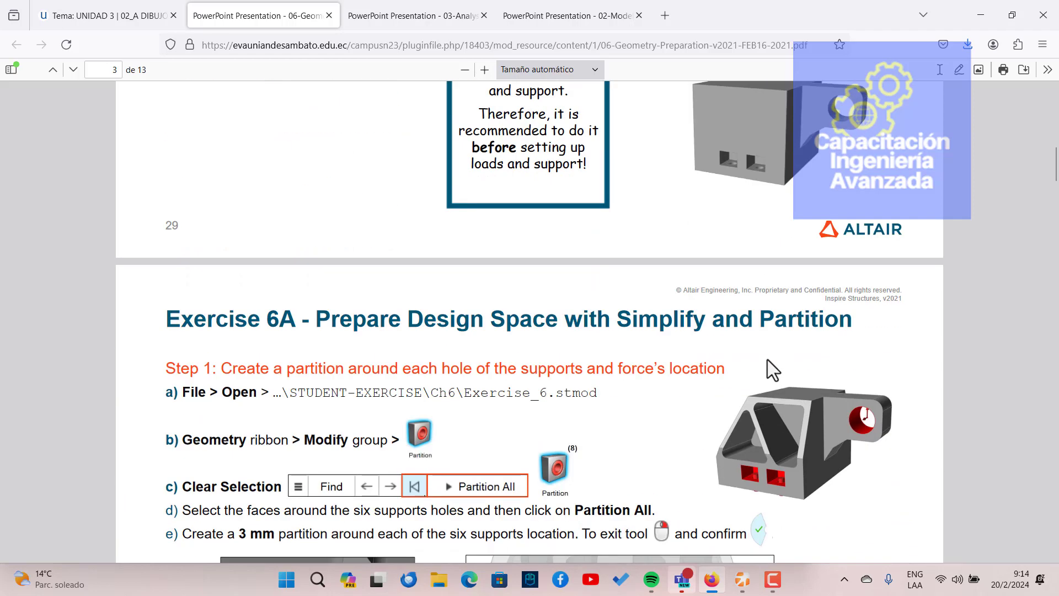
scroll(765, 356, down, 3)
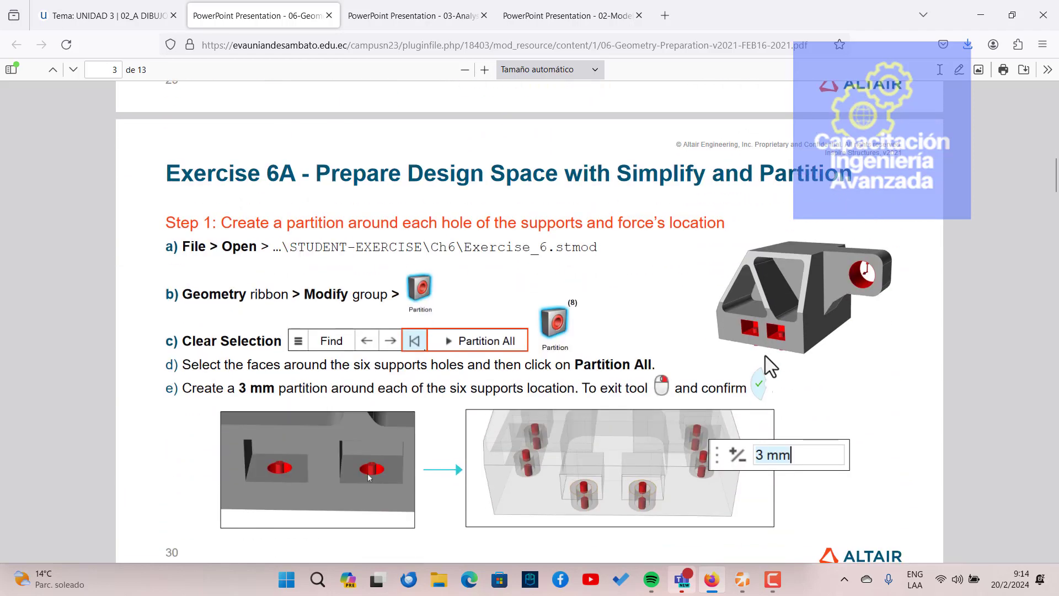
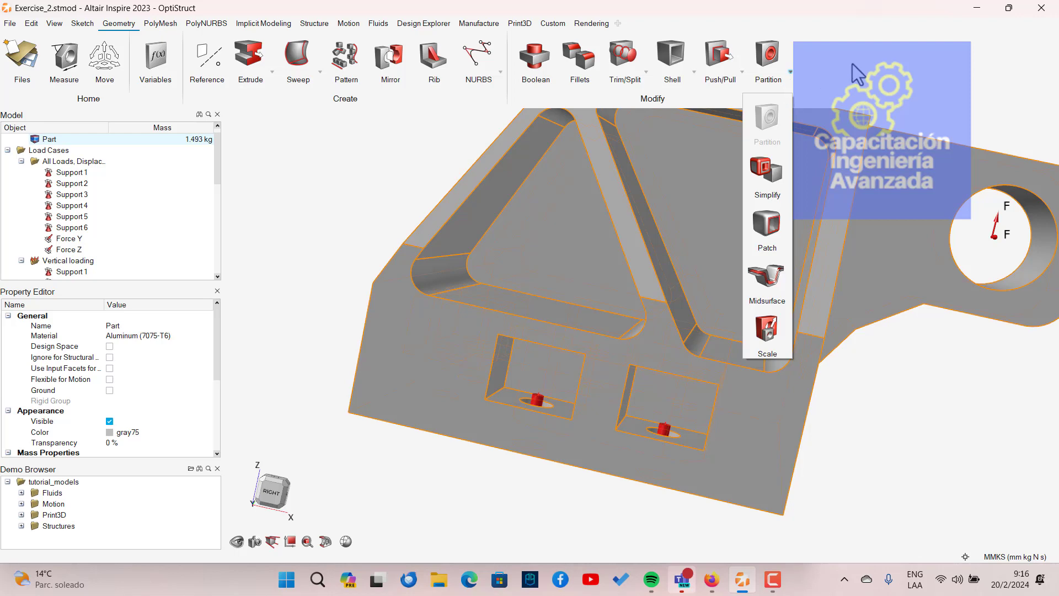
Start the Partition tool on the bracket in Inspire and check the guide's instructions for partitioning the support holes.
click(863, 59)
right_drag(665, 204, 678, 223)
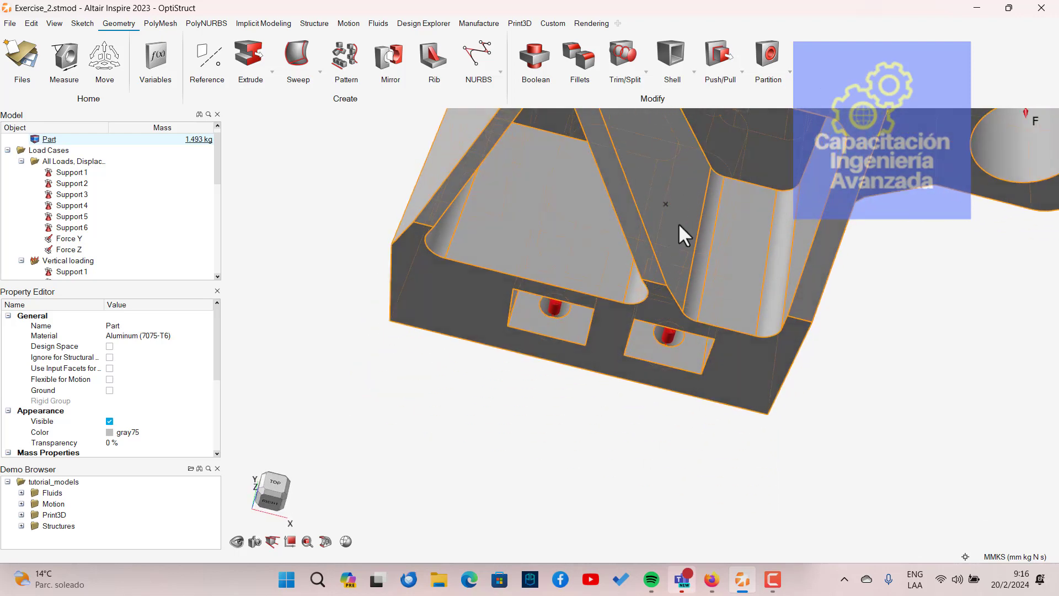
click(759, 63)
mouse_move(634, 402)
right_down()
mouse_move(667, 372)
mouse_move(719, 217)
mouse_move(700, 330)
right_up()
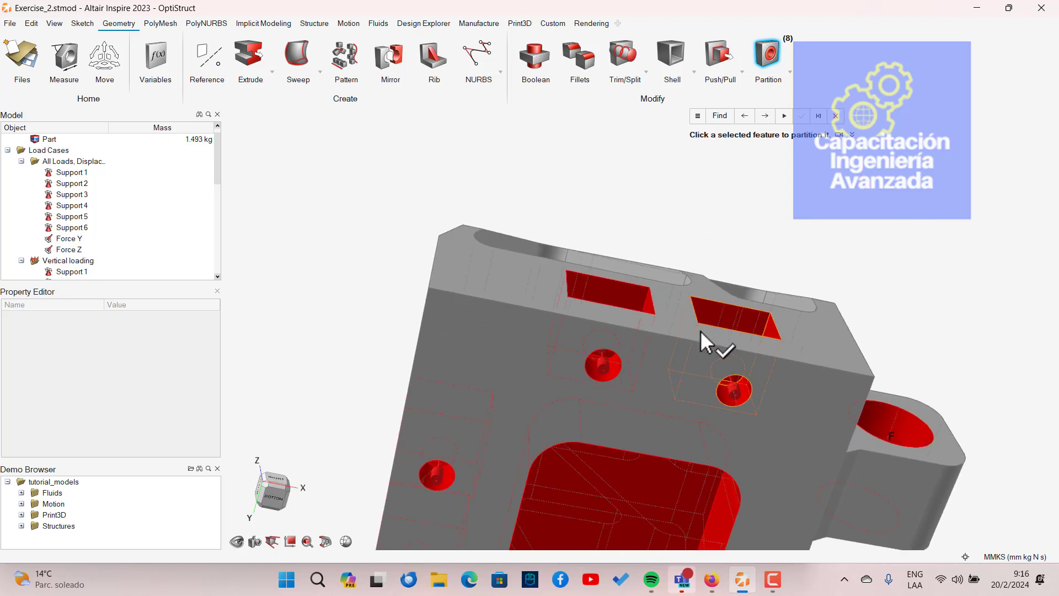
key(alt+Tab)
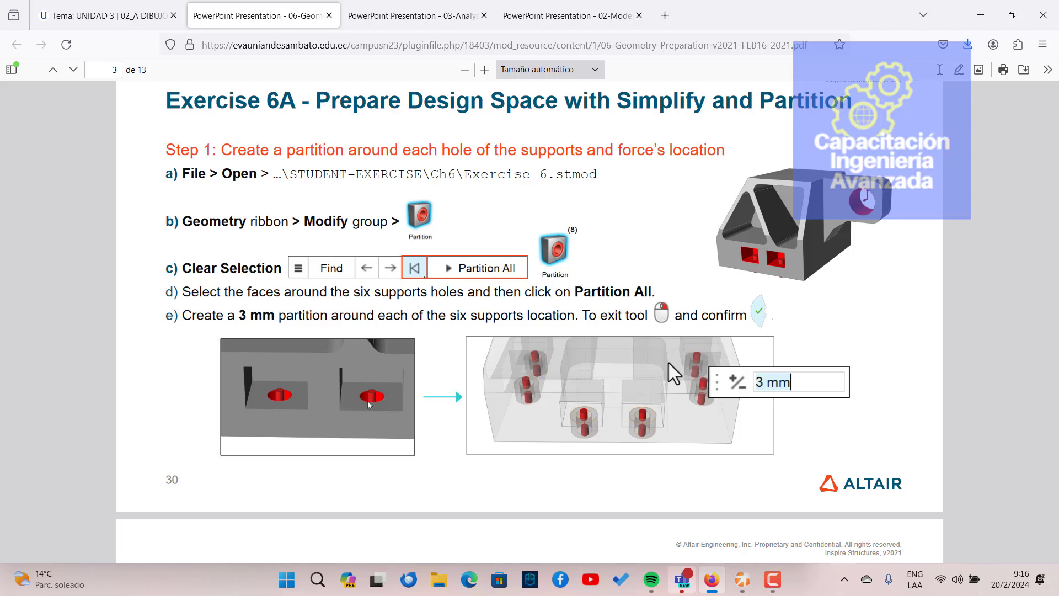
key(alt+Tab)
Remove the rectangular faces of the first pocket on the bracket's right-view side from the partition selection, keeping its support hole.
middle_drag(602, 366, 558, 477)
click(579, 374)
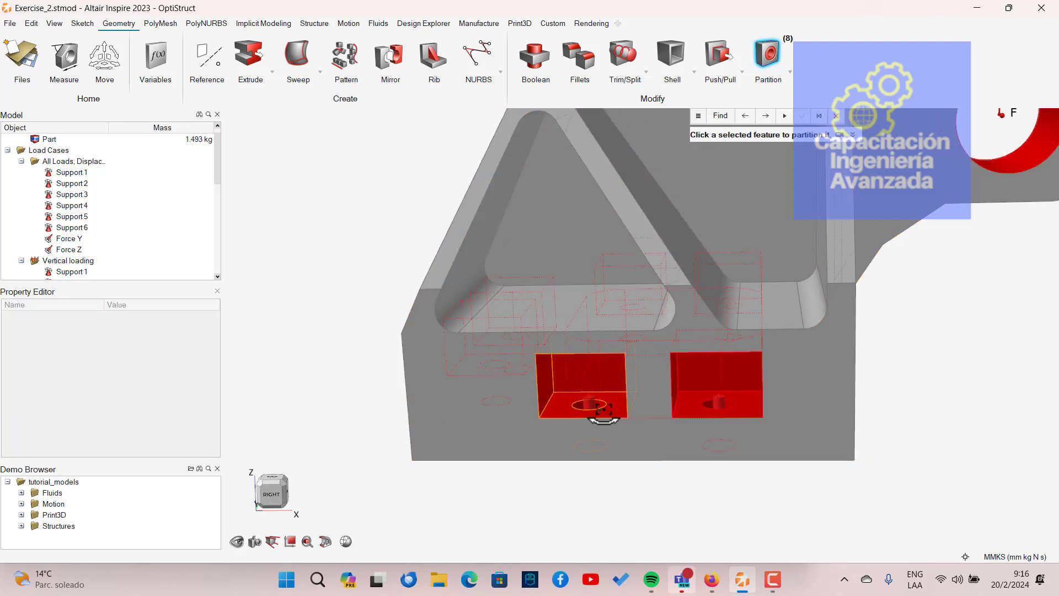
middle_drag(597, 415, 613, 388)
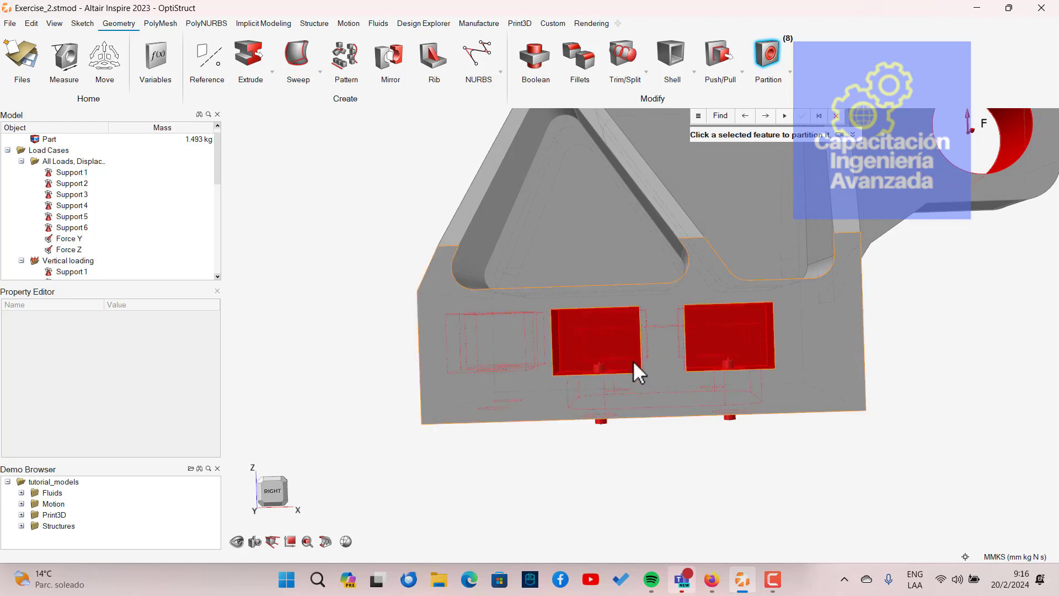
right_drag(633, 360, 686, 358)
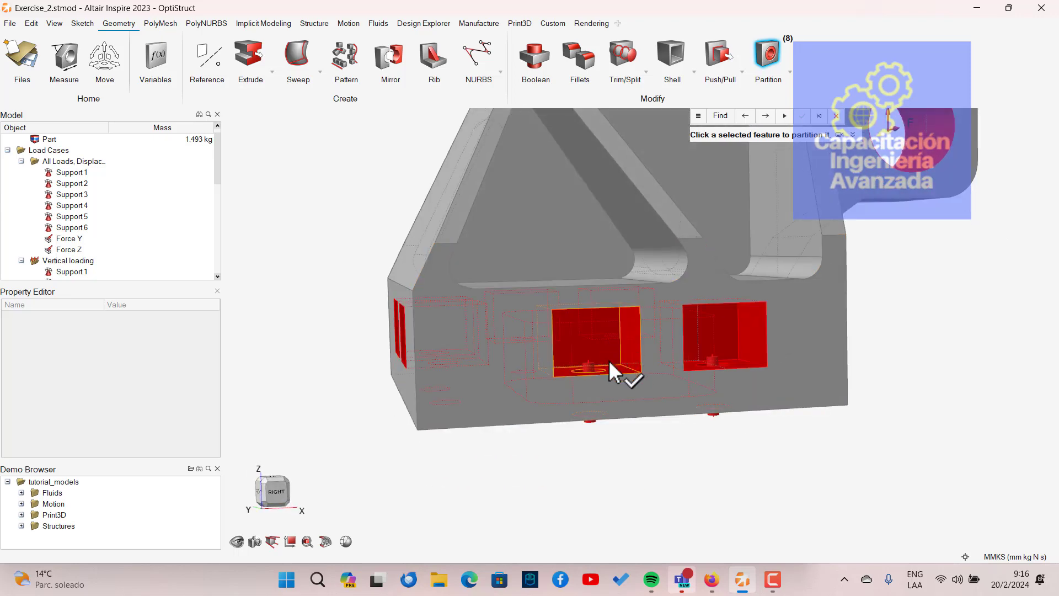
right_drag(590, 324, 548, 291)
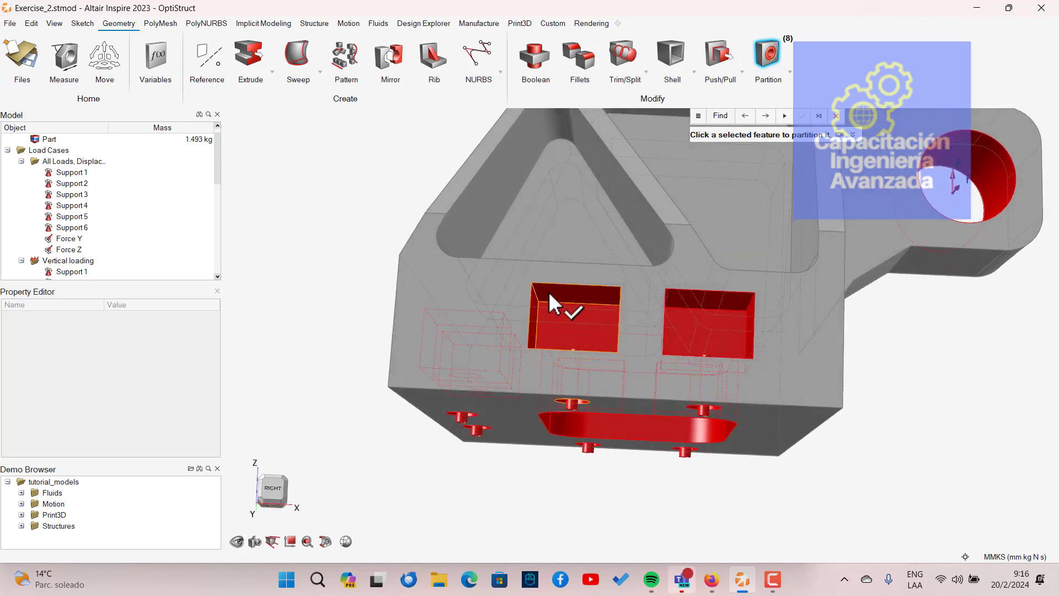
right_drag(582, 354, 560, 306)
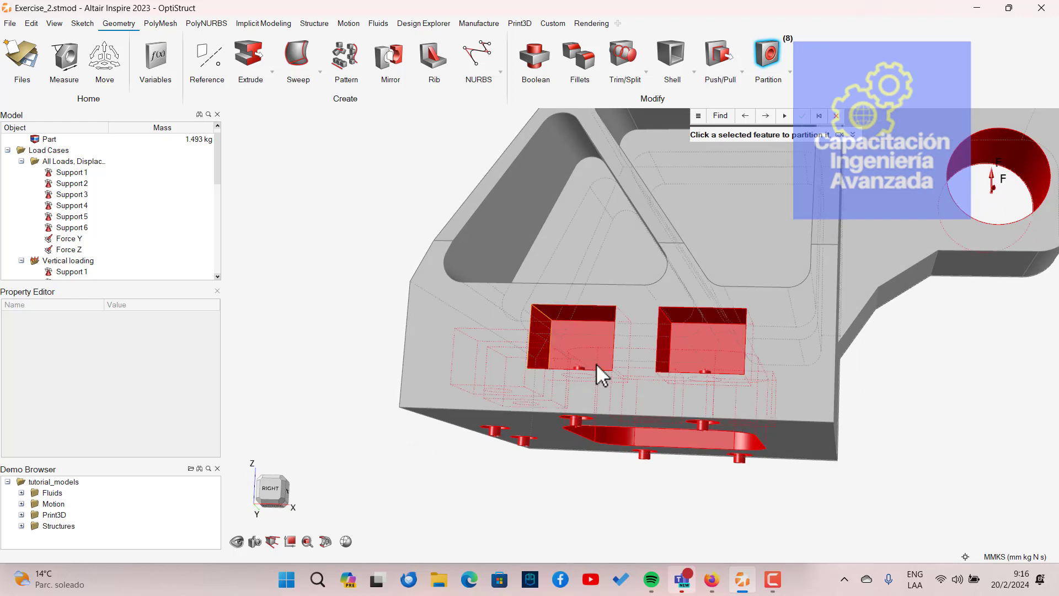
right_drag(595, 363, 521, 322)
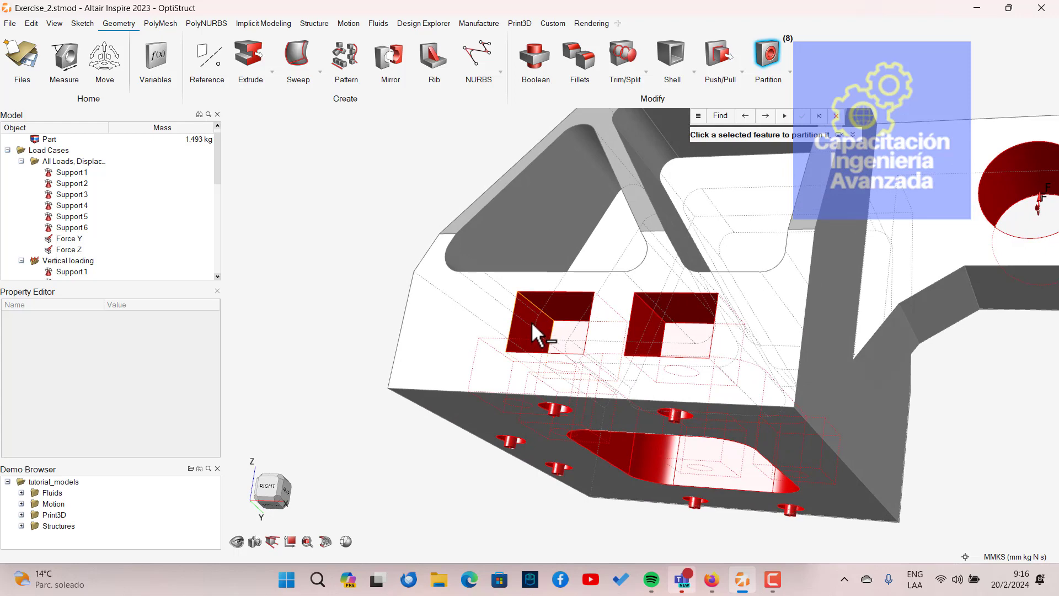
click(531, 321)
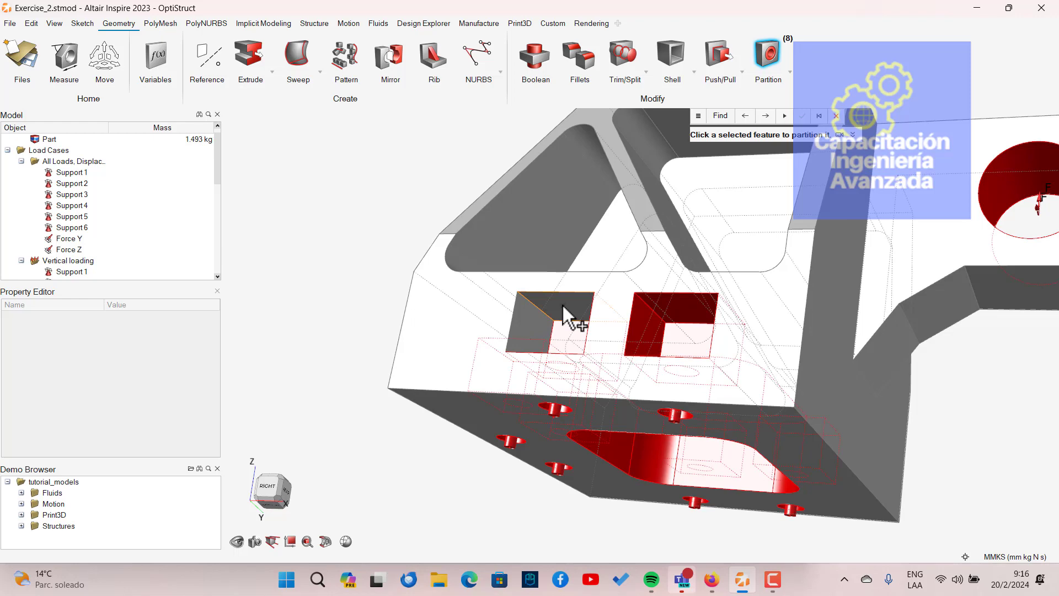
middle_drag(561, 303, 454, 343)
Remove the rectangular faces of the second pocket on the same side from the partition selection, keeping its support hole selected.
ctrl+click(611, 346)
click(600, 378)
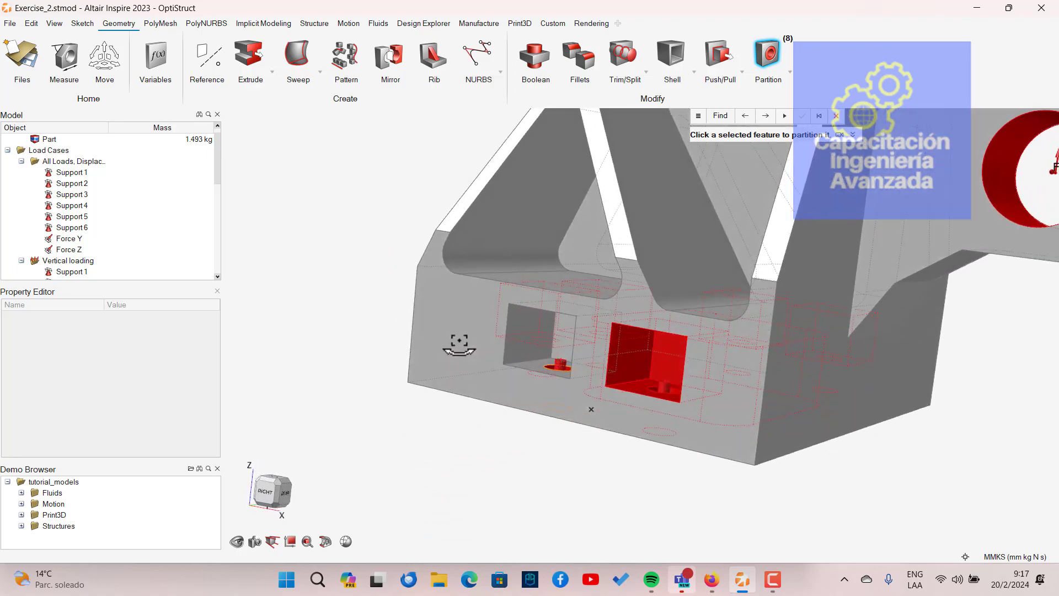
click(630, 384)
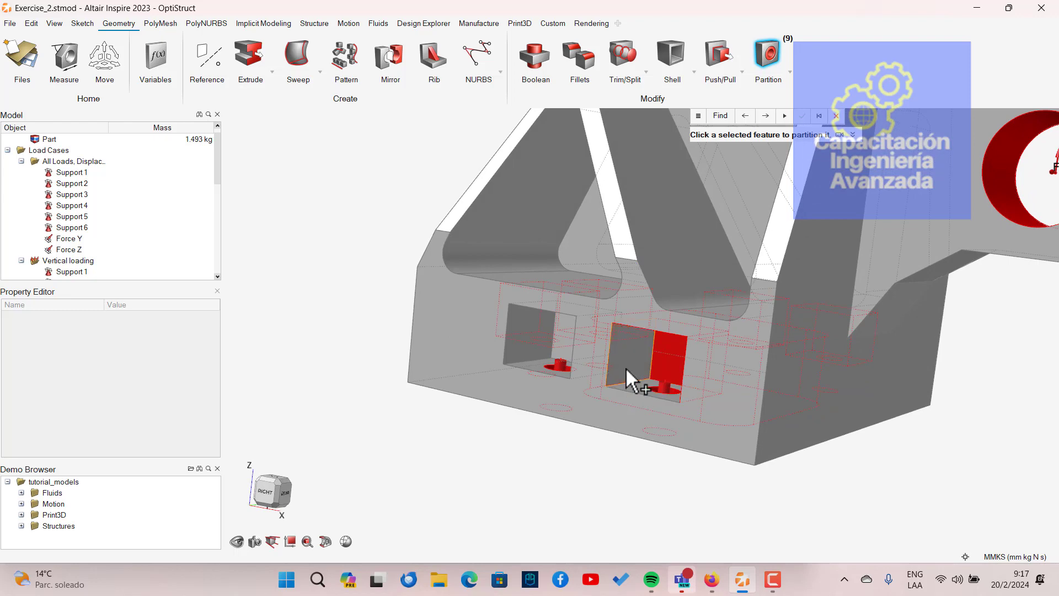
middle_drag(639, 371, 783, 325)
click(650, 336)
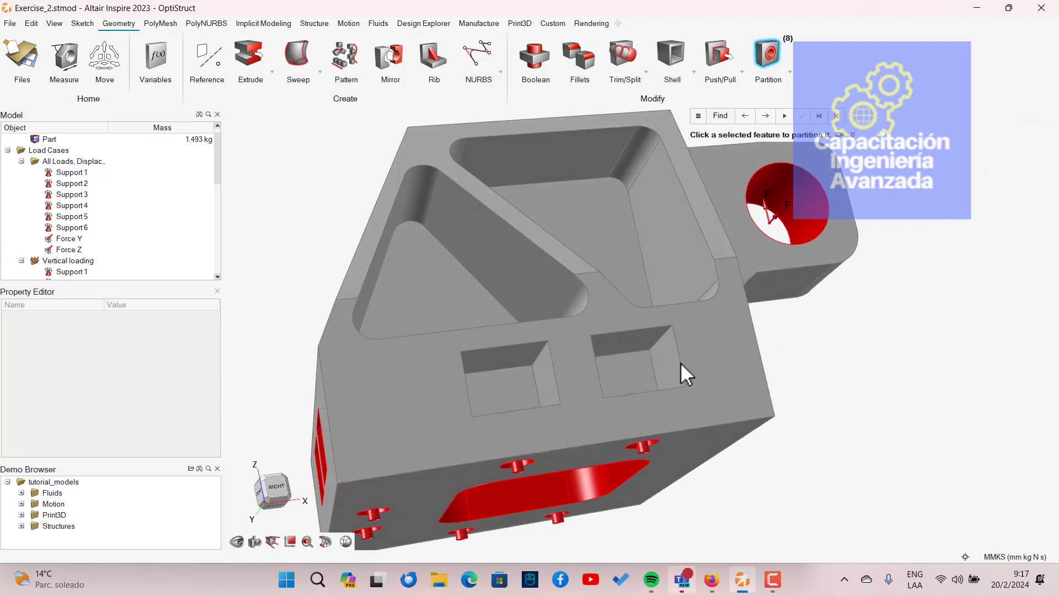
Deselect the rectangular faces of both pockets on the bracket's front-view side, keeping the support holes selected for partitioning.
right_drag(680, 362, 749, 376)
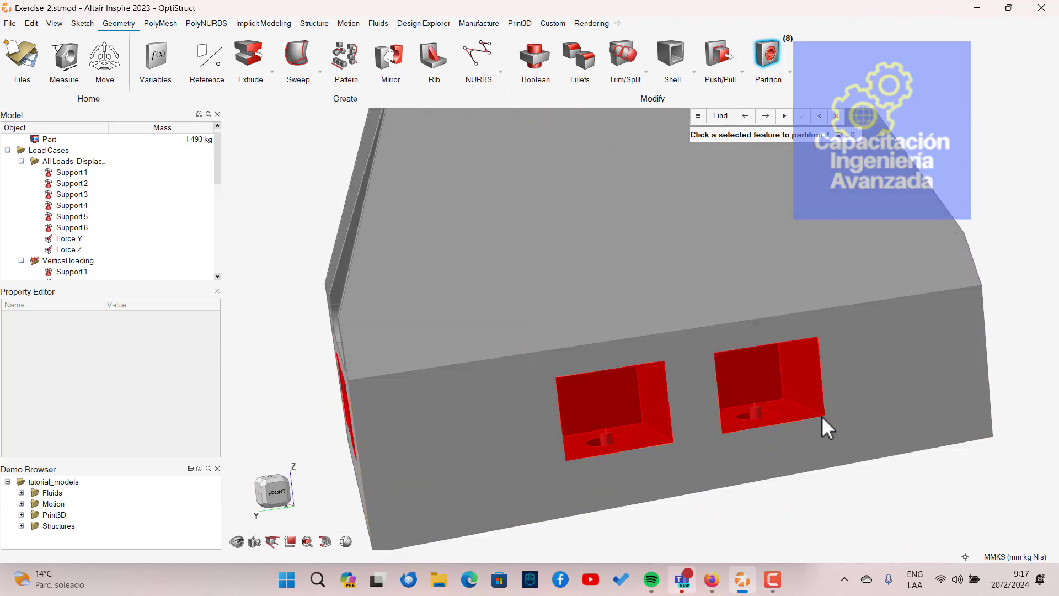
click(791, 409)
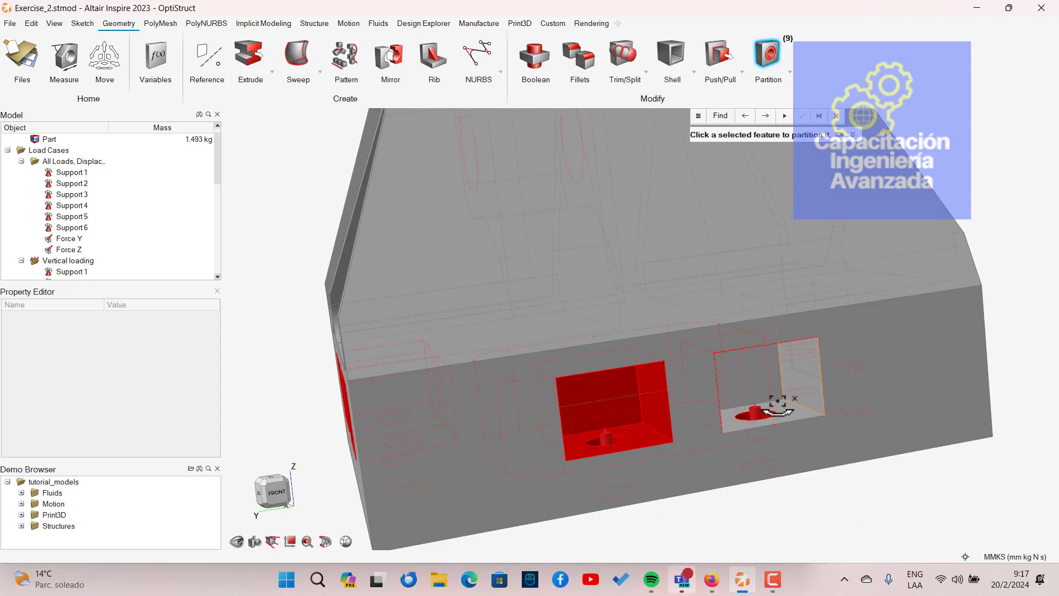
right_drag(777, 405, 739, 364)
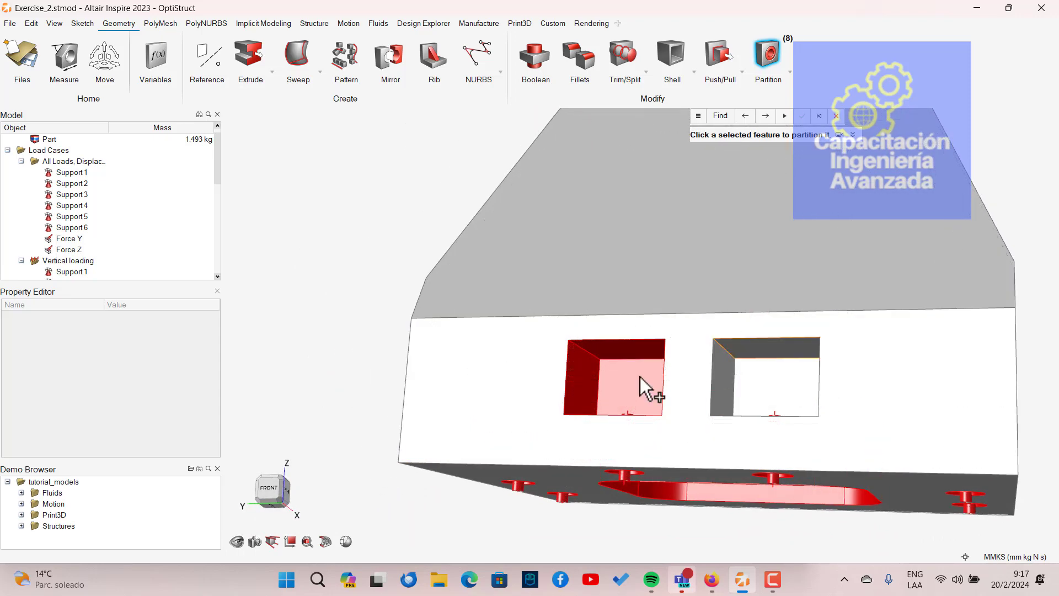
click(609, 363)
right_drag(617, 375, 782, 333)
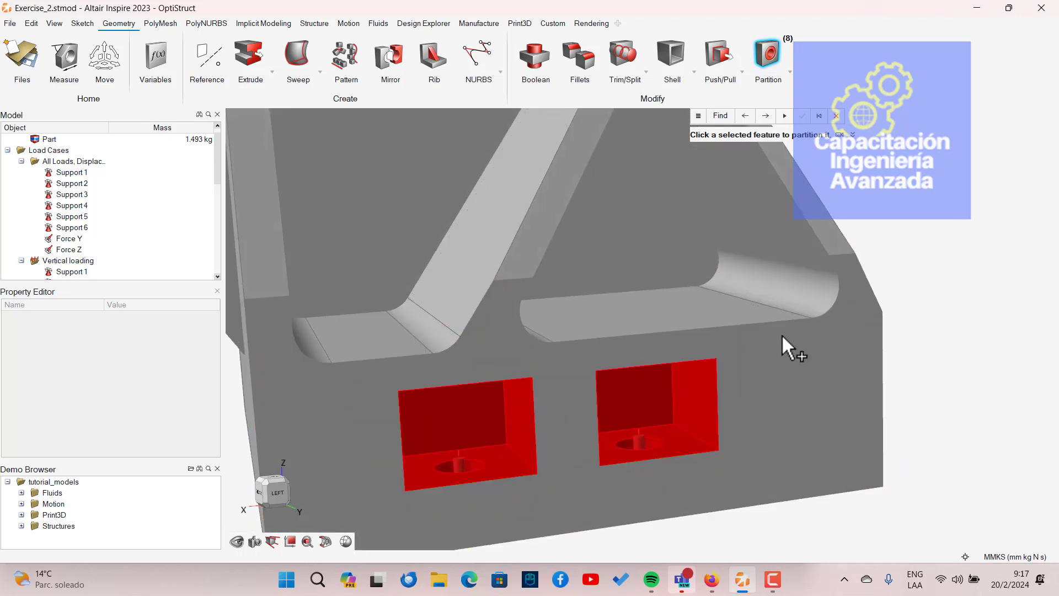
click(681, 440)
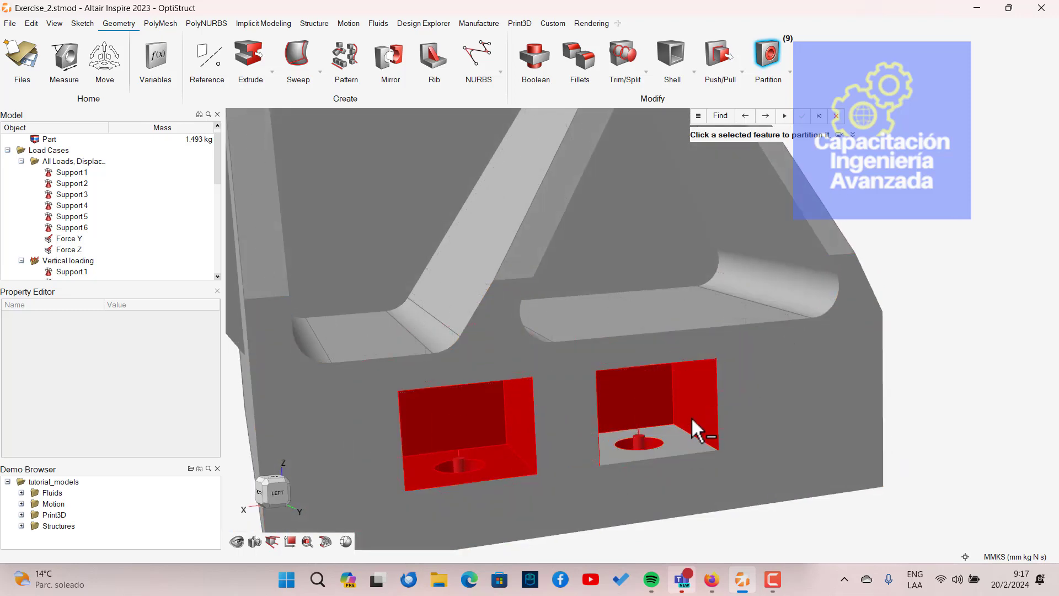
click(521, 426)
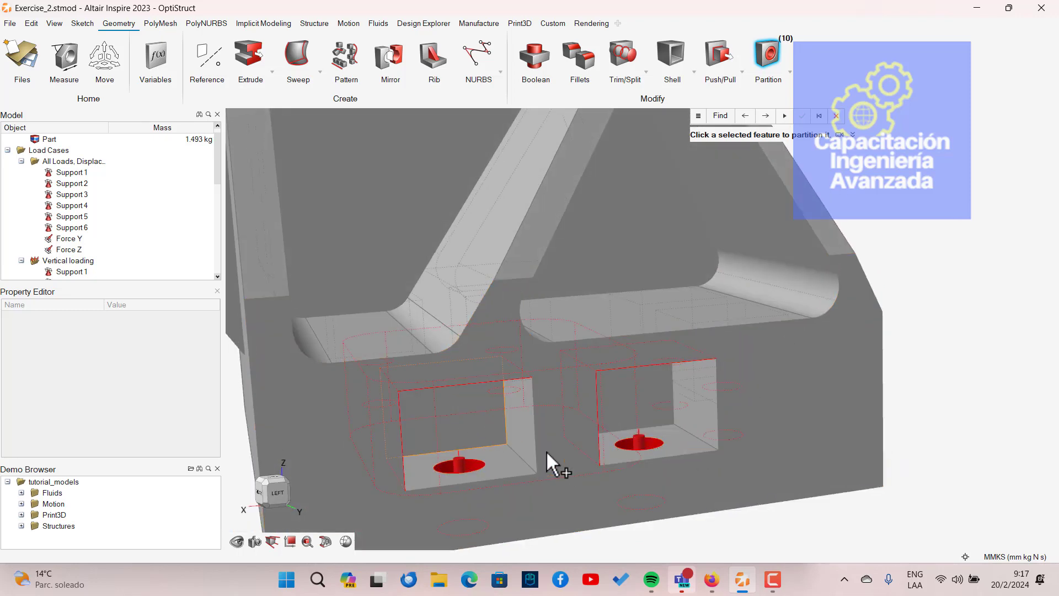
right_drag(611, 484, 504, 207)
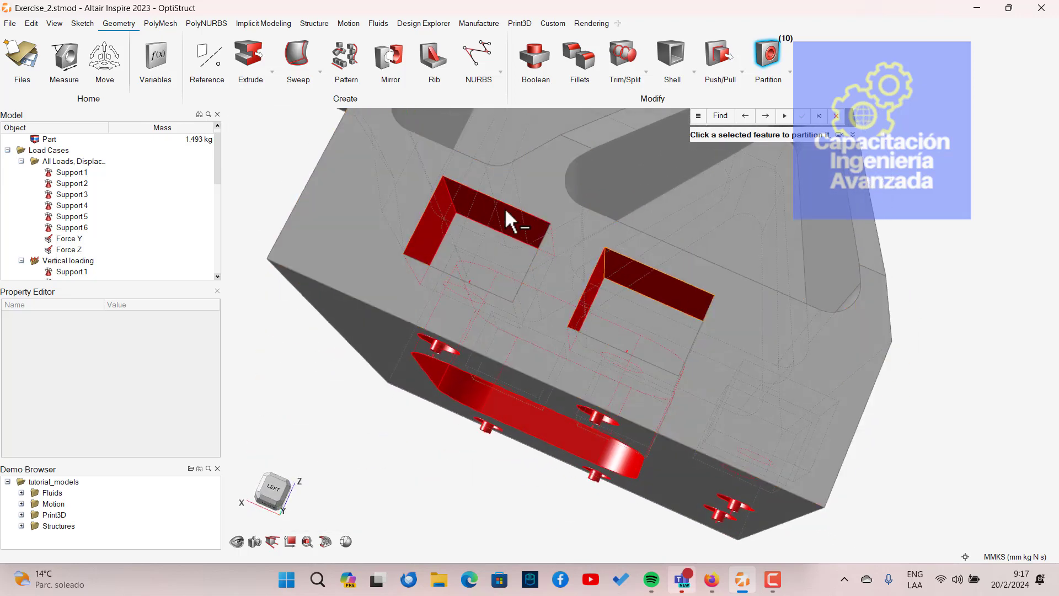
click(435, 226)
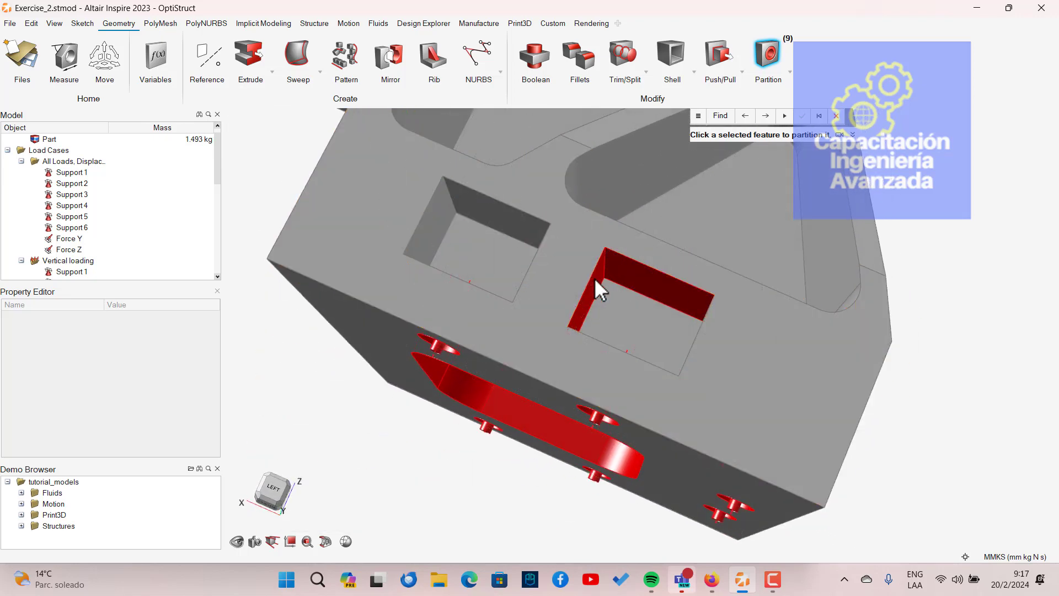
click(624, 283)
right_drag(595, 324, 610, 389)
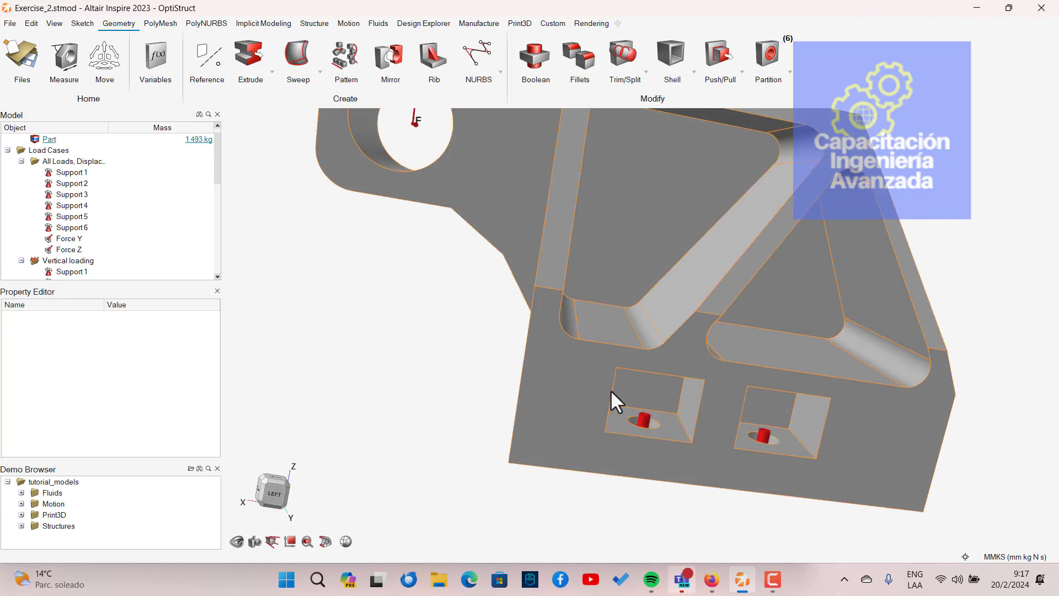
Restart the Partition tool and deselect the rectangular faces of both pockets on the bracket's left-view side, keeping their support holes.
click(764, 61)
click(662, 393)
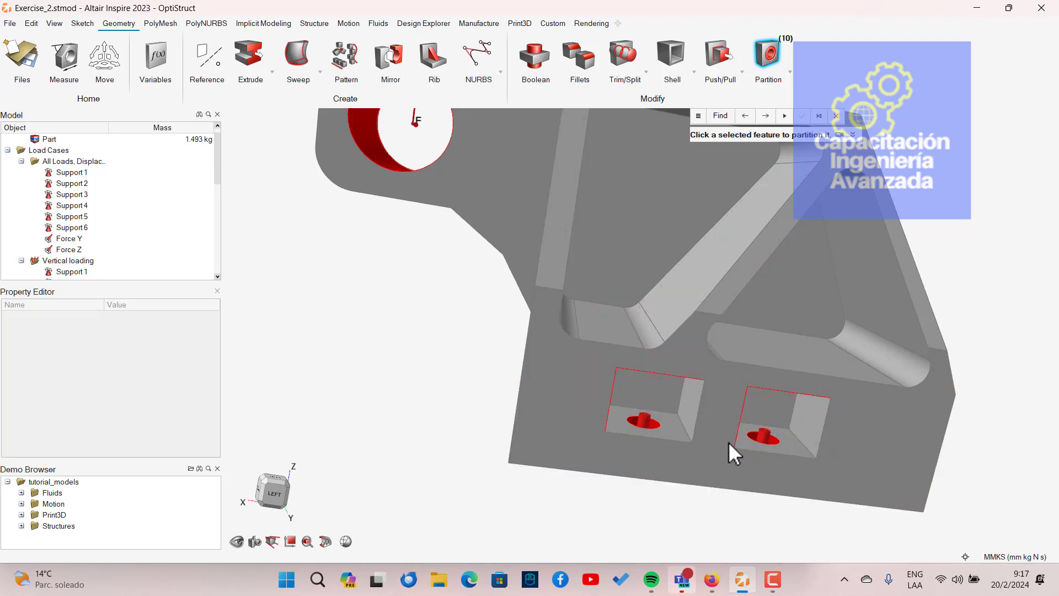
right_drag(728, 441, 630, 299)
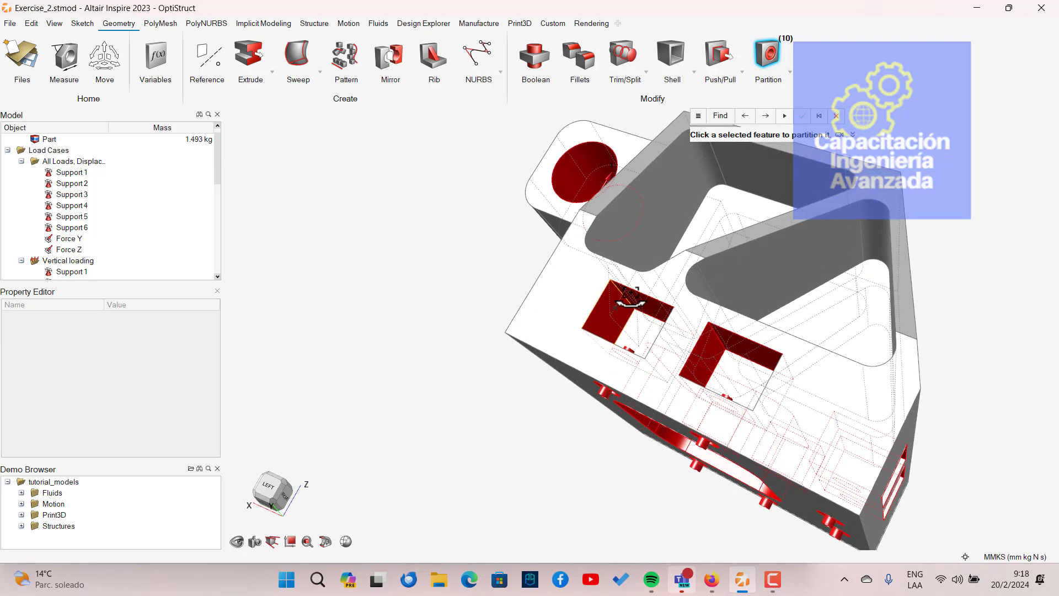
click(622, 302)
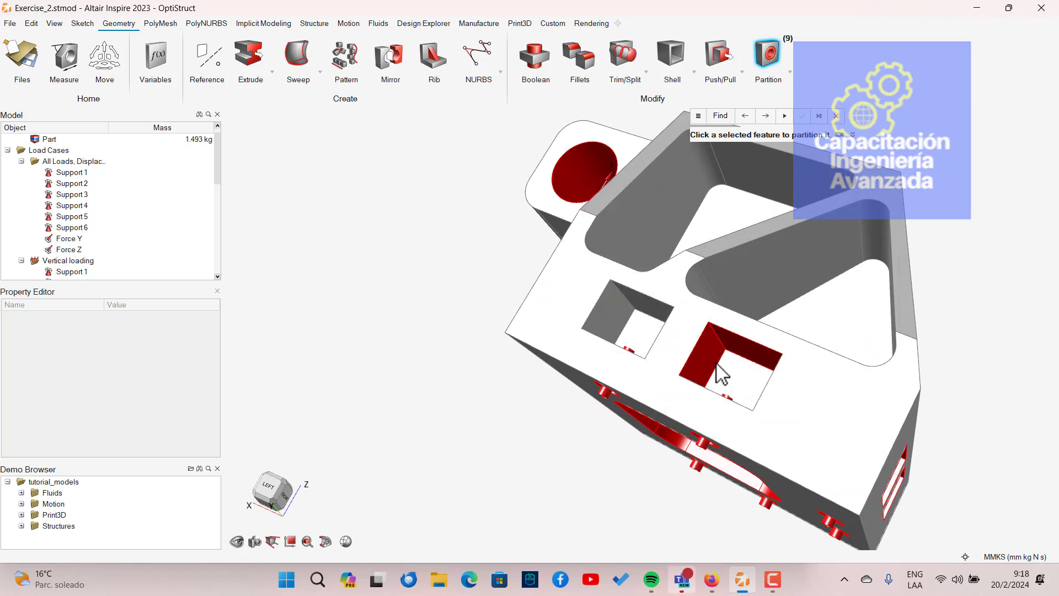
click(732, 342)
Deselect the first inner walls of the two pockets on the bracket's front-view side from the partition selection.
right_drag(728, 371, 835, 386)
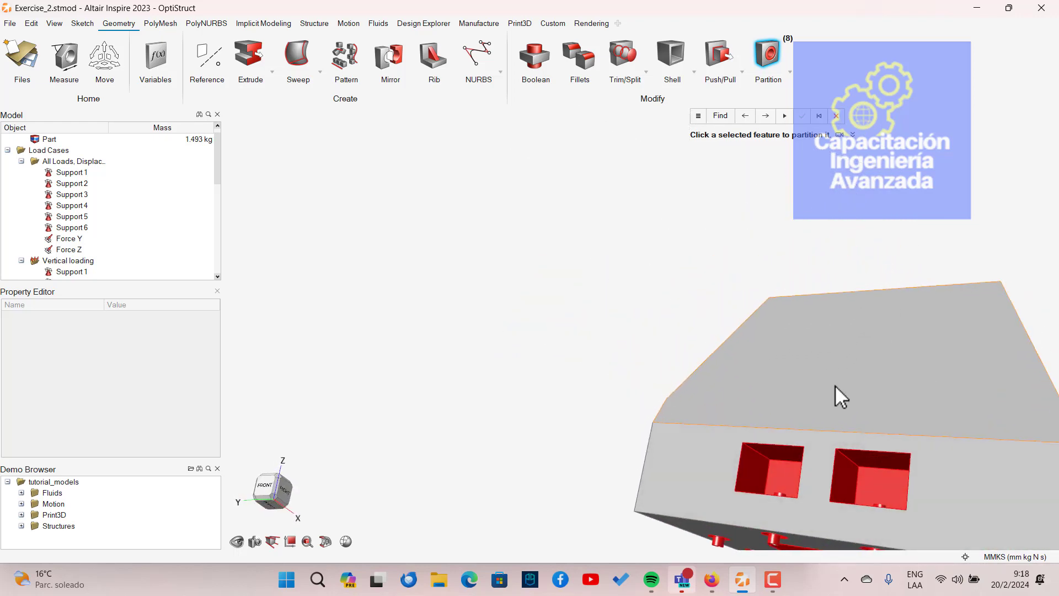
click(763, 461)
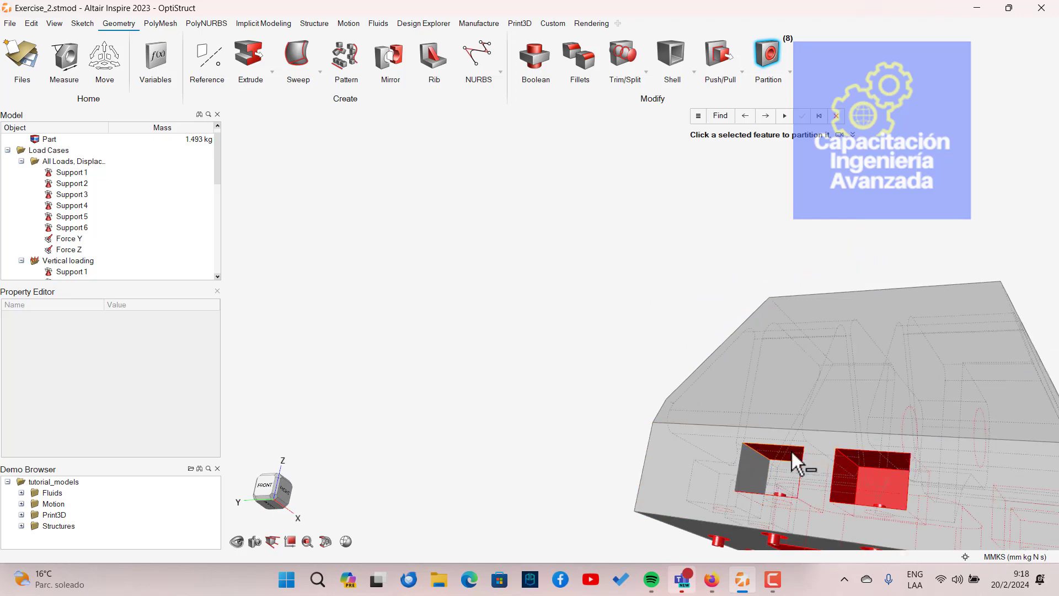
click(868, 459)
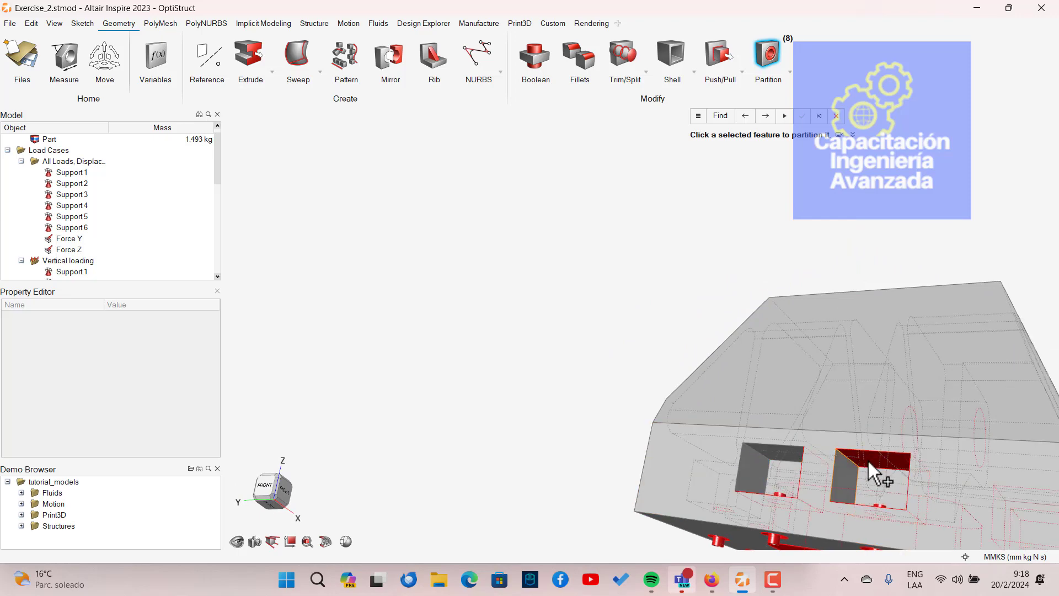
Deselect all rectangular faces of both pockets on the bracket's right-view side, keeping only their support holes selected.
right_drag(856, 452, 734, 264)
click(670, 230)
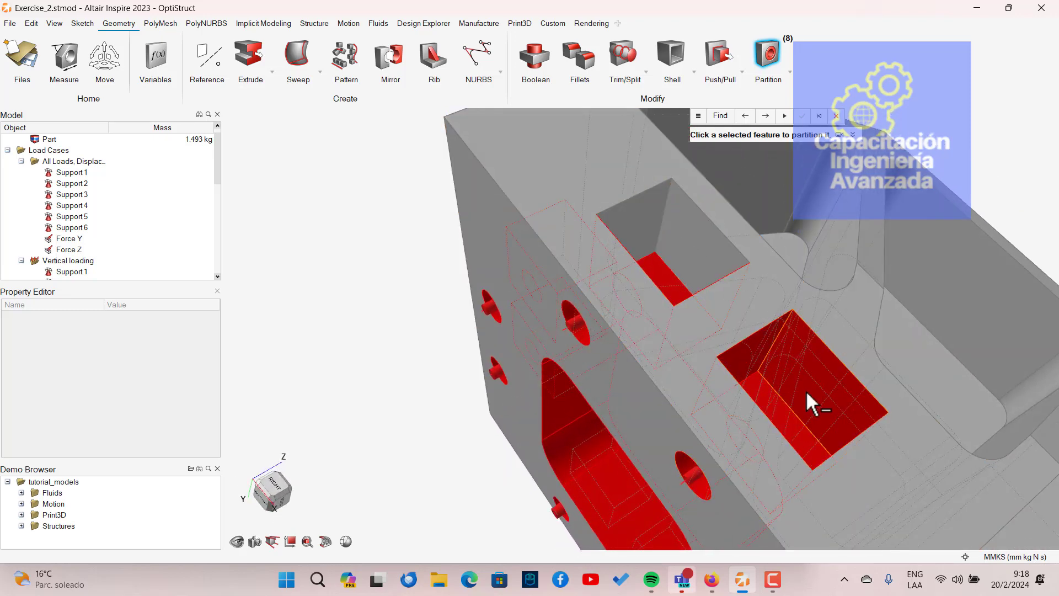
click(806, 393)
click(772, 403)
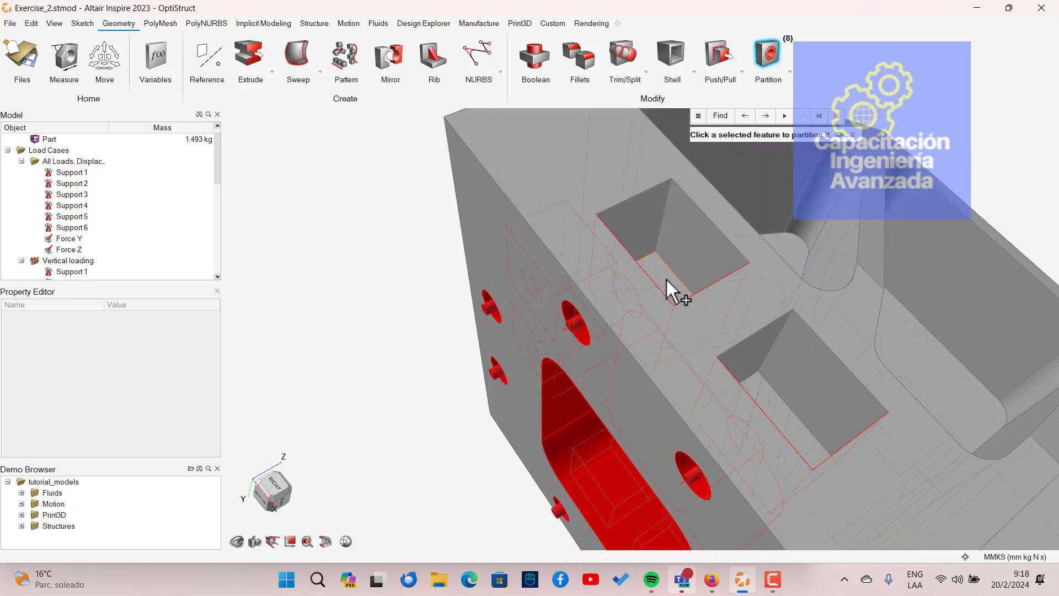
right_drag(666, 288, 640, 232)
click(656, 229)
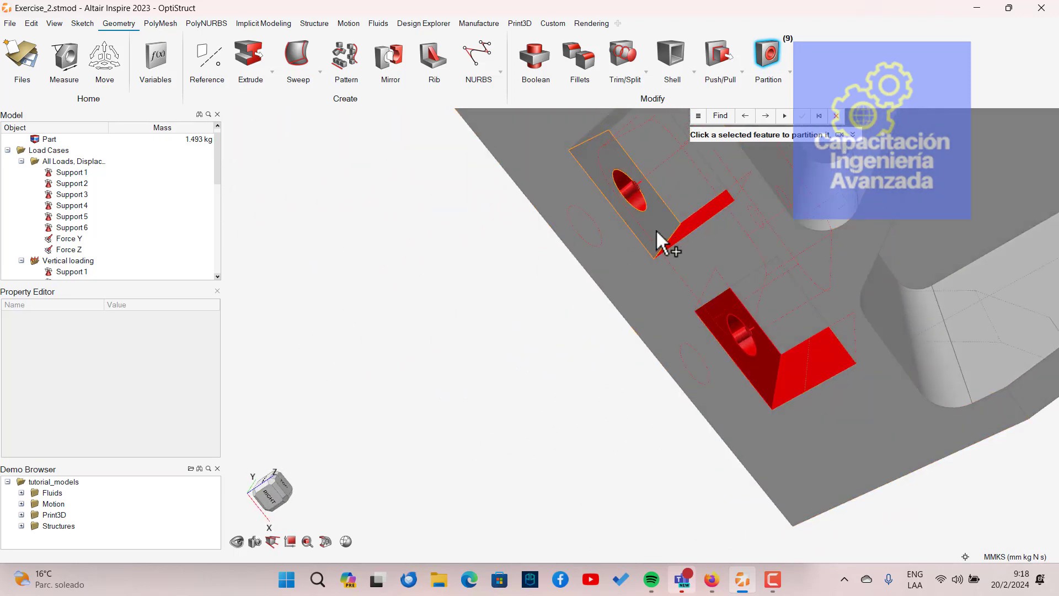
click(686, 224)
click(765, 369)
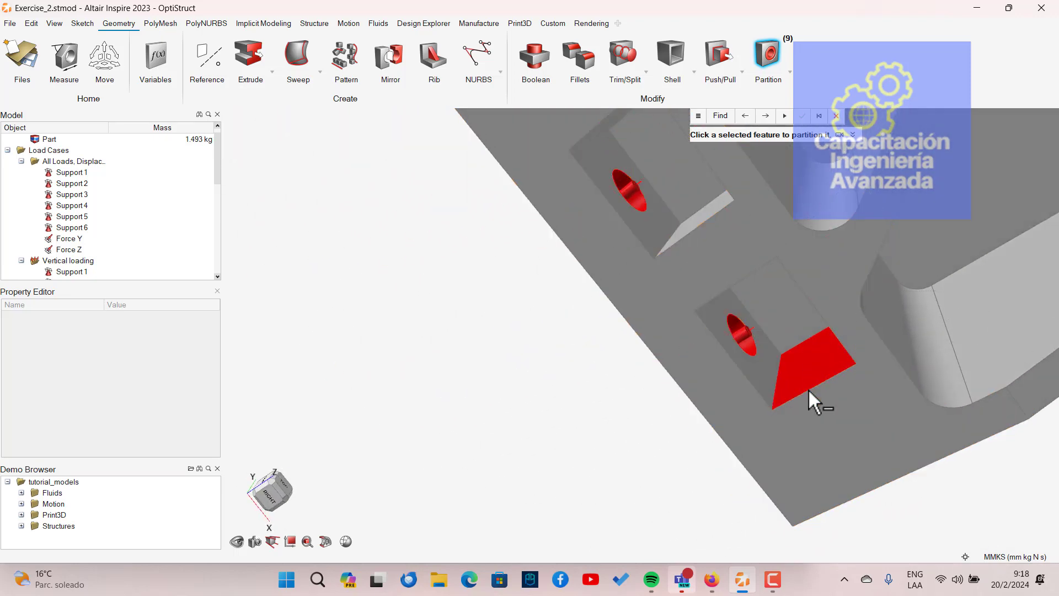
click(799, 378)
scroll(800, 378, down, 2)
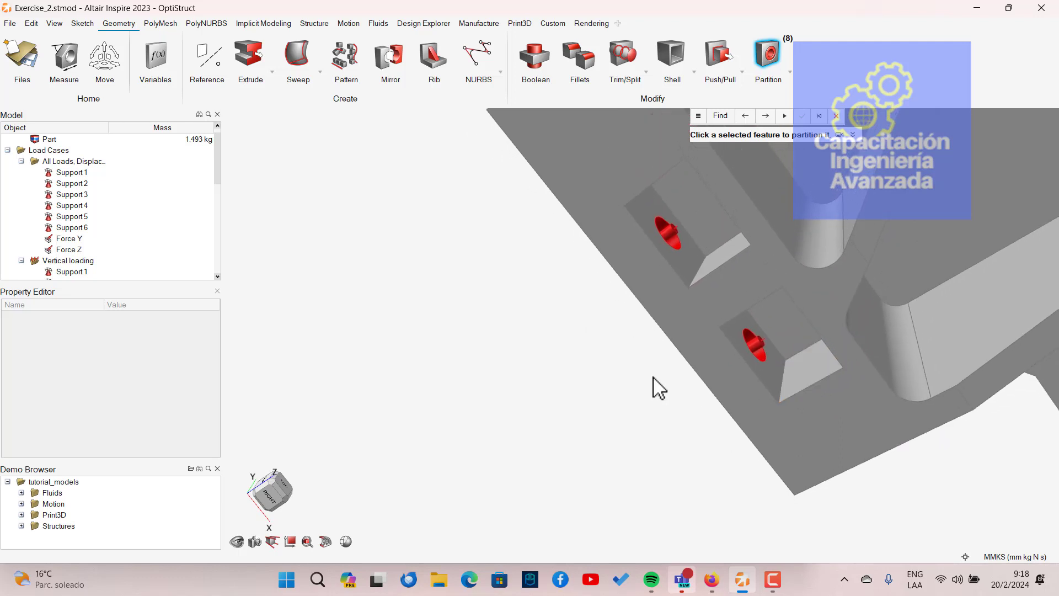
Deselect the remaining floor and side faces of the two front-view pockets, keeping their support holes selected.
right_drag(655, 385, 931, 433)
middle_drag(932, 433, 979, 444)
scroll(935, 445, down, 4)
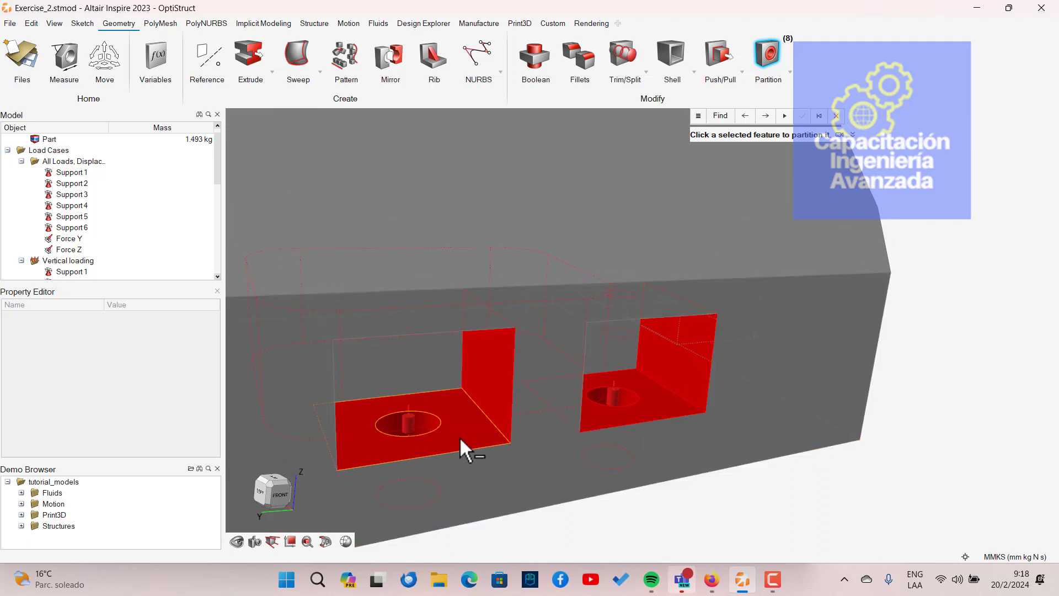
click(461, 441)
click(490, 407)
click(677, 363)
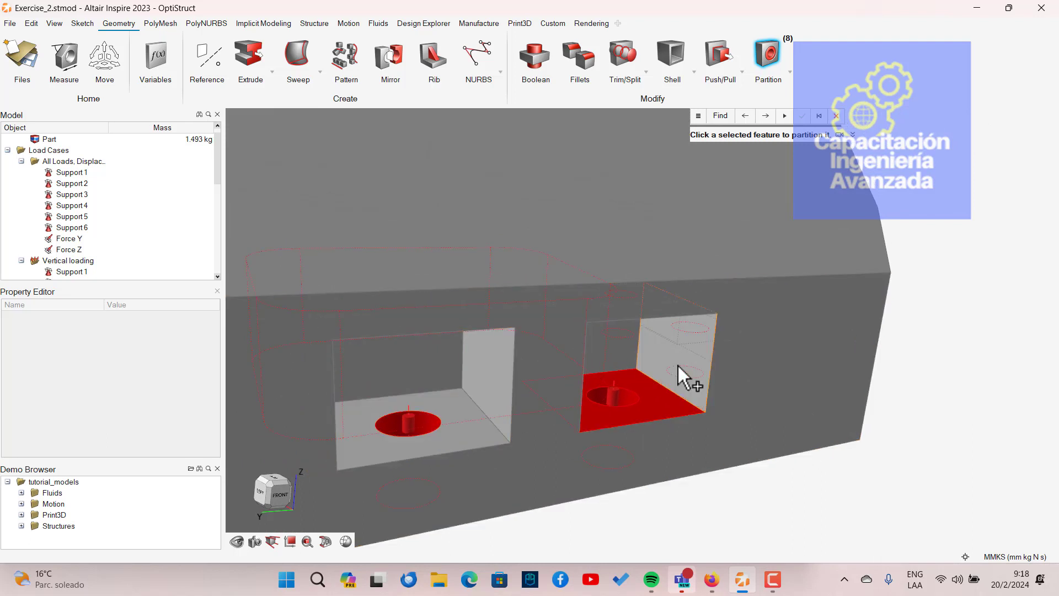
click(664, 399)
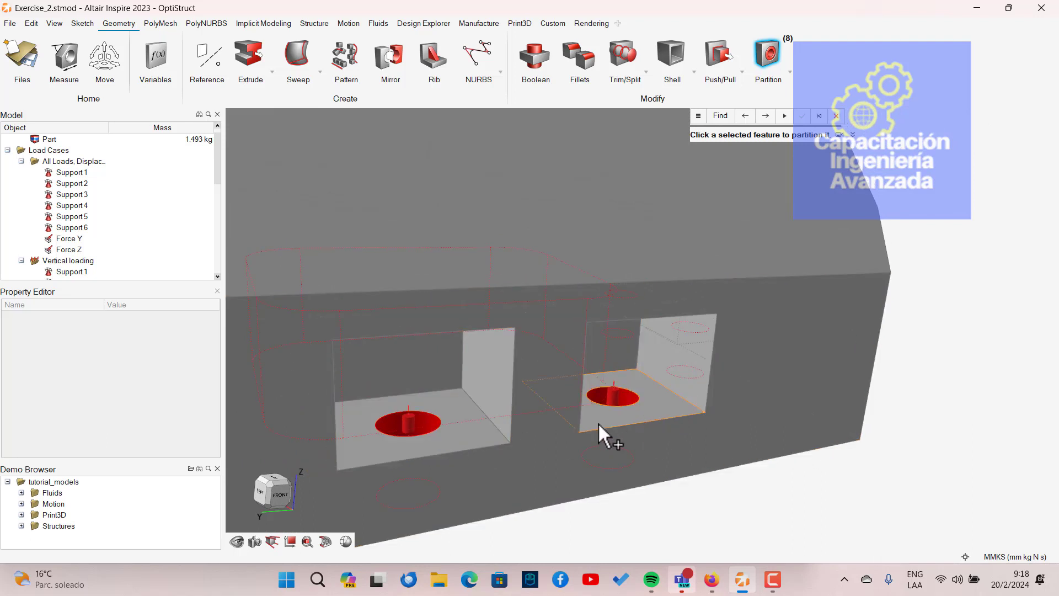
Partition the support holes in both pockets on the bracket's front-view side with a 3.0 mm thickness.
click(424, 419)
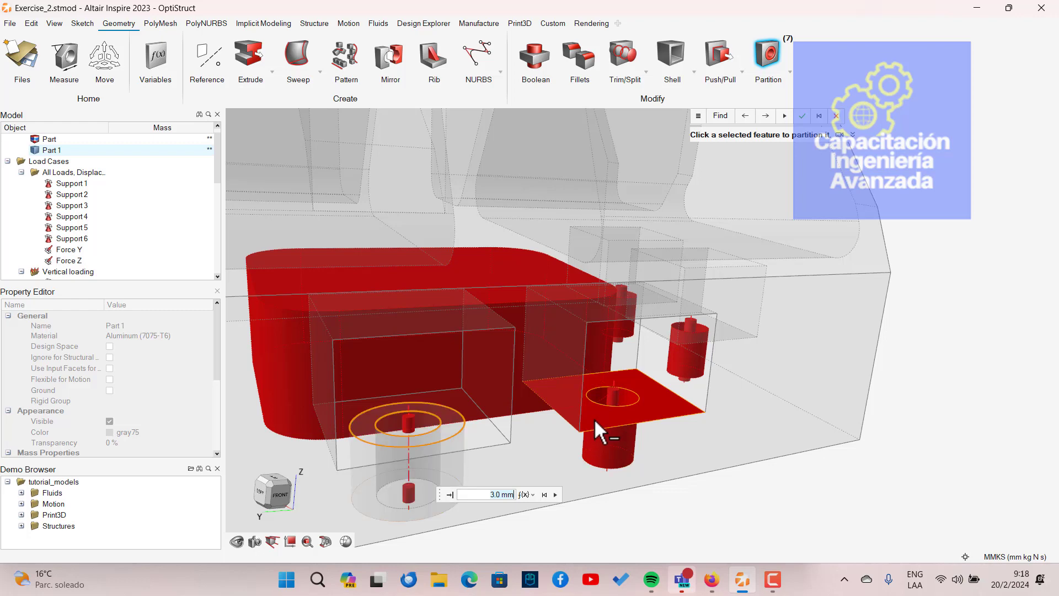
click(621, 452)
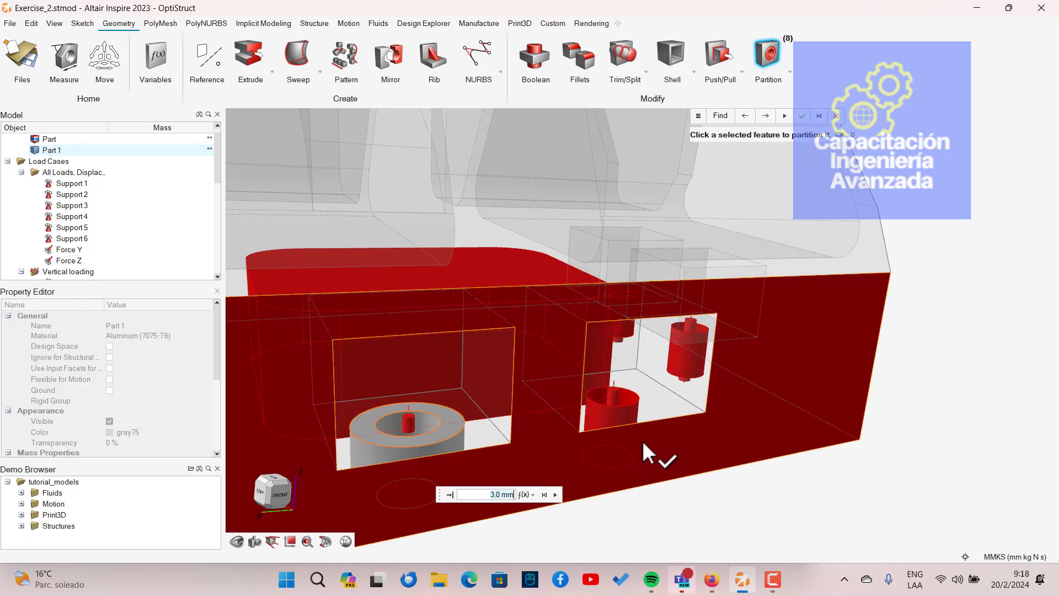
click(638, 439)
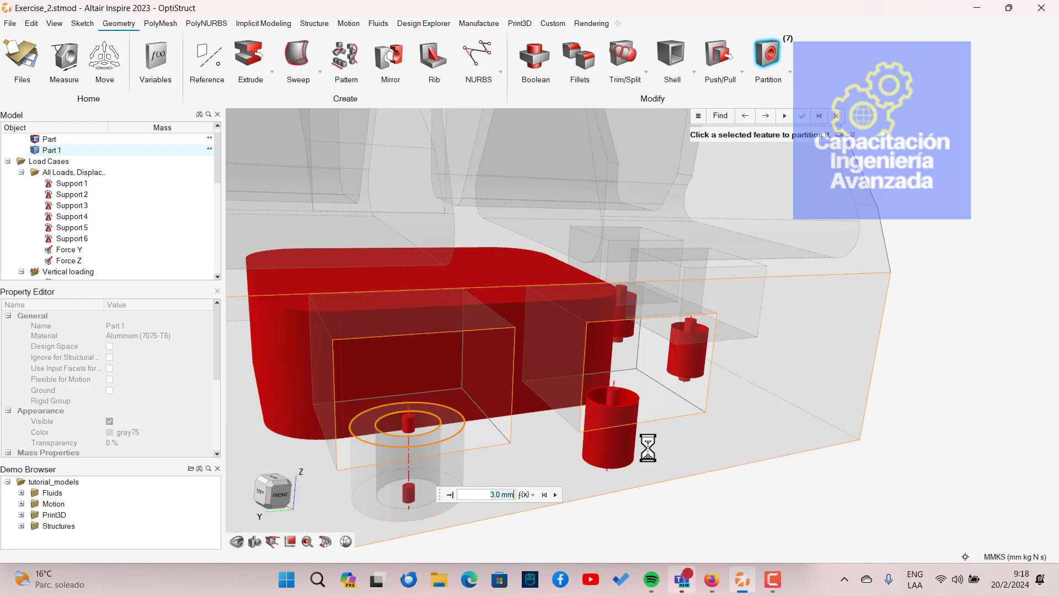
scroll(638, 438, up, 5)
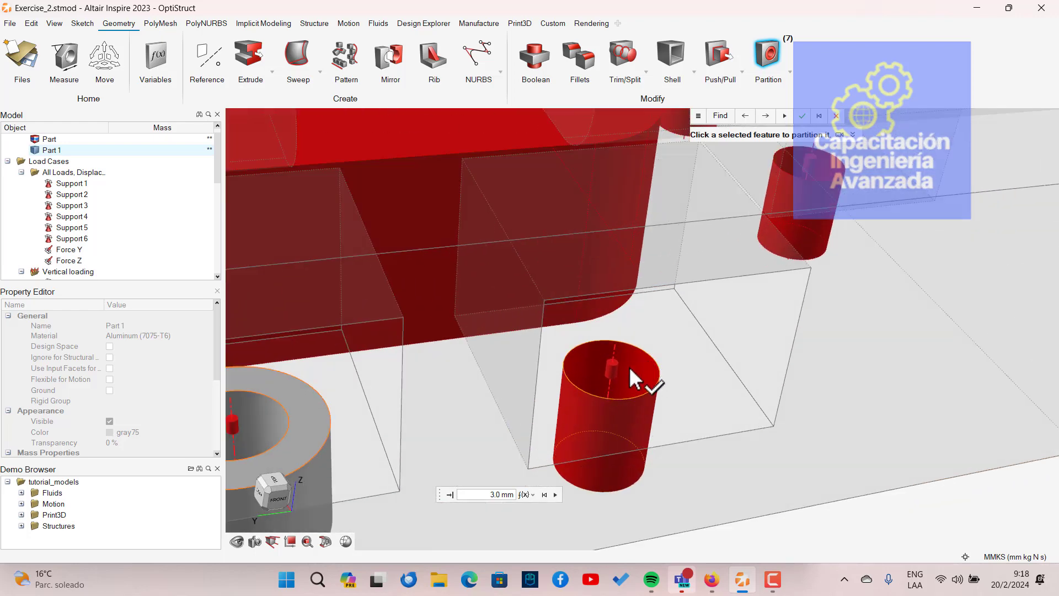
scroll(628, 388, down, 5)
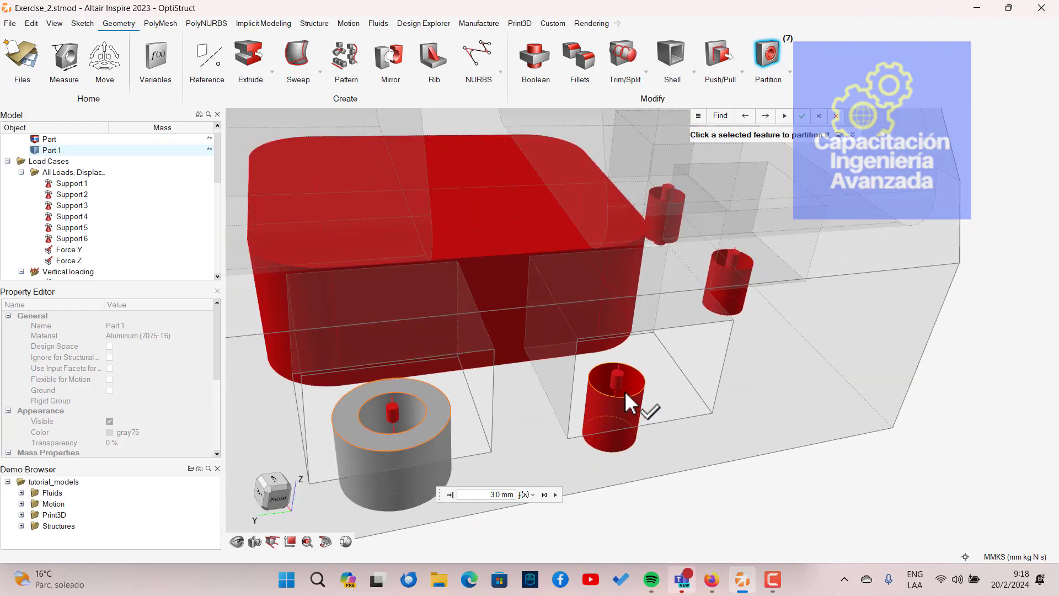
scroll(628, 382, up, 2)
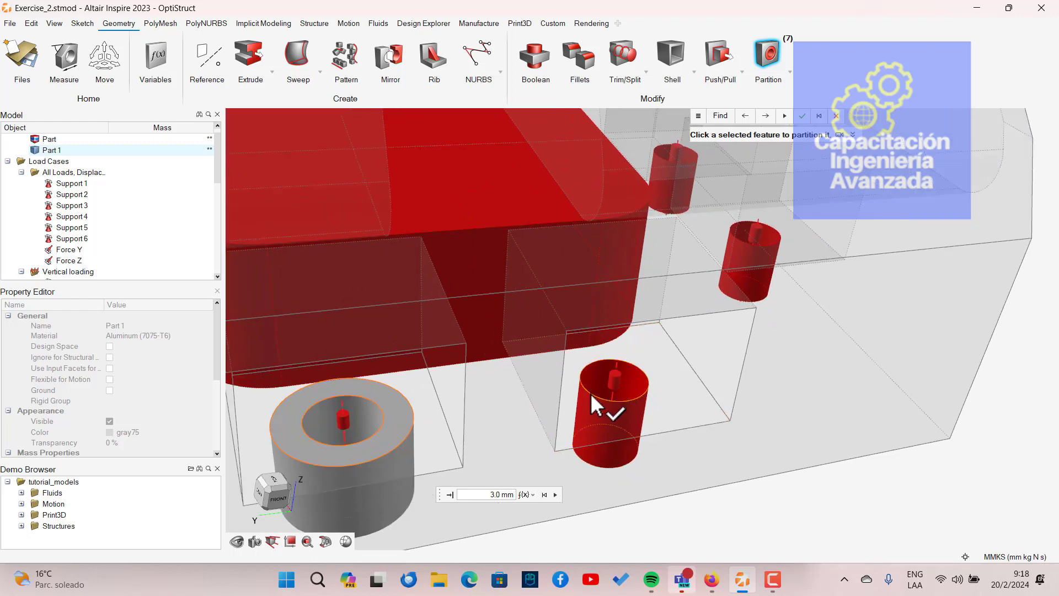
scroll(601, 400, down, 3)
scroll(615, 405, up, 5)
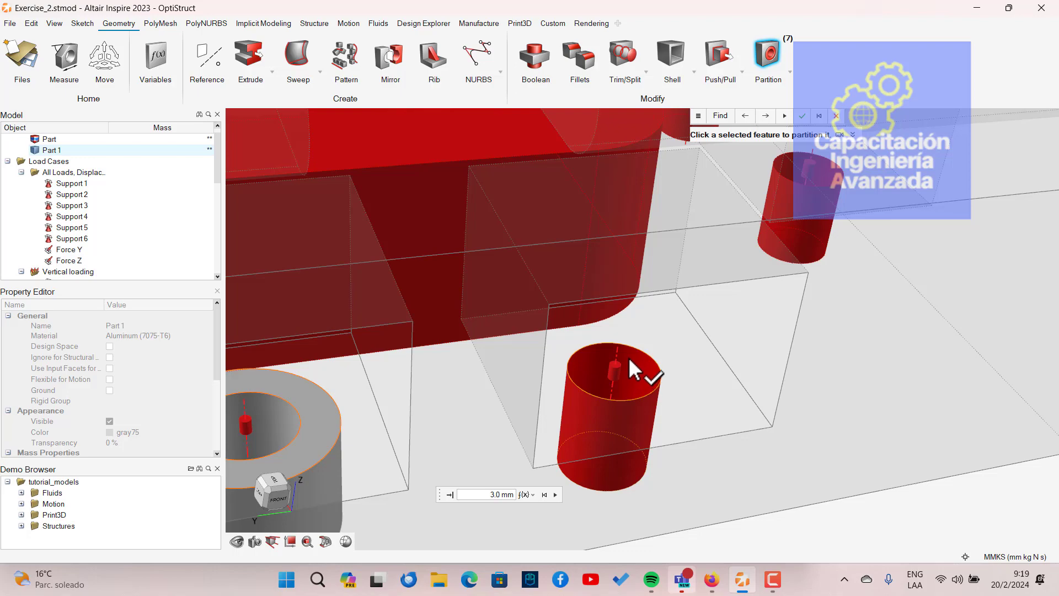
click(628, 365)
Partition the two support holes in the pockets on the bracket's right-view side with a 3.0 mm thickness.
scroll(626, 365, down, 3)
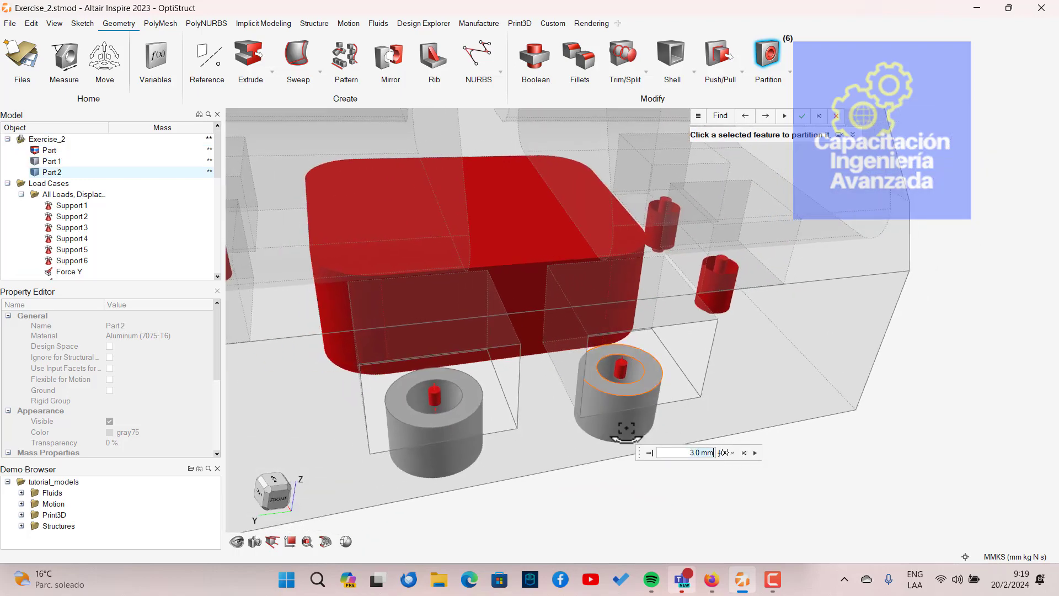
right_drag(623, 432, 725, 437)
scroll(726, 437, up, 5)
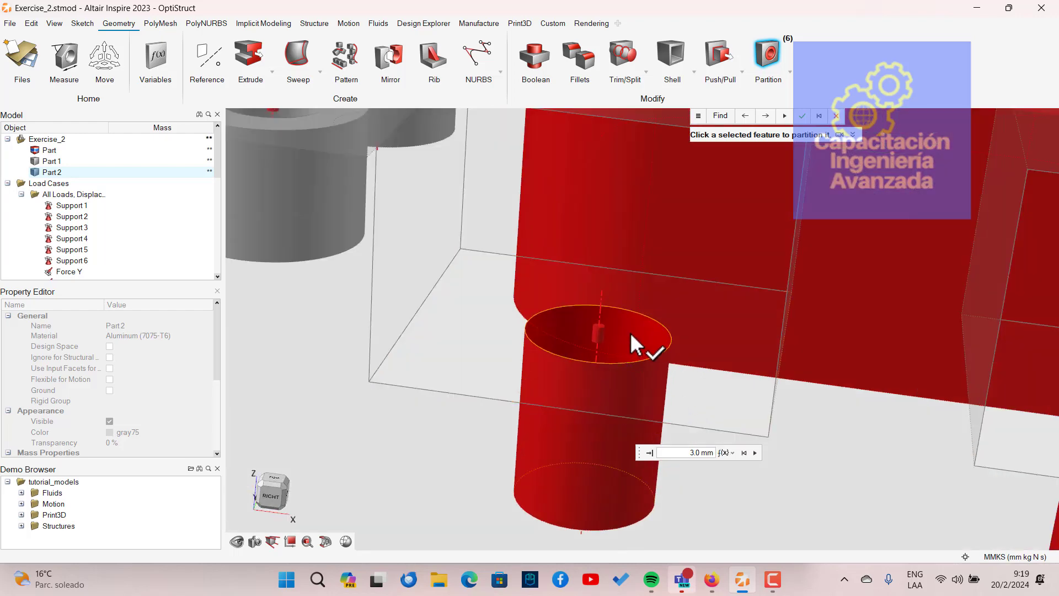
click(625, 345)
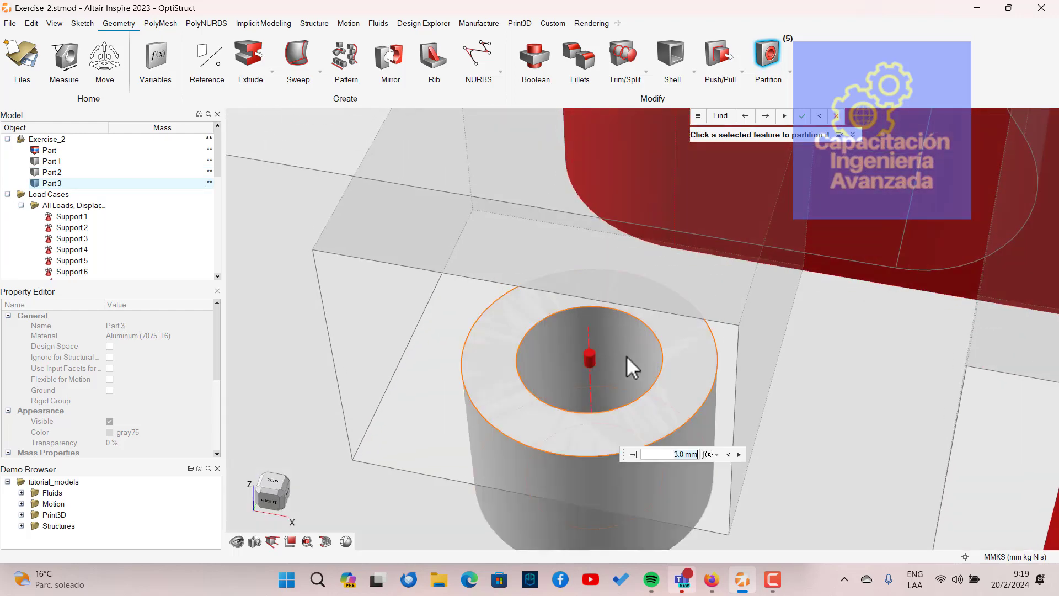
scroll(627, 355, down, 3)
scroll(639, 382, down, 1)
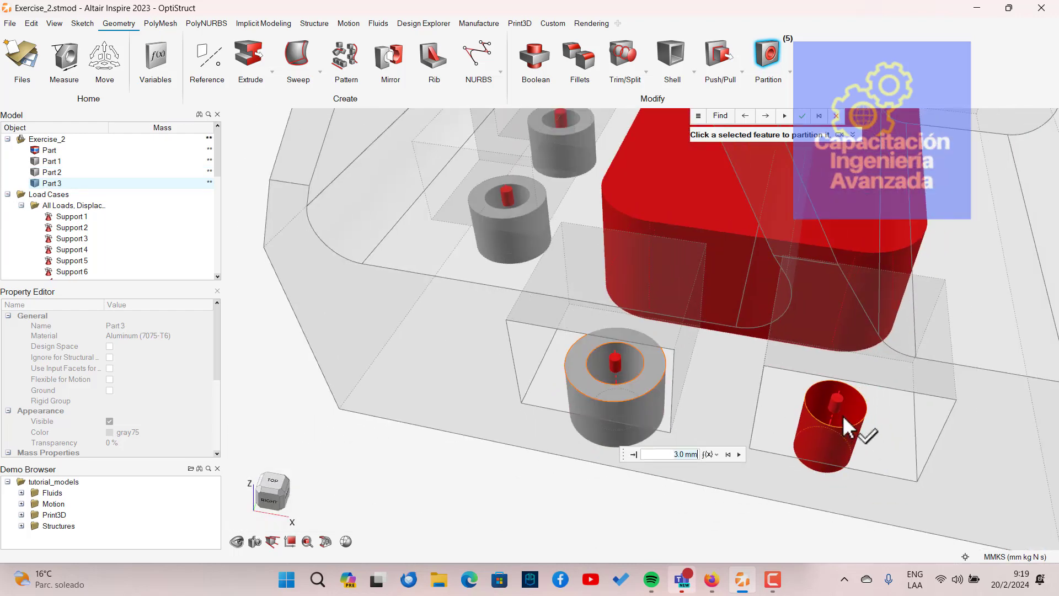
click(819, 391)
scroll(766, 410, down, 1)
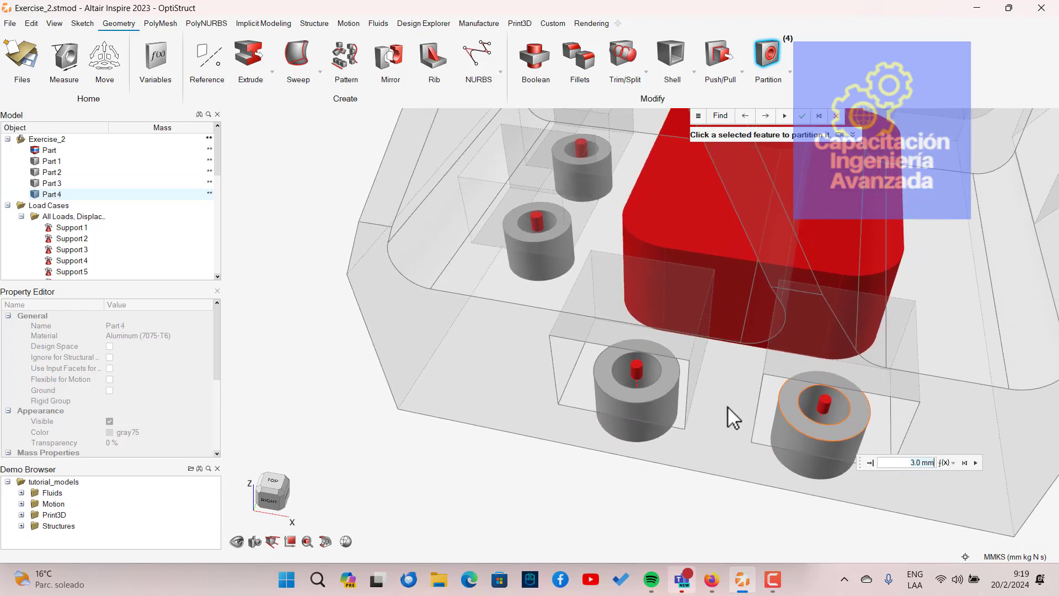
Partition the two support holes in the pockets on the bracket's left-view side with a 3.0 mm thickness.
scroll(723, 391, down, 3)
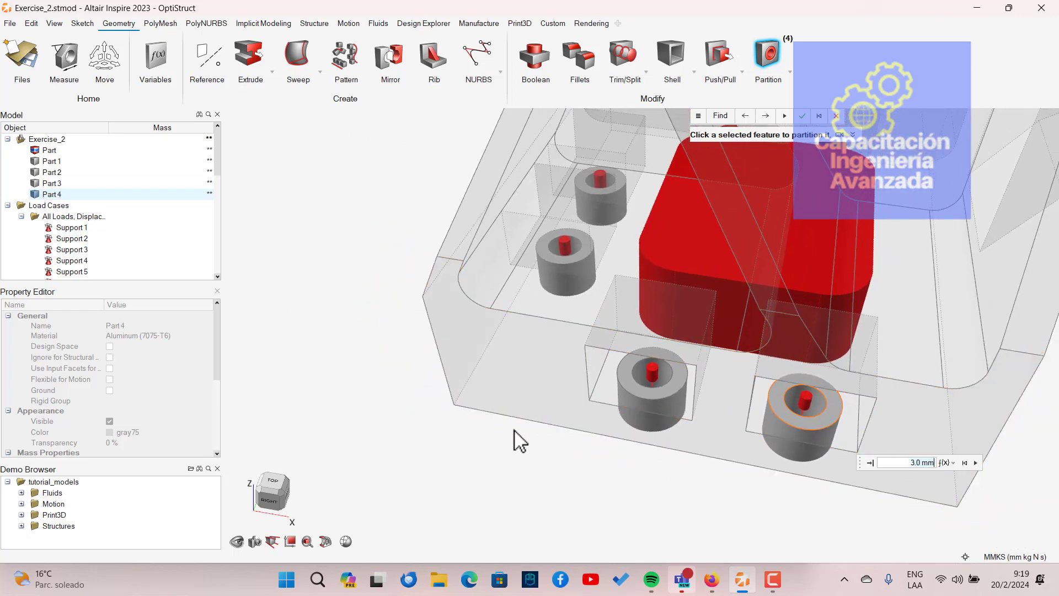
middle_drag(441, 414, 821, 365)
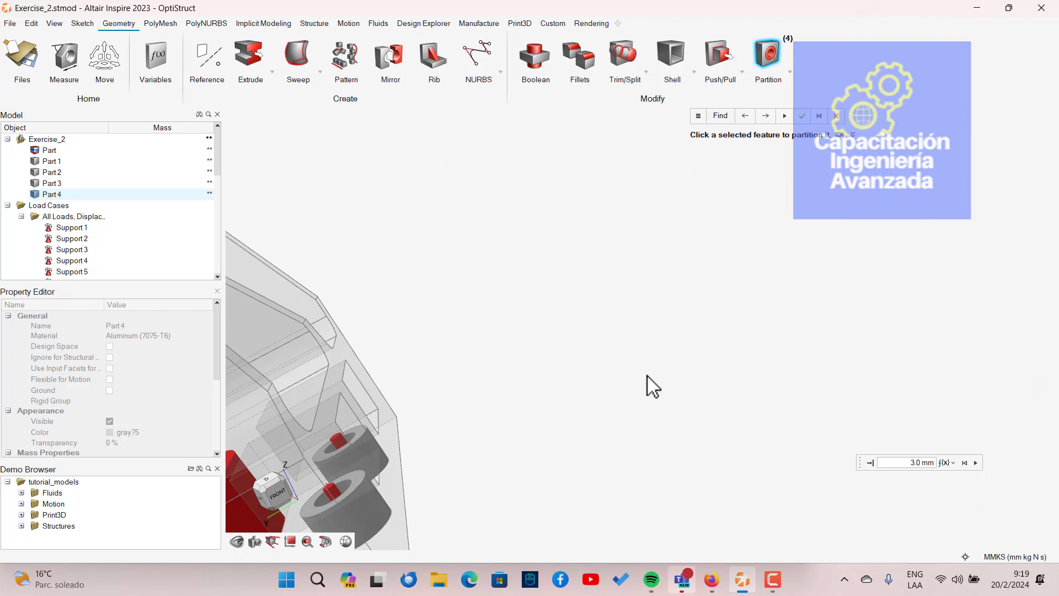
middle_drag(602, 382, 758, 409)
middle_drag(666, 431, 692, 321)
scroll(690, 325, down, 5)
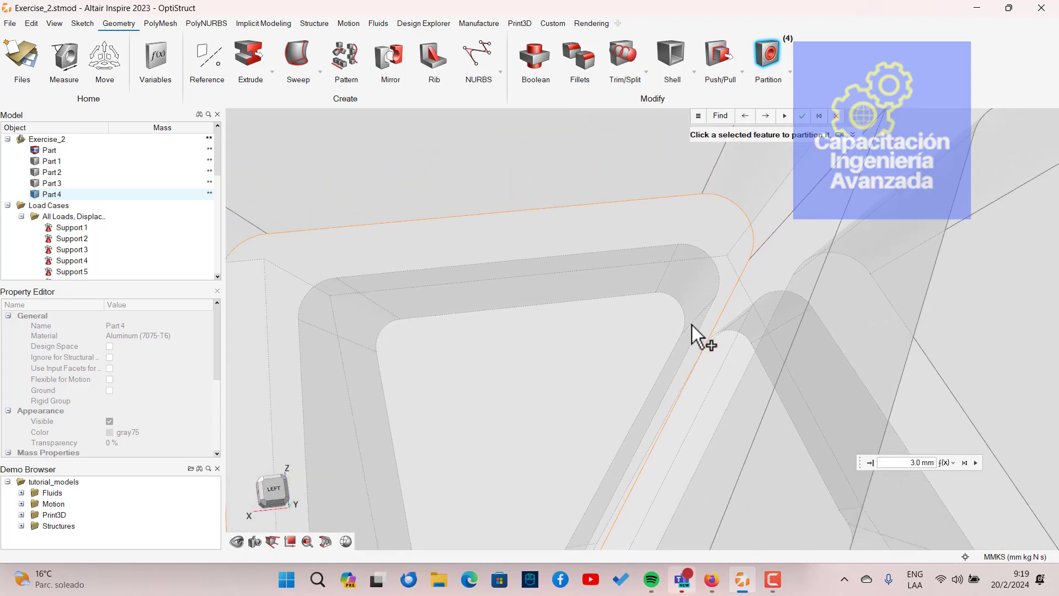
scroll(681, 329, down, 5)
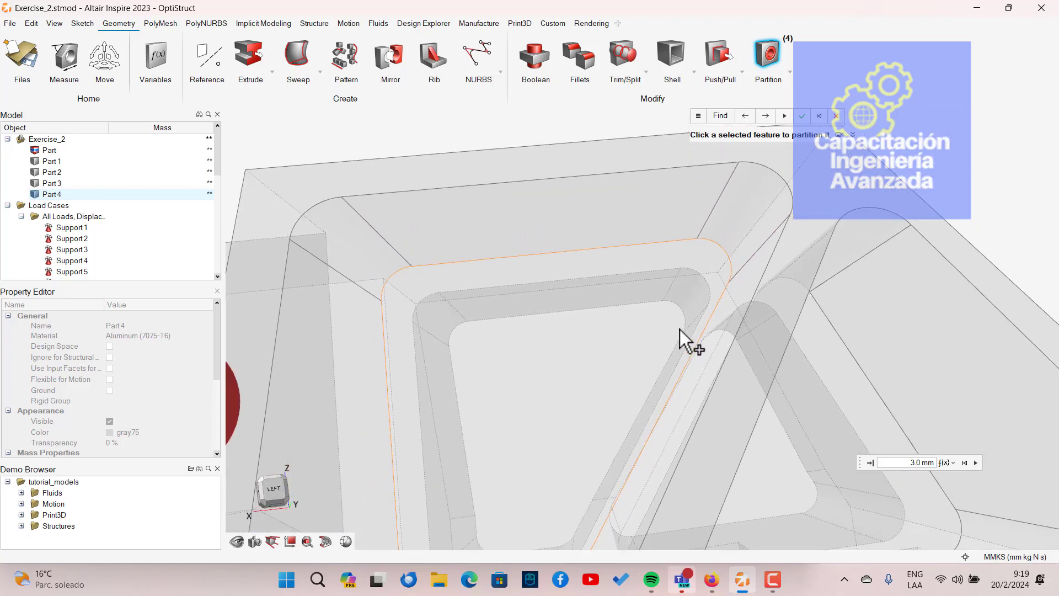
scroll(678, 325, down, 5)
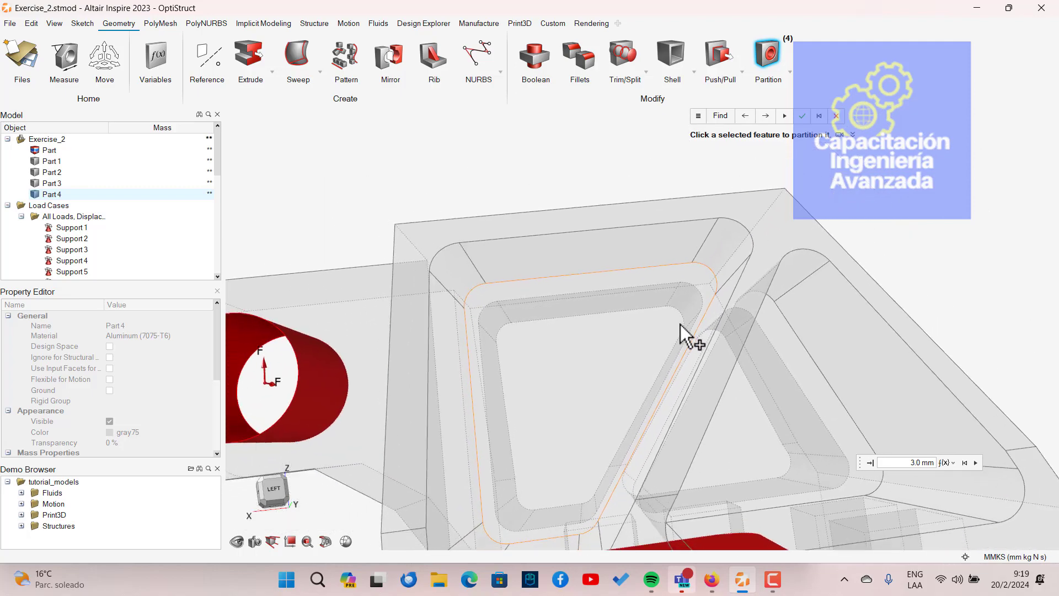
right_drag(692, 315, 641, 438)
scroll(641, 438, down, 2)
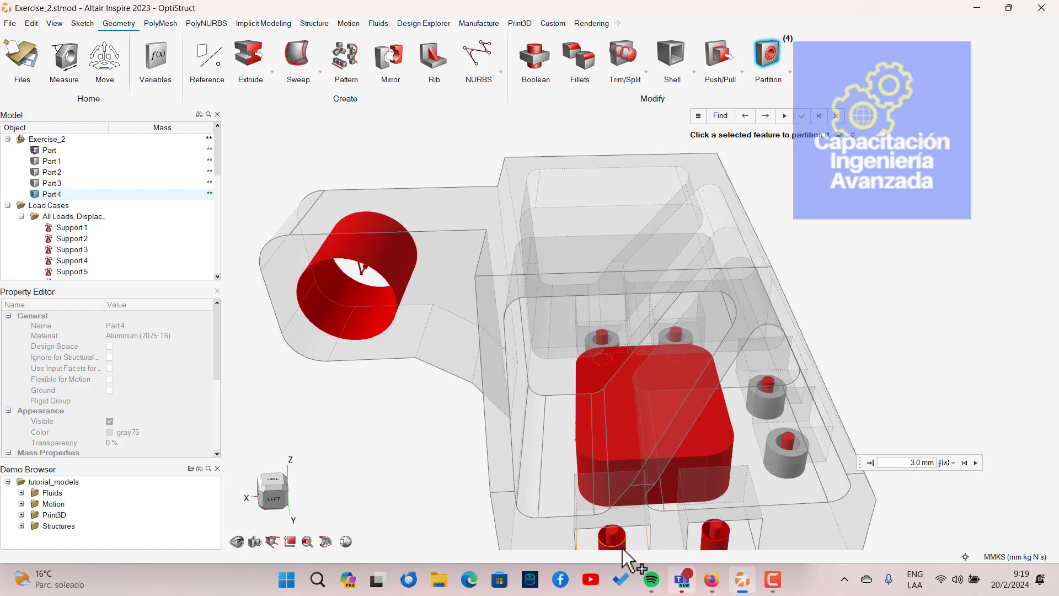
scroll(627, 549, up, 4)
click(619, 512)
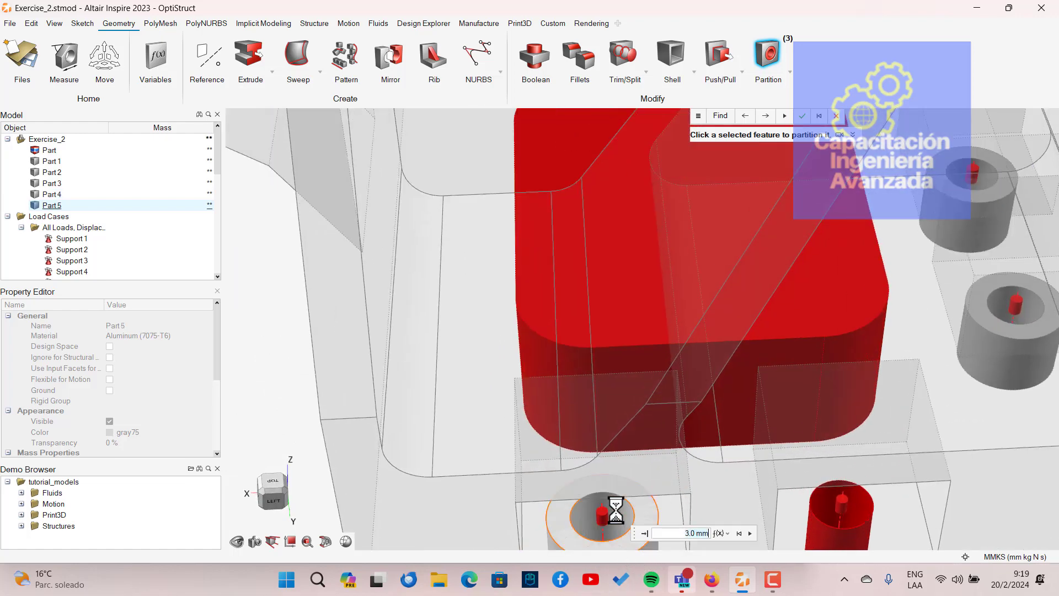
click(827, 496)
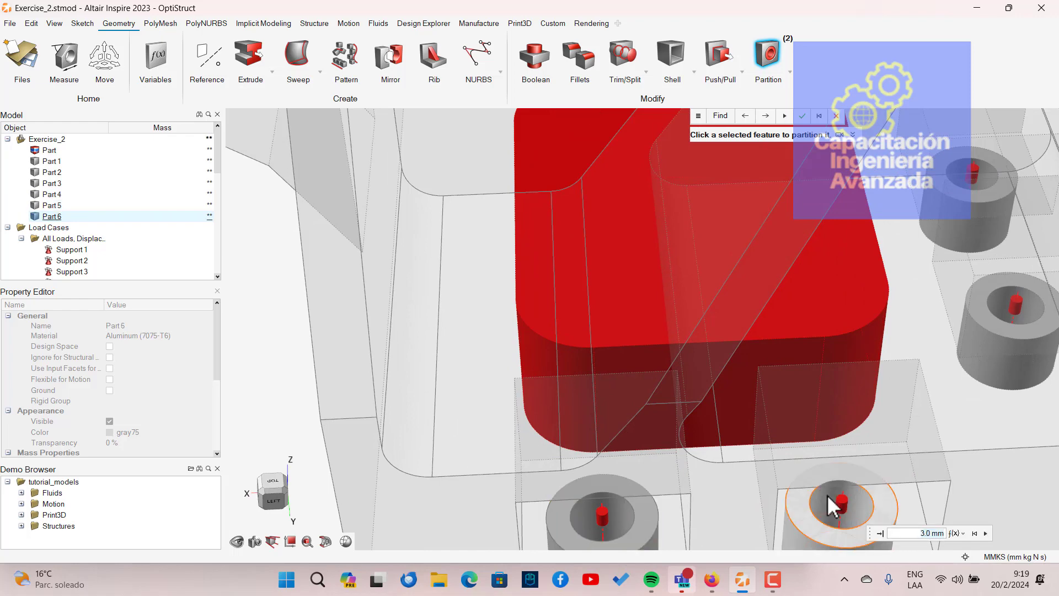
scroll(799, 501, down, 5)
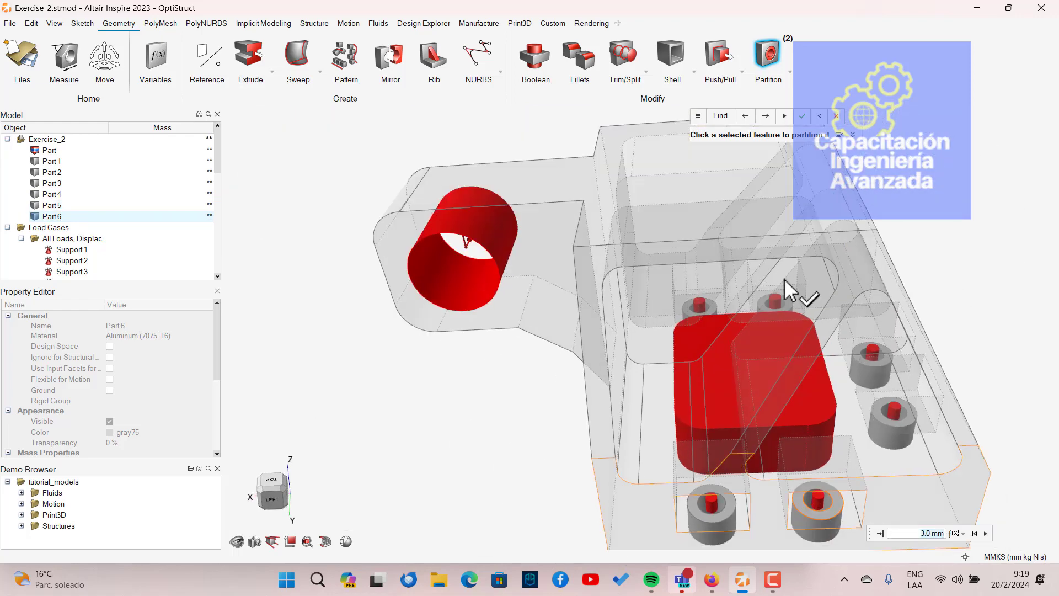
click(985, 533)
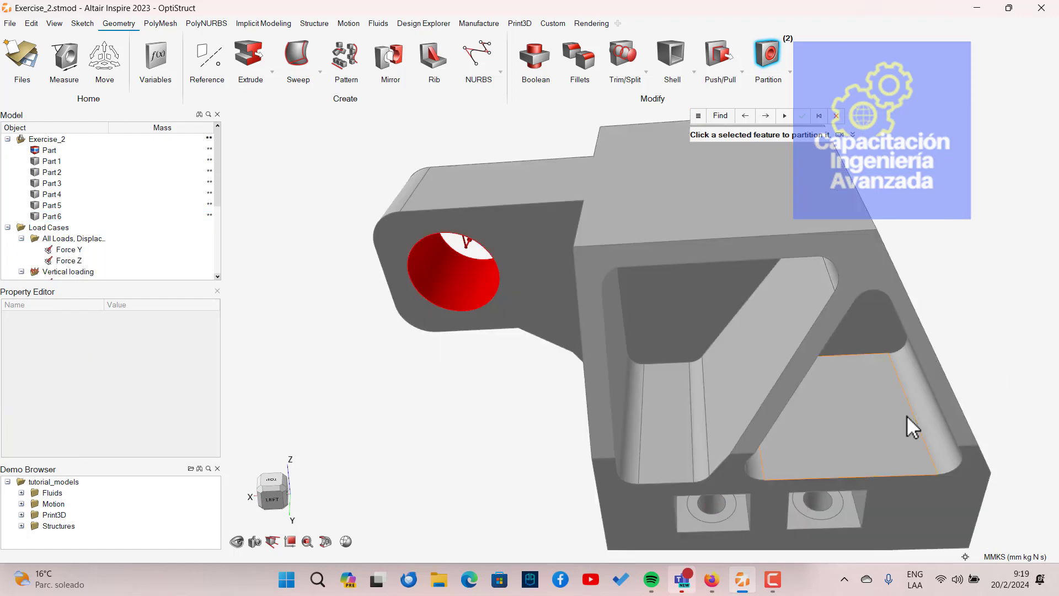
Check the bracket around its partitioned support holes and leave the Partition tool.
right_drag(905, 414, 836, 405)
middle_drag(836, 405, 753, 403)
scroll(744, 400, down, 2)
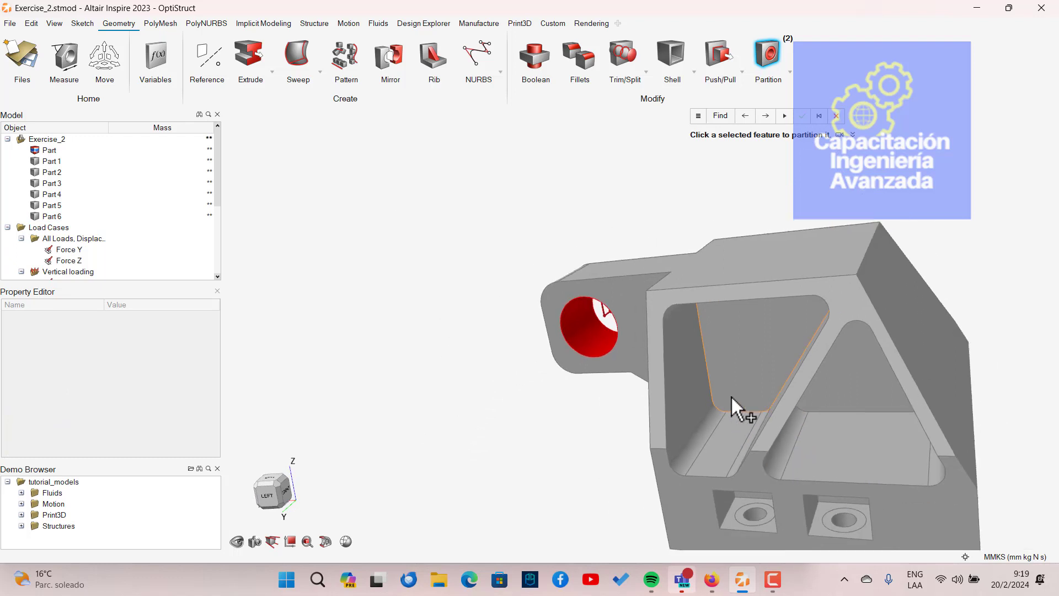
right_drag(711, 390, 596, 378)
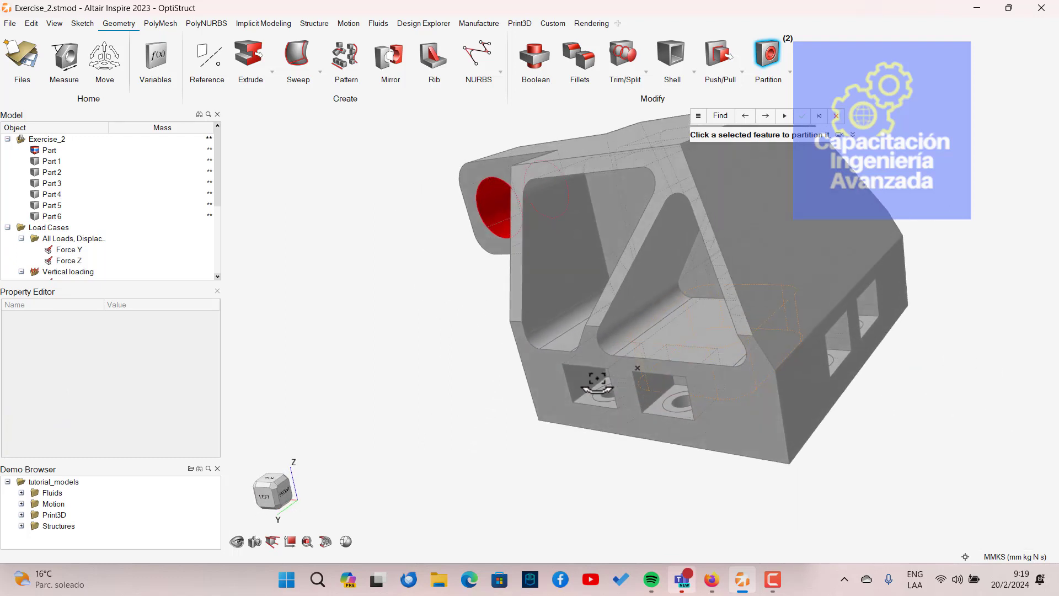
click(717, 422)
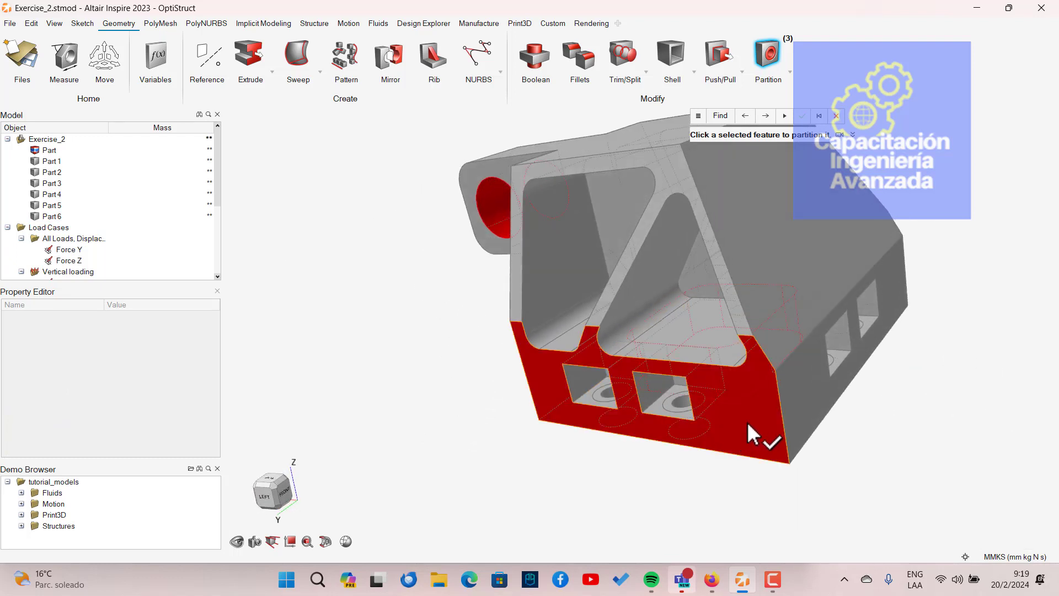
right_click(872, 449)
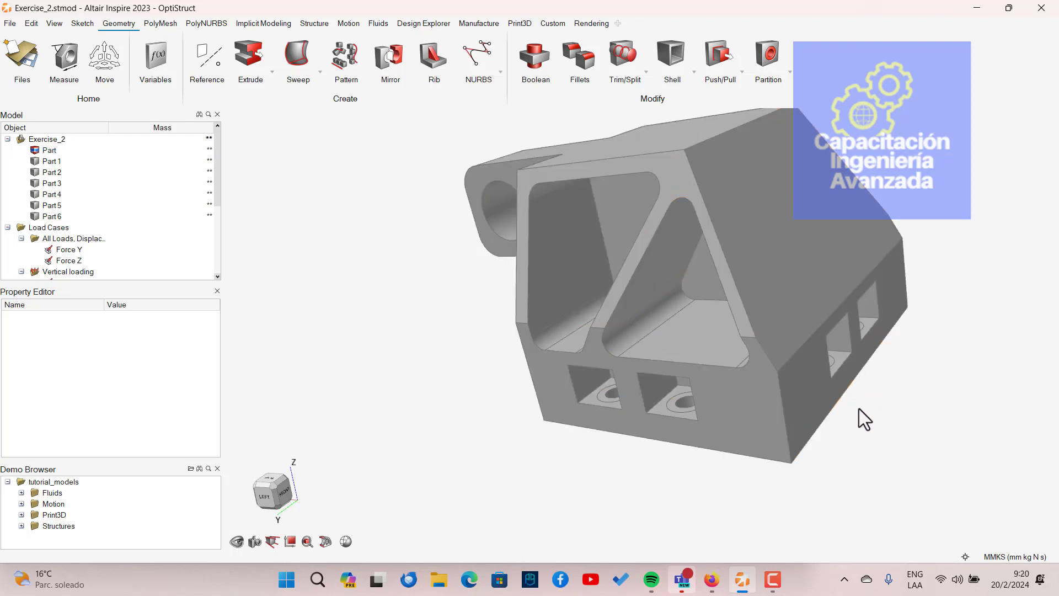
Hide the main bracket part to examine the partitioned rings alone, and show it again.
right_drag(858, 408, 872, 314)
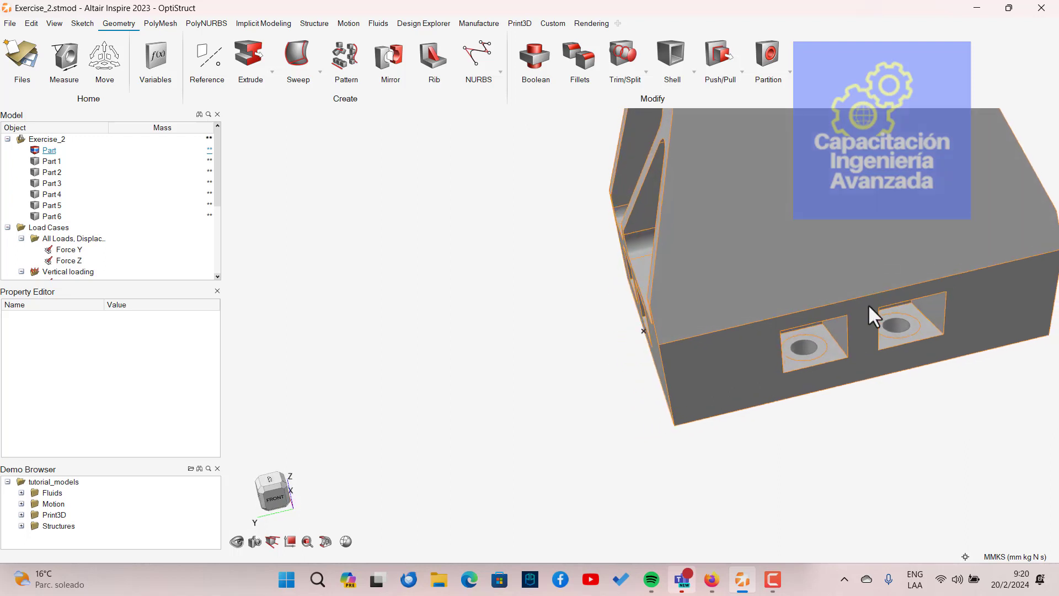
click(718, 295)
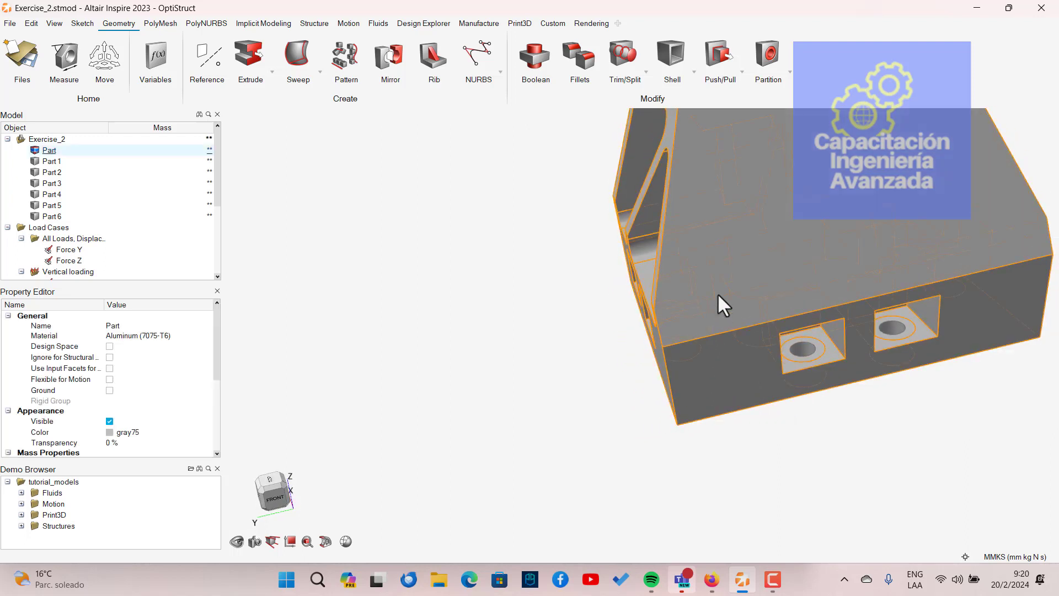
click(35, 150)
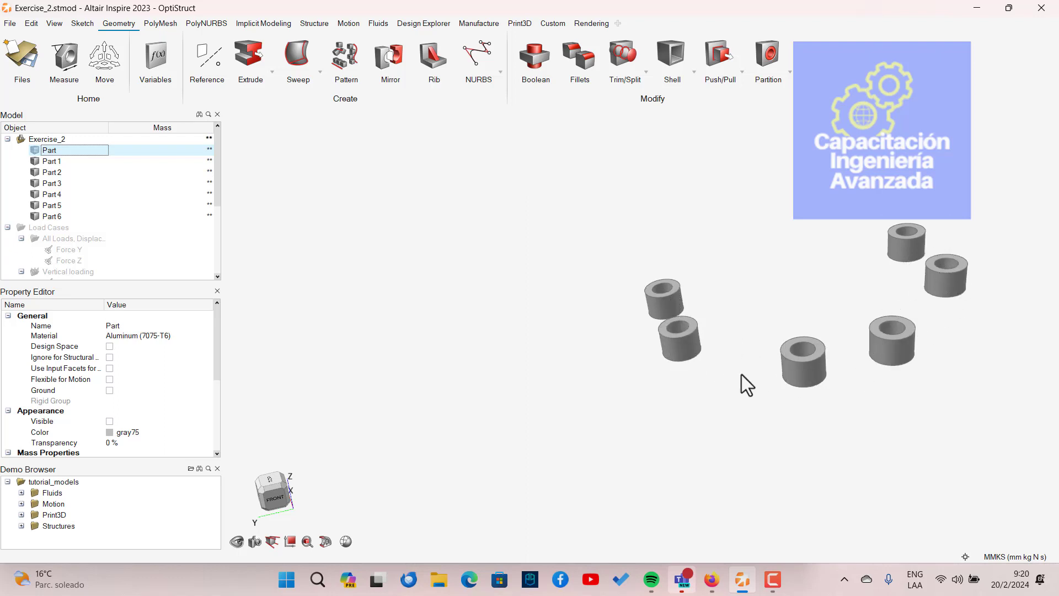
click(35, 150)
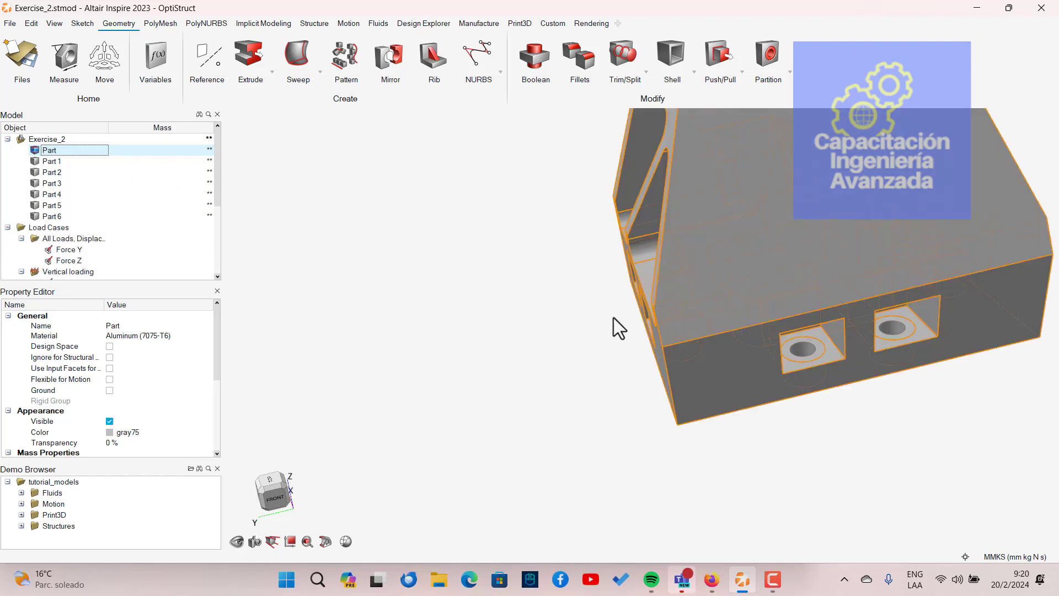
Hide Part 6 and Part 5 to inspect the left-view pocket holes, and make both rings visible again.
right_drag(838, 375, 924, 329)
right_click(925, 329)
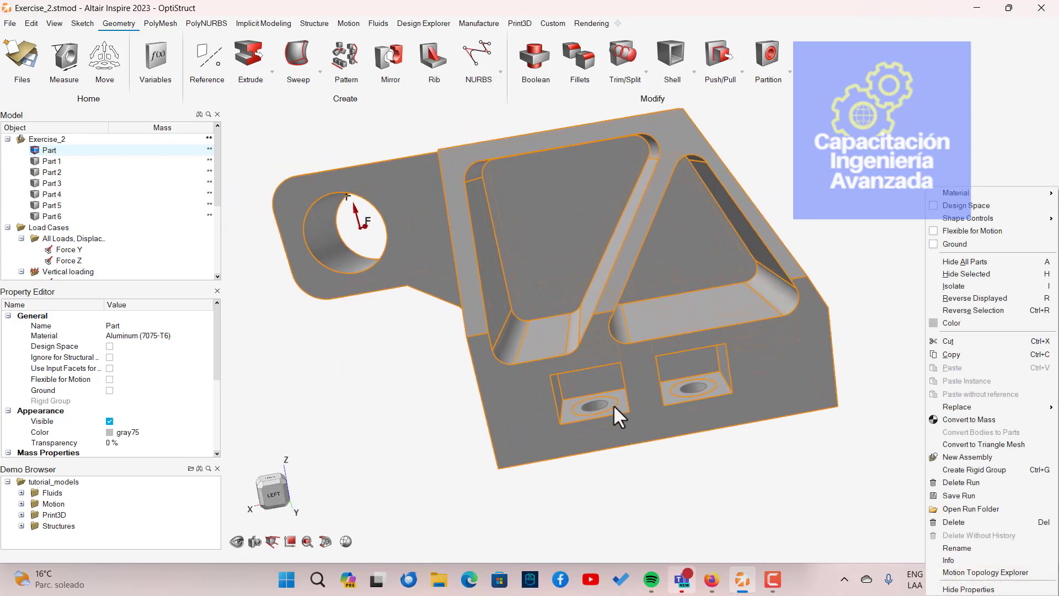
click(613, 404)
click(34, 216)
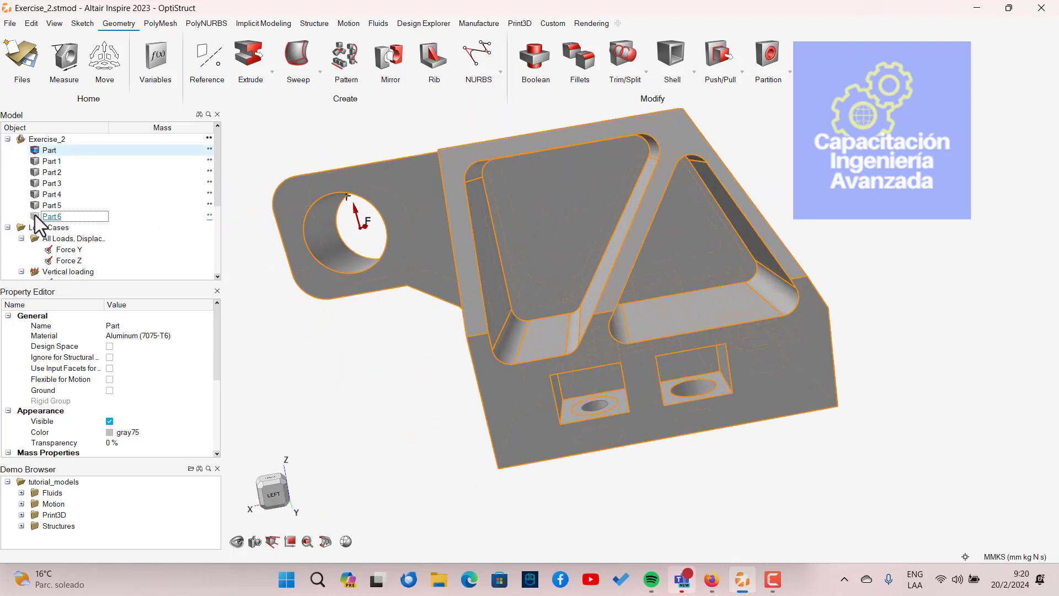
click(38, 205)
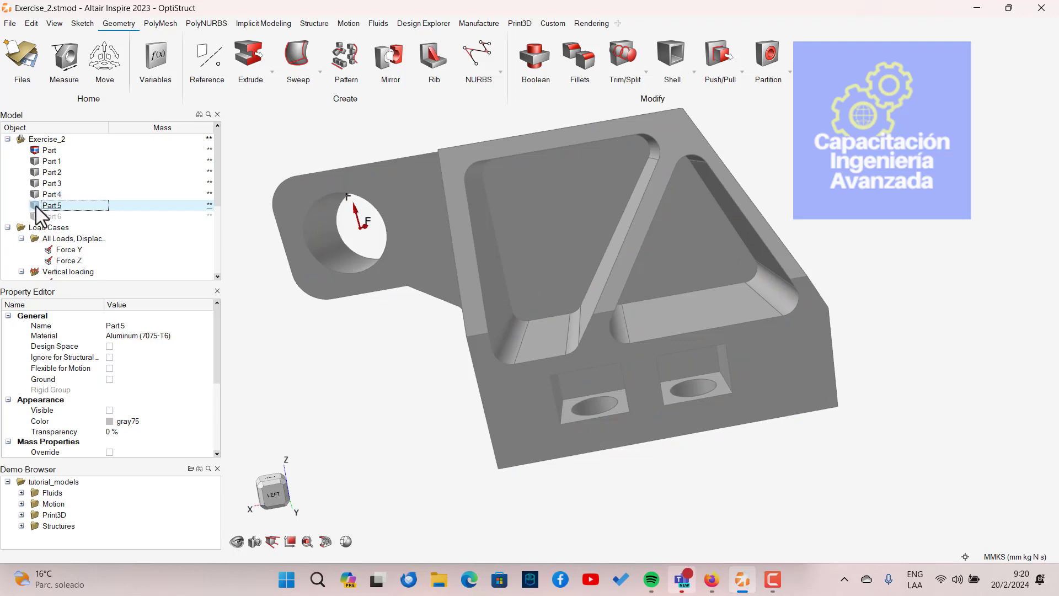
click(35, 205)
click(38, 215)
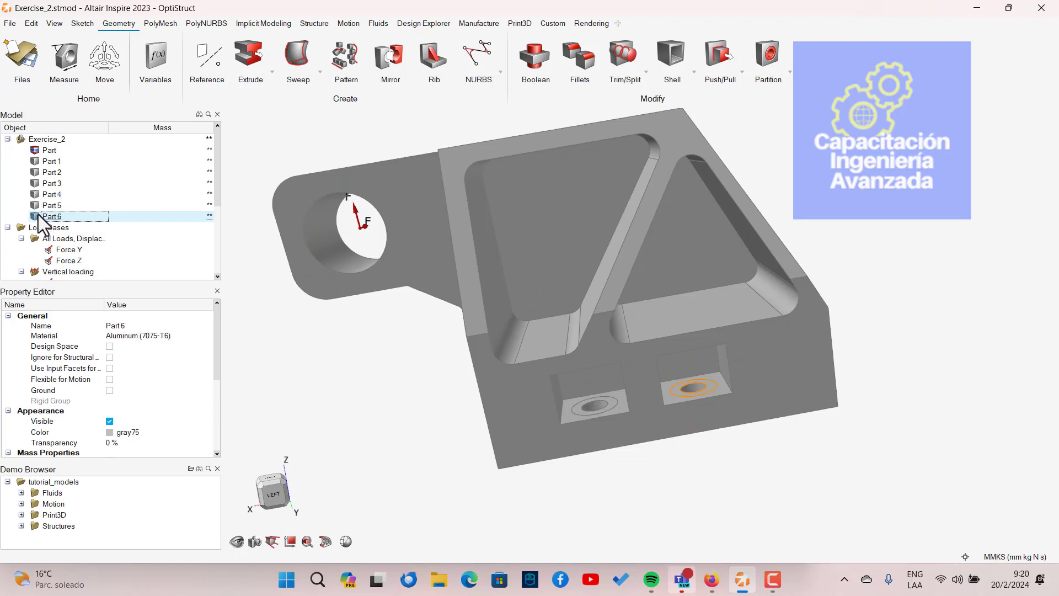
mouse_move(677, 444)
middle_down()
mouse_move(695, 442)
mouse_move(684, 427)
middle_up()
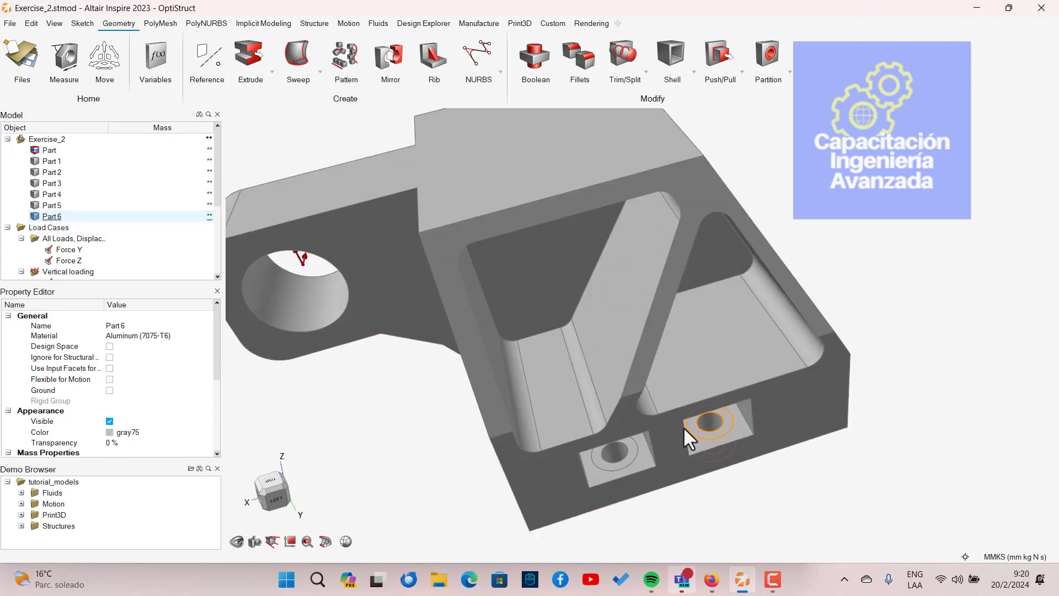
key(alt+Tab)
key(alt+Tab)
scroll(985, 444, down, 2)
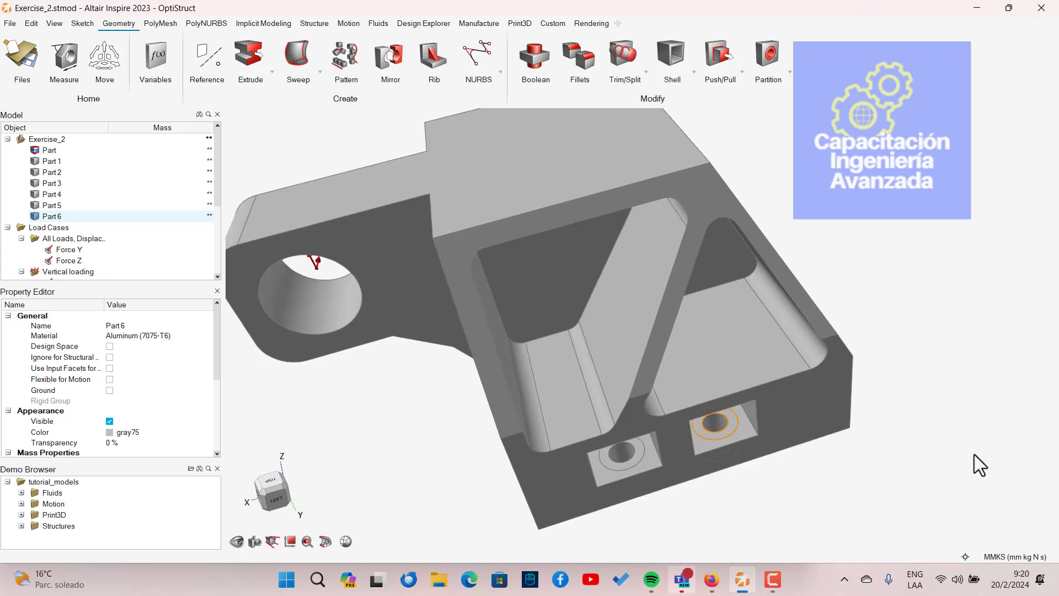
click(770, 581)
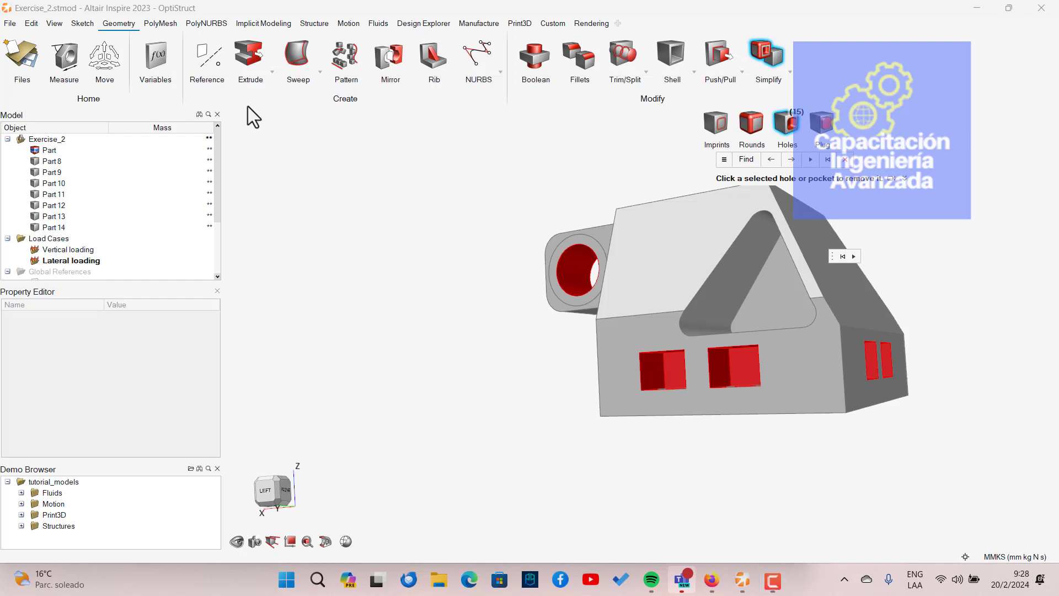
Restart the Simplify tool in its Holes mode to find removable holes and pockets on the bracket.
click(790, 73)
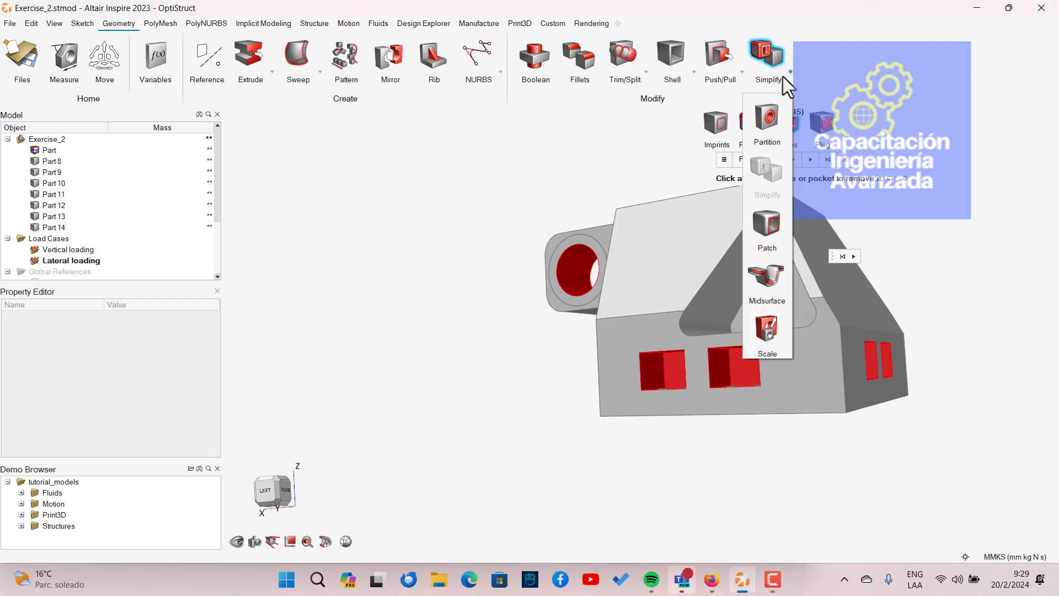
click(779, 170)
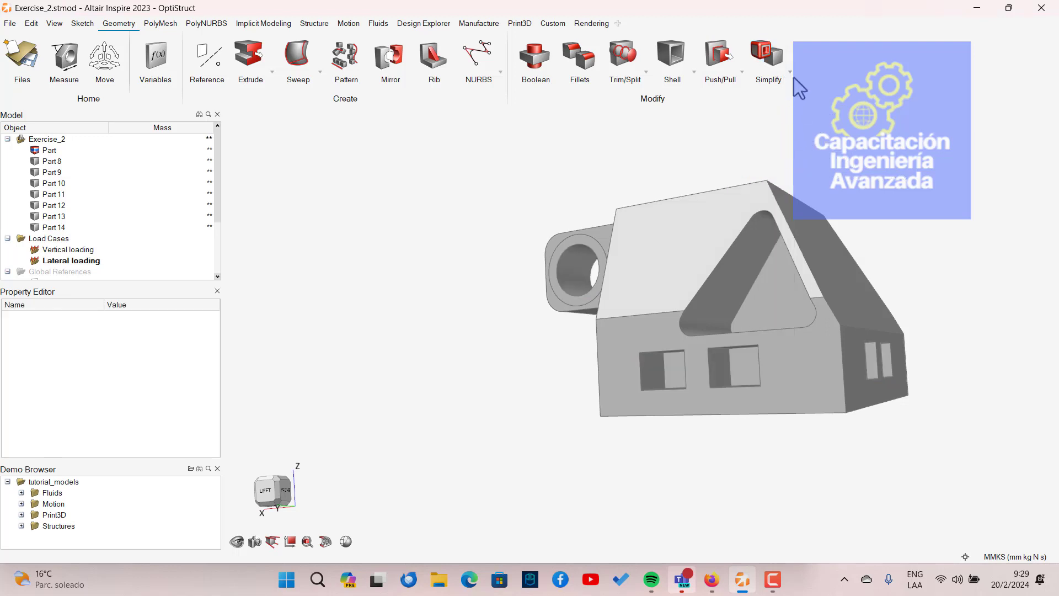
click(766, 55)
click(788, 126)
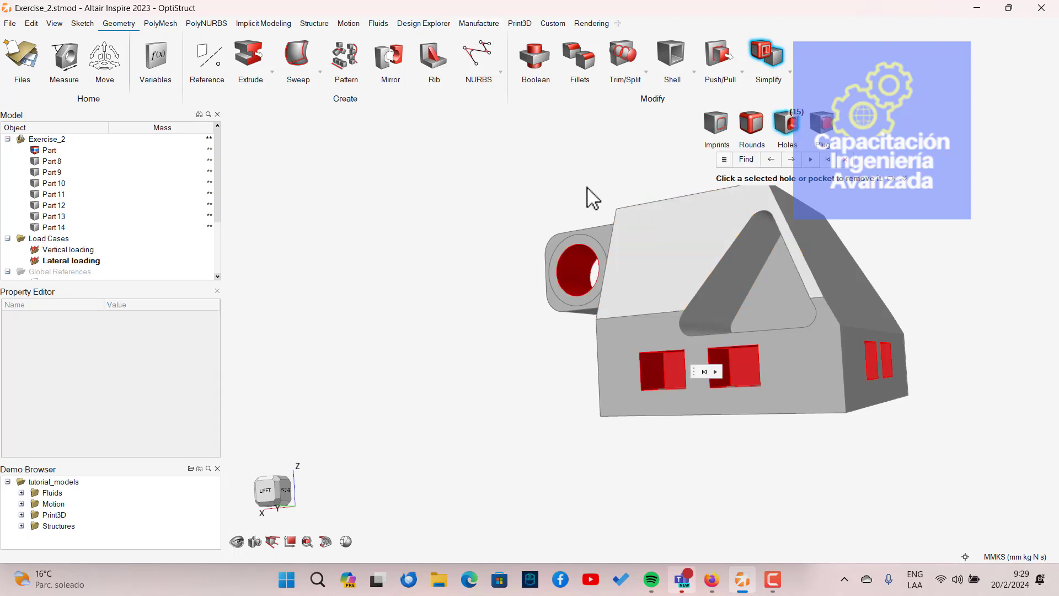
Mark the triangular pocket on the bracket's left-view side for removal and take it back out of the selection.
right_drag(586, 198, 630, 287)
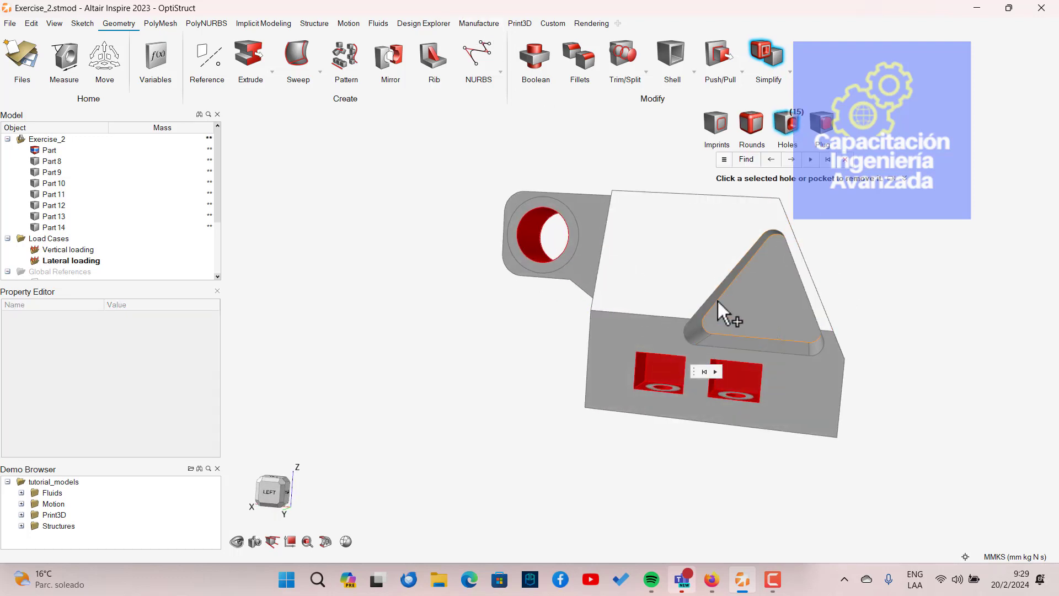
right_drag(716, 298, 658, 291)
middle_drag(657, 291, 659, 293)
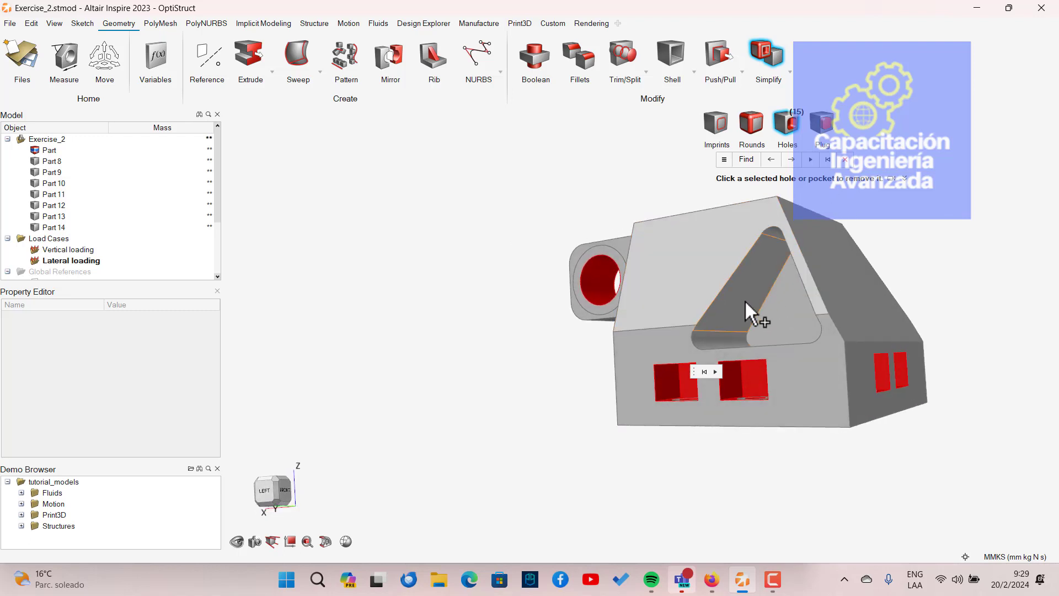
mouse_move(745, 299)
right_down()
mouse_move(760, 342)
mouse_move(747, 338)
mouse_move(739, 370)
mouse_move(742, 308)
right_up()
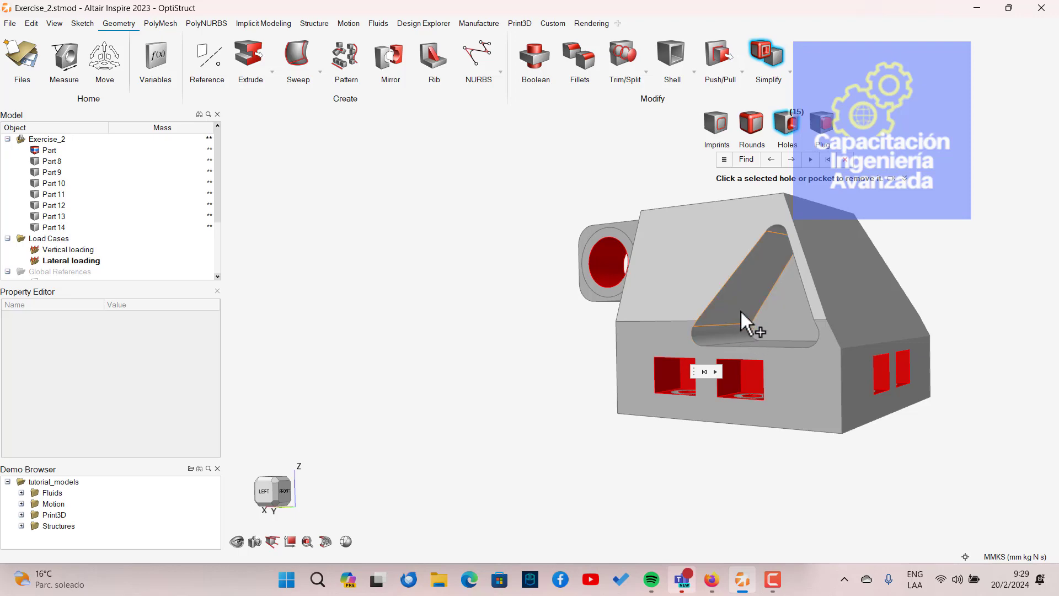
click(740, 312)
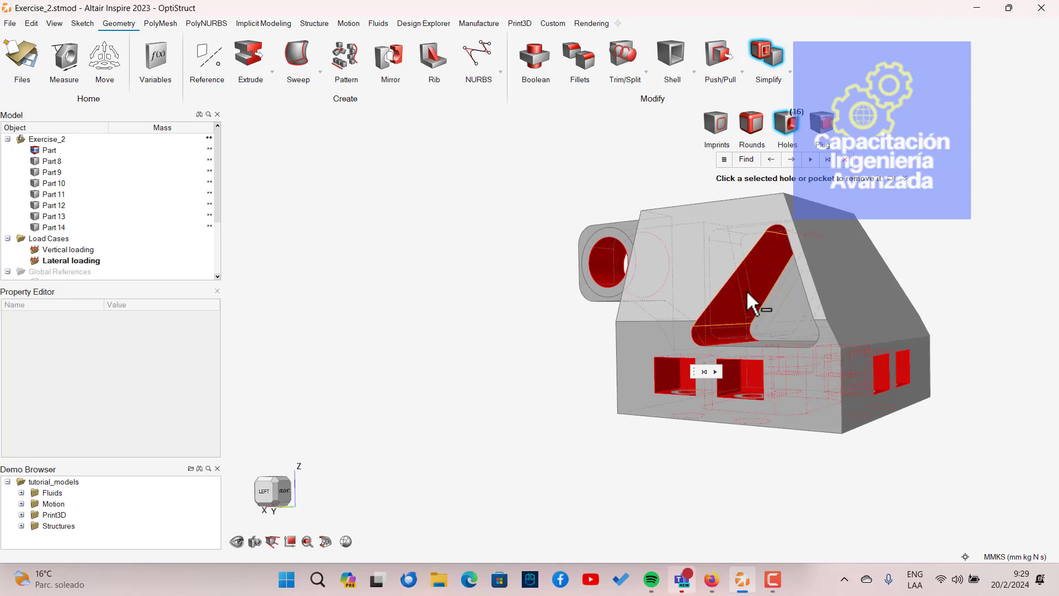
right_drag(750, 298, 825, 347)
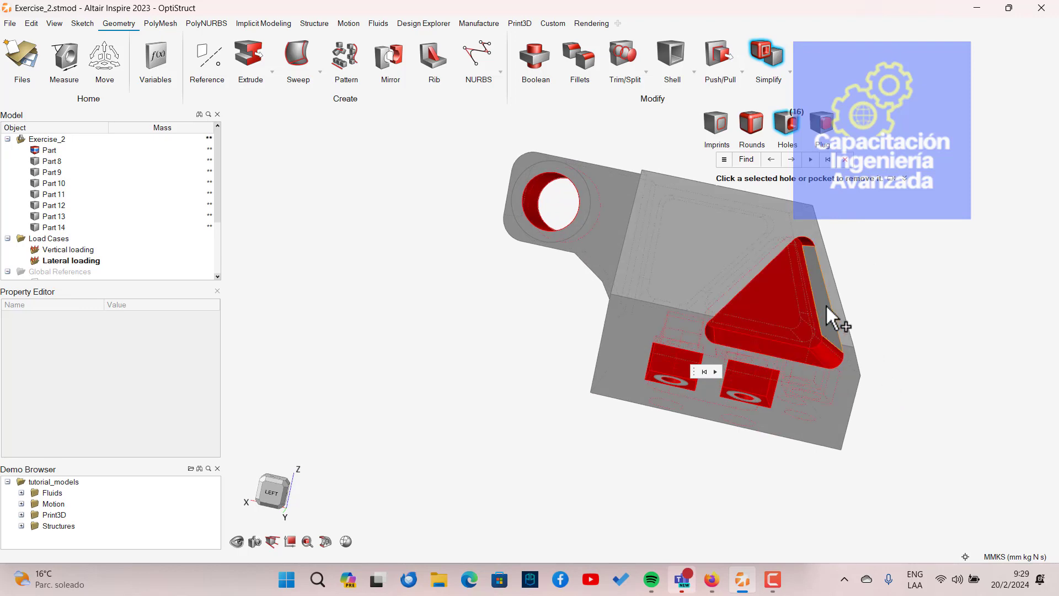
right_drag(808, 313, 729, 316)
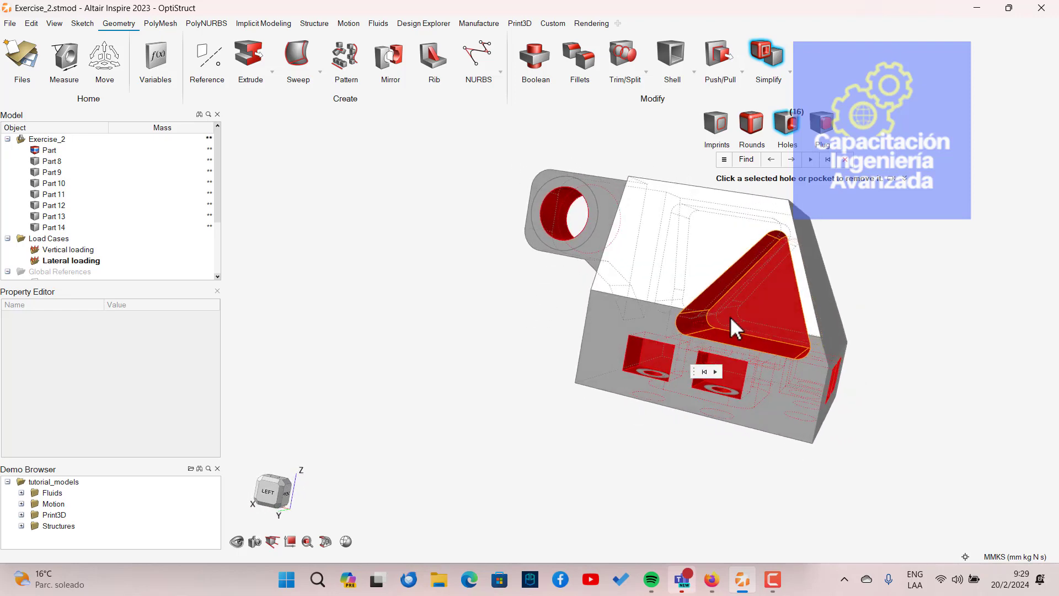
click(762, 289)
Switch the keyboard input language to Español (Ecuador).
right_drag(804, 288, 402, 376)
right_drag(785, 355, 810, 438)
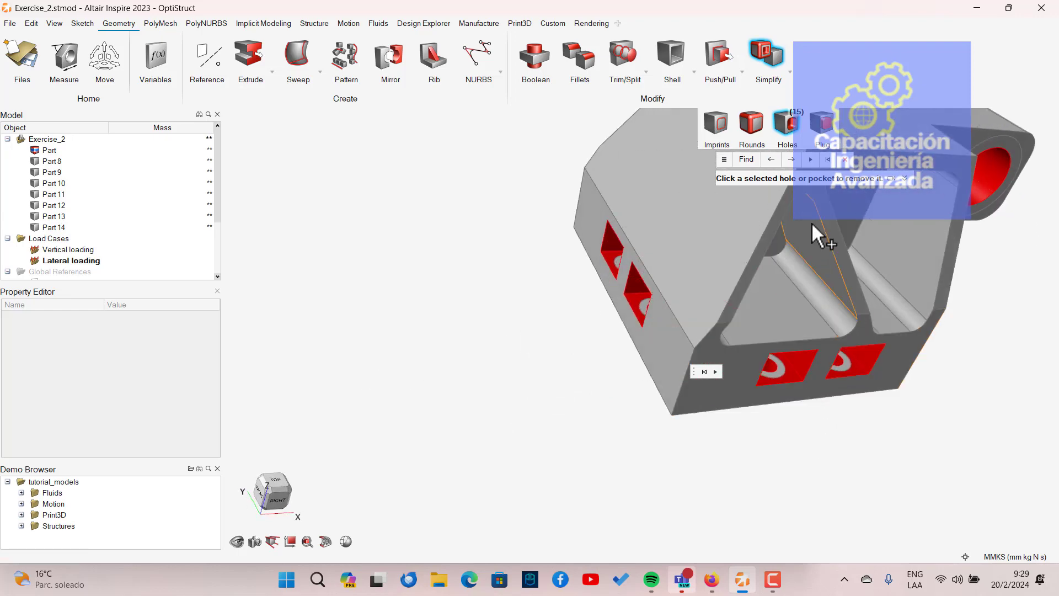
right_drag(812, 222, 633, 309)
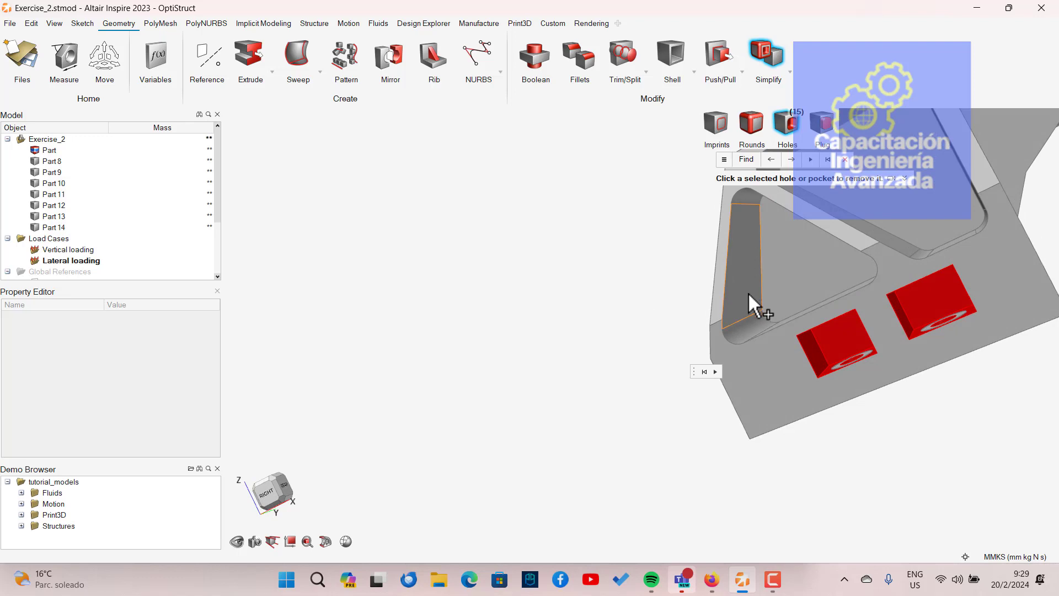
key(super+space)
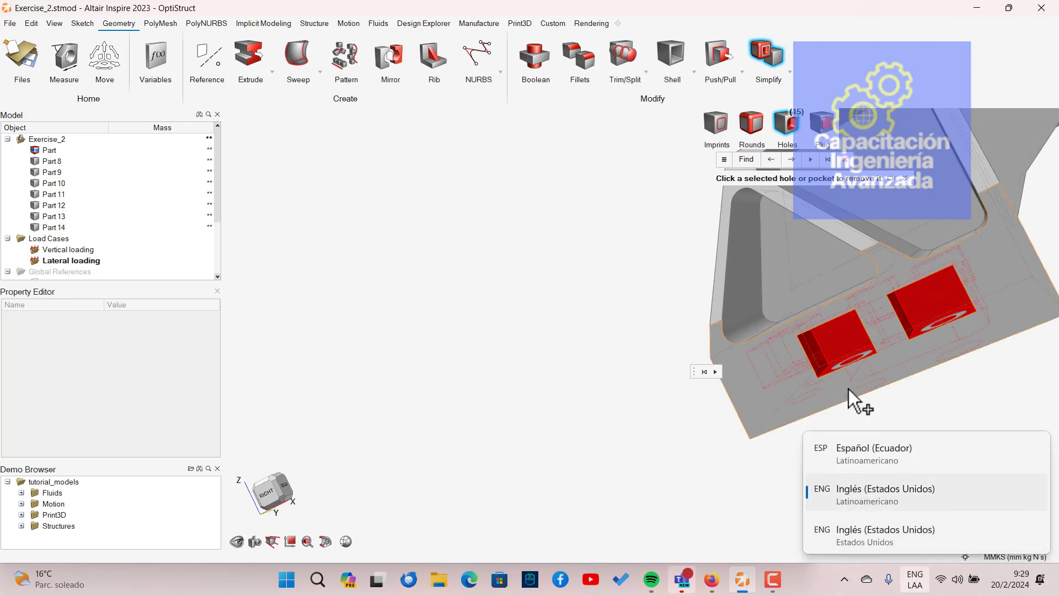
click(881, 488)
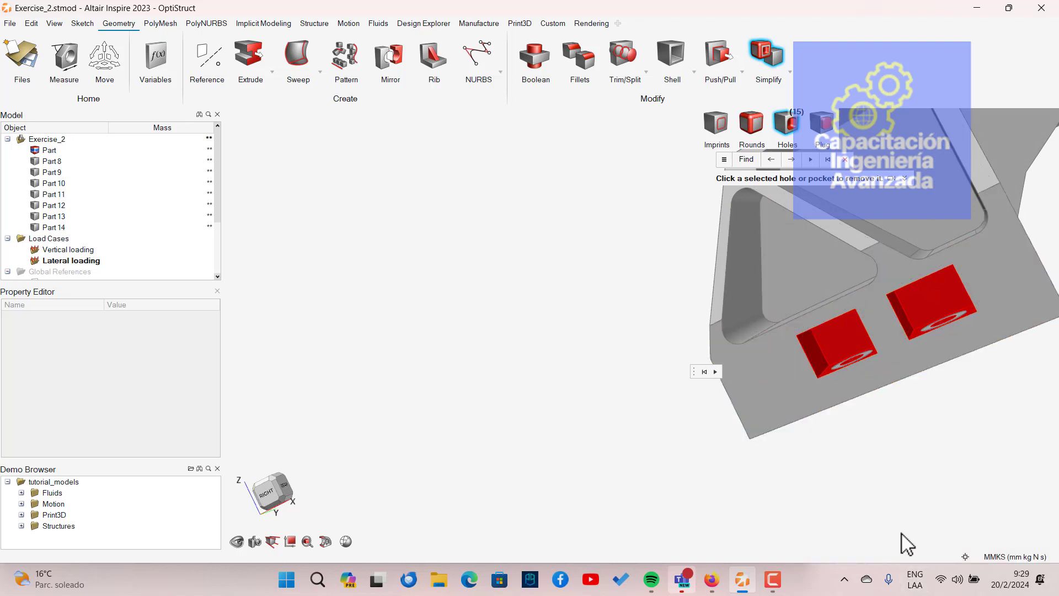
click(912, 579)
click(866, 433)
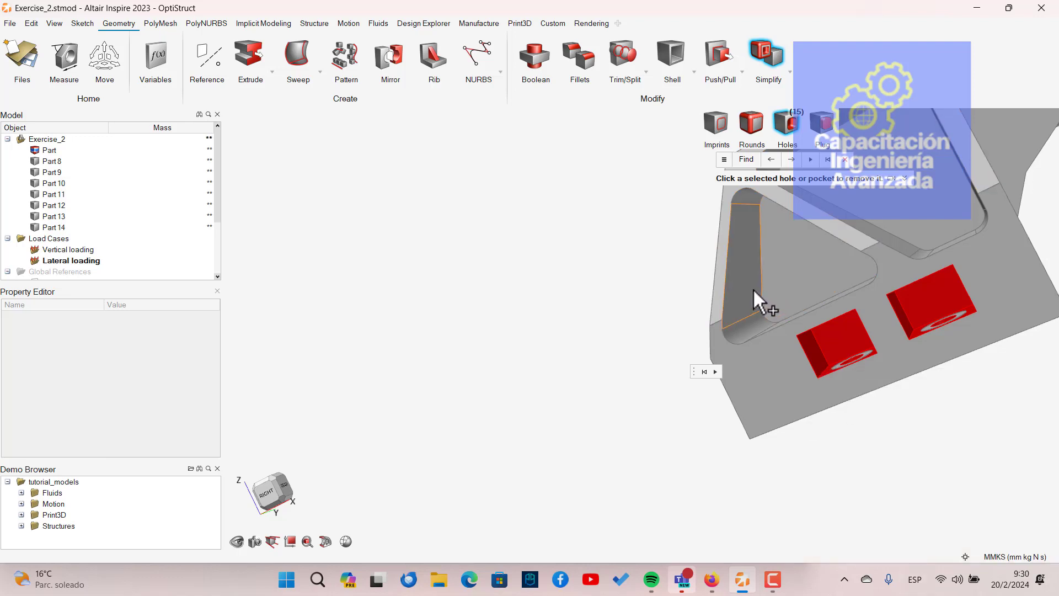
Mark the triangular pocket nearest the front on the bracket's right-view side and remove it with Simplify.
click(753, 287)
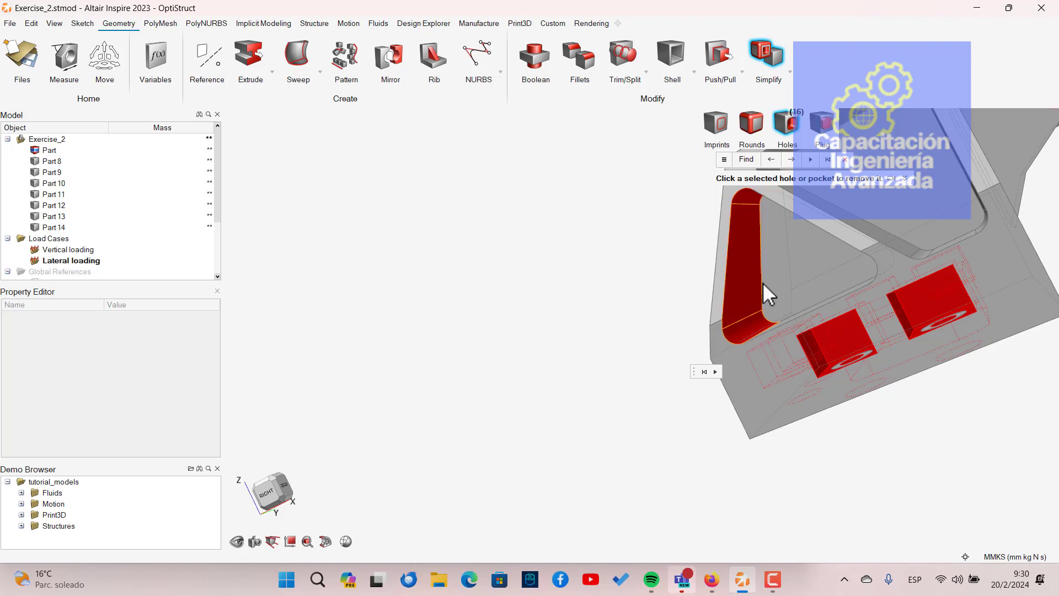
right_drag(766, 291, 843, 296)
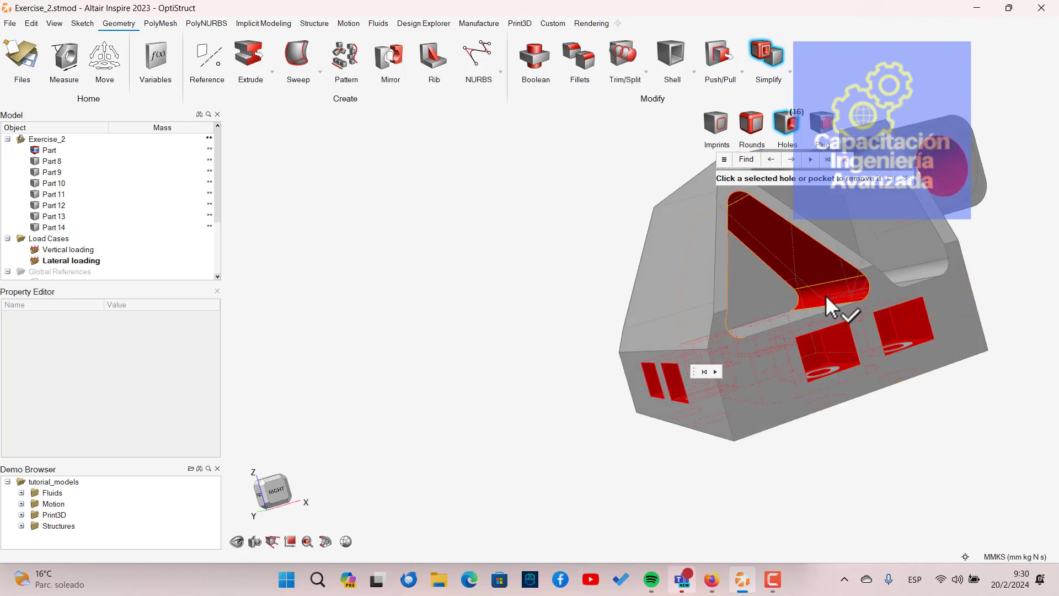
click(760, 288)
Select the floor and wall faces of the remaining right-view pocket near the lug and remove the pocket.
right_drag(812, 280, 703, 296)
click(703, 296)
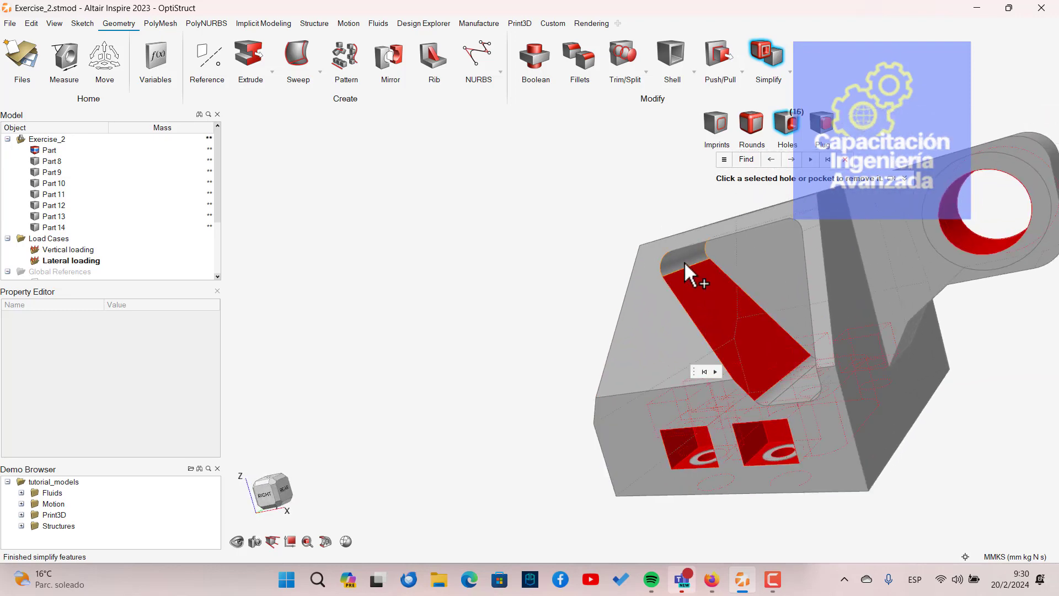
click(679, 256)
click(766, 266)
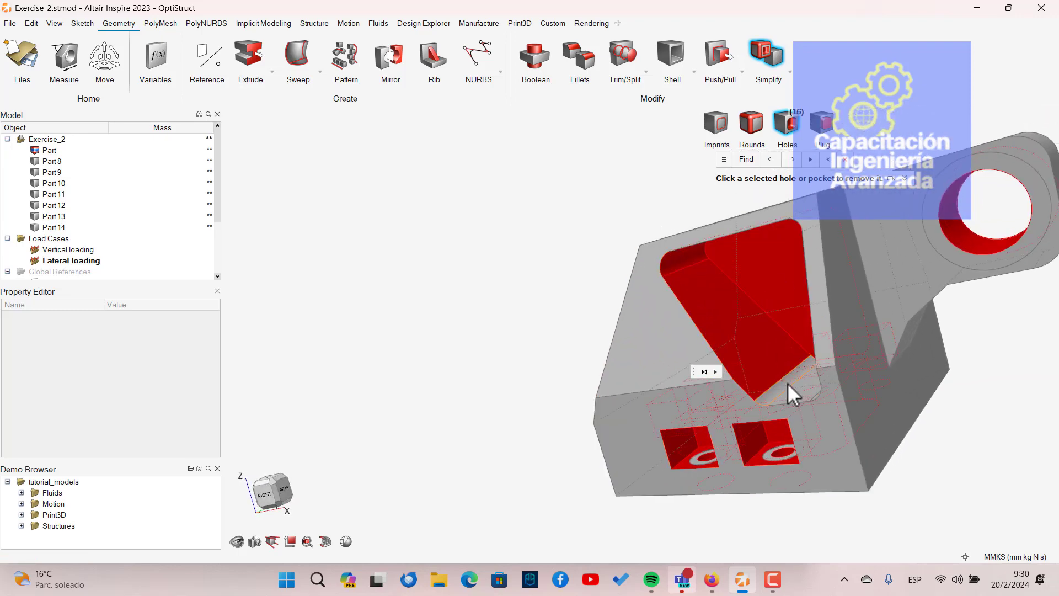
click(786, 383)
right_drag(775, 376, 704, 223)
click(694, 230)
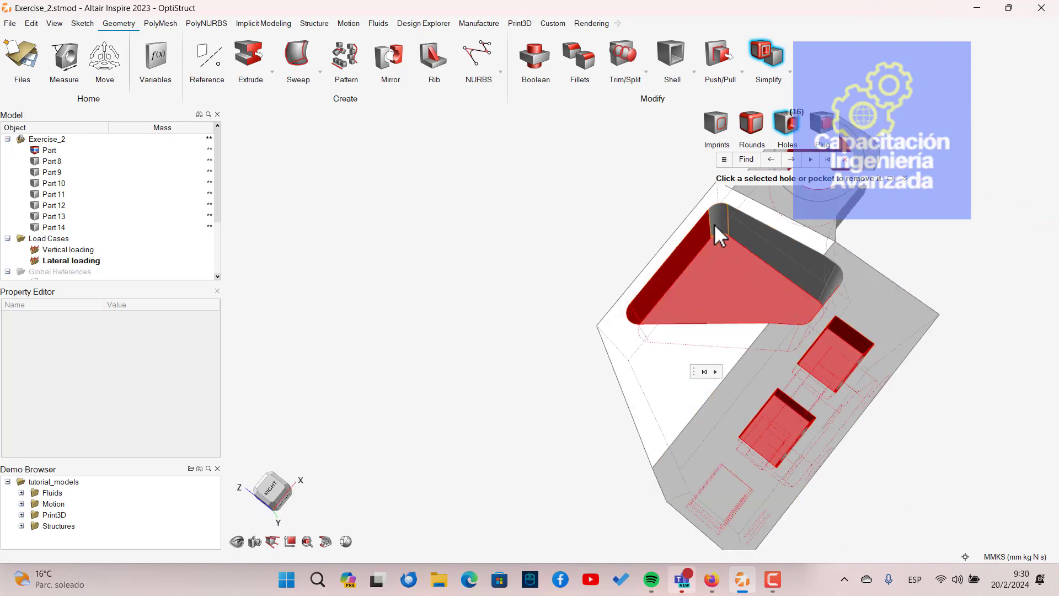
click(749, 226)
right_drag(829, 279, 868, 308)
click(723, 264)
right_drag(746, 300, 884, 331)
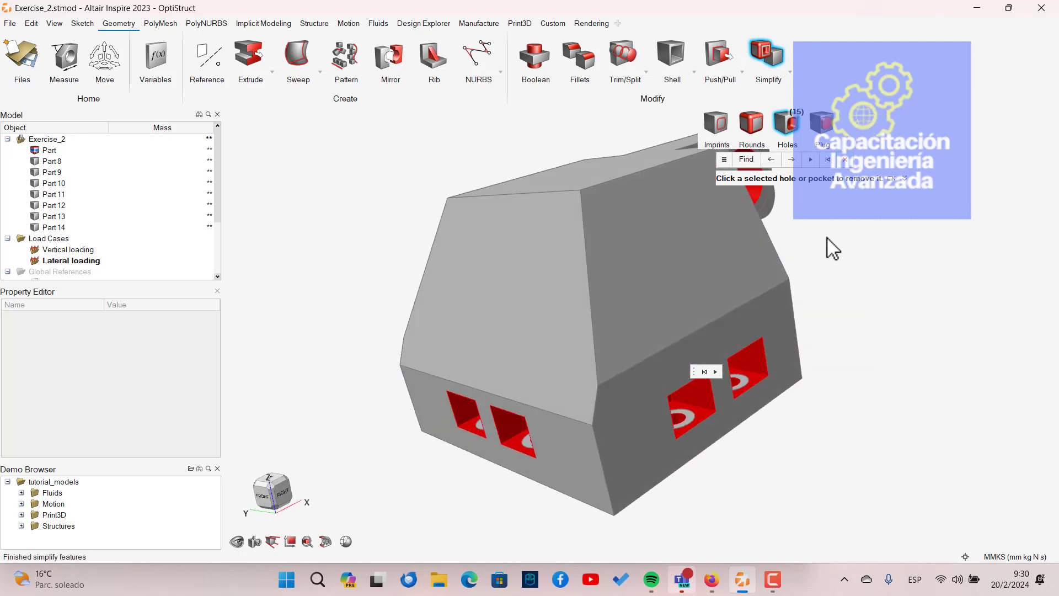
right_drag(830, 246, 831, 285)
scroll(832, 285, down, 3)
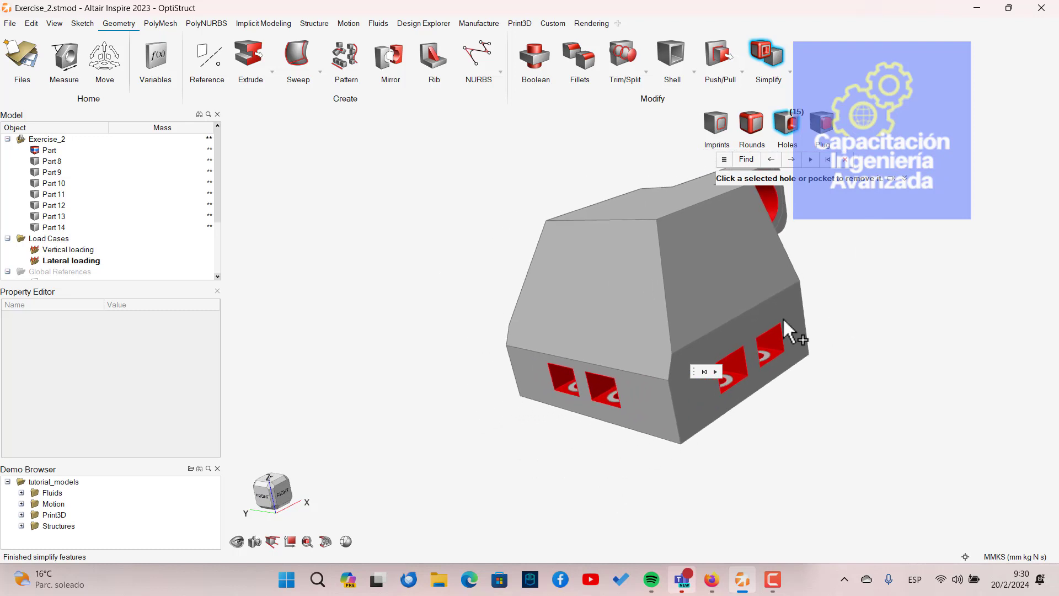
click(776, 583)
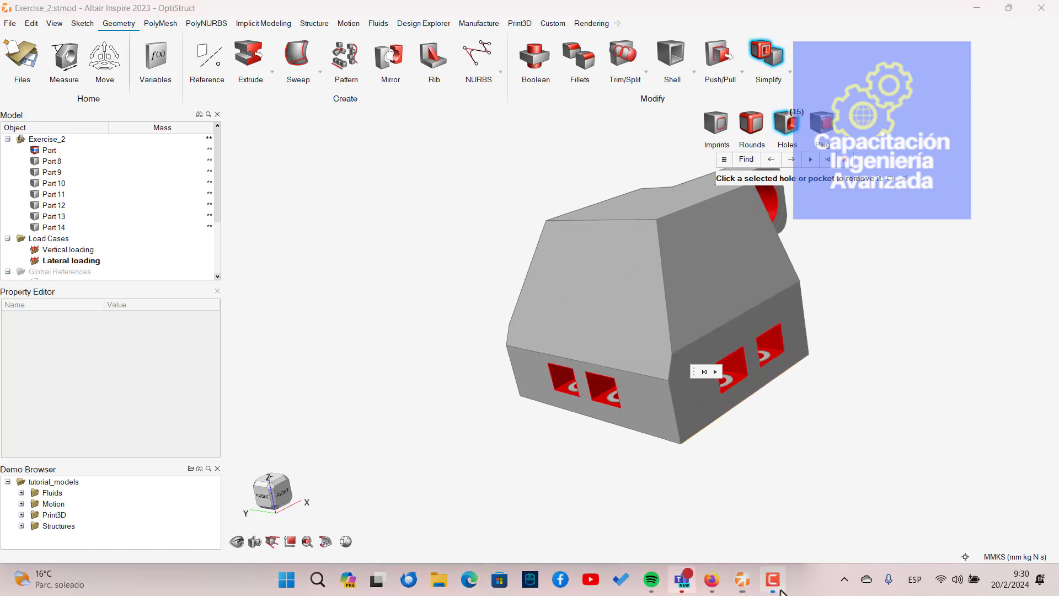
right_drag(846, 383, 810, 374)
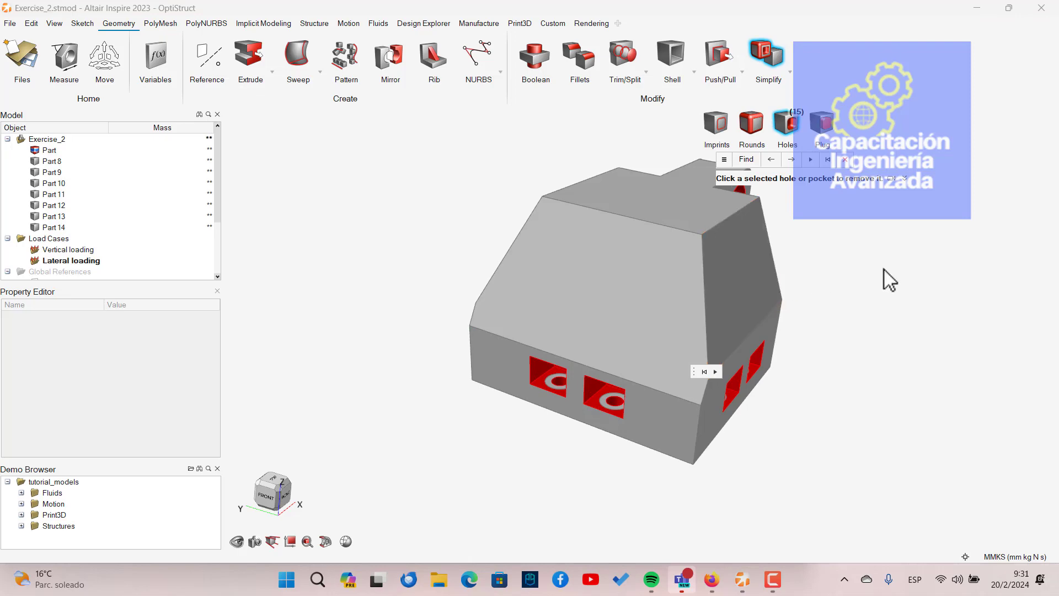
right_drag(886, 279, 792, 285)
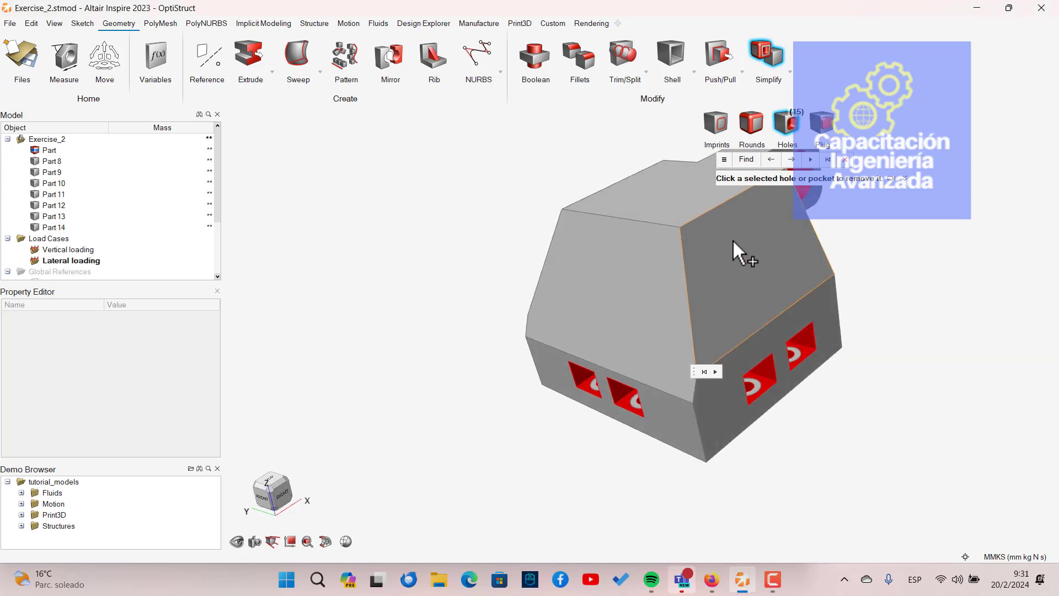
Consult Step 3 of Exercise 6A in the browser's PDF on removing all three side cuts, and return to Altair Inspire.
key(alt+Tab)
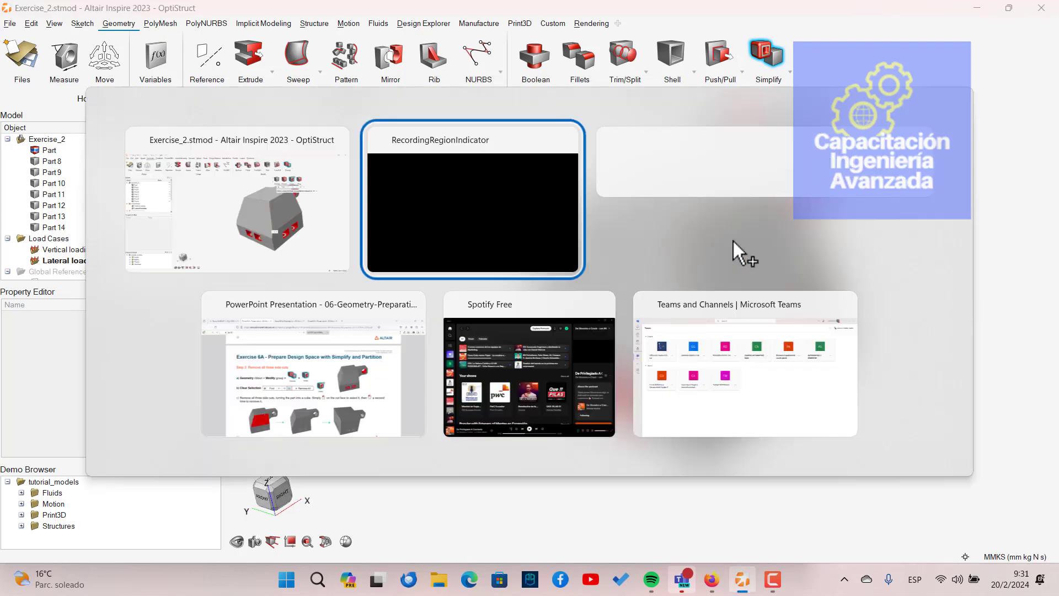
key(alt+Tab)
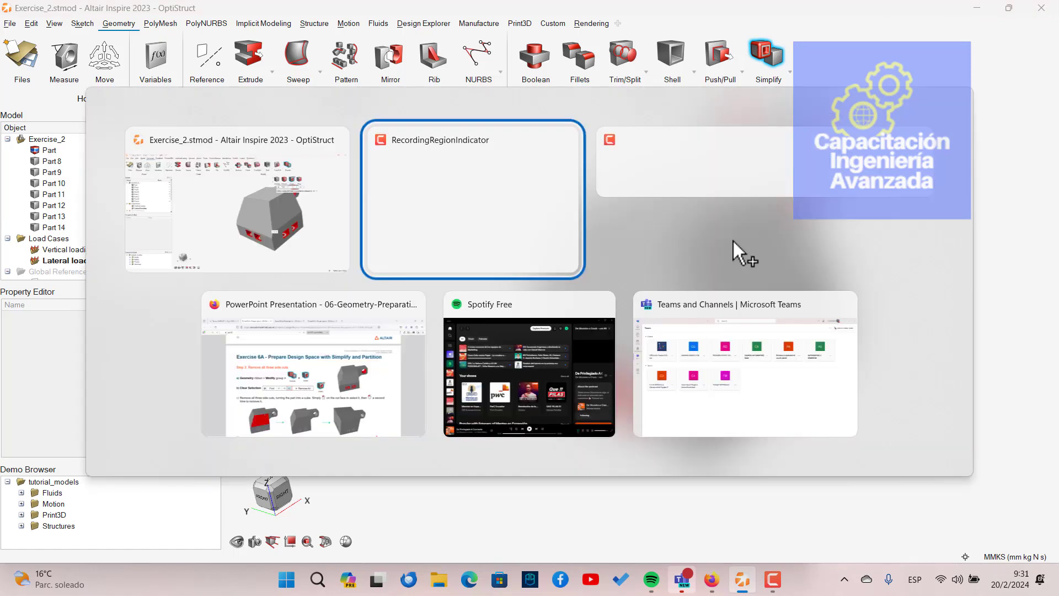
key(alt+Tab)
key(alt+Tab)
key(alt+Tab)
click(385, 371)
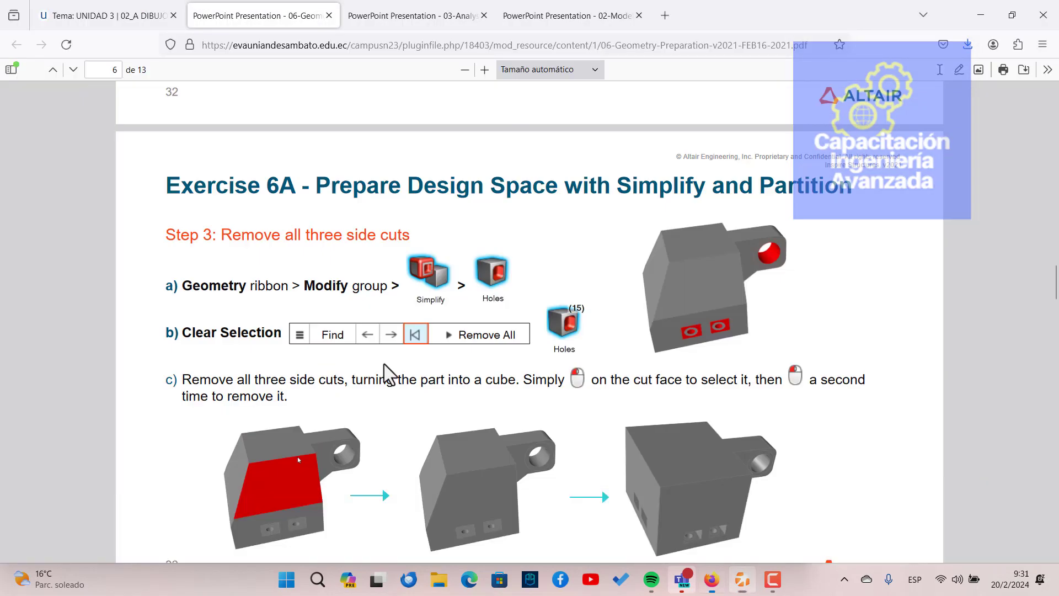
scroll(435, 338, down, 2)
key(alt+Tab)
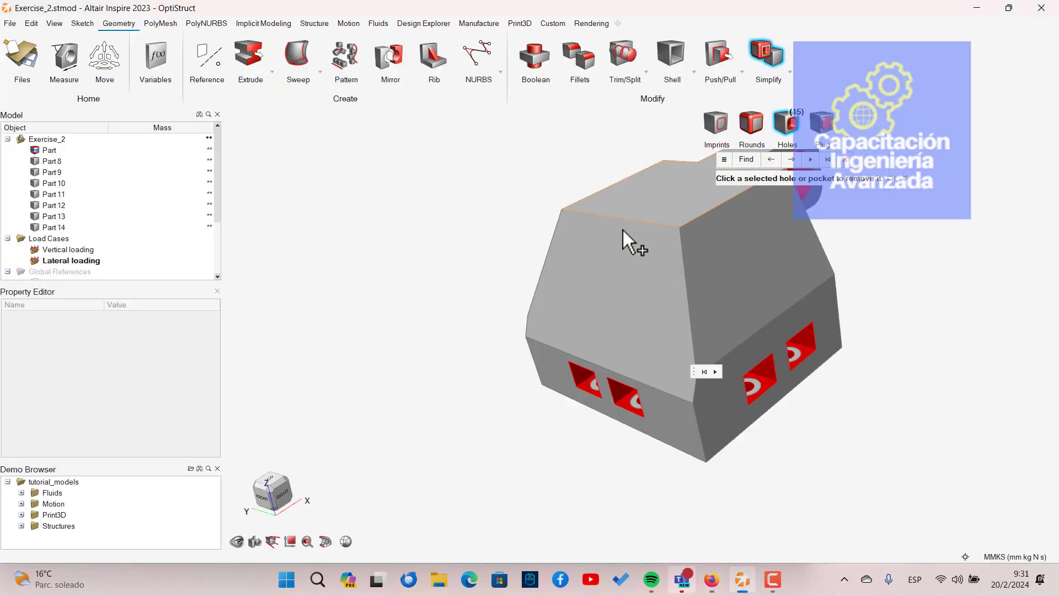
Remove the bracket's three sloped side cuts to turn its body into a rectangular block, and exit the Simplify tool.
click(725, 291)
click(736, 274)
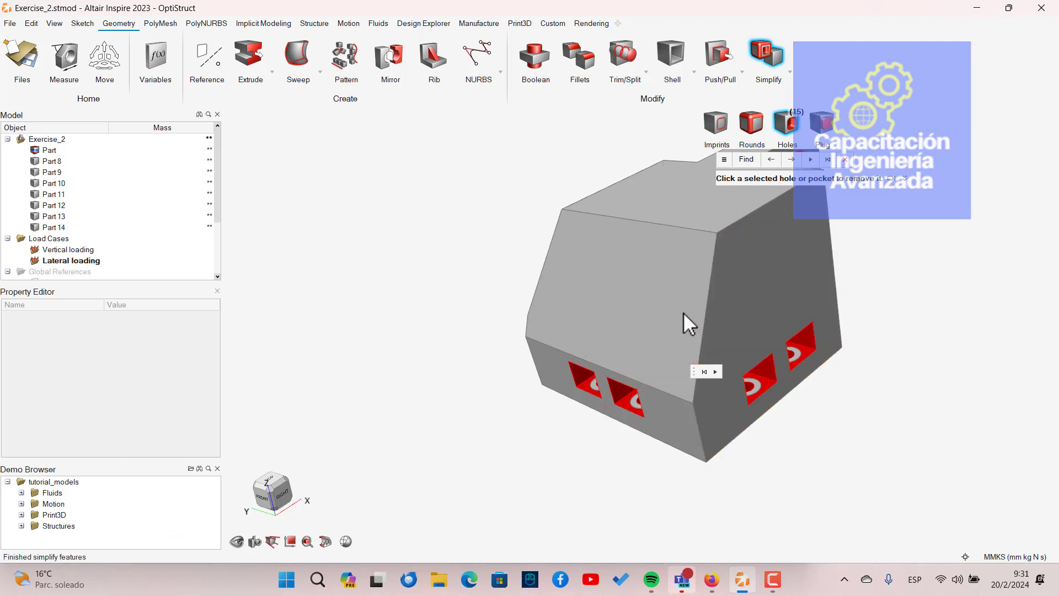
right_drag(683, 313, 937, 282)
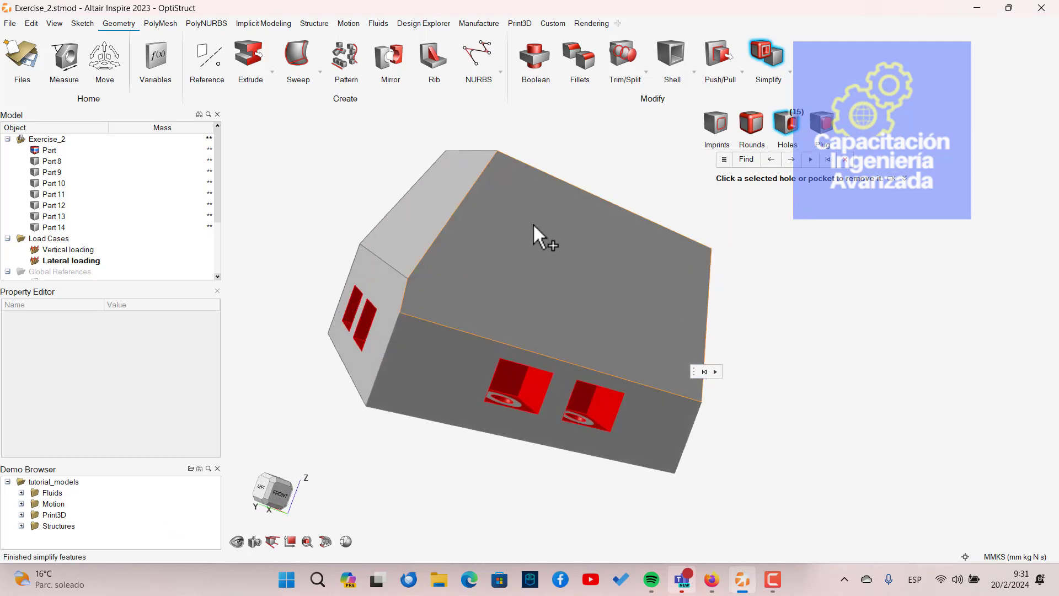
click(414, 218)
right_drag(415, 217, 609, 281)
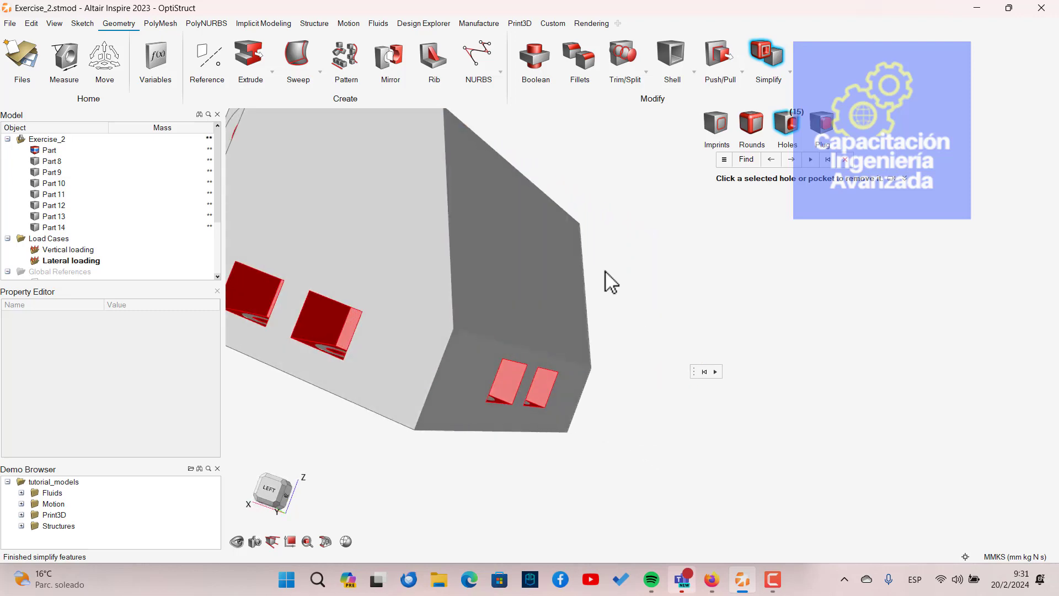
click(519, 248)
right_drag(539, 253, 728, 385)
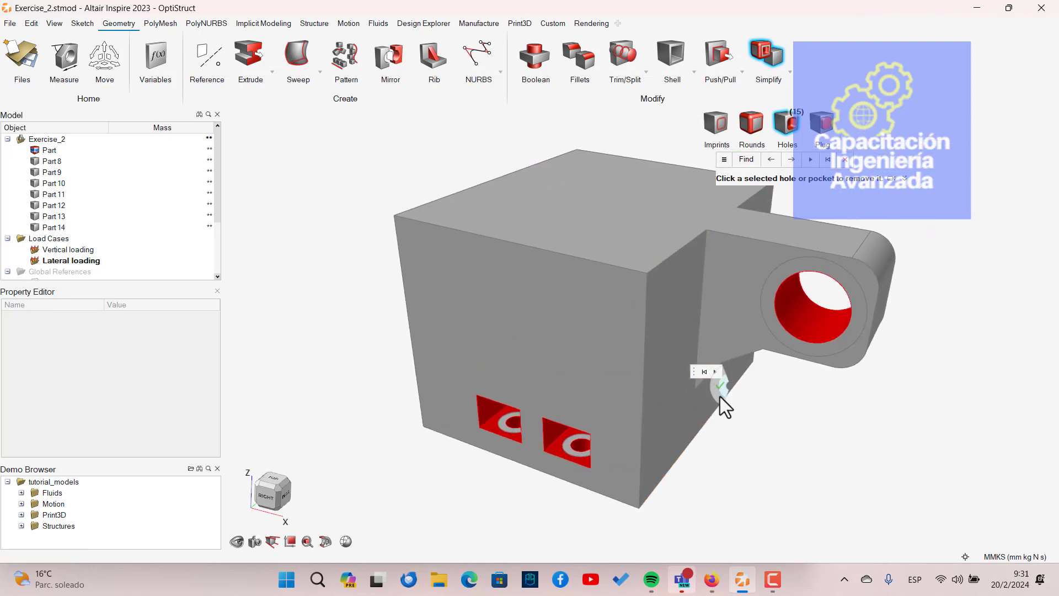
click(720, 391)
mouse_move(683, 418)
right_down()
mouse_move(690, 449)
mouse_move(680, 433)
right_up()
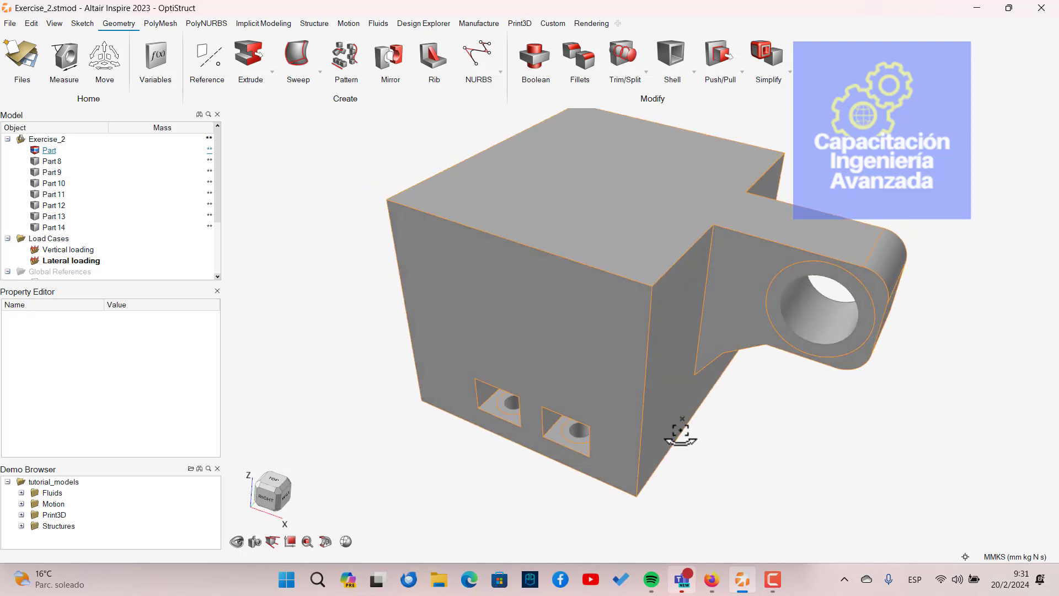
click(625, 493)
Check the Load Cases folder by hiding and showing it, and view the properties of the Vertical loading case.
click(771, 579)
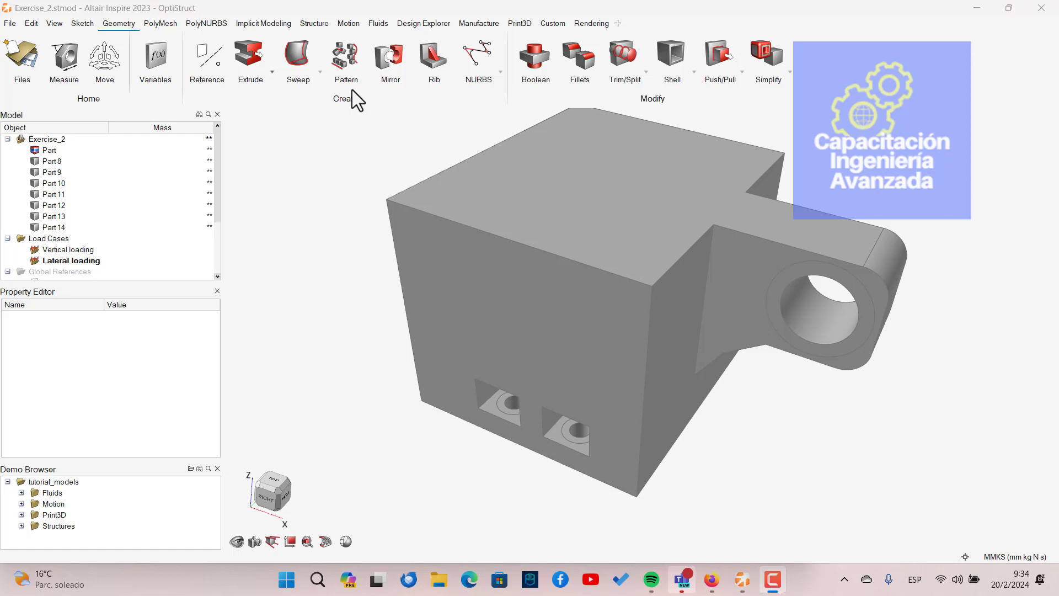
right_drag(611, 371, 573, 276)
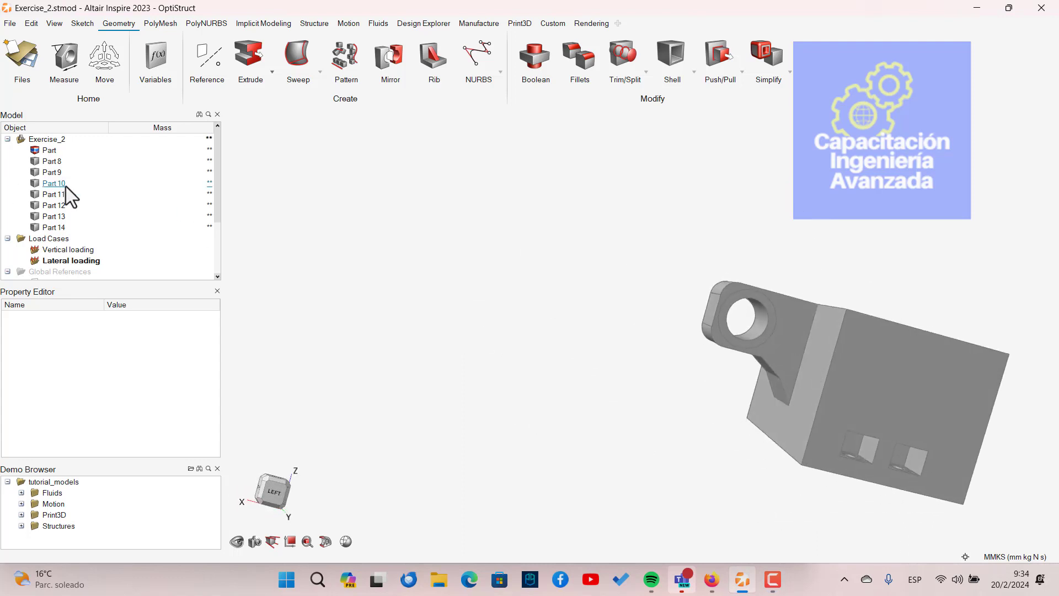
scroll(62, 206, down, 2)
click(17, 163)
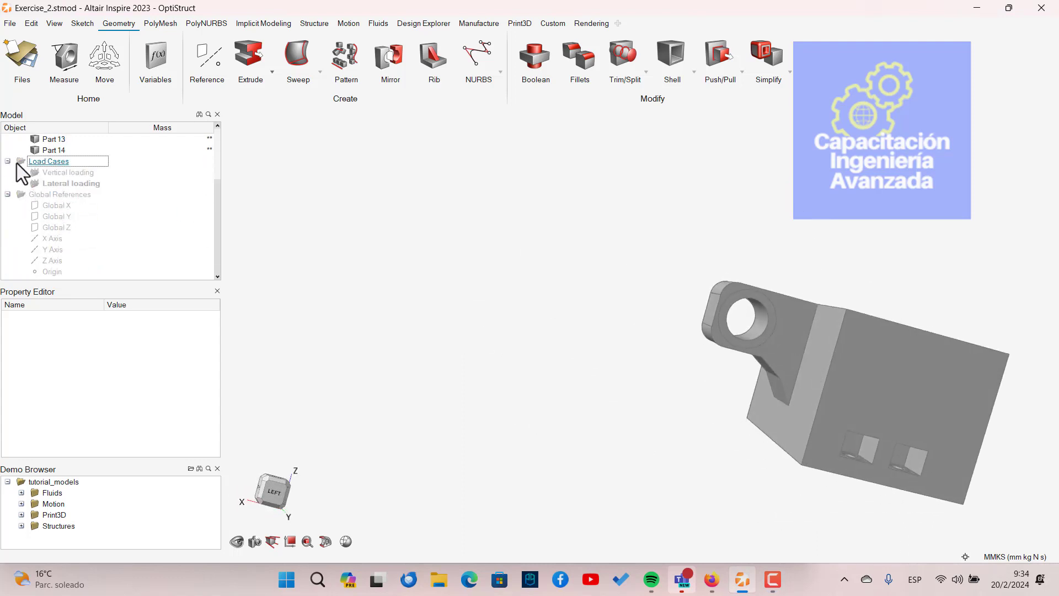
double_click(17, 163)
click(9, 183)
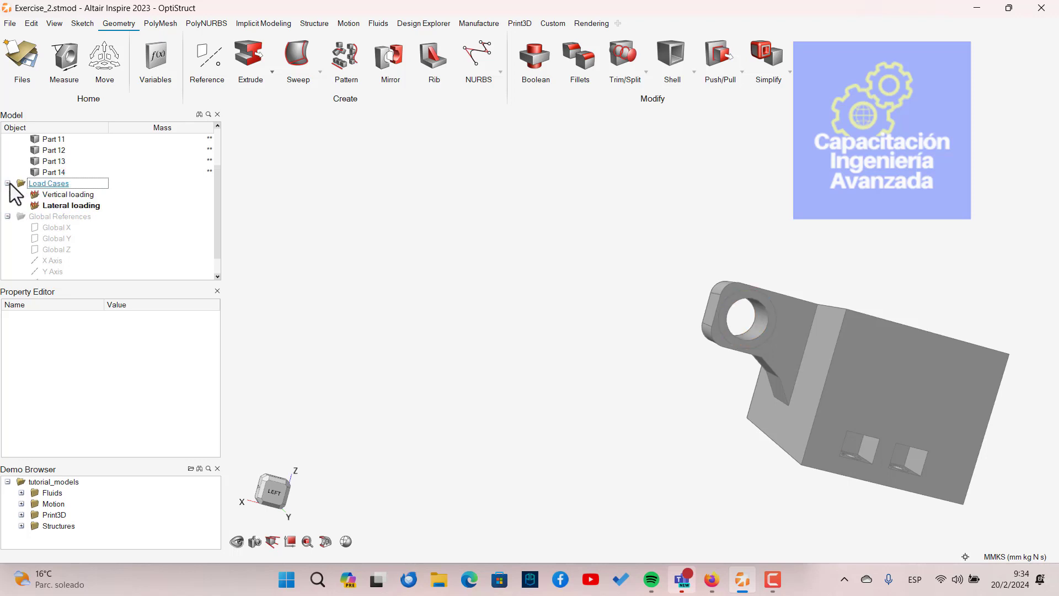
click(39, 173)
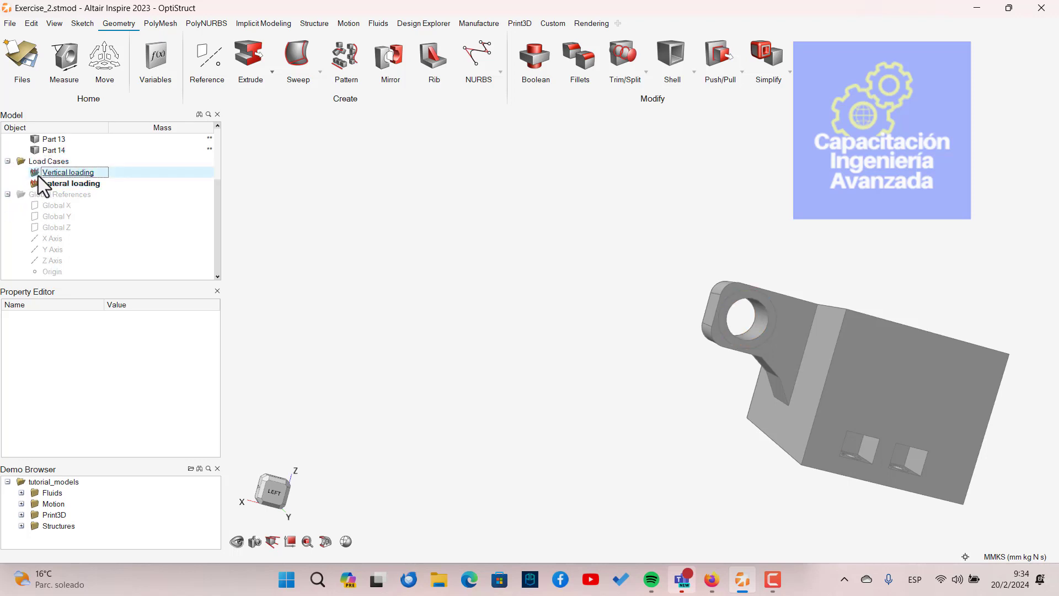
scroll(432, 268, down, 3)
Apply supports to all six bolt holes around the rounded opening in the bracket's base.
right_drag(431, 268, 264, 247)
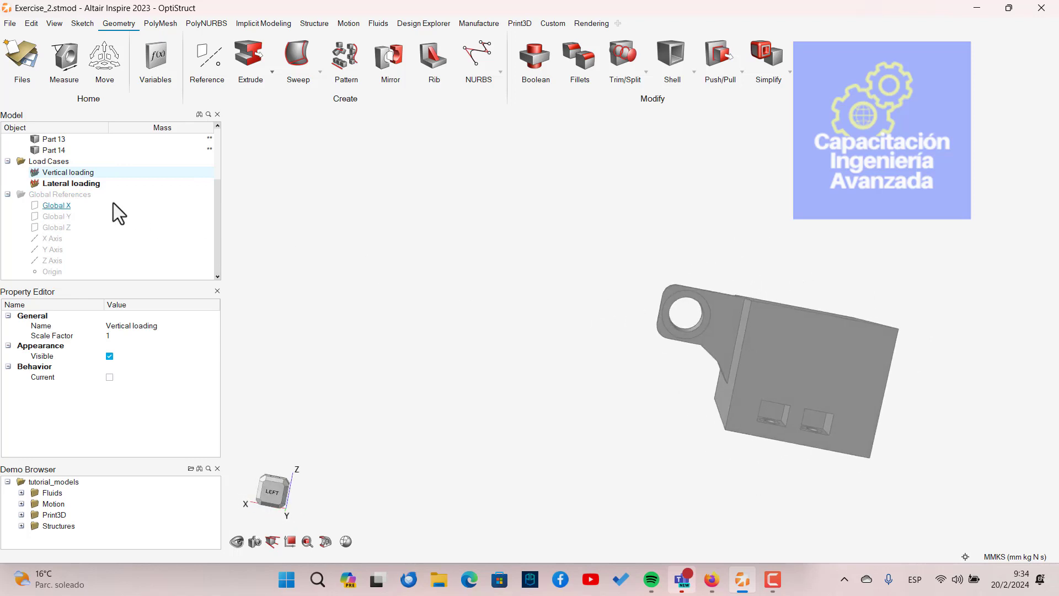
scroll(113, 204, up, 3)
scroll(55, 231, down, 3)
right_drag(588, 359, 440, 249)
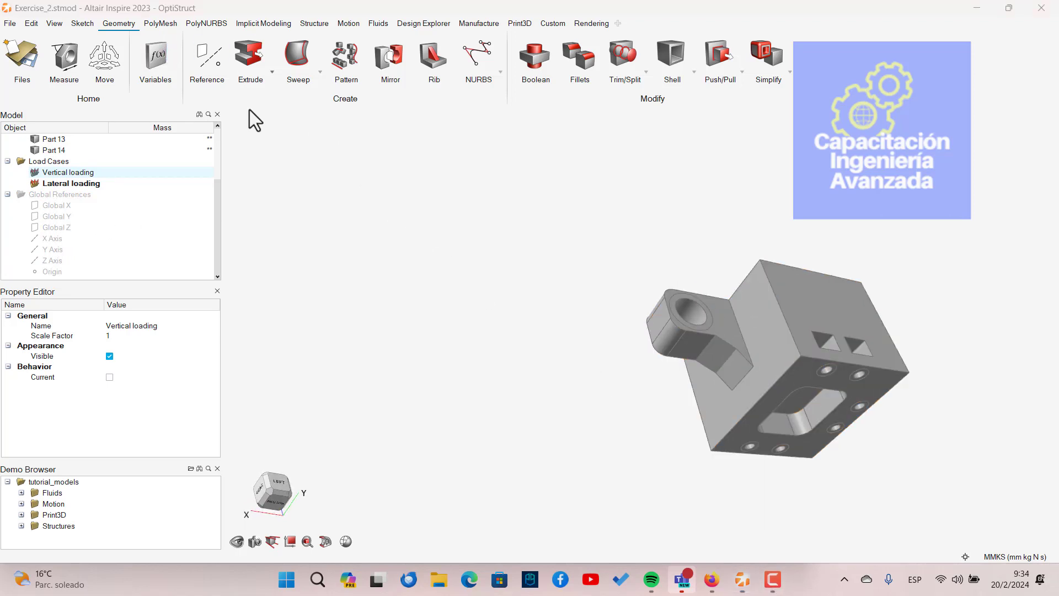
right_drag(945, 289, 690, 271)
scroll(621, 289, up, 4)
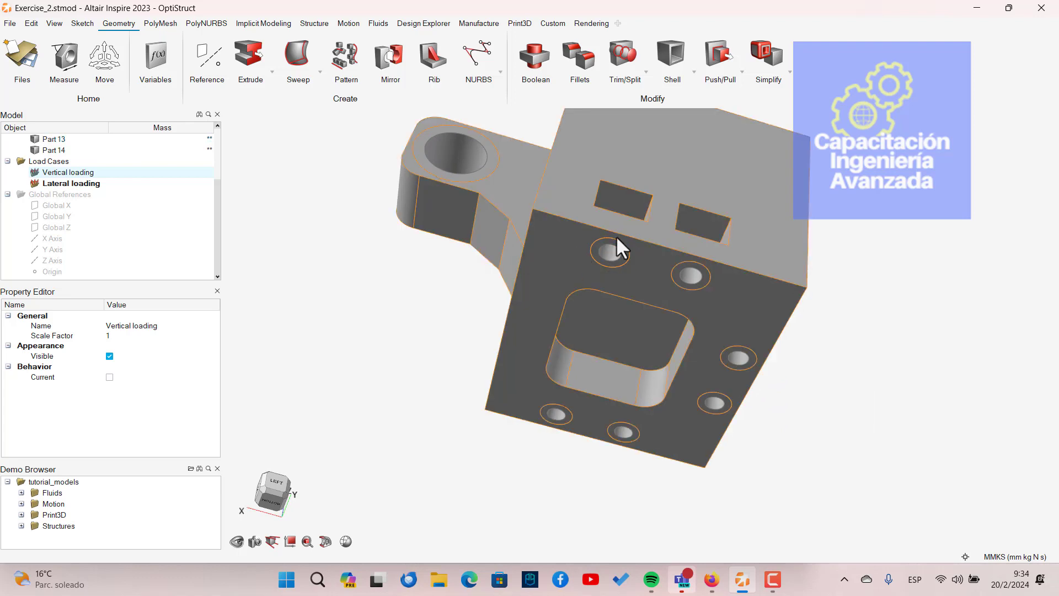
click(313, 24)
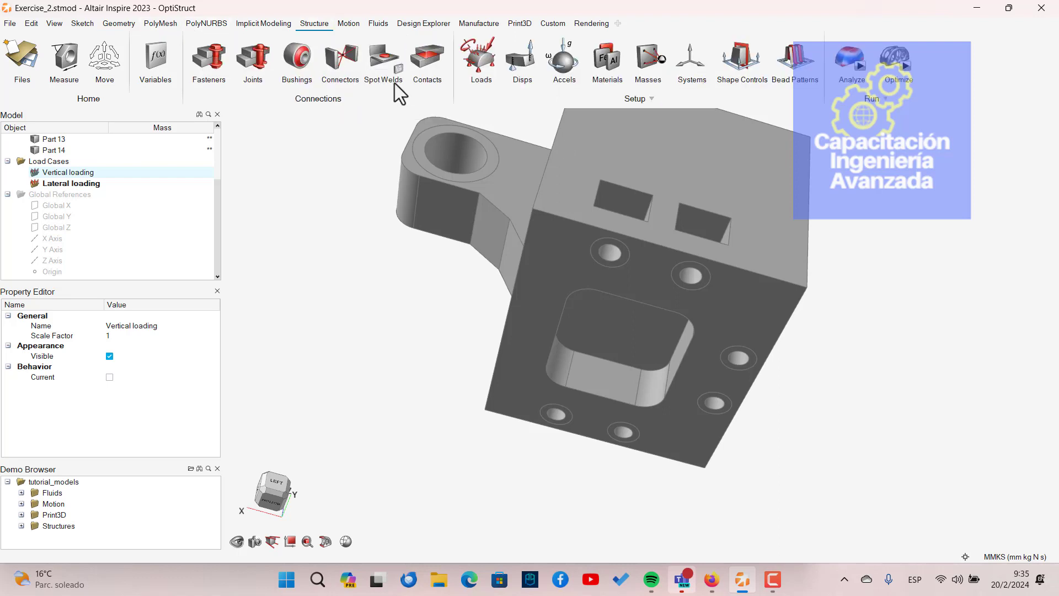
click(475, 71)
scroll(614, 252, up, 4)
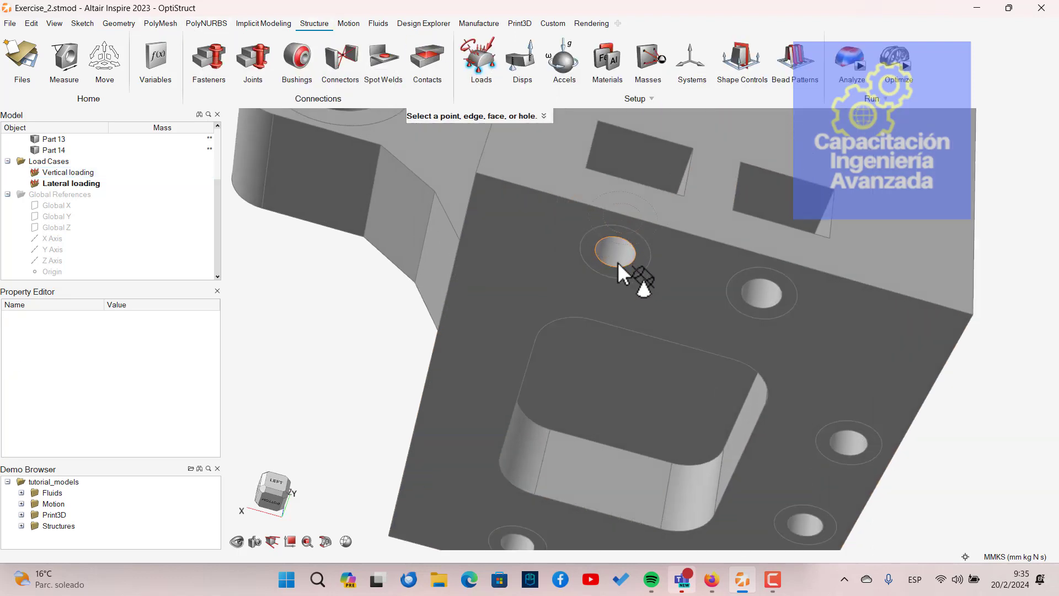
click(619, 258)
click(766, 302)
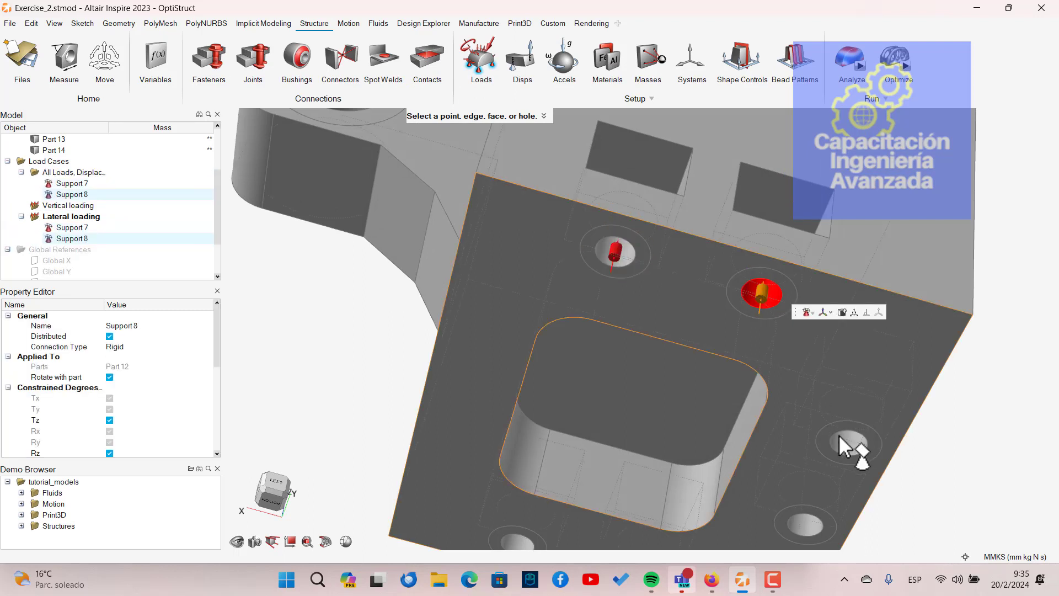
click(839, 446)
middle_drag(716, 367, 716, 287)
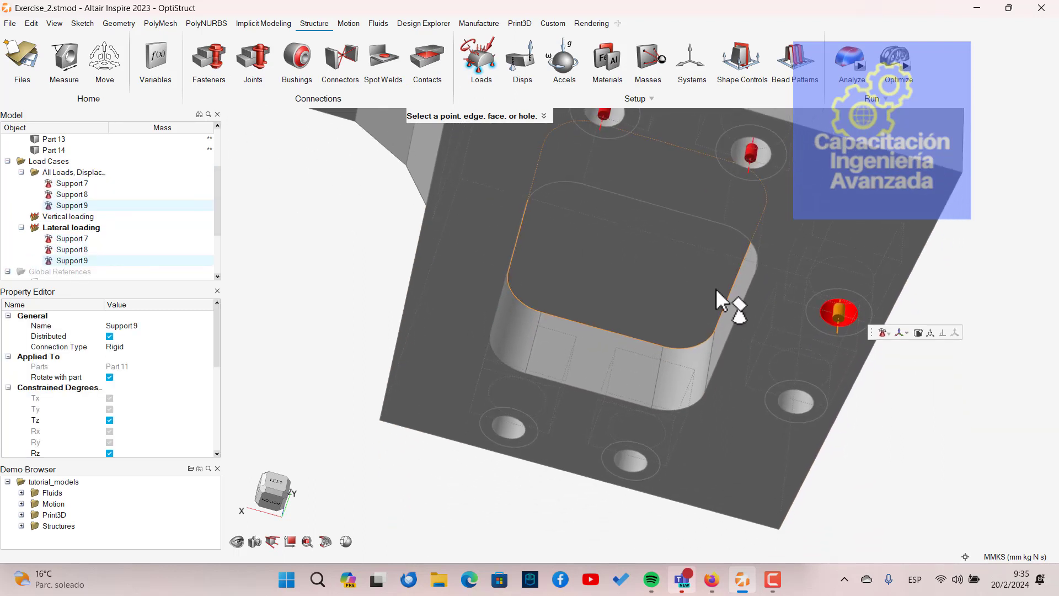
click(792, 403)
click(637, 465)
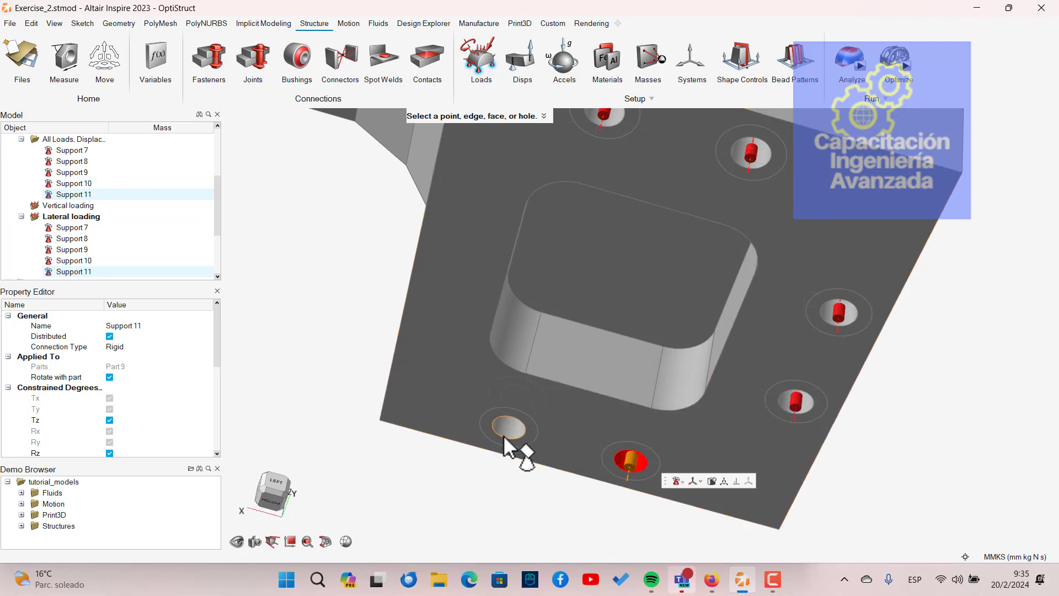
click(508, 428)
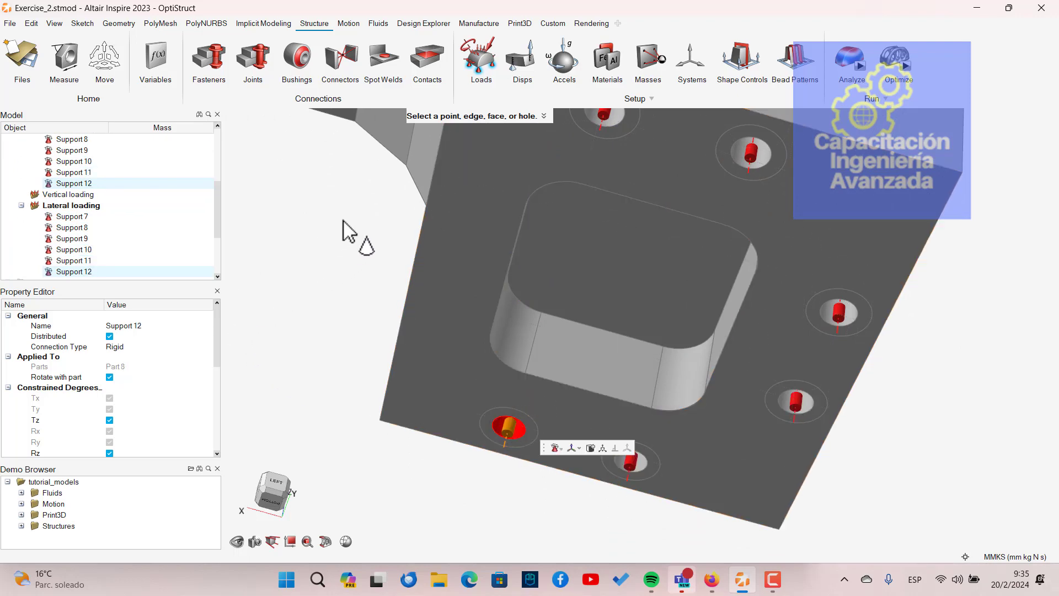
key(Escape)
middle_drag(544, 335, 775, 301)
scroll(772, 309, down, 3)
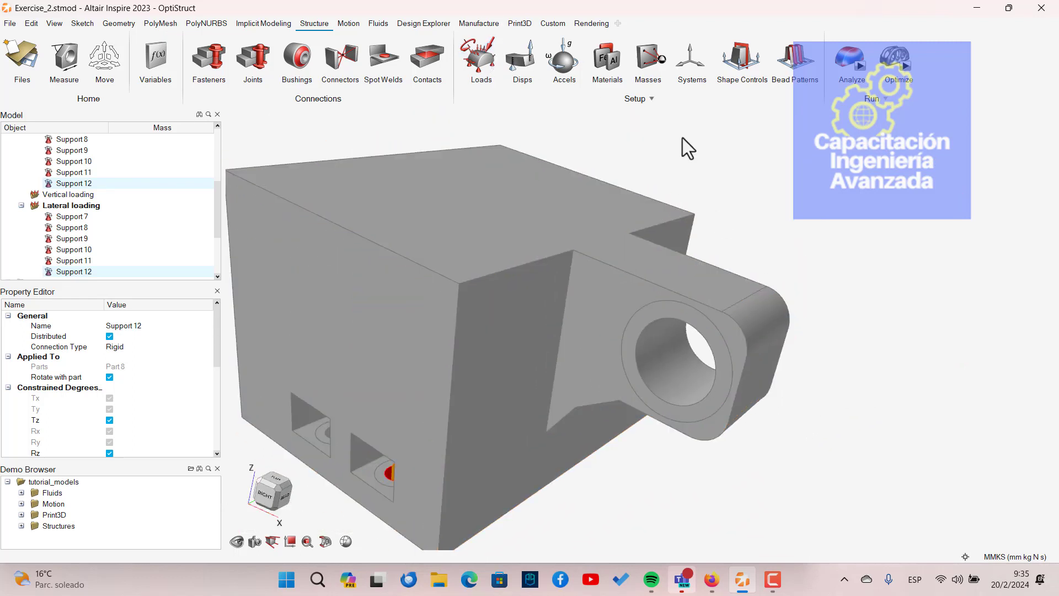
middle_drag(803, 248, 699, 364)
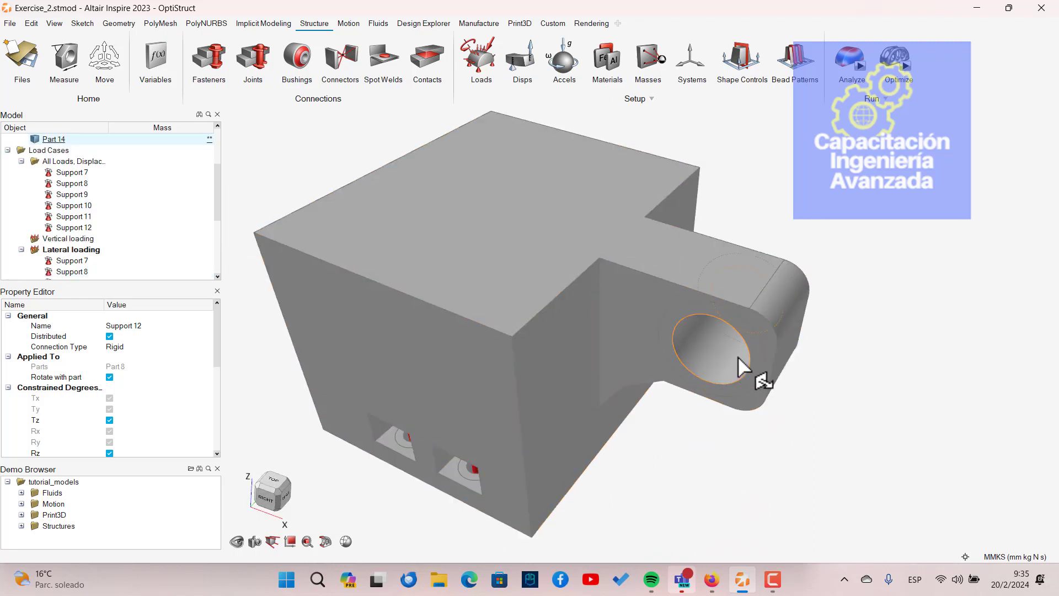
key(p)
key(Escape)
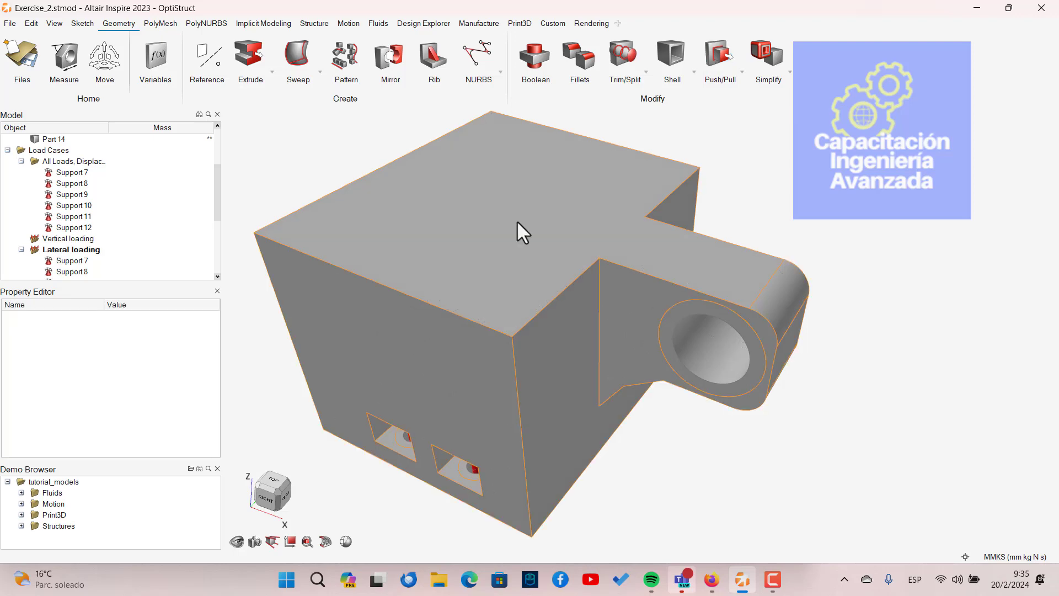
click(312, 22)
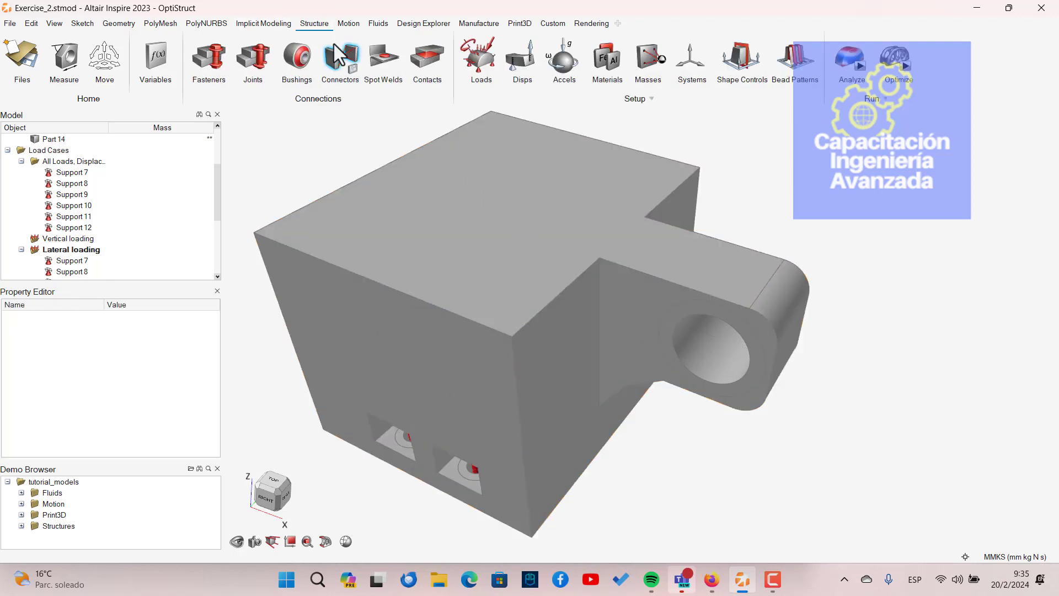
Save the model as a copy named Exercise_2_OPT.stmod in the PRACTICAS folder.
click(32, 61)
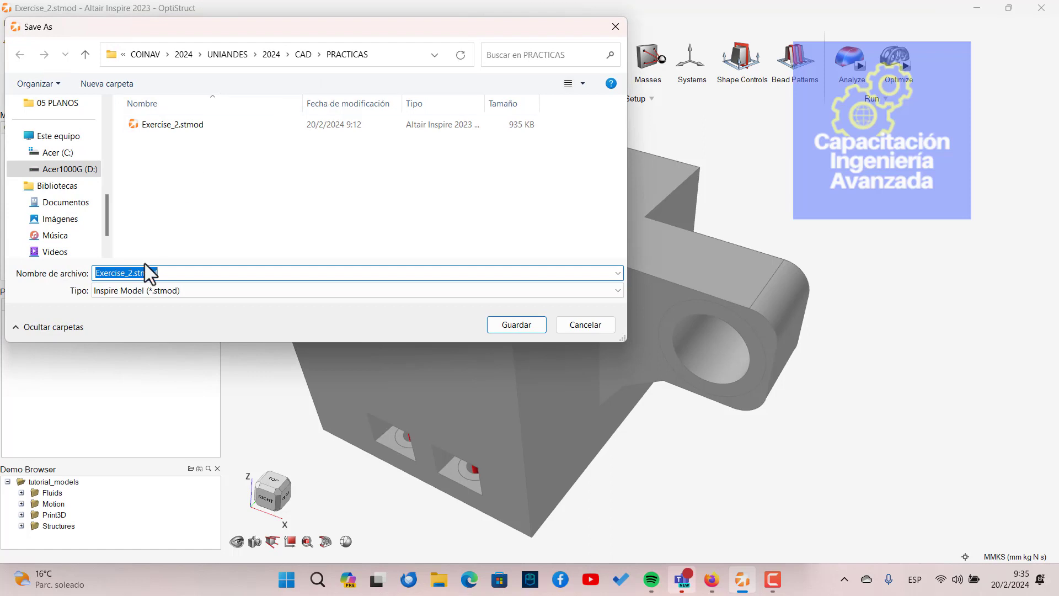
click(134, 273)
text(_OPT)
key(Return)
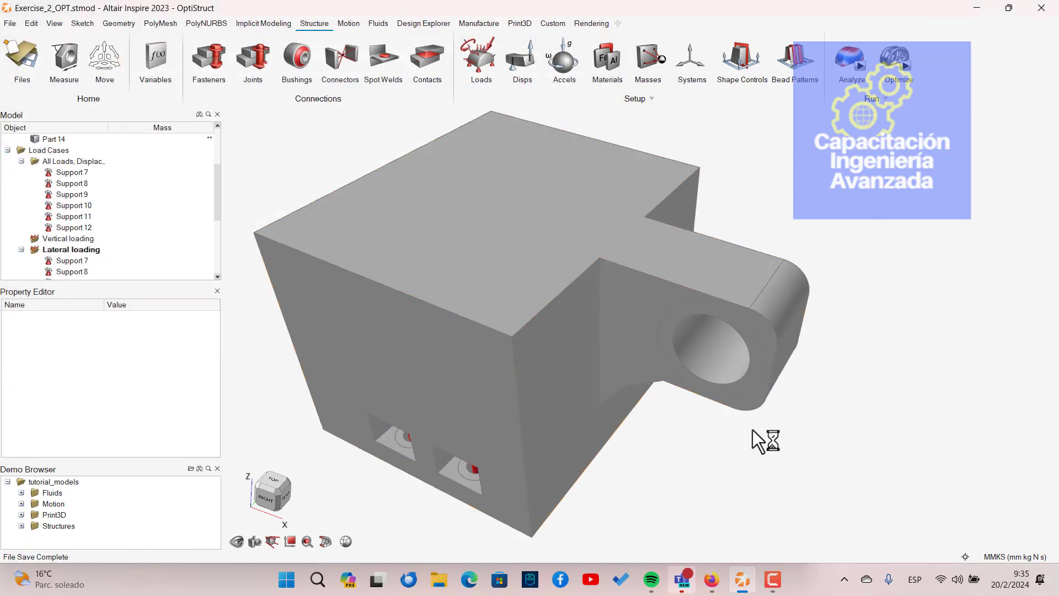
Apply a 2000 N force in the negative Y direction to the lug's large hole.
click(489, 54)
click(718, 367)
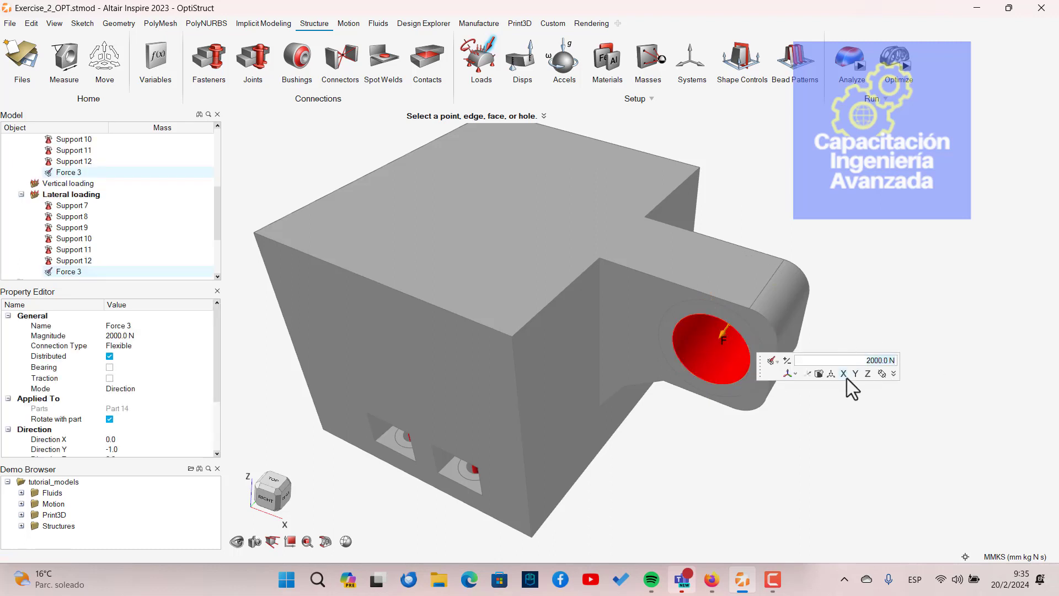
right_drag(601, 416, 668, 501)
click(827, 336)
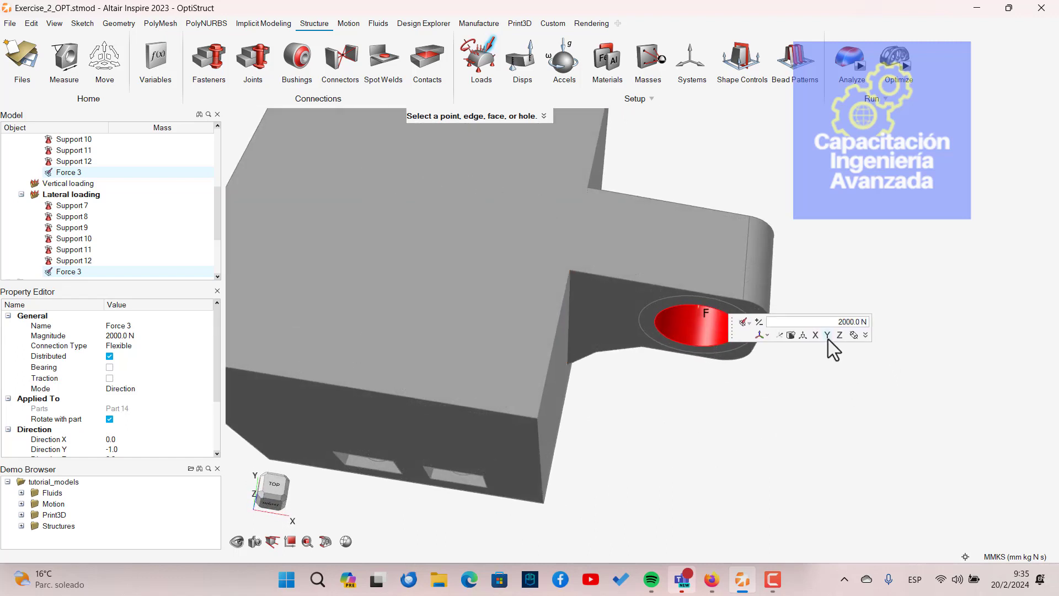
key(Escape)
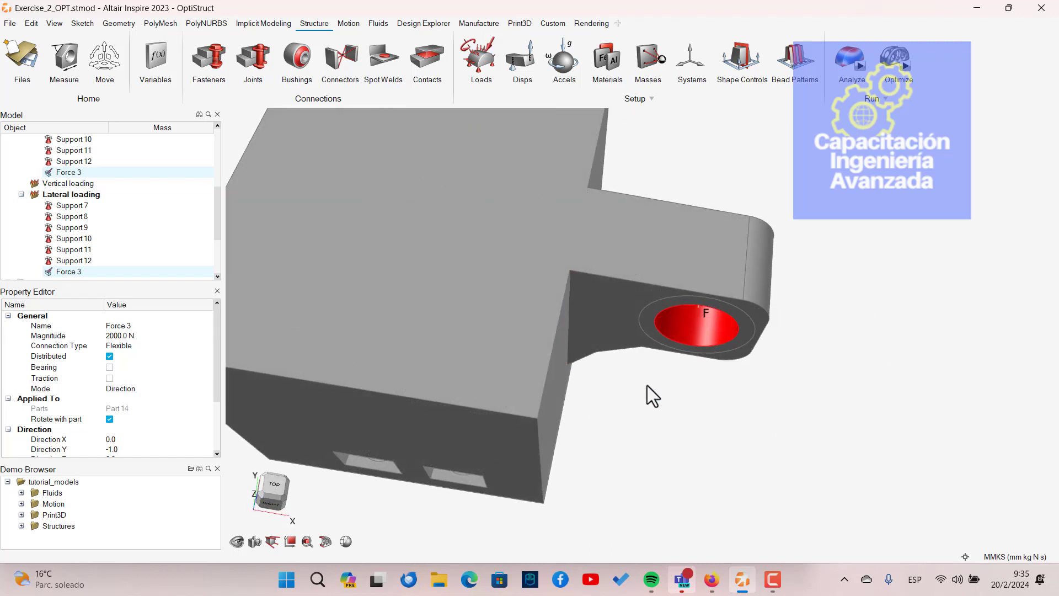
Apply a second force of 4000 N along the Z axis to the lug's large hole.
click(496, 40)
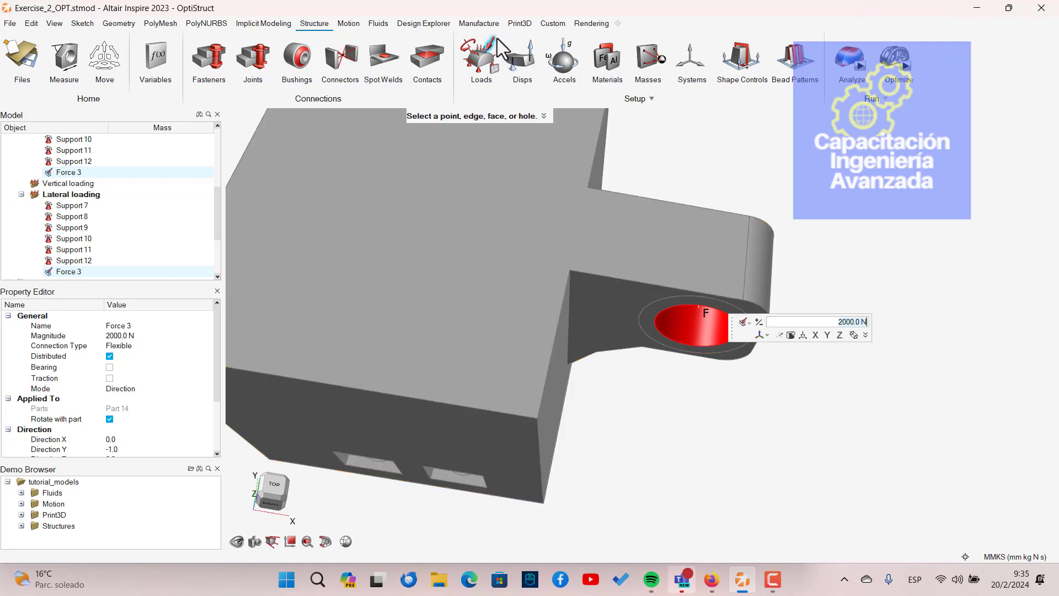
click(683, 333)
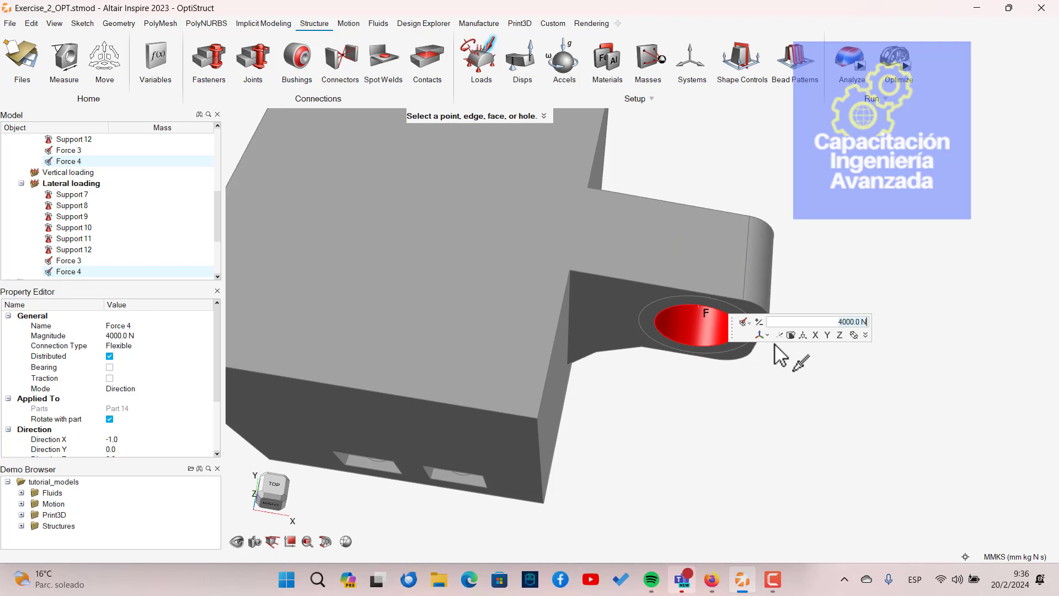
click(840, 335)
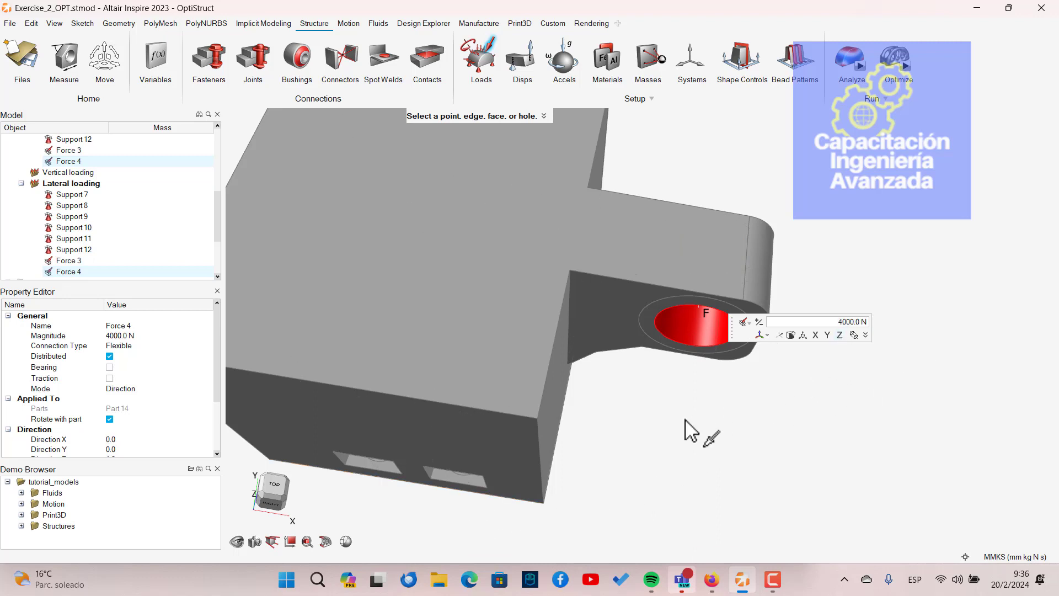
right_drag(691, 430, 662, 392)
Rename the 2000 N force as Force Y and the 4000 N force as Force Z.
scroll(91, 262, down, 3)
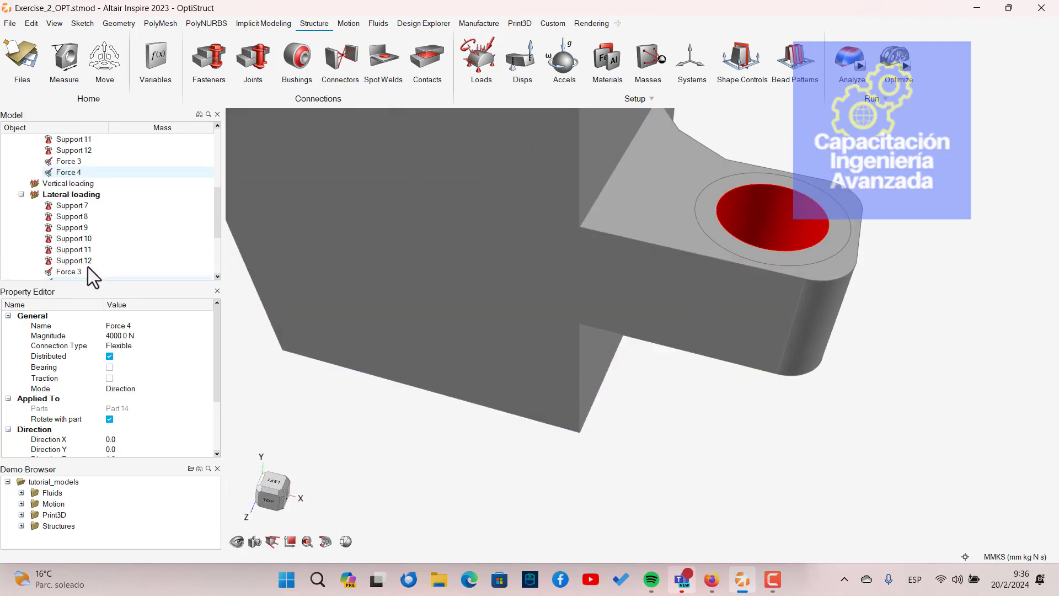
click(80, 173)
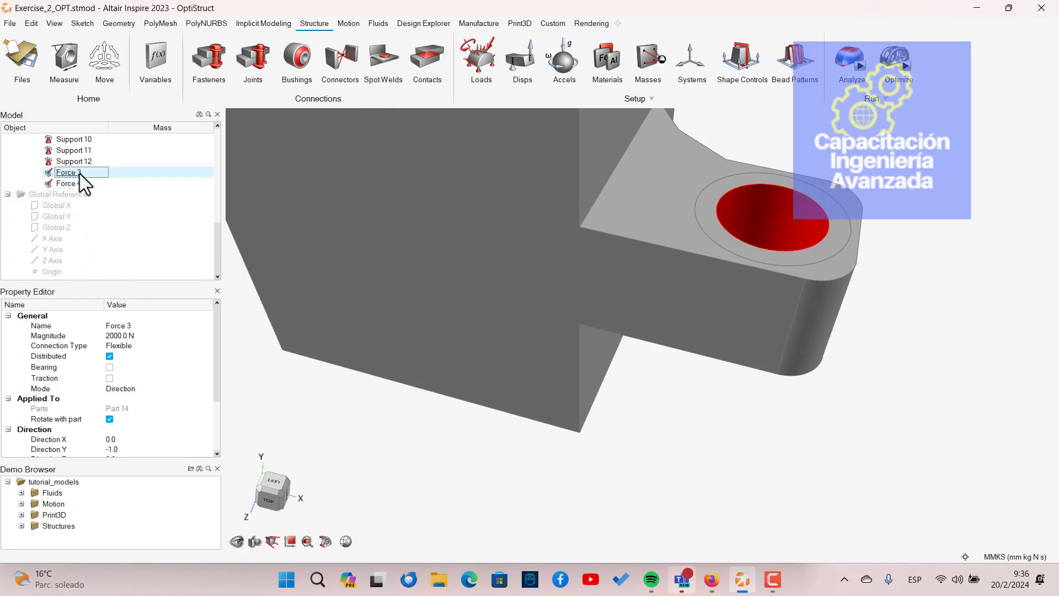
click(84, 174)
click(75, 182)
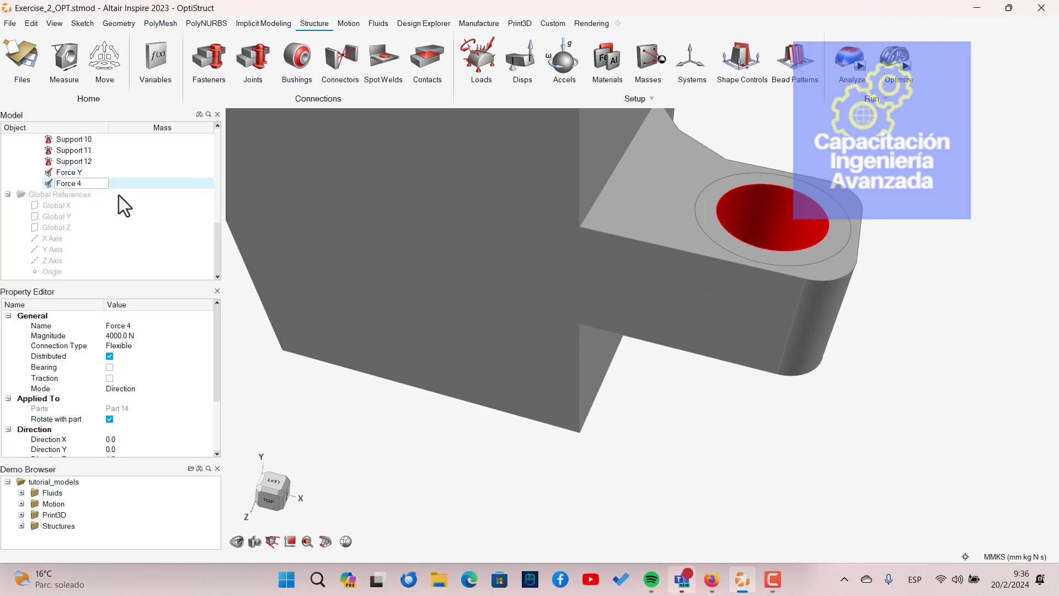
key(BackSpace)
text(Z)
key(Return)
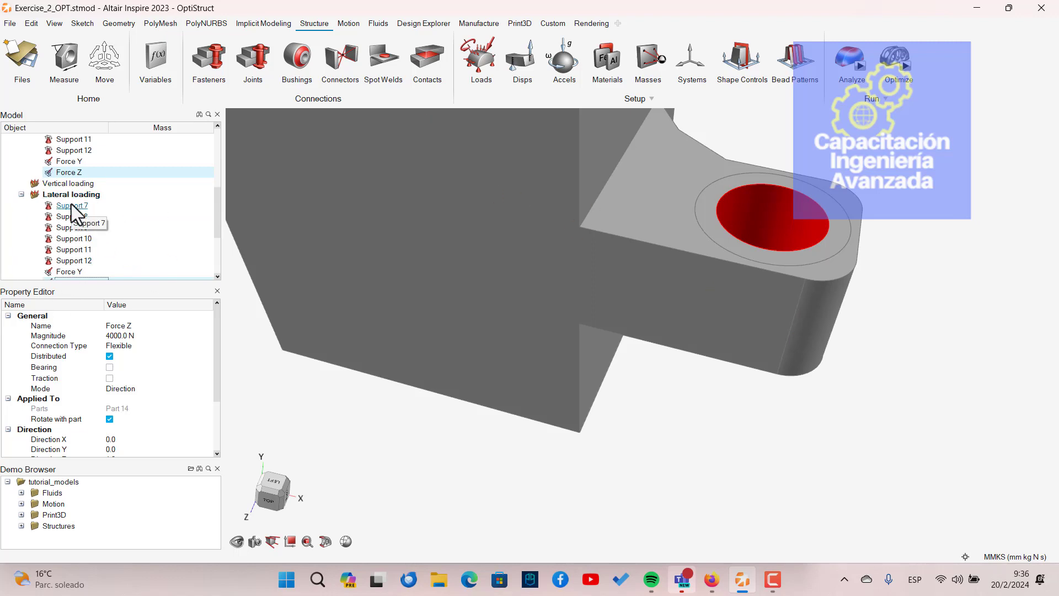
Open the load cases table and include Supports 7 through 12 in the Vertical loading case.
click(494, 70)
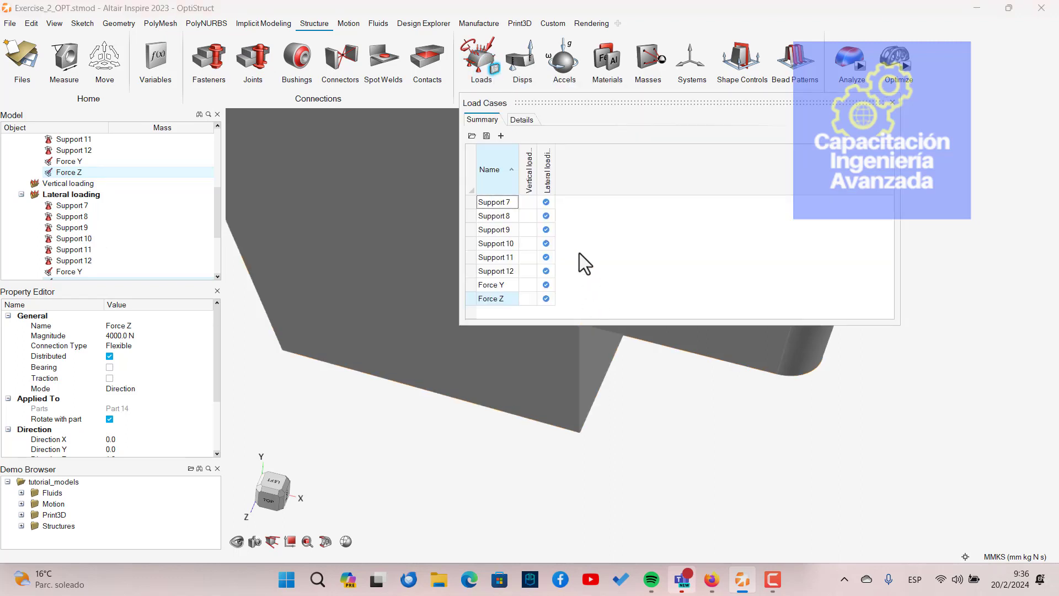
click(527, 205)
click(527, 202)
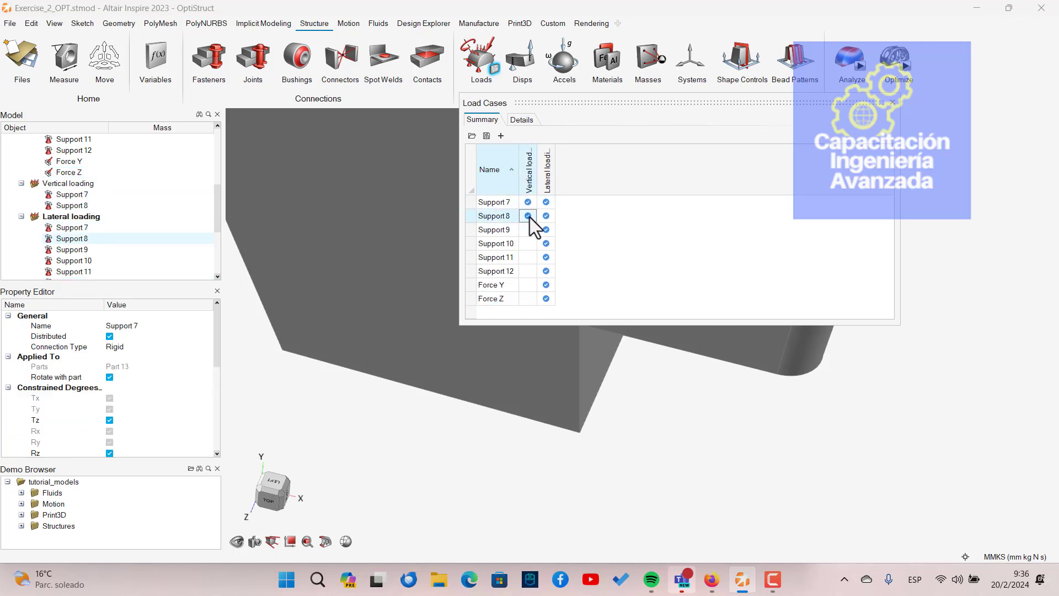
click(527, 215)
click(527, 230)
click(527, 244)
click(527, 257)
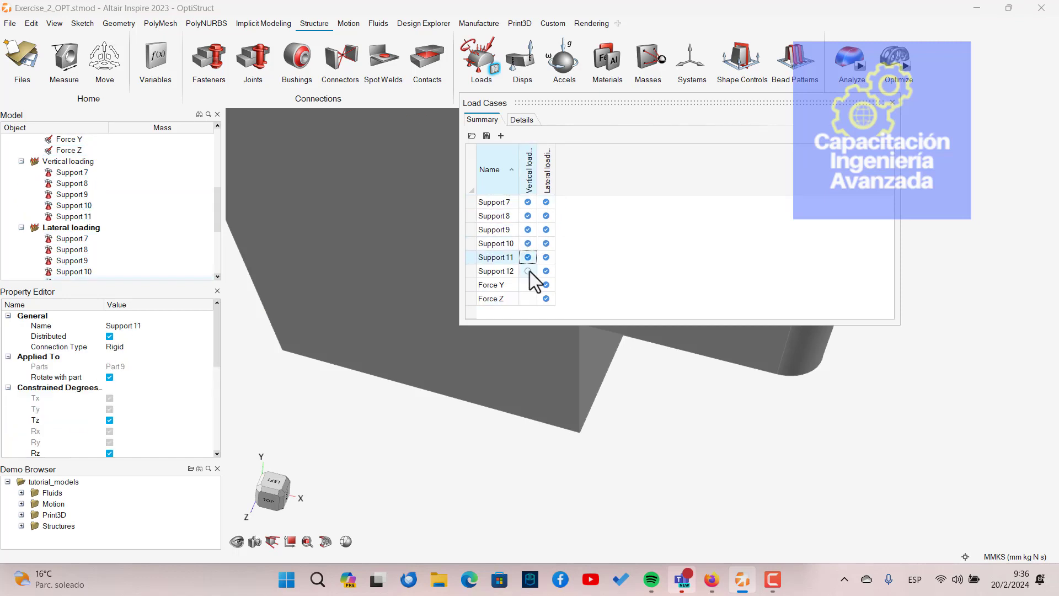
click(527, 271)
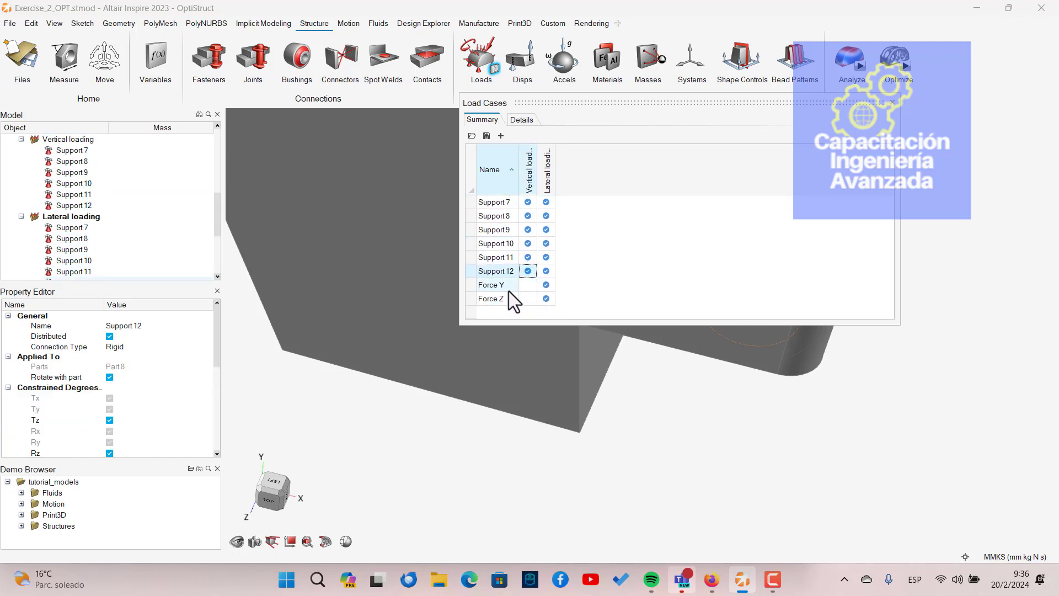
Include Force Y in Vertical loading, exclude it from Lateral loading, and close the load cases table.
click(528, 285)
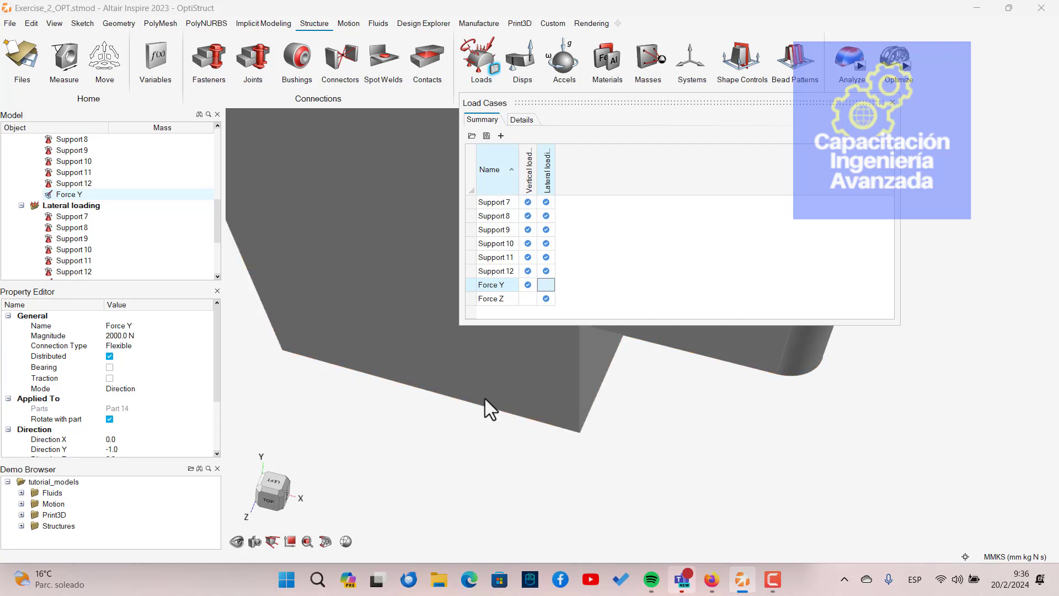
right_drag(485, 399, 424, 452)
scroll(446, 444, down, 3)
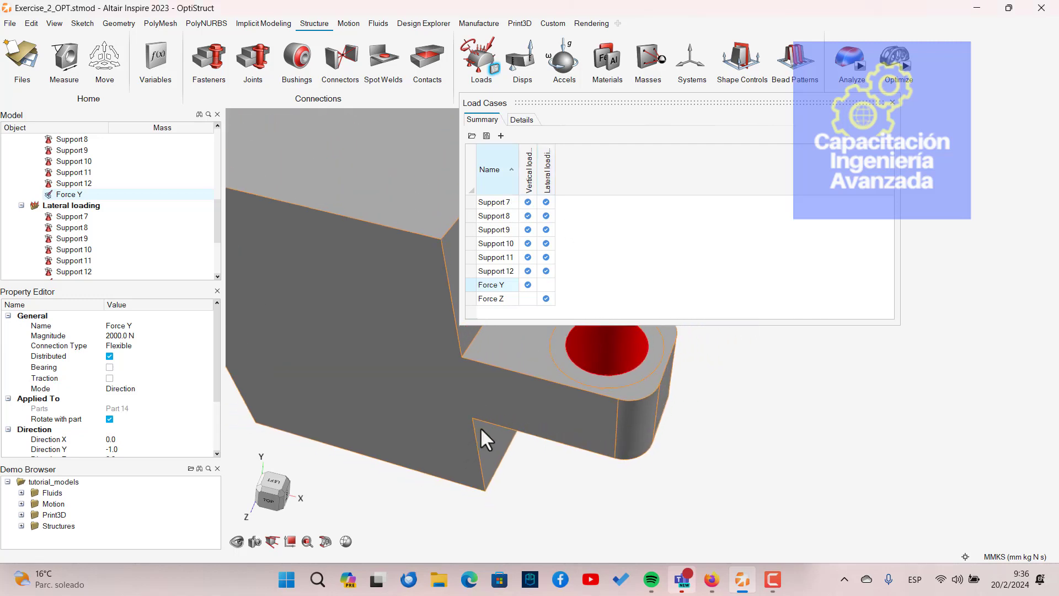
right_drag(602, 448, 574, 488)
mouse_move(629, 441)
middle_down()
mouse_move(605, 474)
mouse_move(617, 440)
mouse_move(593, 414)
mouse_move(602, 407)
middle_up()
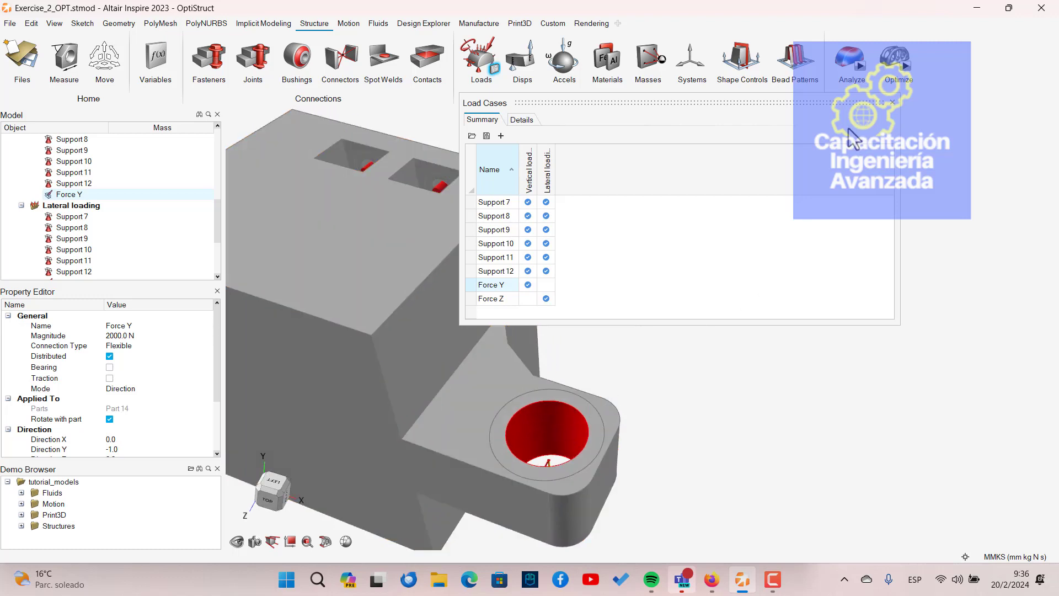
click(891, 104)
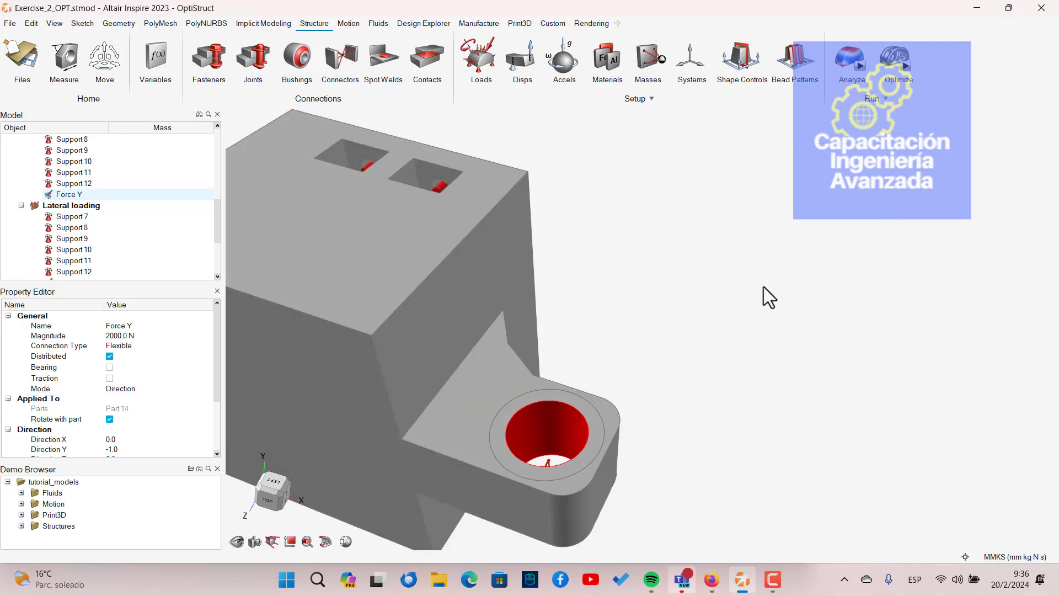
scroll(754, 286, up, 3)
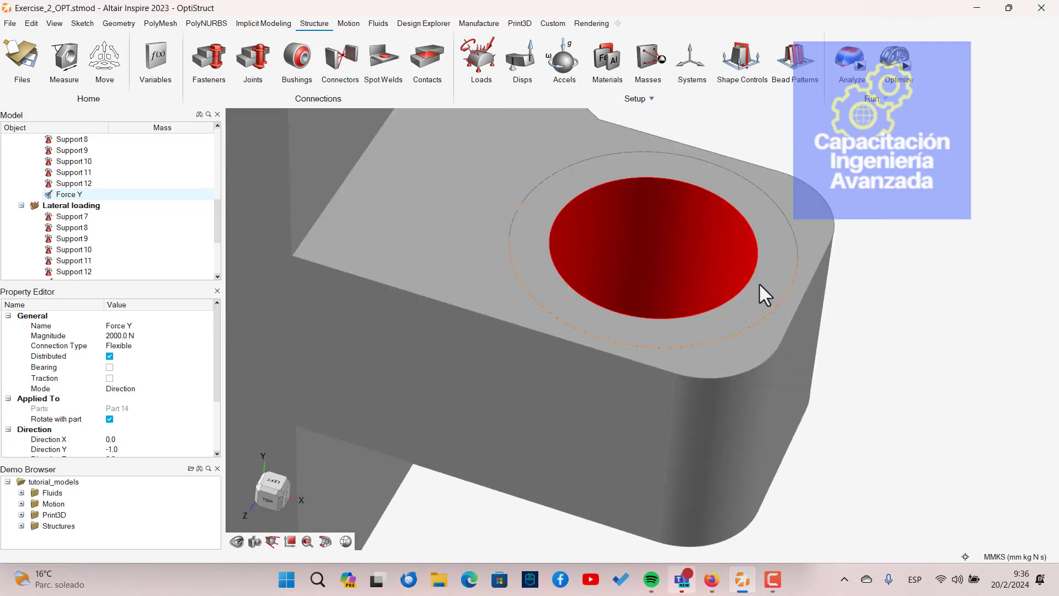
click(922, 273)
key(f)
middle_drag(810, 290, 440, 160)
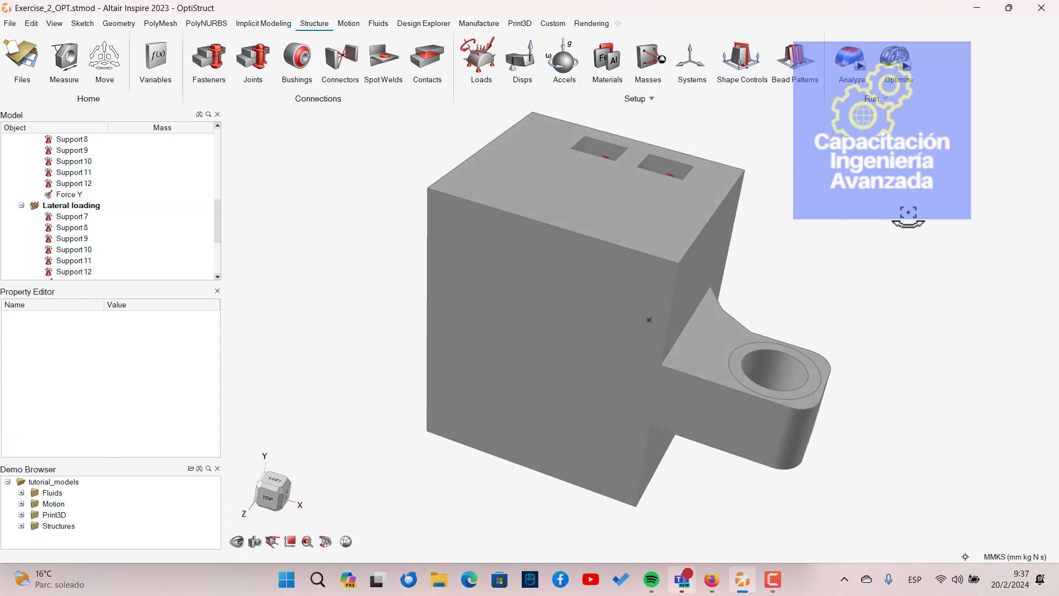
Designate the bracket's main block part as a Design Space.
scroll(119, 207, up, 5)
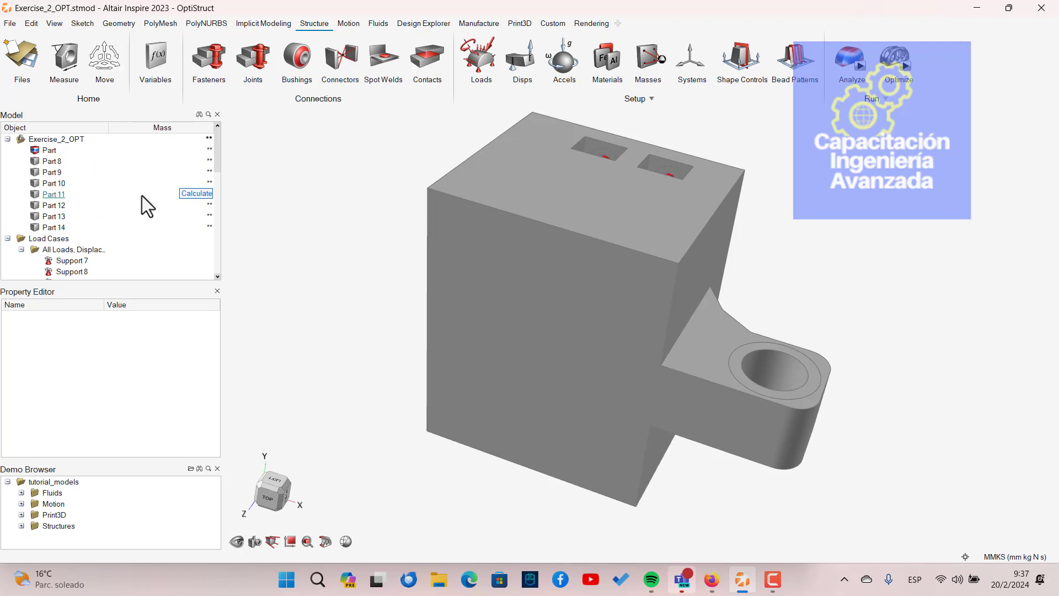
middle_drag(399, 309, 535, 382)
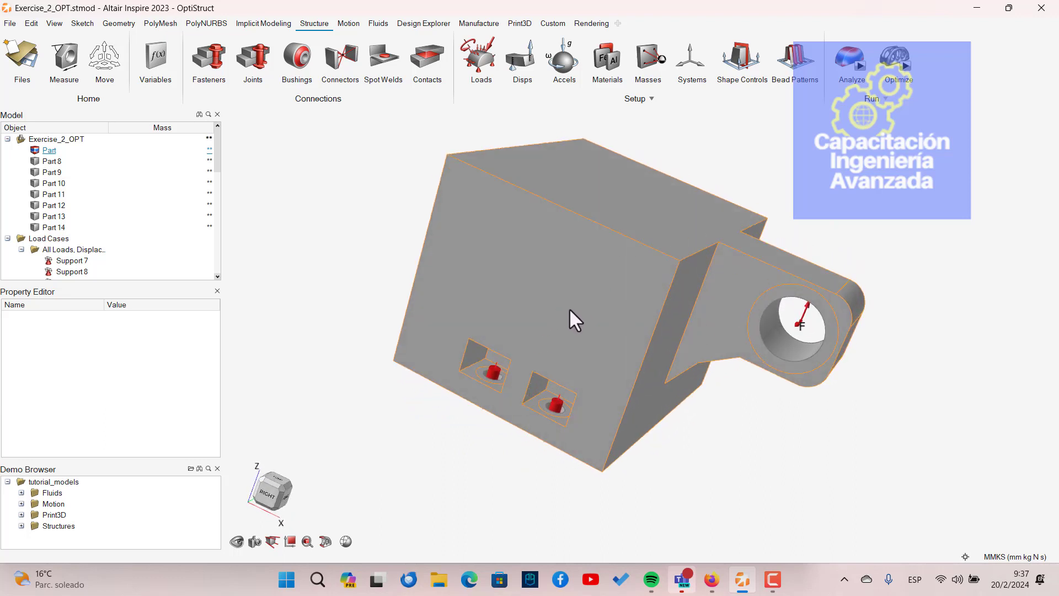
middle_drag(438, 248, 762, 320)
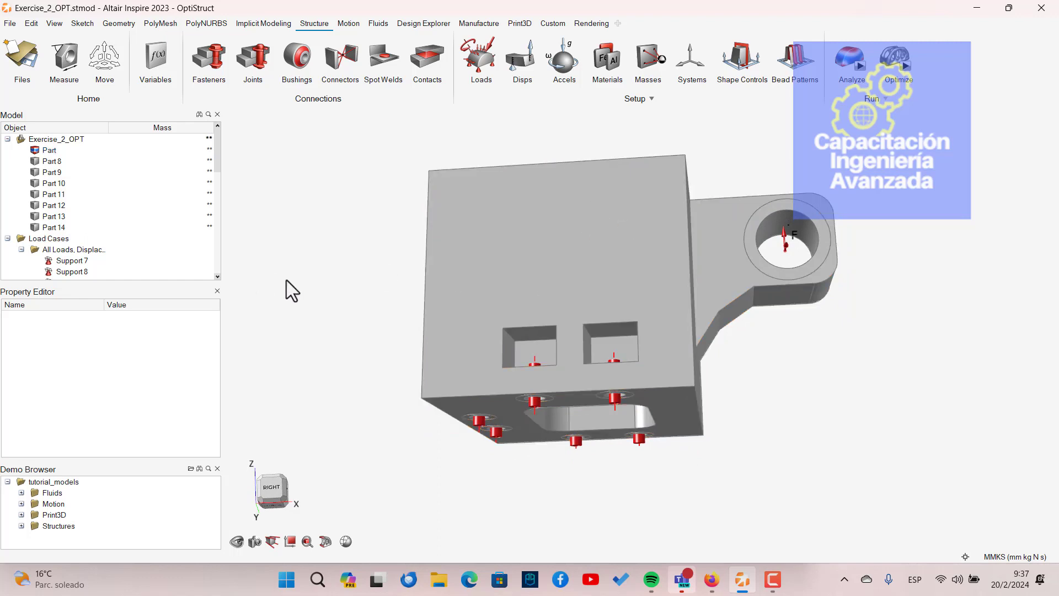
click(510, 240)
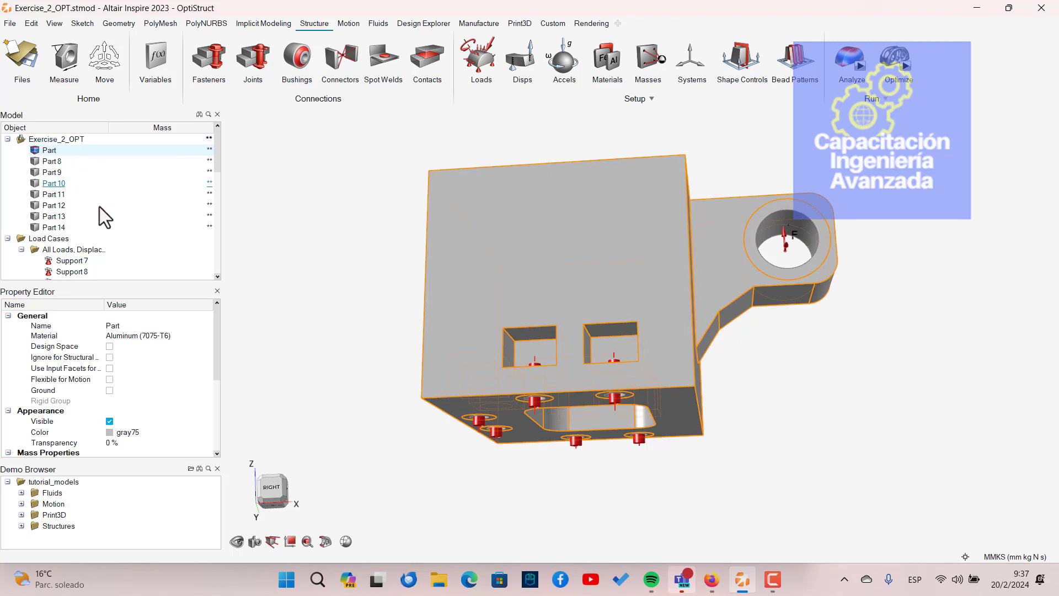
right_click(483, 241)
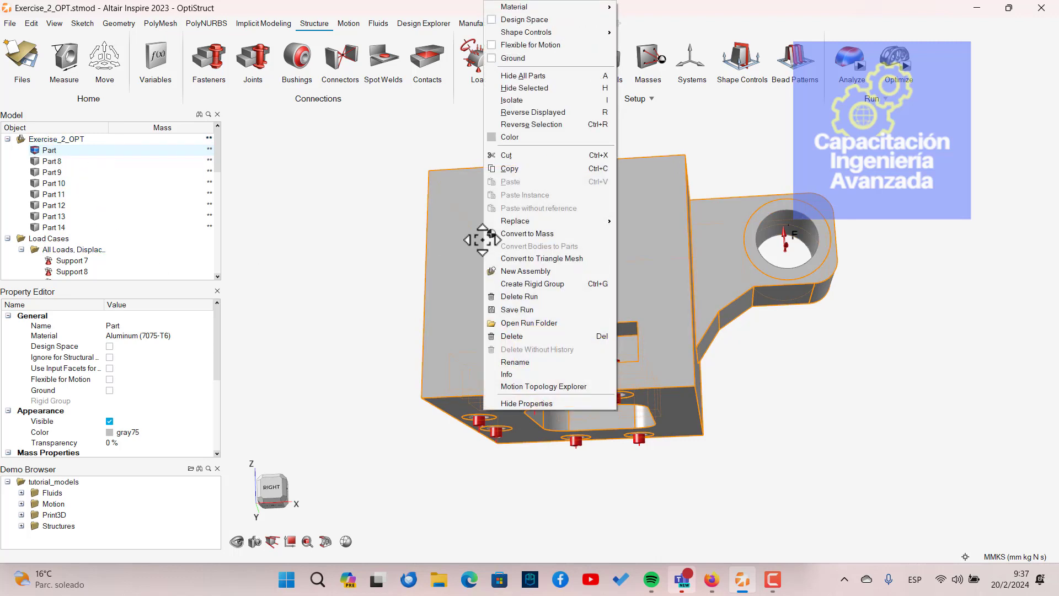
click(492, 21)
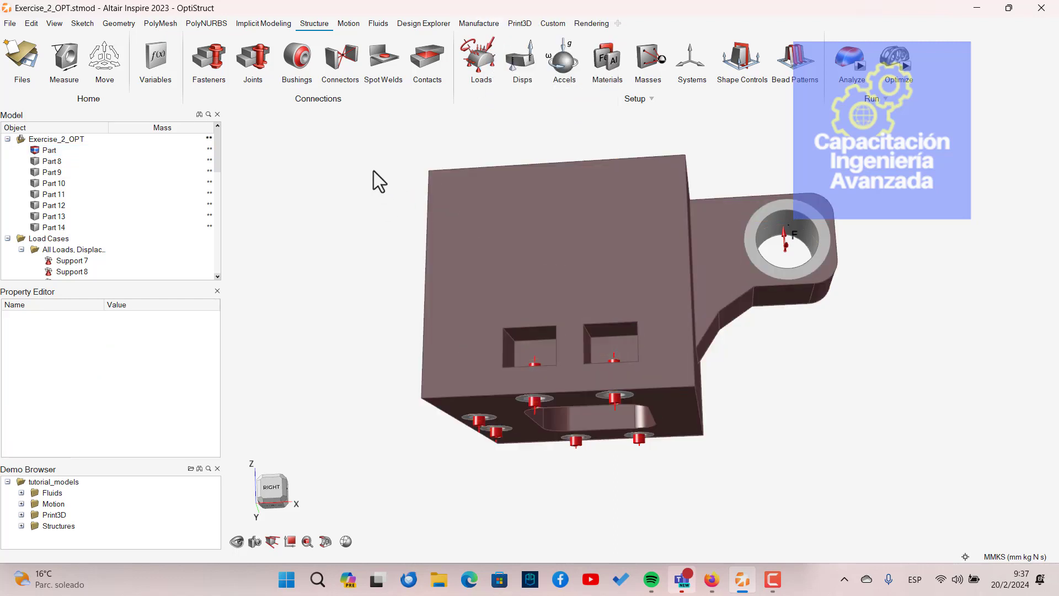
Turn the main part's Design Space property off and back on in its properties.
right_drag(373, 171, 881, 254)
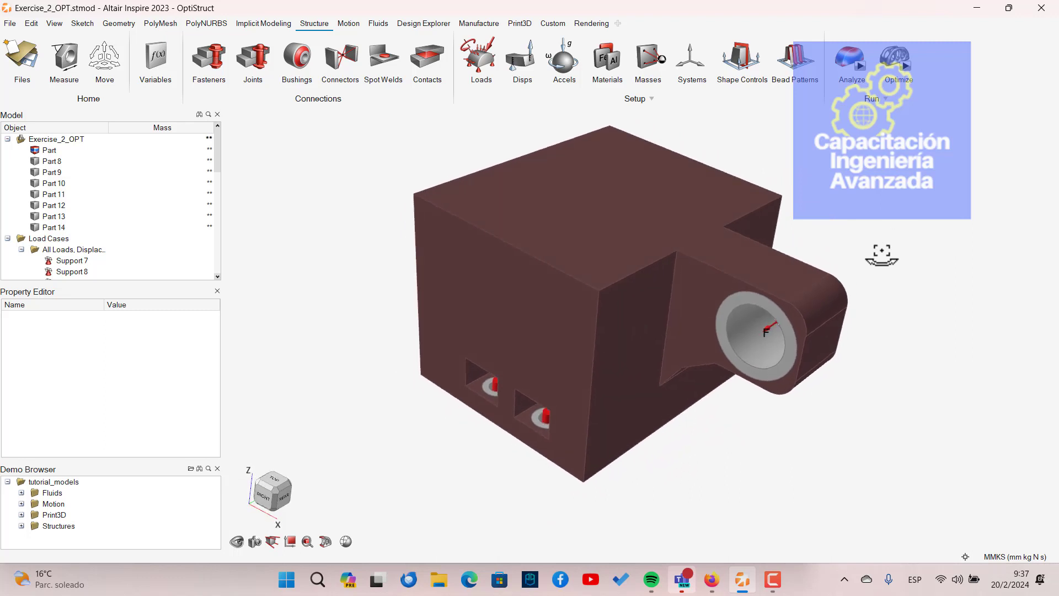
click(773, 582)
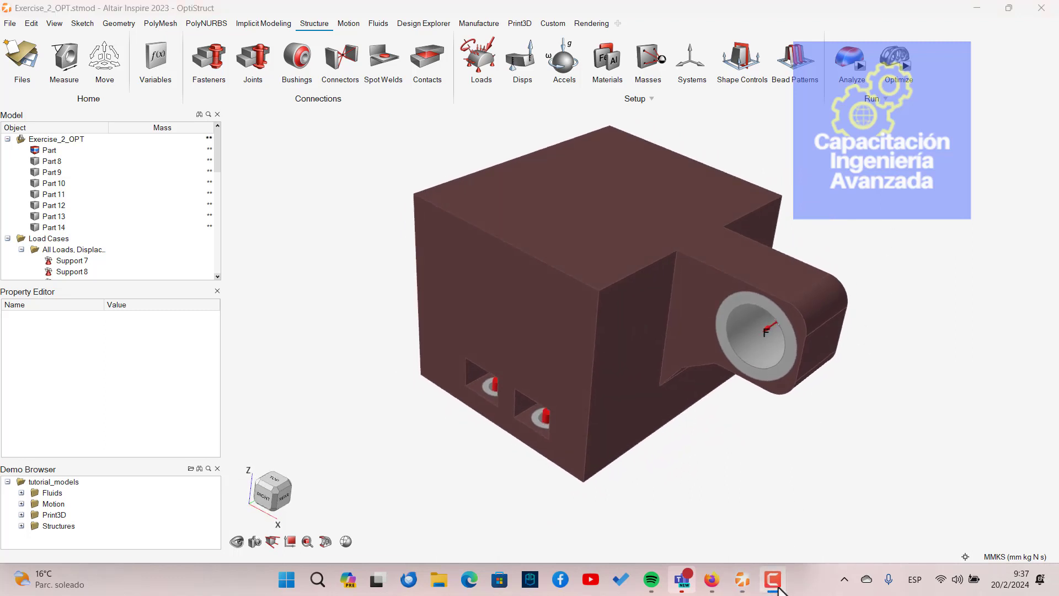
right_drag(879, 354, 891, 402)
right_drag(502, 344, 832, 376)
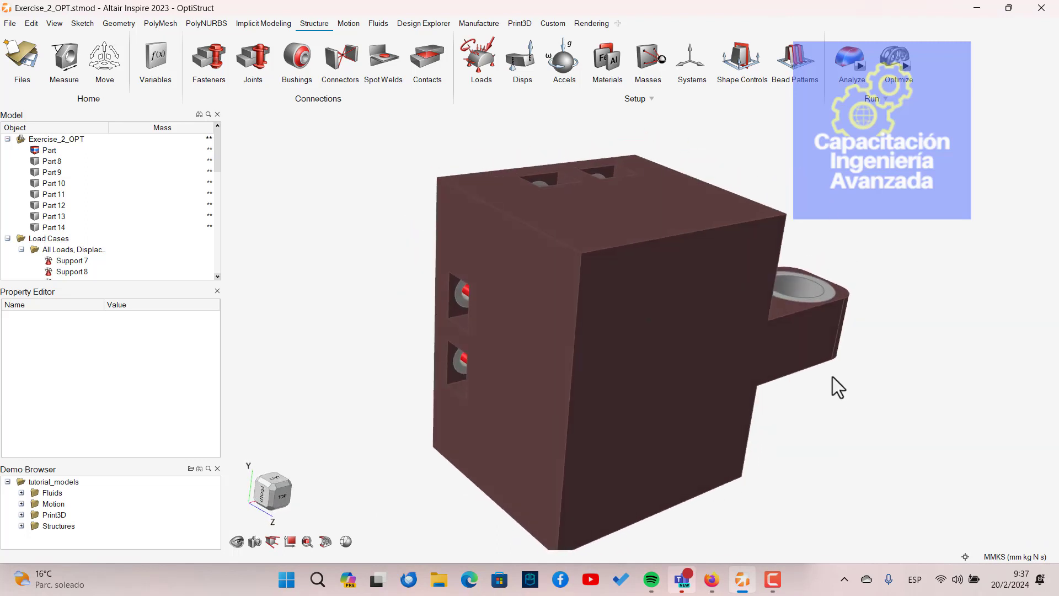
right_click(615, 296)
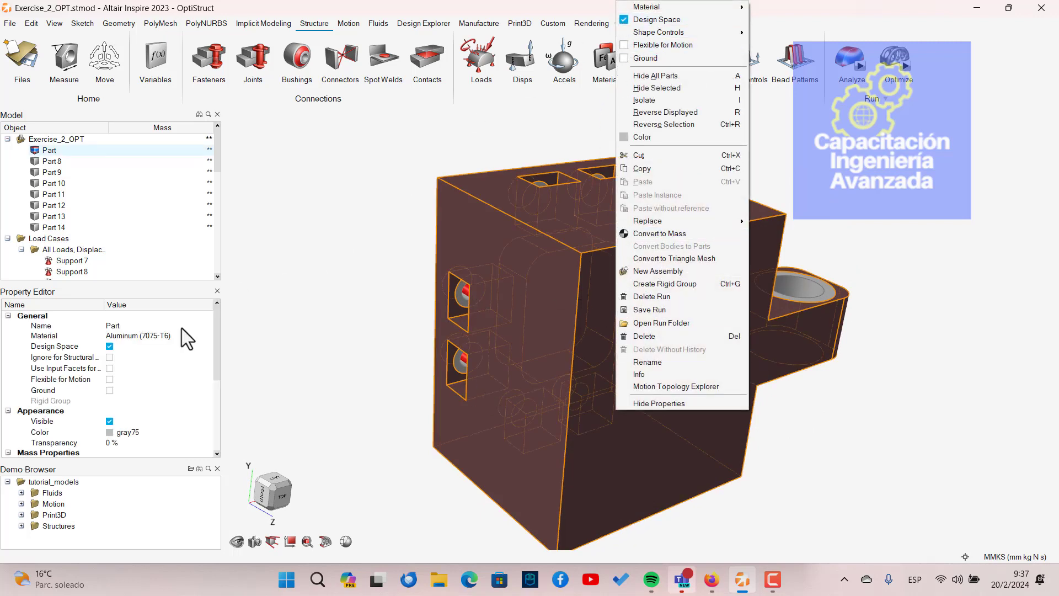
click(281, 320)
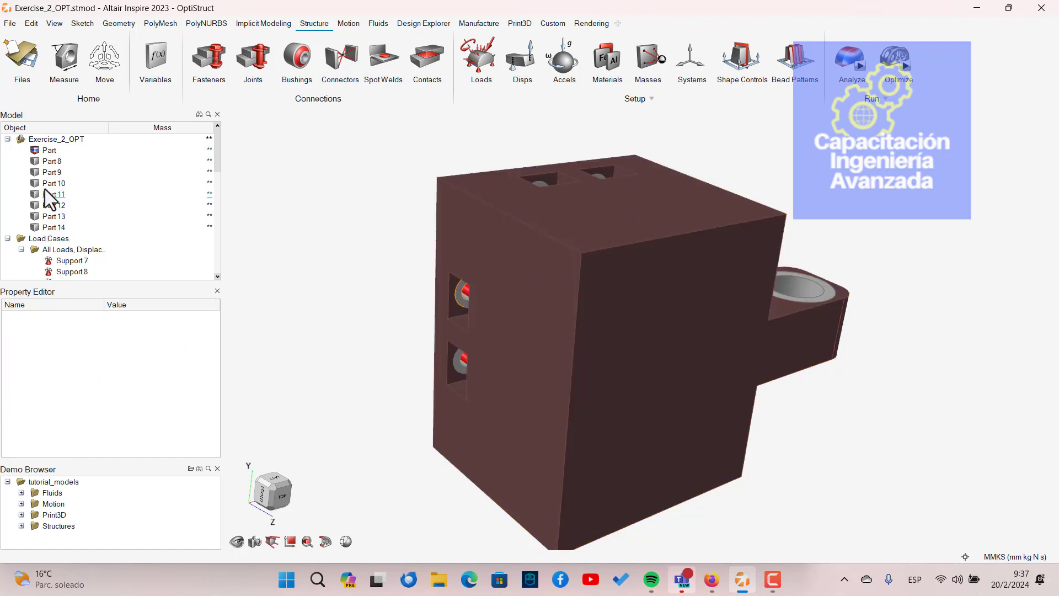
click(49, 151)
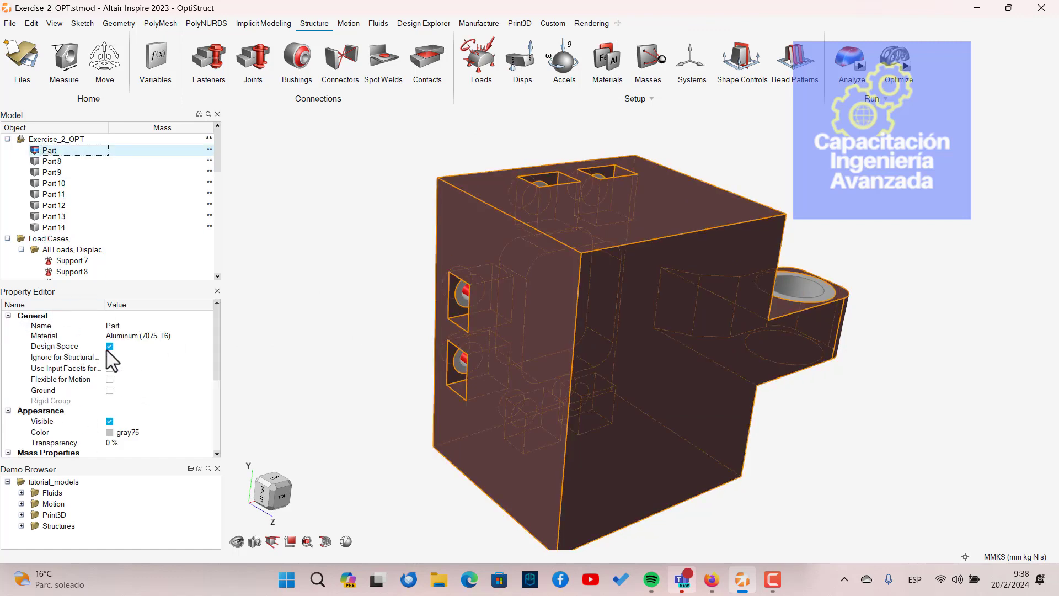
click(109, 346)
click(109, 347)
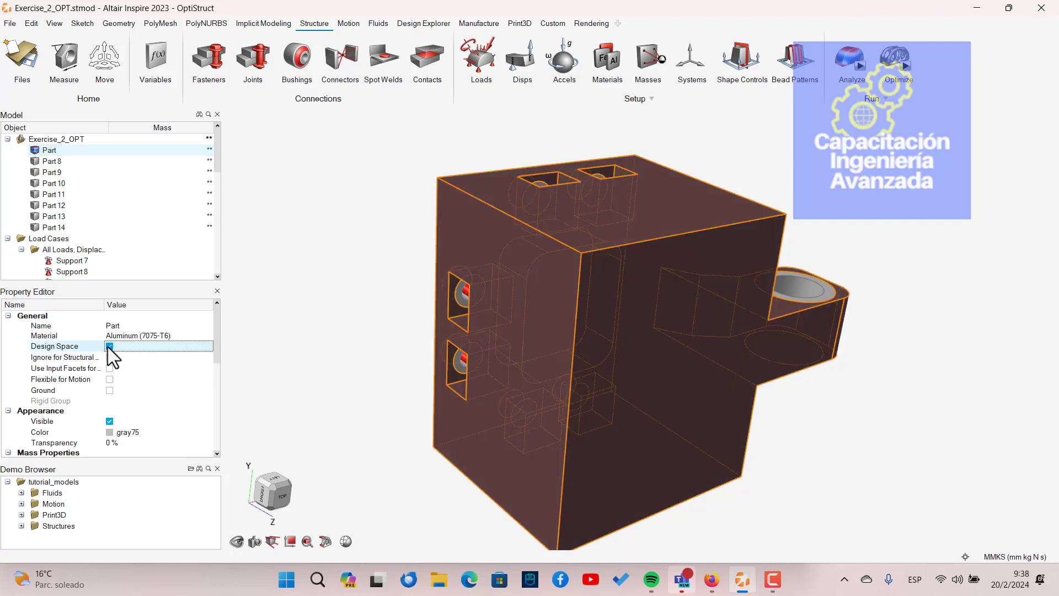
click(109, 346)
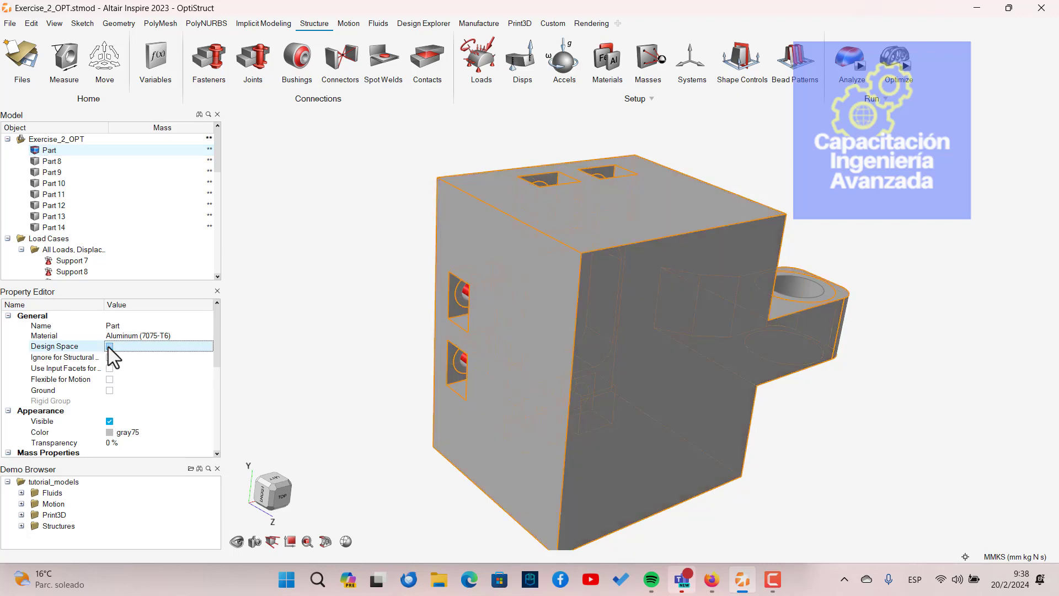
click(109, 346)
click(802, 382)
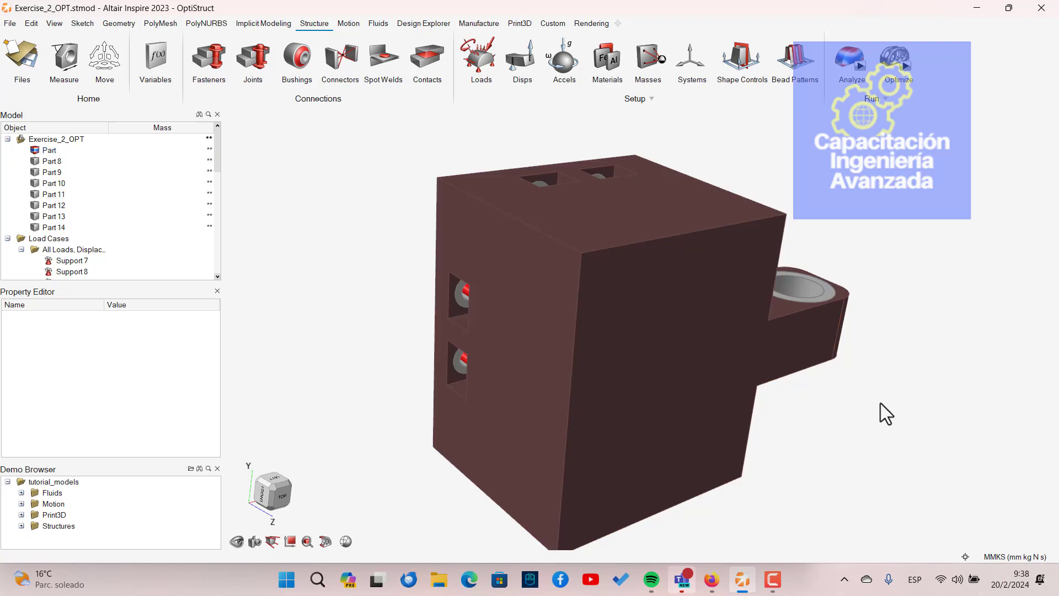
Examine the design space from several sides, including the supported bolt holes and the lug's loaded hole.
right_drag(880, 402, 537, 350)
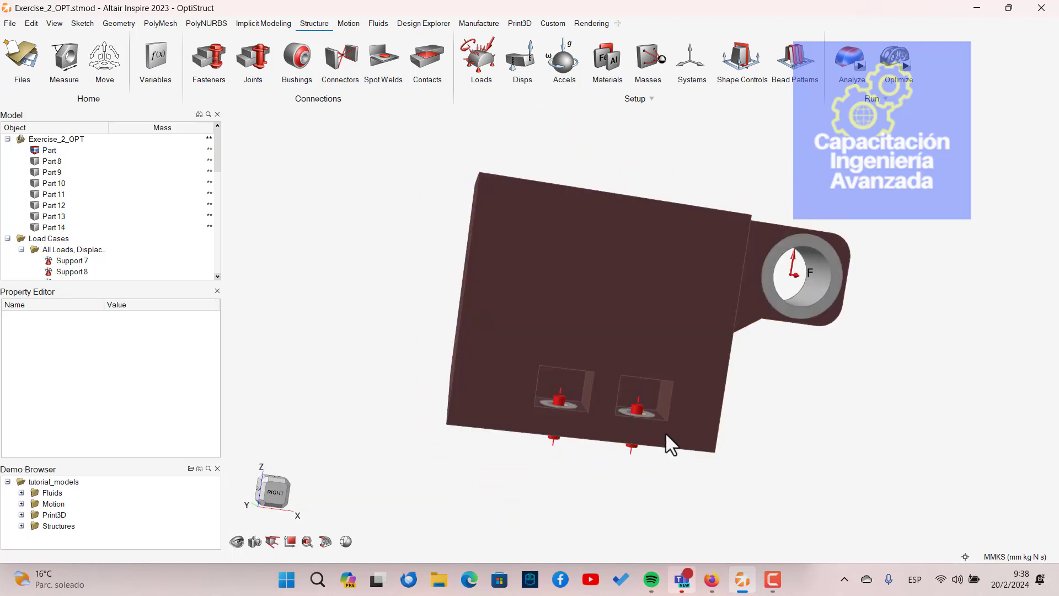
right_drag(665, 432, 673, 284)
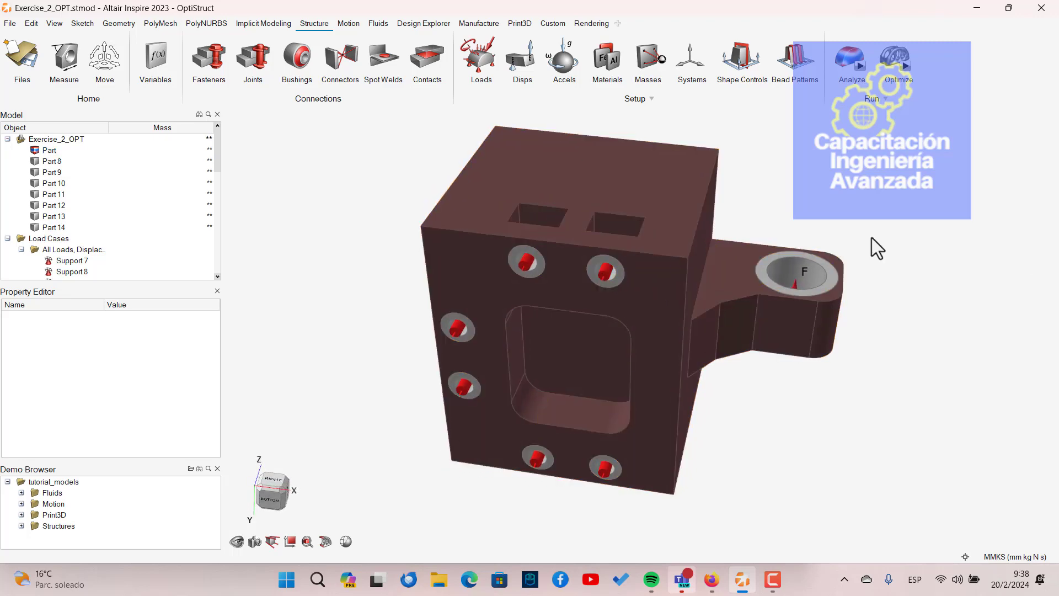
scroll(780, 284, up, 5)
scroll(785, 283, down, 5)
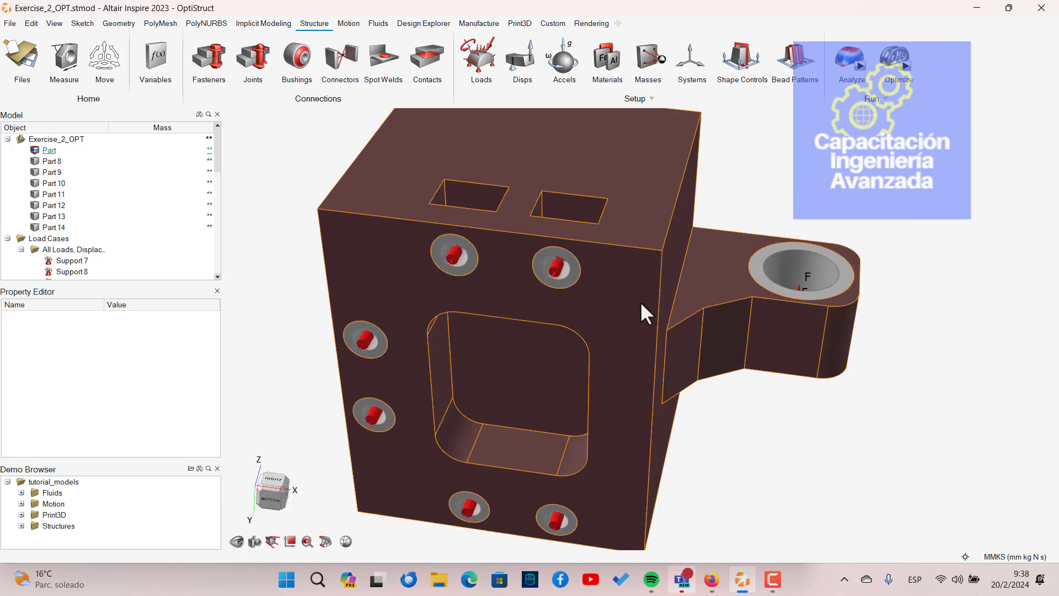
right_drag(737, 274, 849, 170)
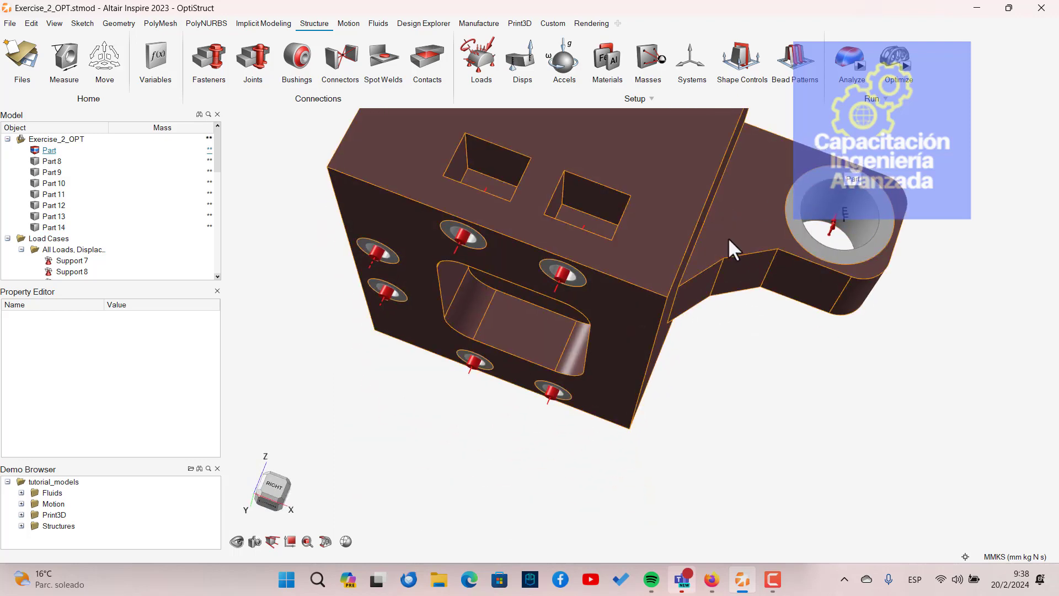
right_drag(730, 243, 756, 376)
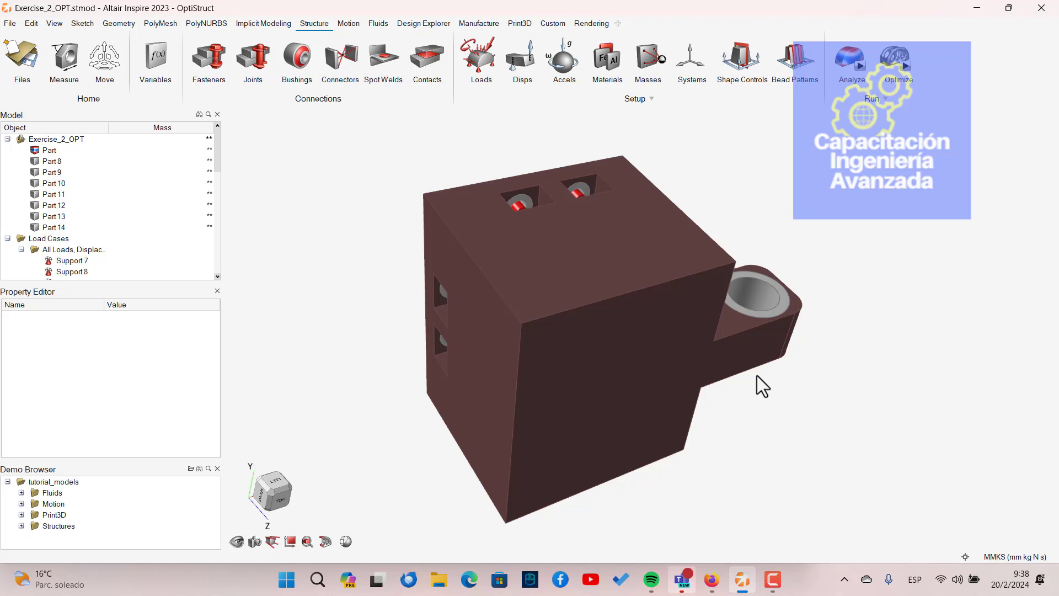
click(664, 407)
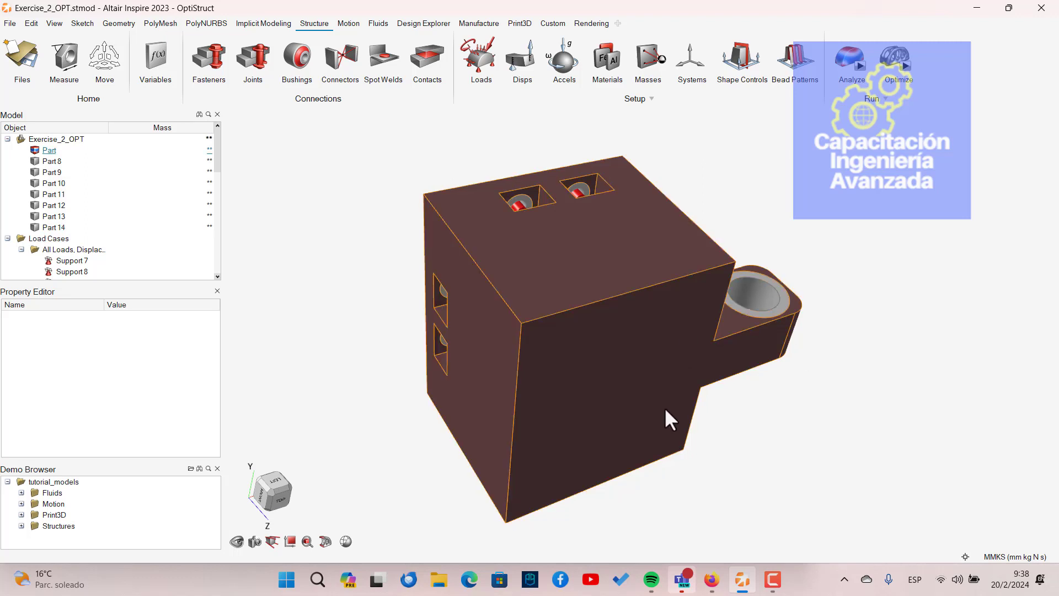
scroll(659, 414, down, 3)
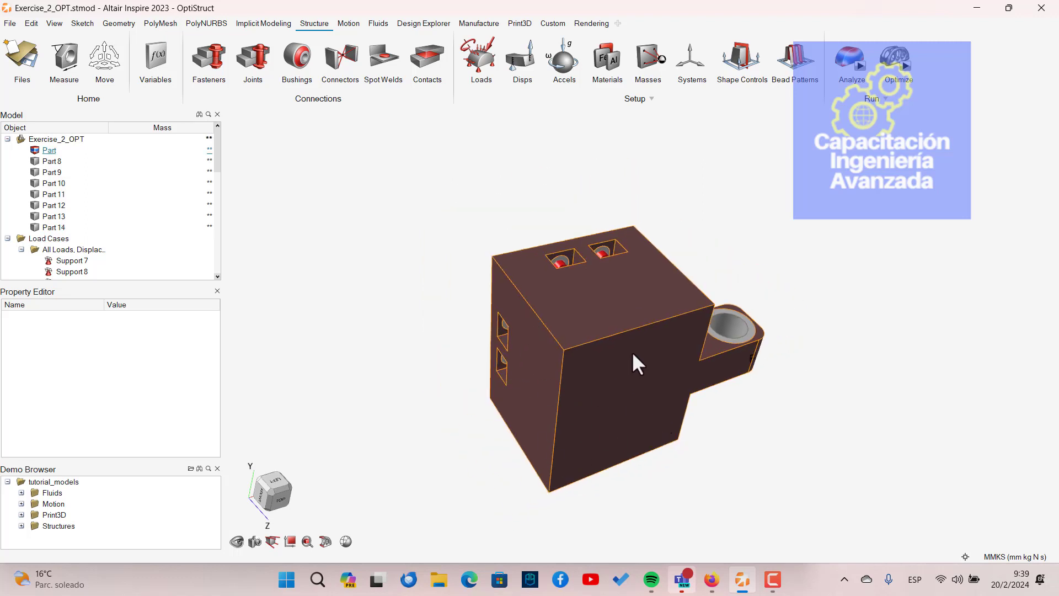
right_drag(620, 312, 702, 417)
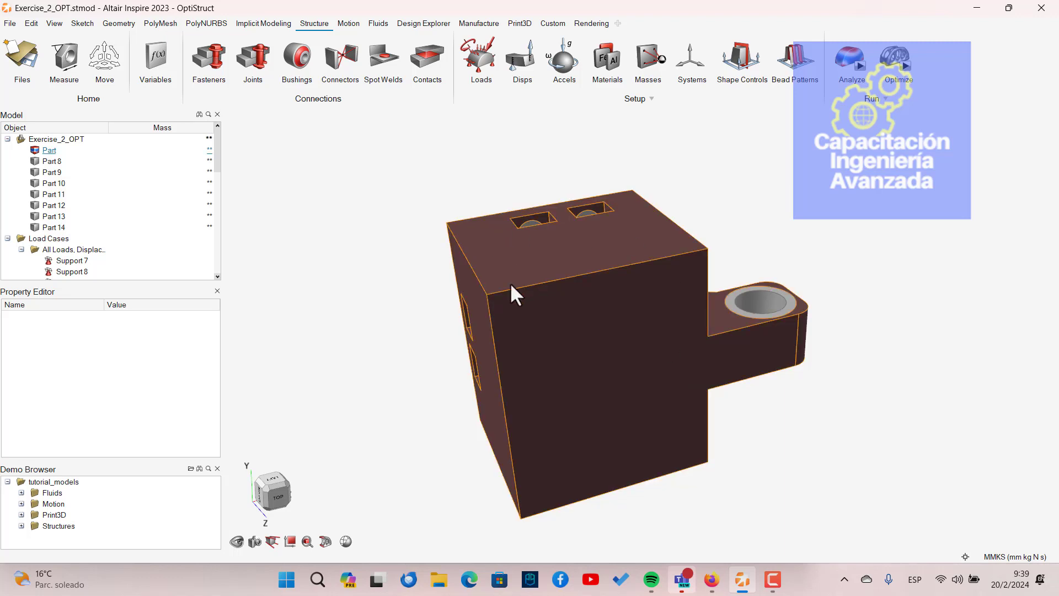
right_drag(721, 236, 768, 239)
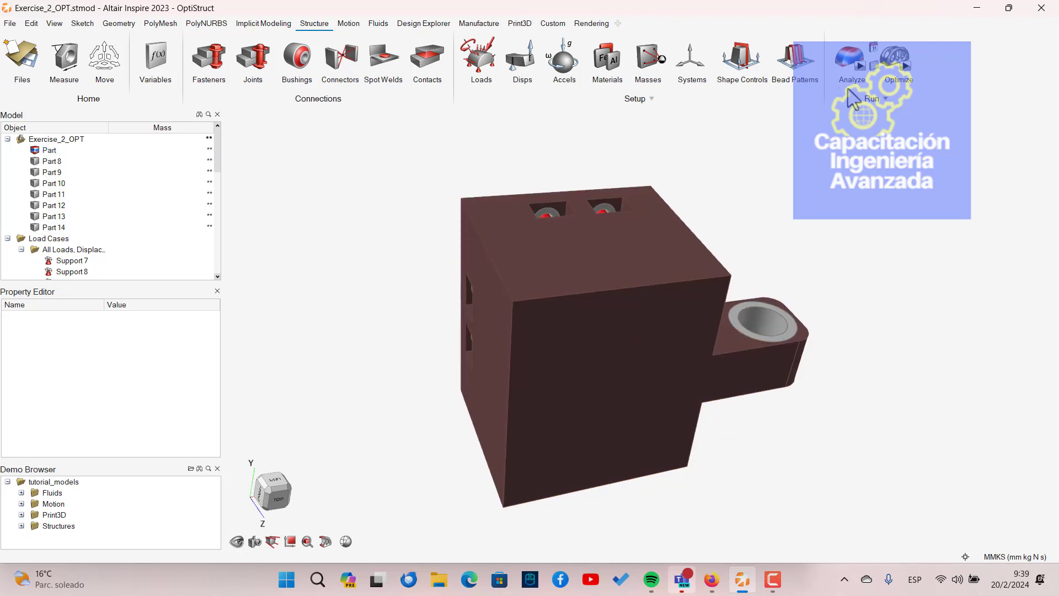
Open the optimization run settings and choose Topology as the type and Maximize Stiffness as the objective.
click(905, 67)
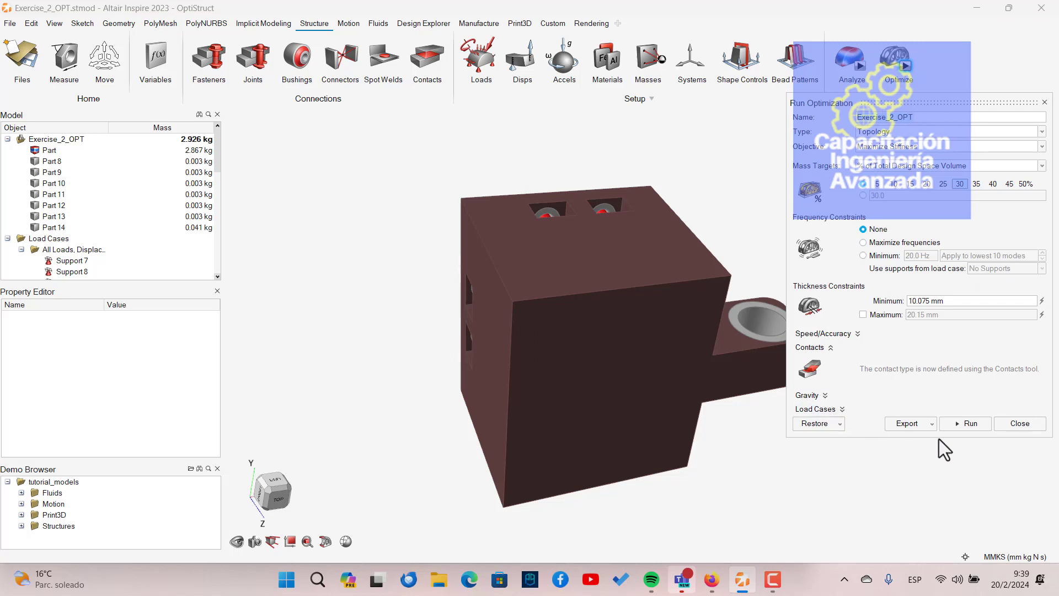
click(897, 132)
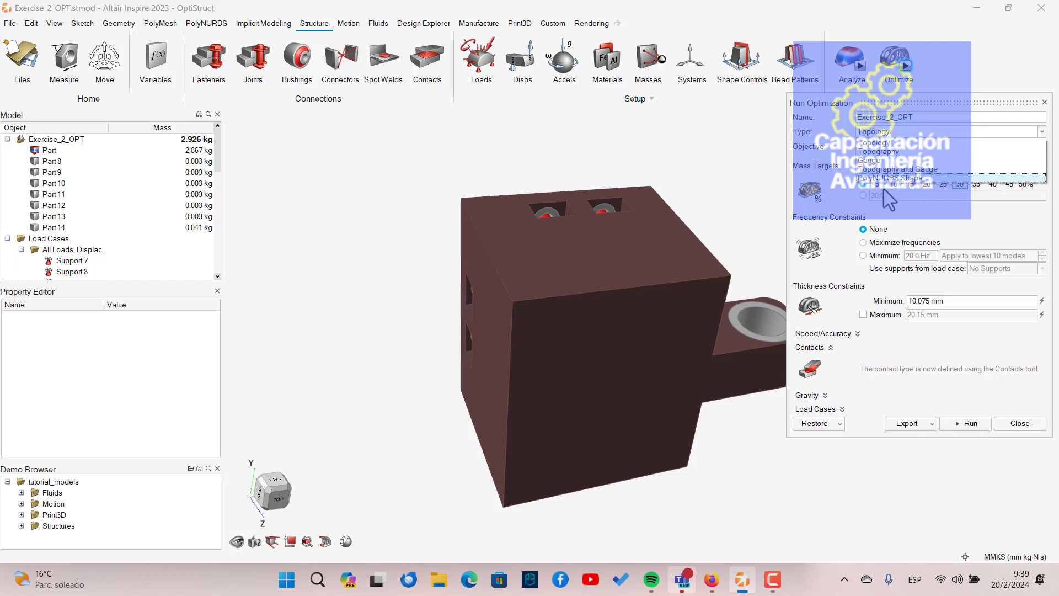
click(884, 143)
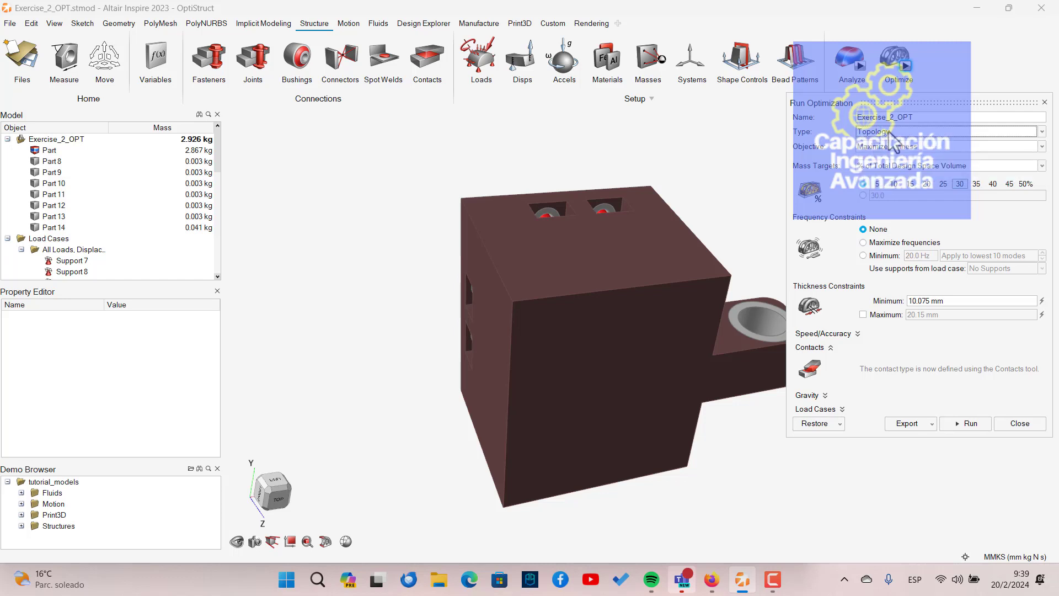
click(897, 147)
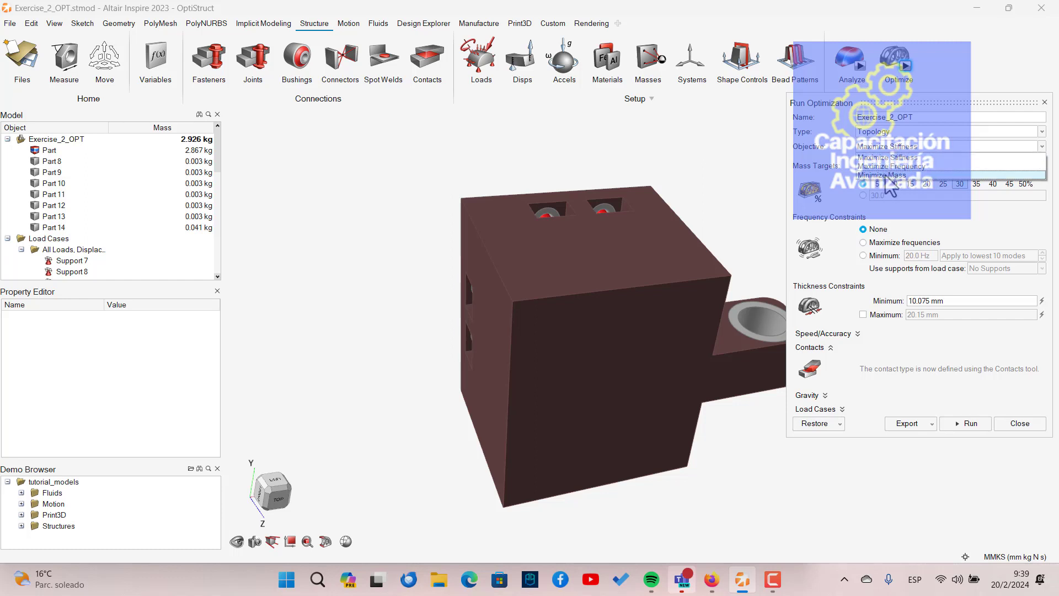
click(888, 157)
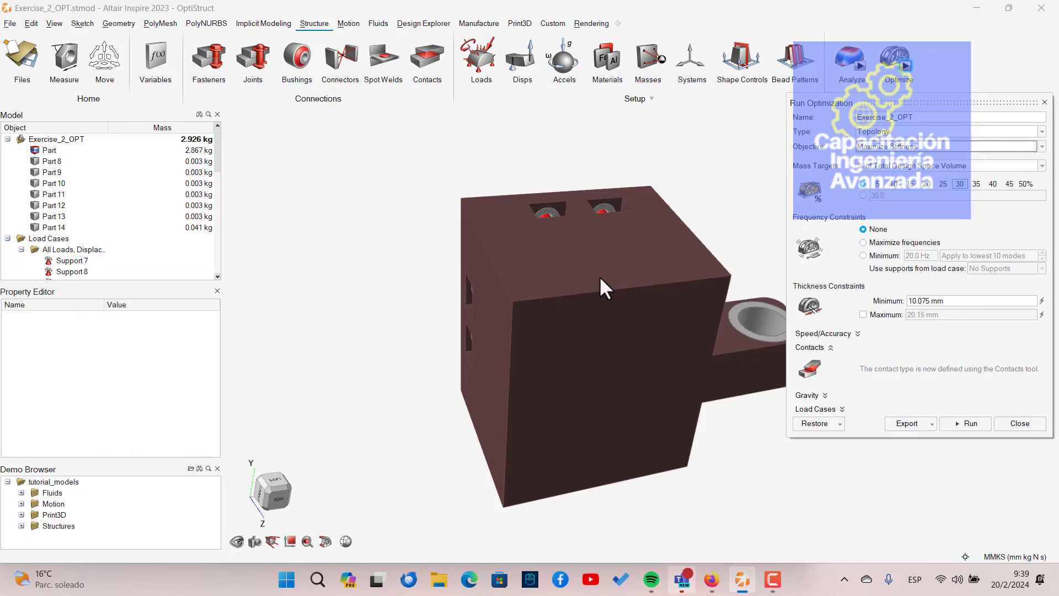
Switch to the Exercise 7A PDF in Firefox and read the steps for design space, symmetry and the Minimize Mass optimization.
key(alt+Tab)
key(alt+Tab)
key(alt+Tab)
scroll(600, 278, down, 6)
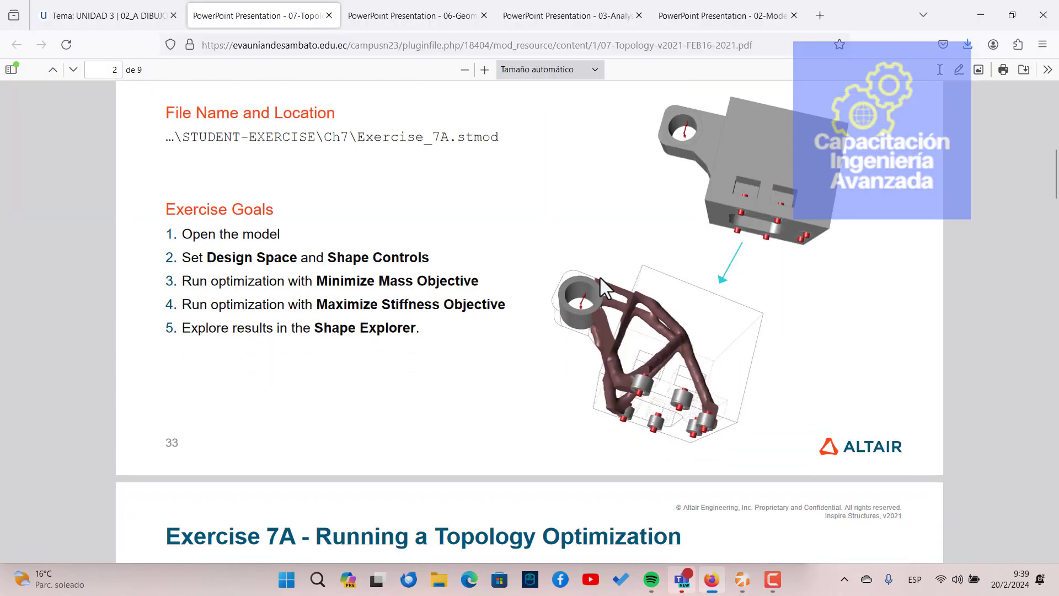
scroll(605, 286, down, 3)
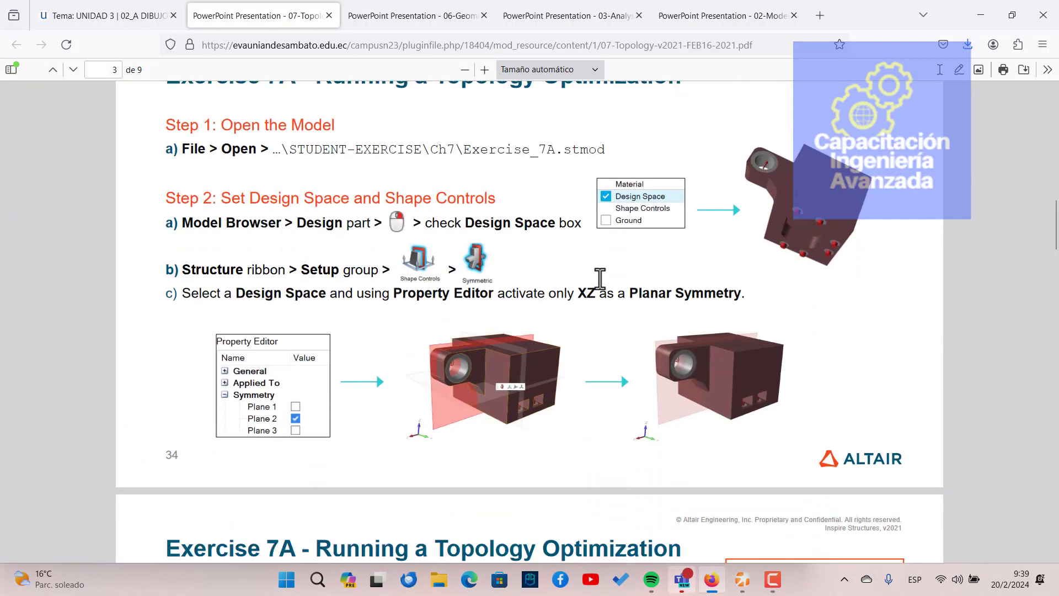
scroll(600, 278, down, 7)
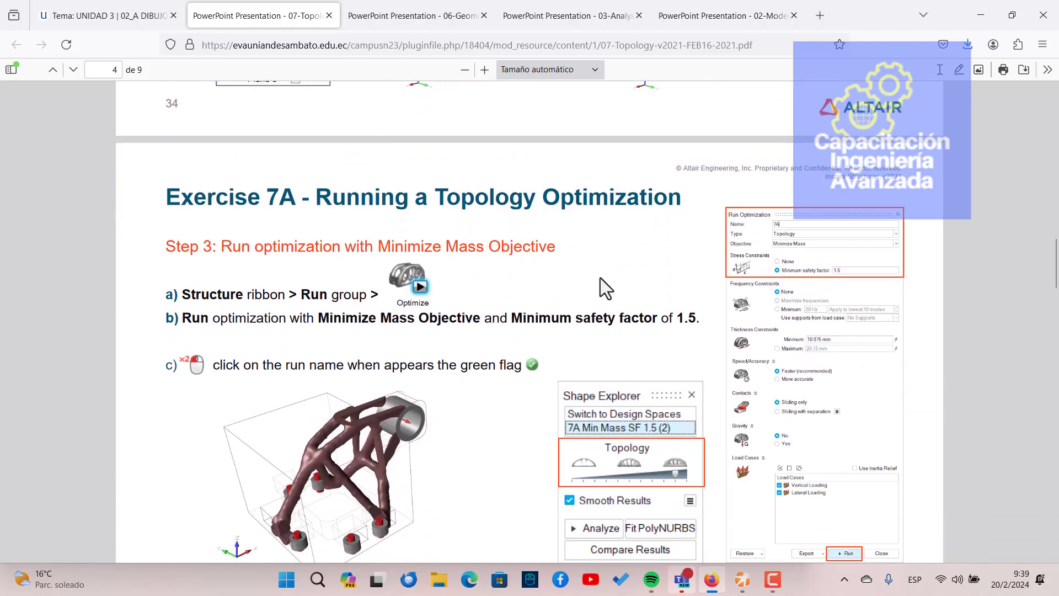
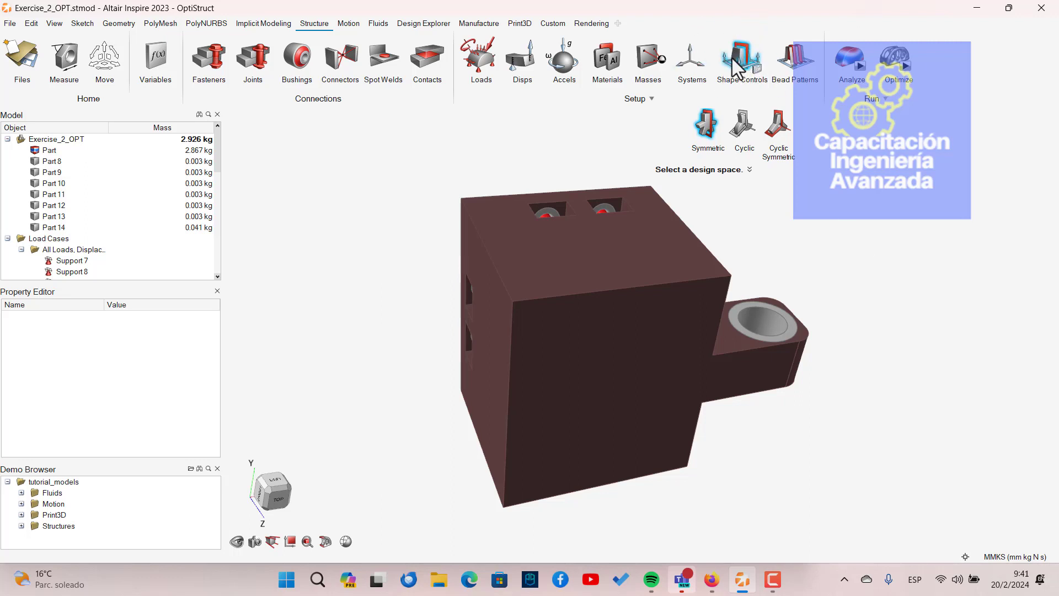
Apply a symmetric shape control to the main block's design space.
click(741, 56)
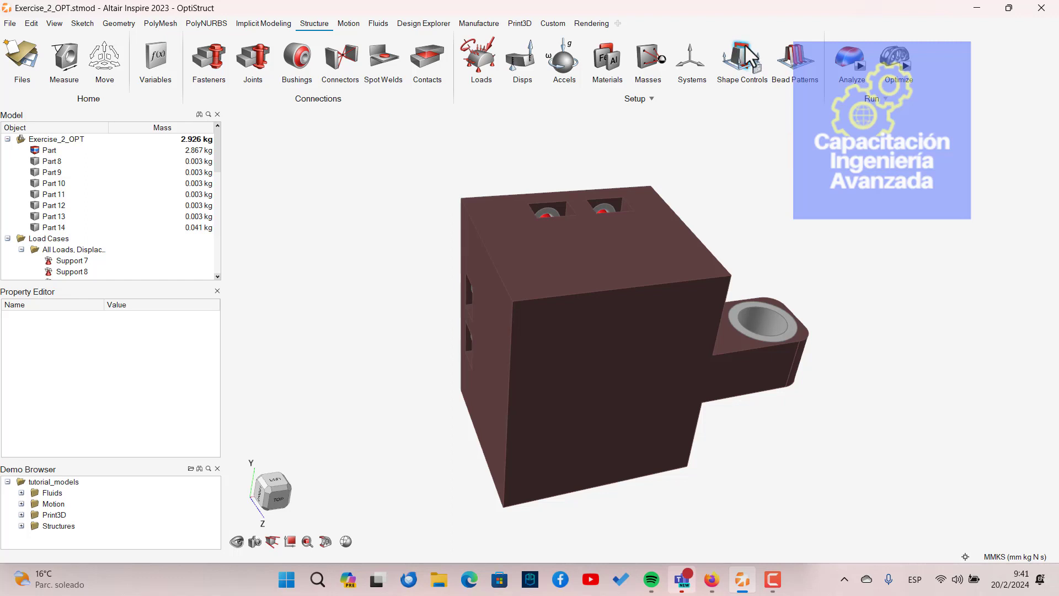
click(746, 48)
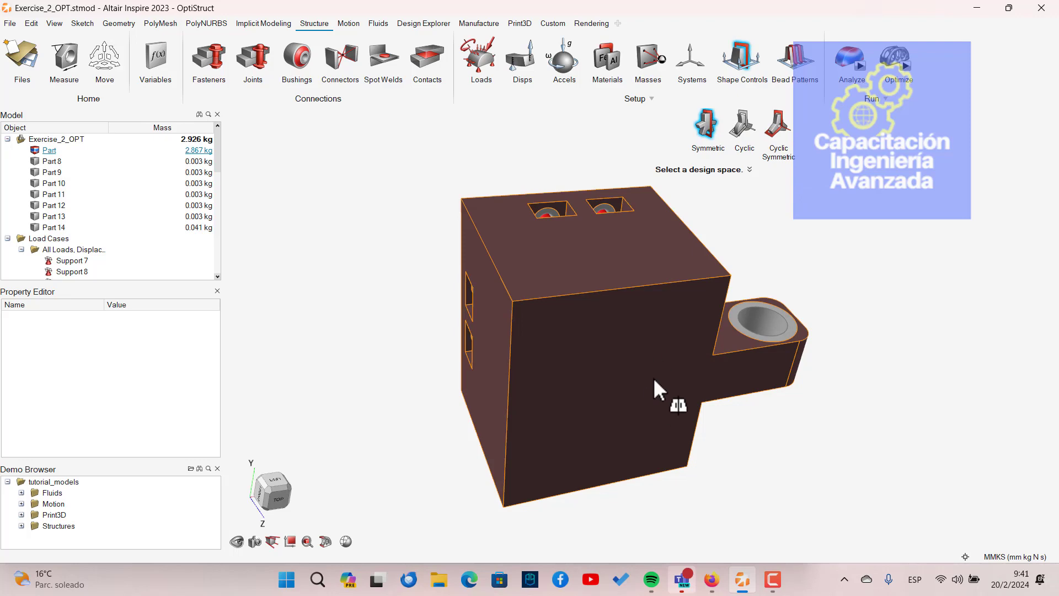
click(607, 428)
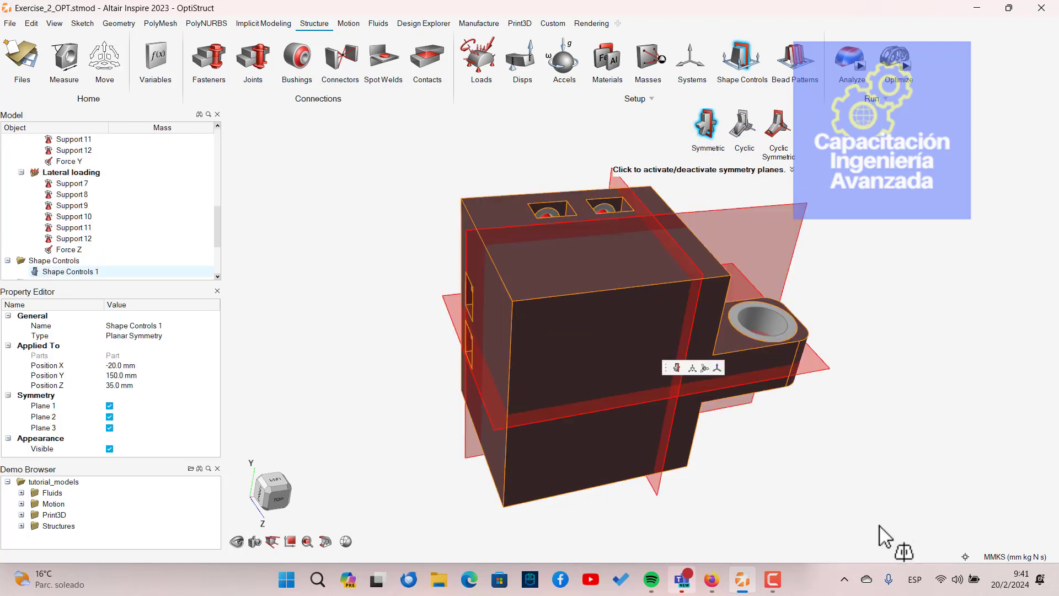
right_drag(771, 529, 725, 414)
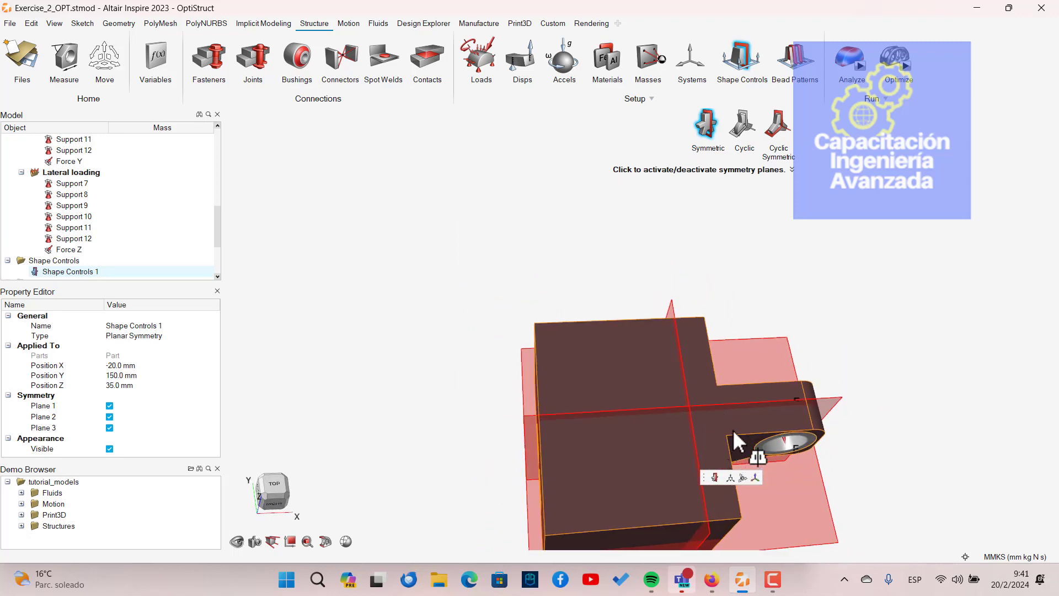
Check the required symmetry plane in the Exercise 7A PDF and deactivate Planes 1 and 3, leaving only Plane 2 active.
key(alt+Tab)
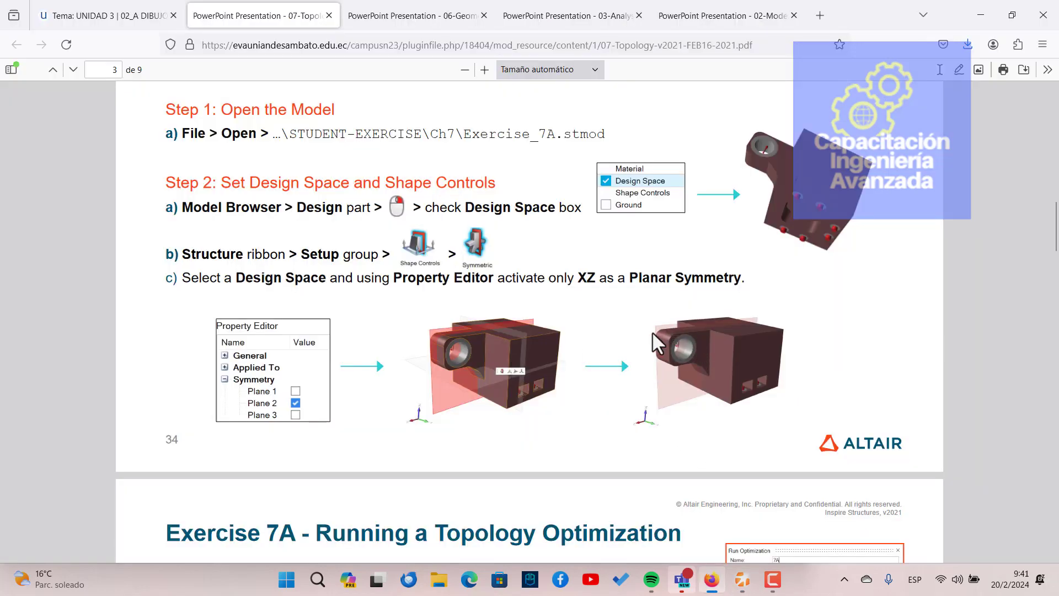
key(alt+Tab)
right_drag(693, 450, 538, 339)
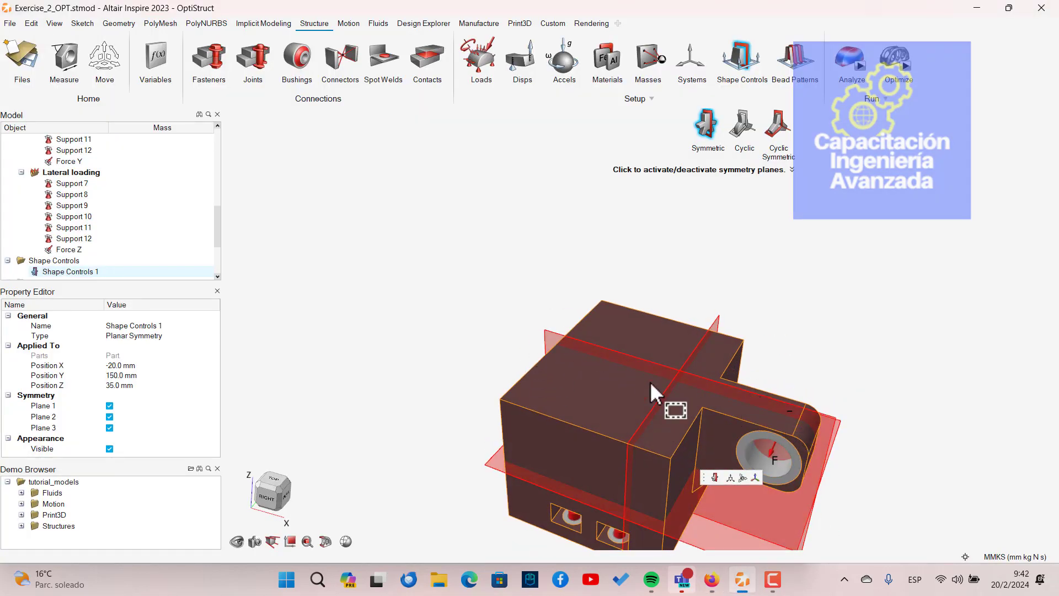
right_drag(669, 397, 616, 385)
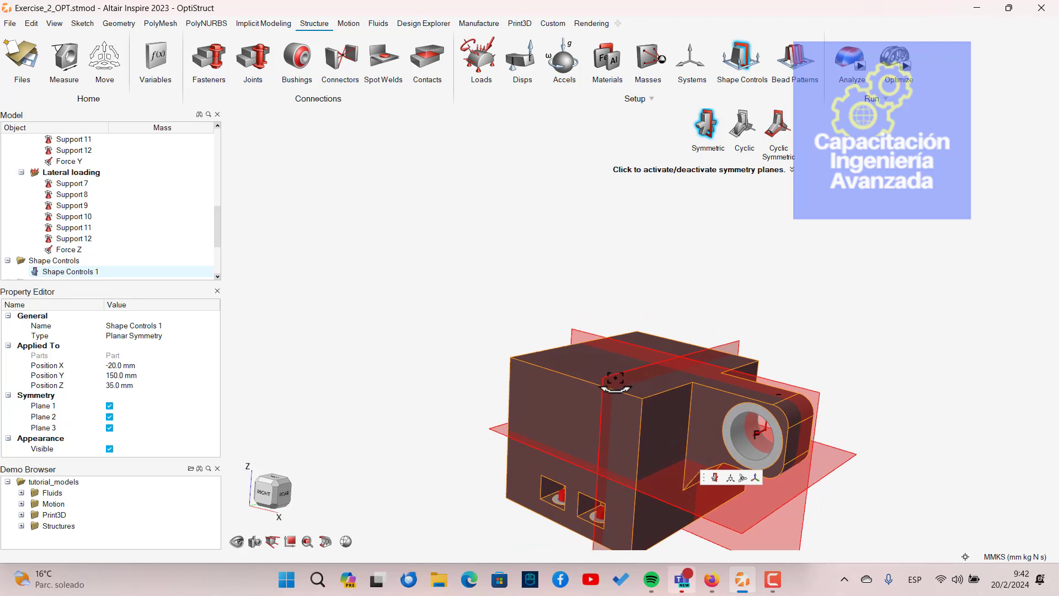
click(728, 346)
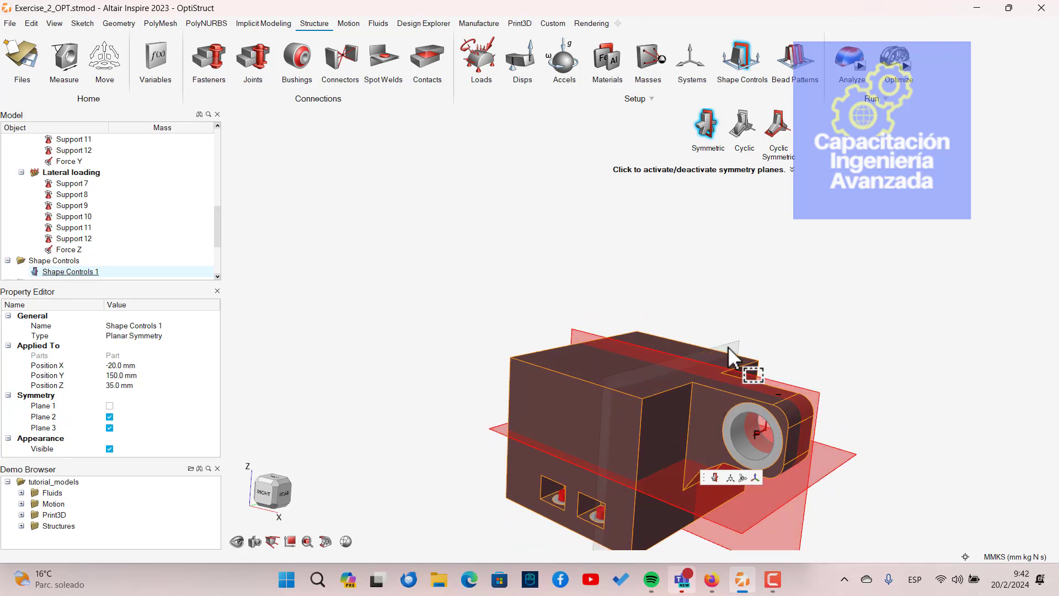
click(498, 441)
middle_drag(583, 222, 560, 274)
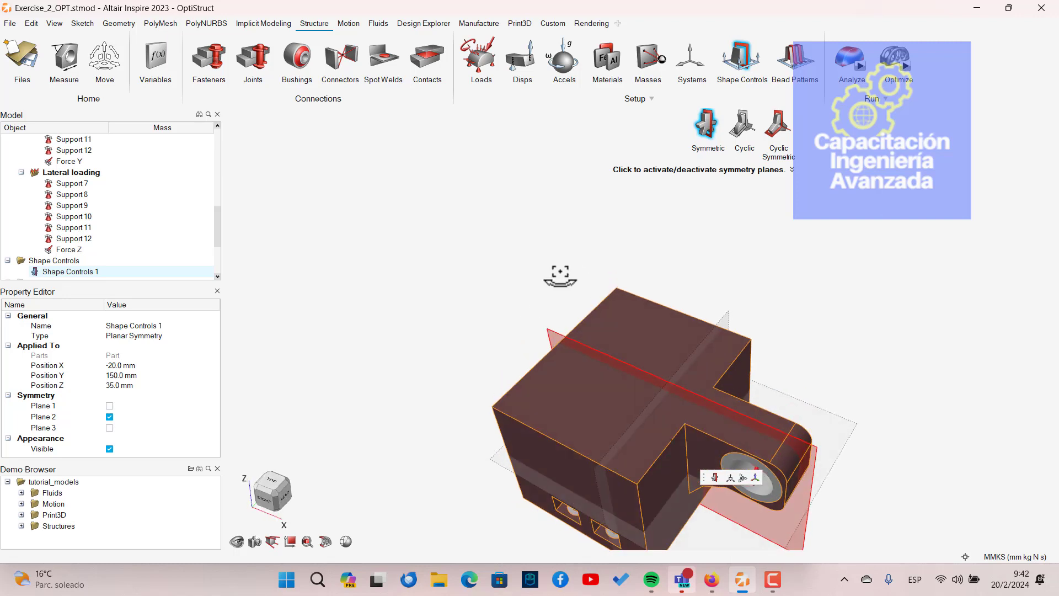
right_drag(767, 521, 726, 447)
right_click(739, 444)
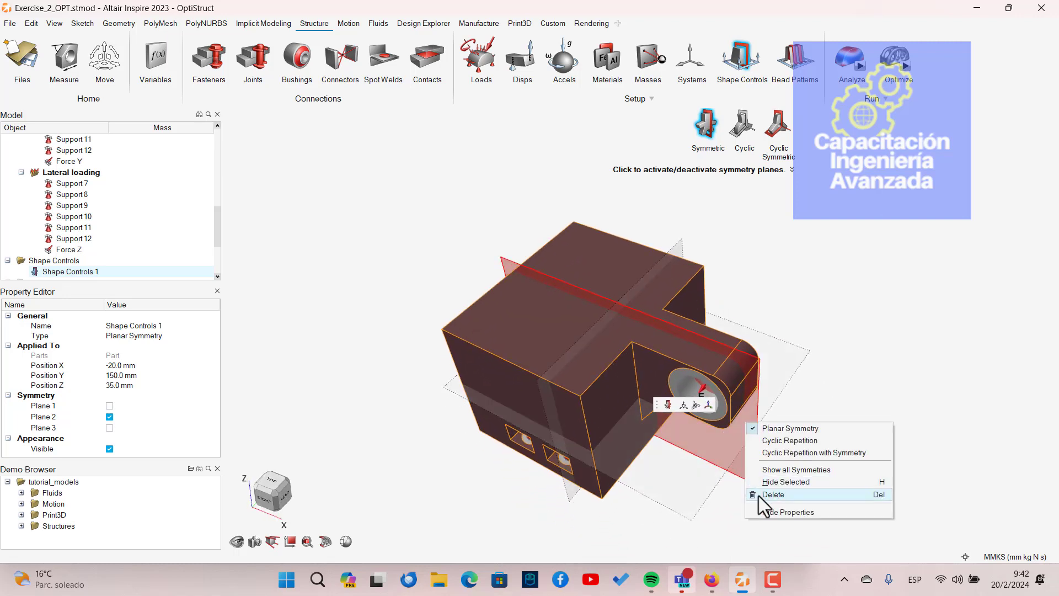
click(627, 524)
right_drag(849, 275, 812, 303)
right_click(812, 302)
right_drag(740, 298, 824, 432)
right_drag(665, 396, 629, 306)
middle_drag(557, 318, 530, 350)
Run a Minimize Mass topology optimization with a 1.5 minimum safety factor, Faster accuracy, and the lateral and vertical load cases.
click(904, 65)
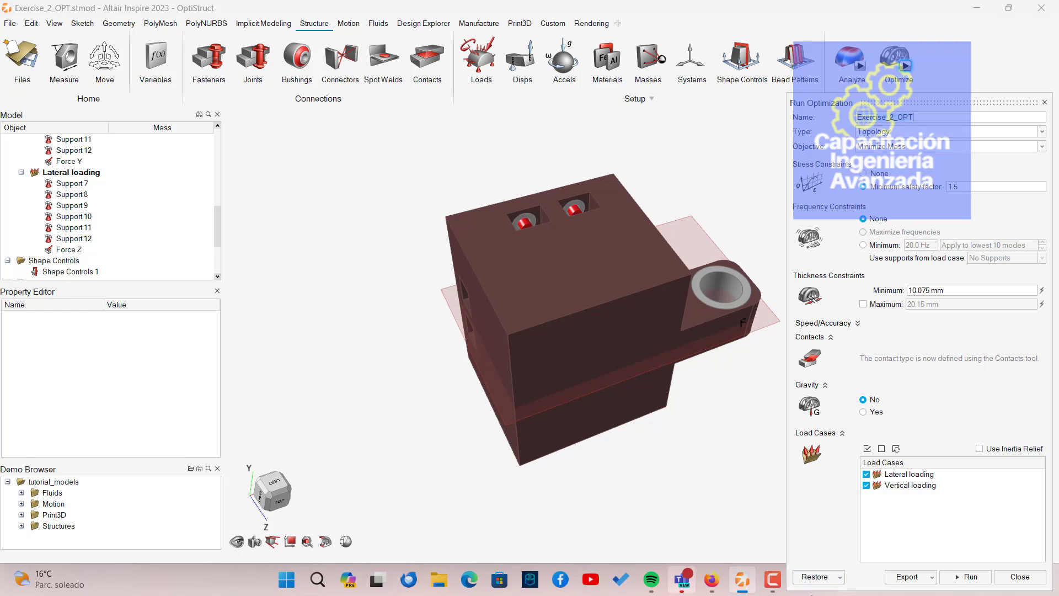
click(774, 577)
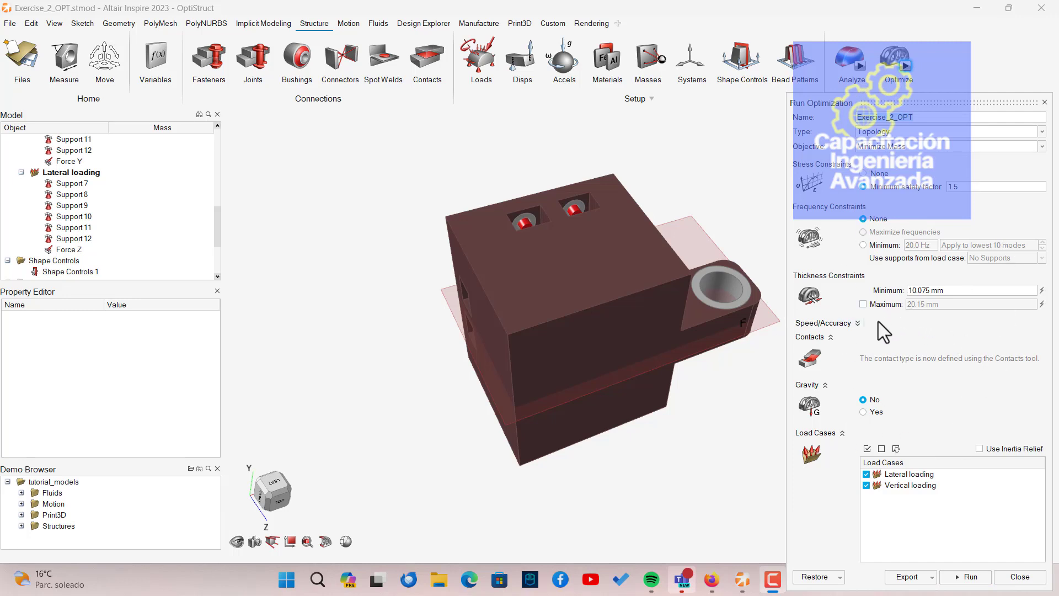
click(860, 326)
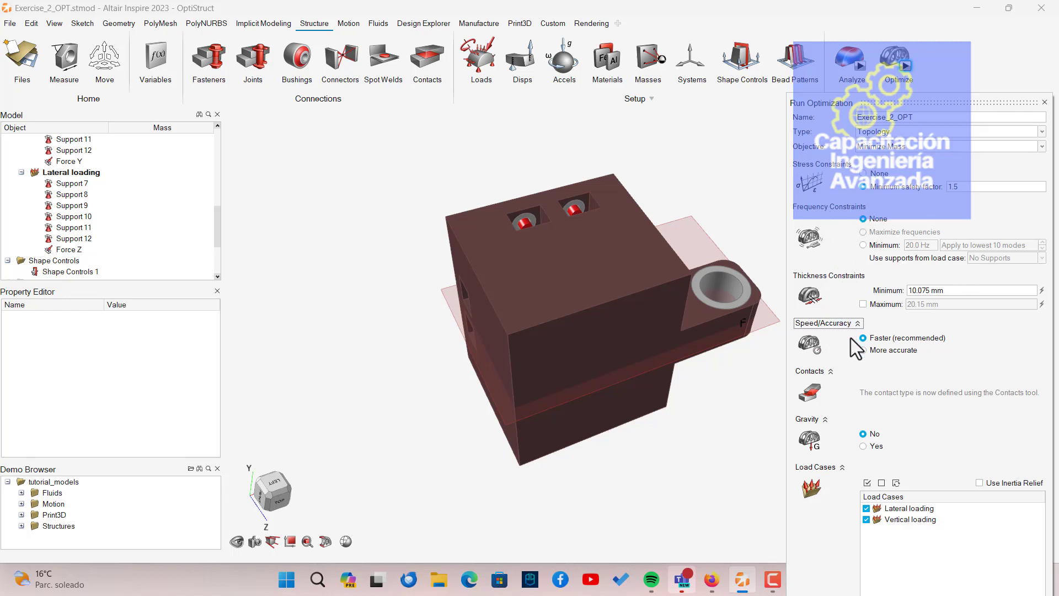
click(828, 371)
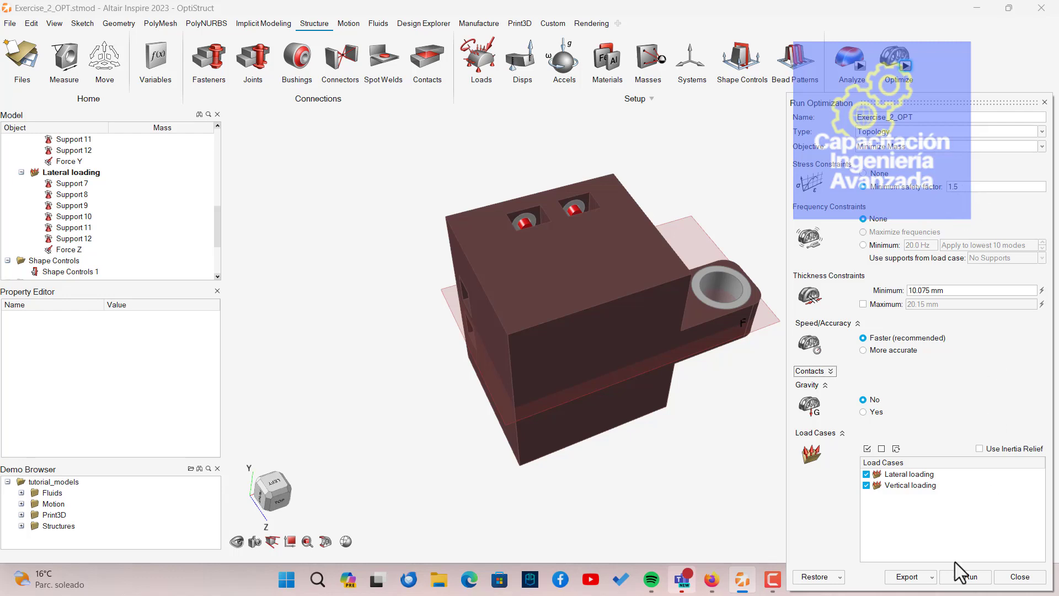
click(967, 577)
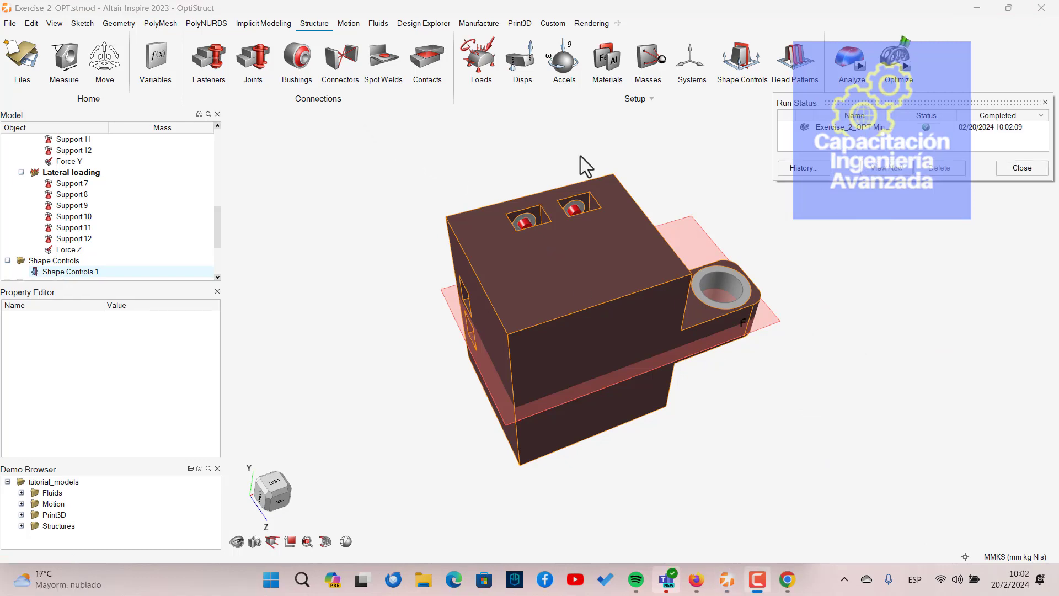
Open the finished optimization result in the Shape Explorer and raise the Topology setting to keep more material.
mouse_move(901, 51)
click(903, 42)
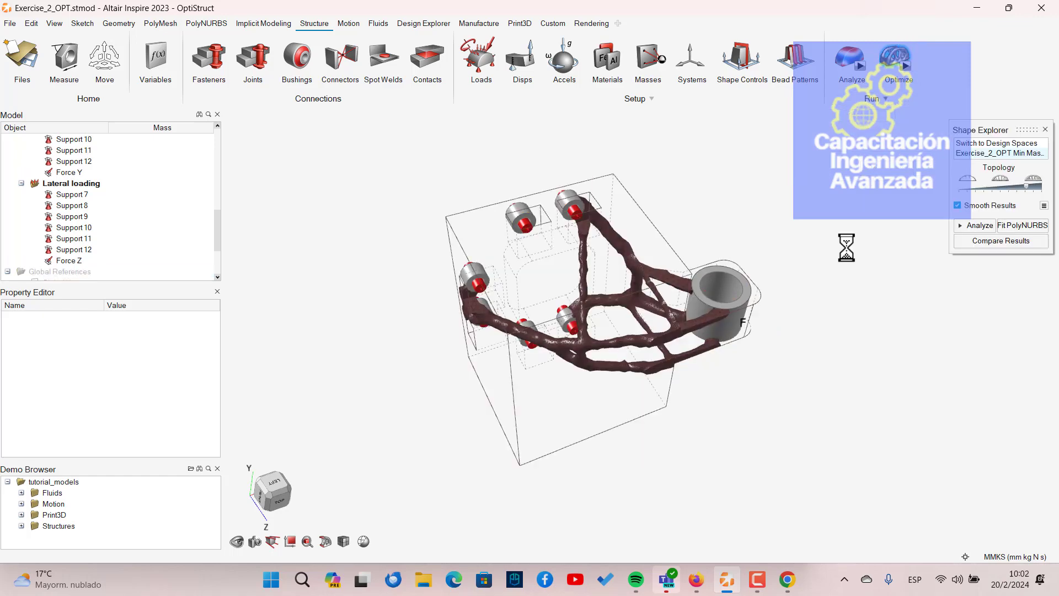
right_drag(621, 435, 664, 202)
scroll(723, 383, up, 2)
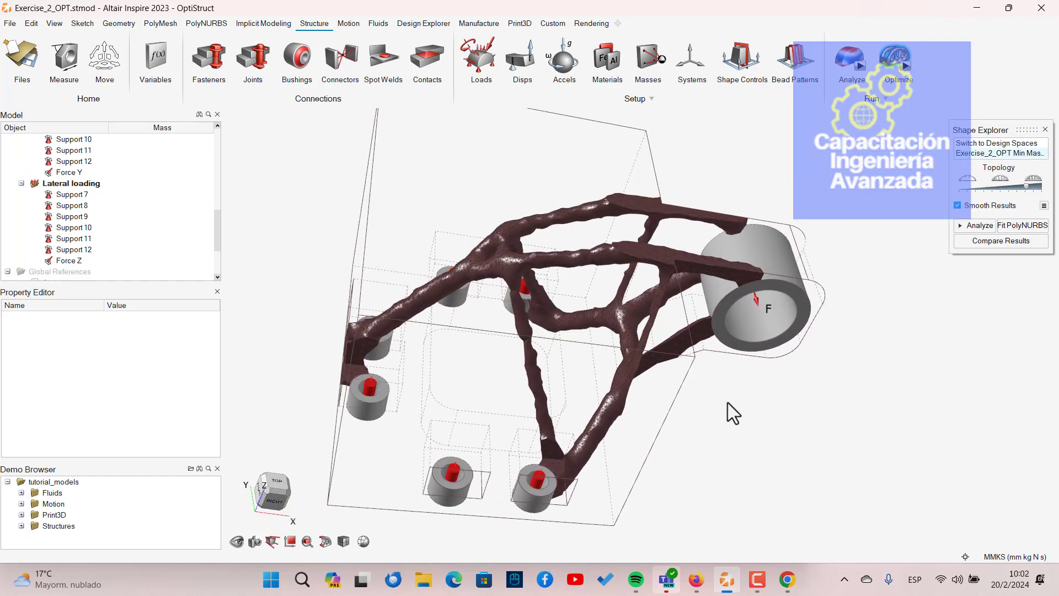
middle_drag(727, 403, 660, 386)
right_drag(660, 387, 702, 383)
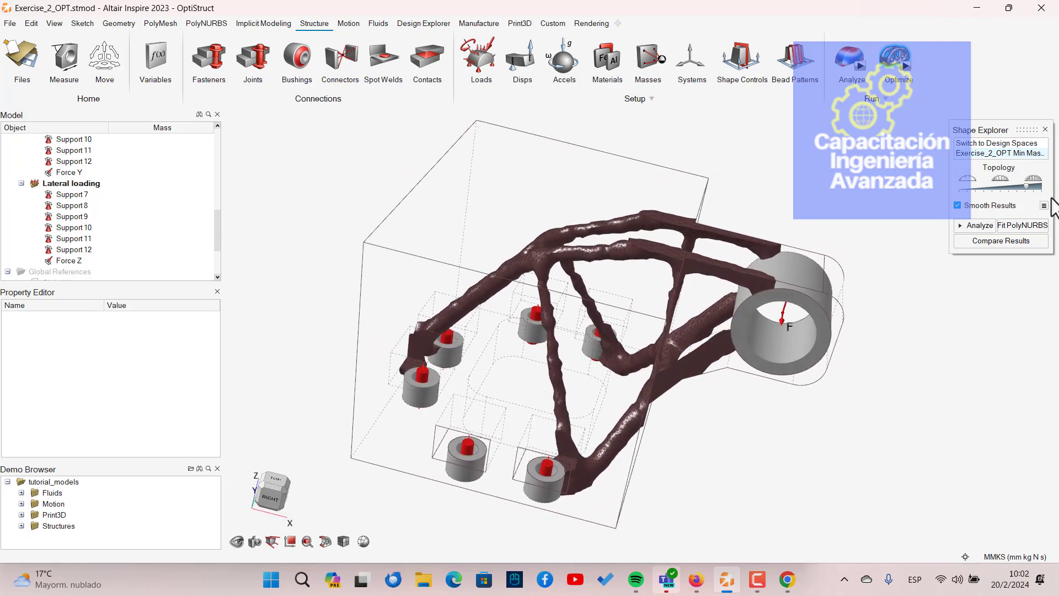
drag(1027, 186, 1032, 187)
Examine the optimized shape from several sides, including its struts, bolt-hole supports and the connection to the loaded ring.
right_drag(757, 421, 719, 380)
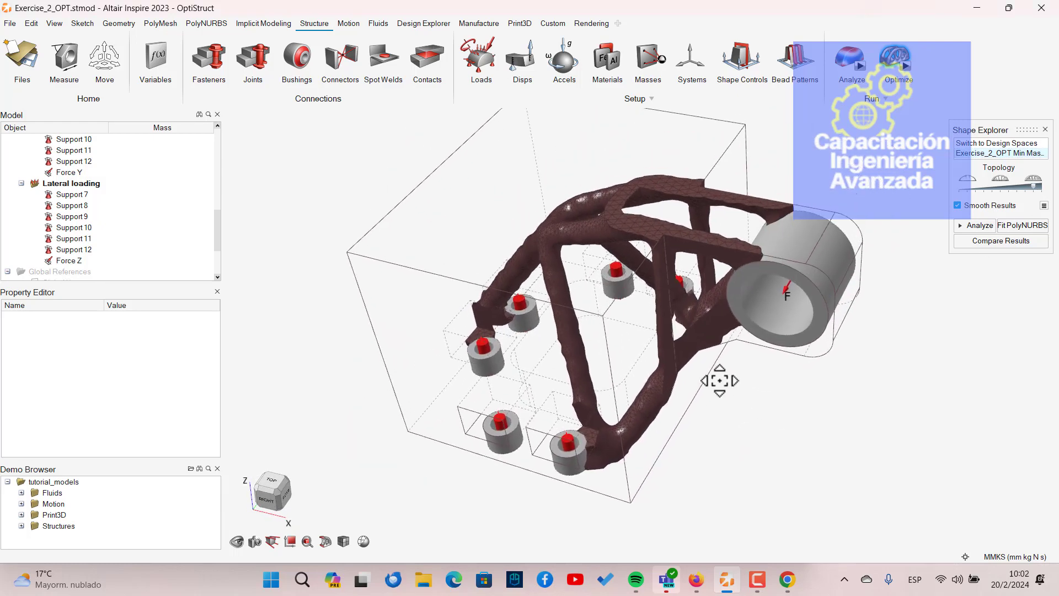
scroll(720, 382, up, 1)
scroll(720, 385, down, 2)
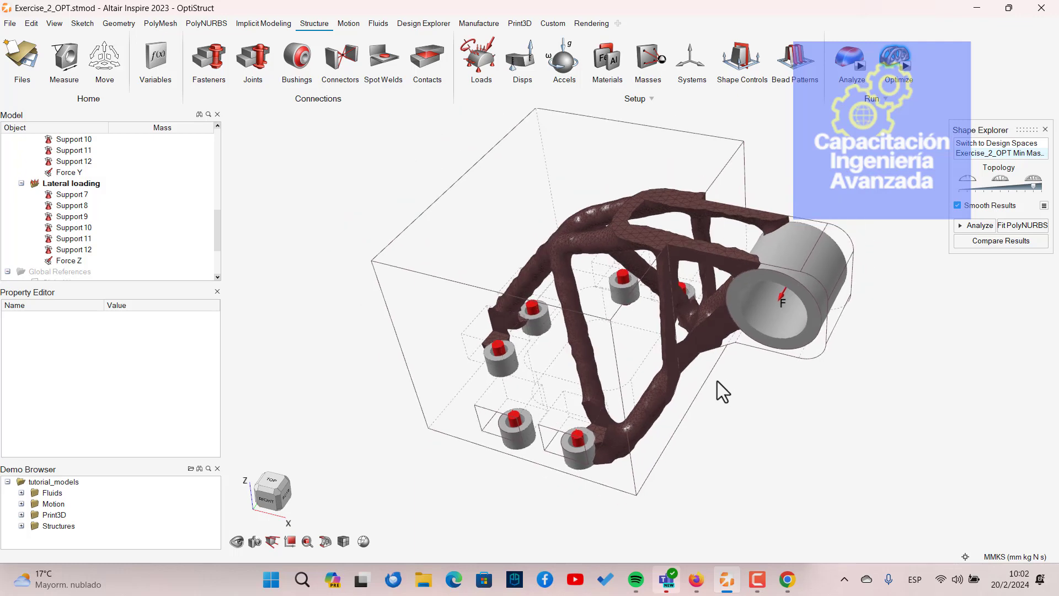
mouse_move(656, 417)
right_down()
mouse_move(685, 407)
mouse_move(706, 422)
mouse_move(733, 304)
right_up()
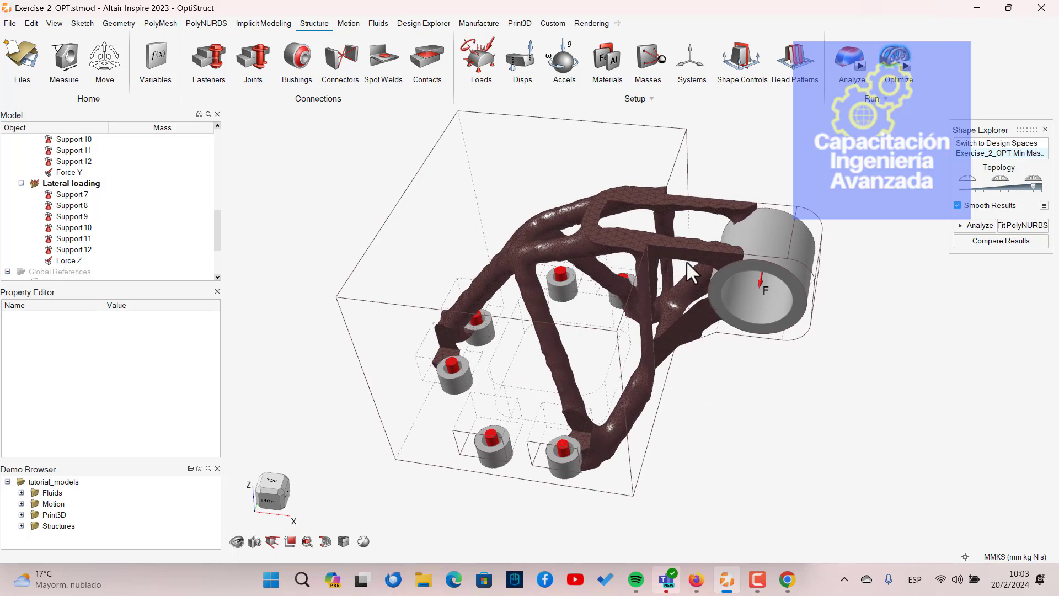
right_drag(507, 296, 652, 236)
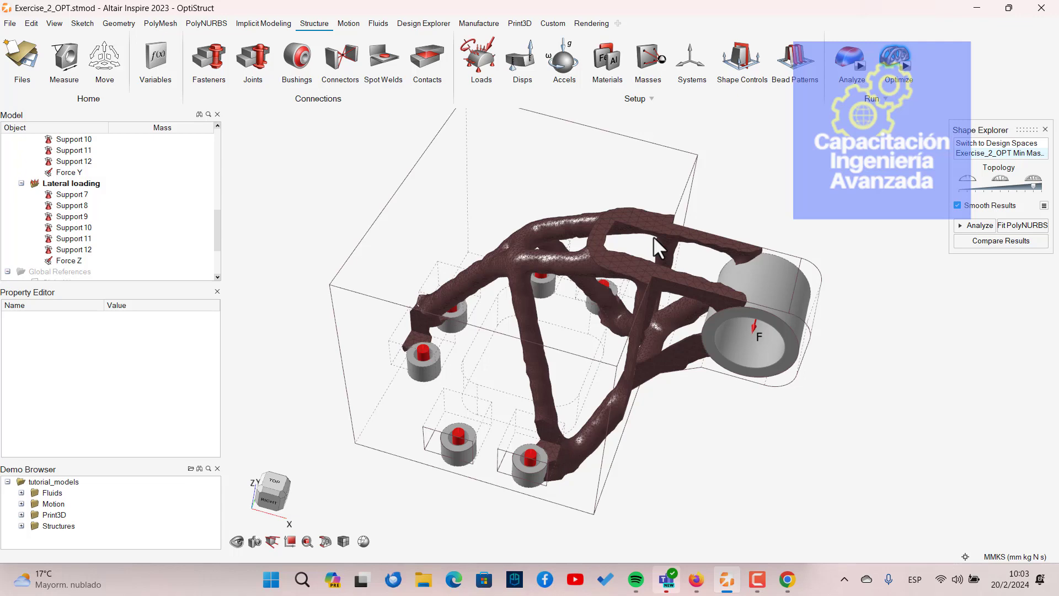
right_drag(622, 220, 631, 356)
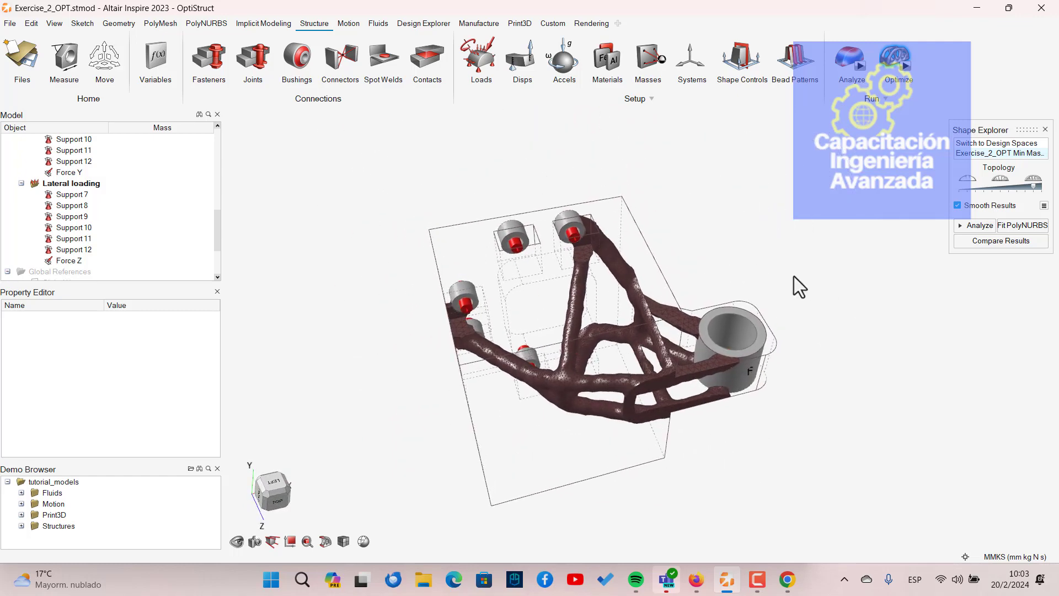
scroll(682, 217, up, 5)
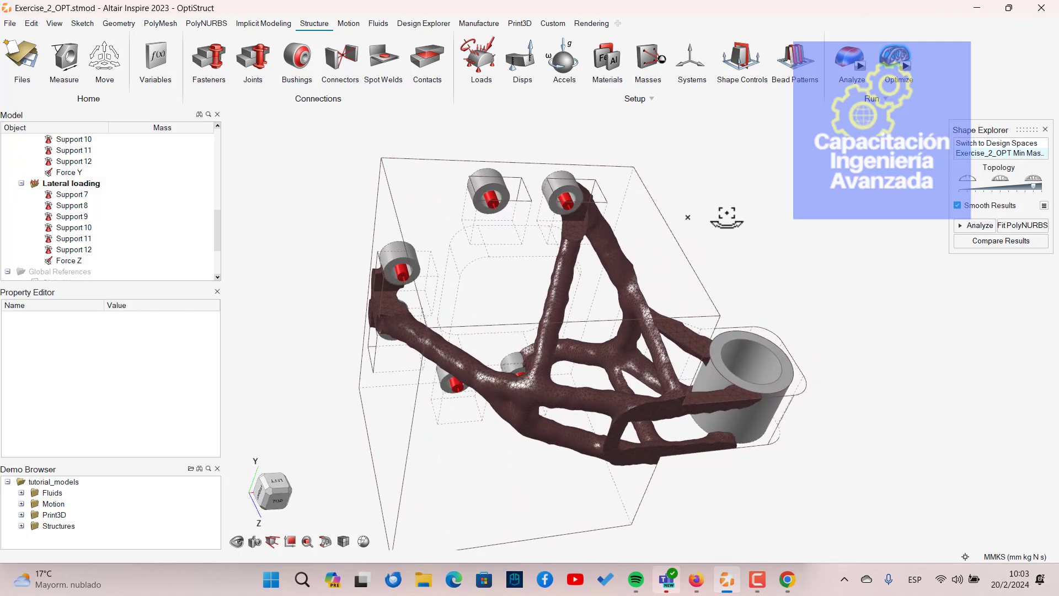
right_drag(727, 217, 593, 243)
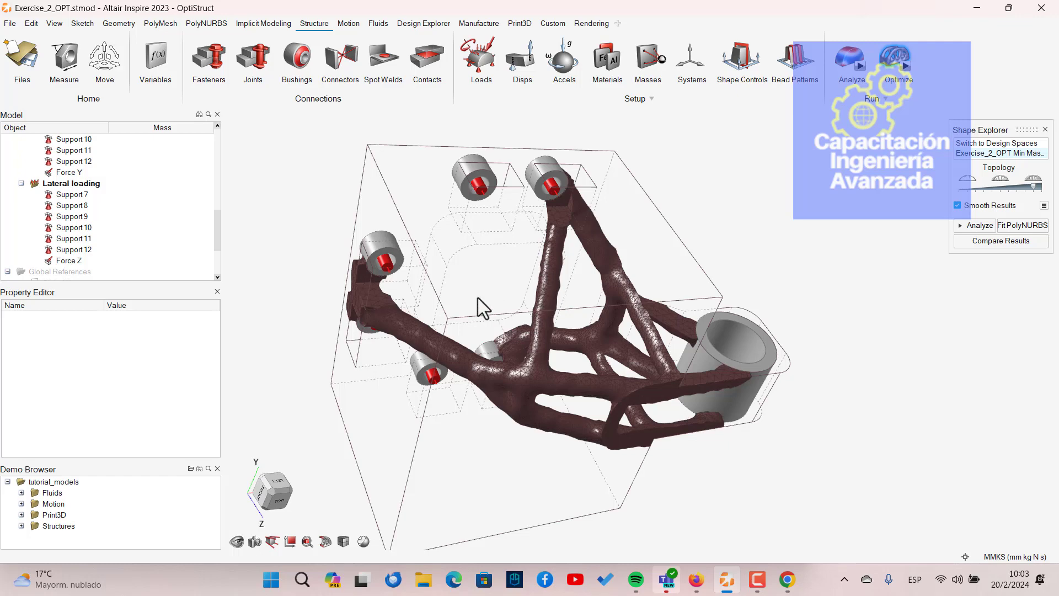
right_drag(287, 293, 289, 297)
right_drag(713, 209, 748, 216)
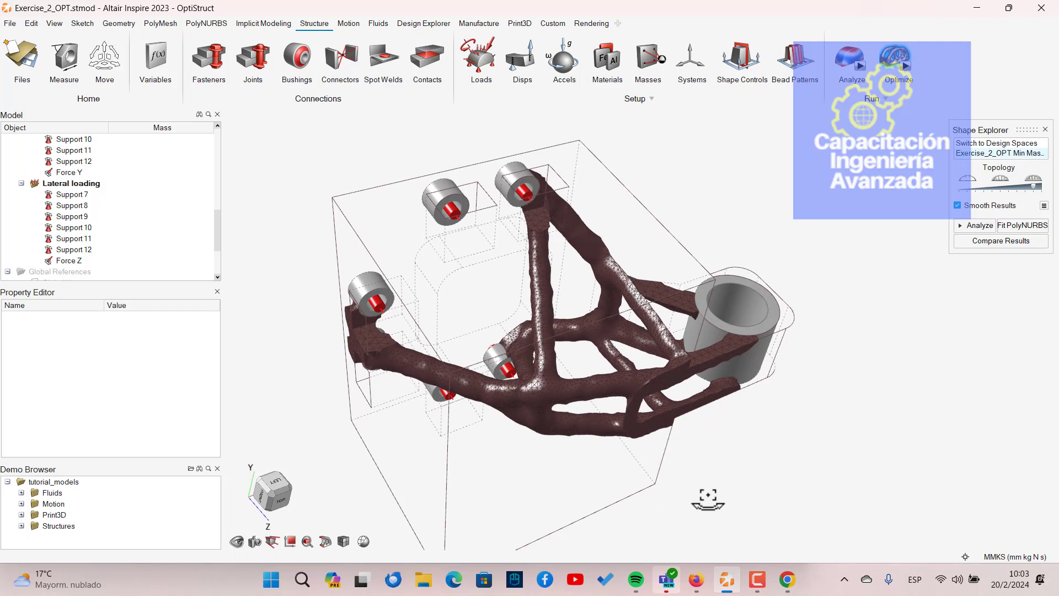
right_drag(697, 502, 703, 320)
middle_drag(703, 320, 709, 207)
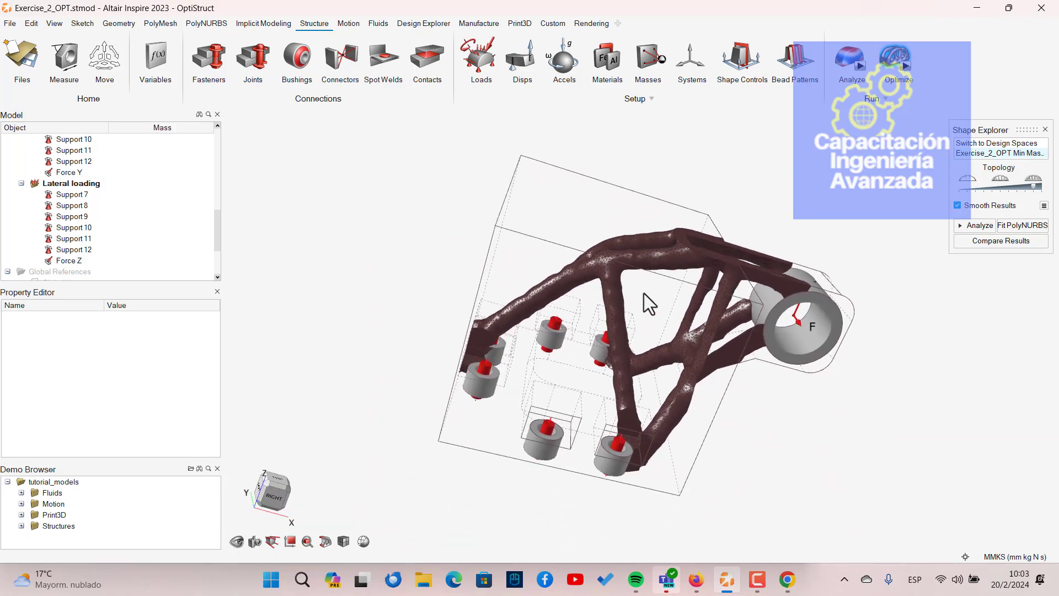
right_drag(645, 303, 741, 460)
middle_drag(741, 460, 746, 466)
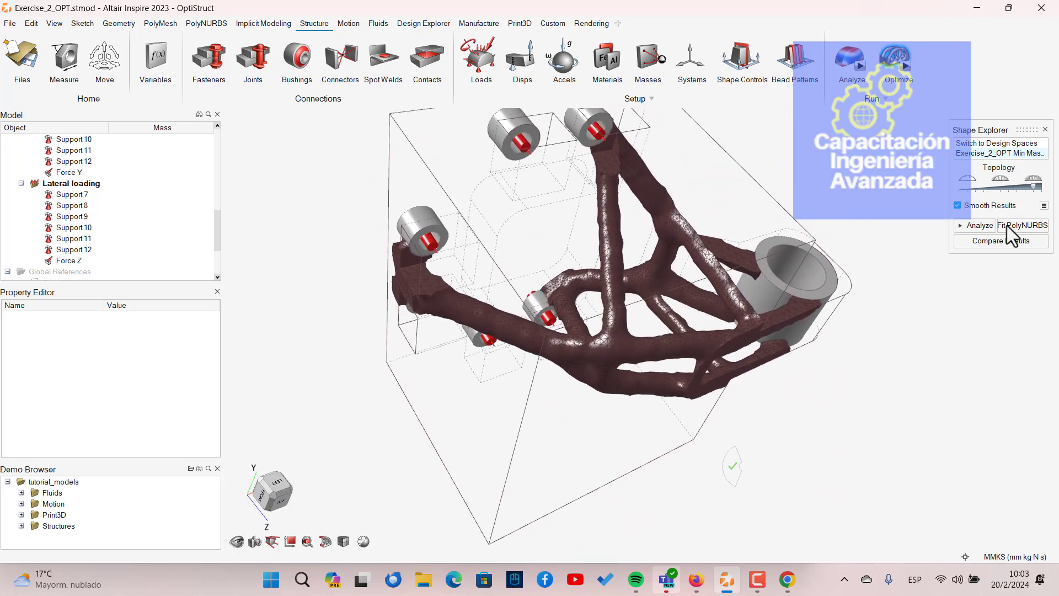
Fit a PolyNURBS body to the optimized shape.
click(1024, 227)
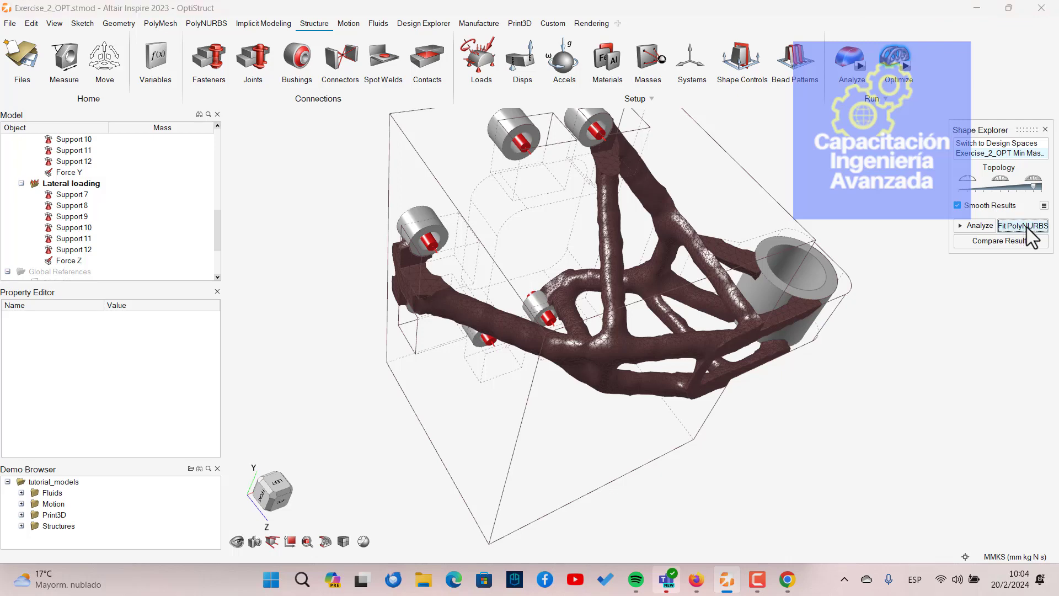
click(1026, 227)
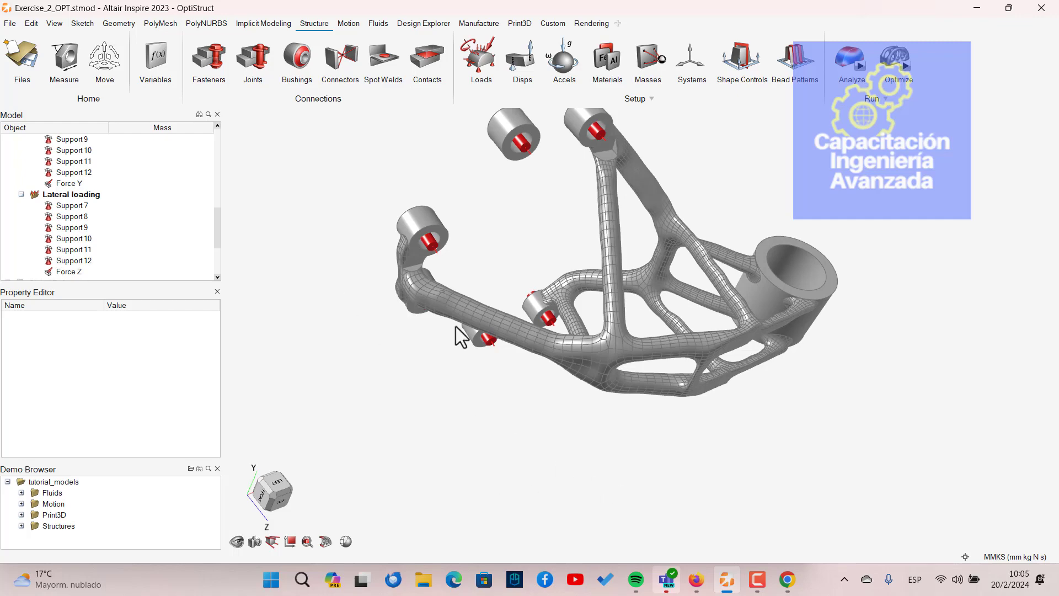
Hide the fitted PolyNURBS part, show the optimized part in its place and reopen its result in the Shape Explorer.
scroll(97, 249, up, 7)
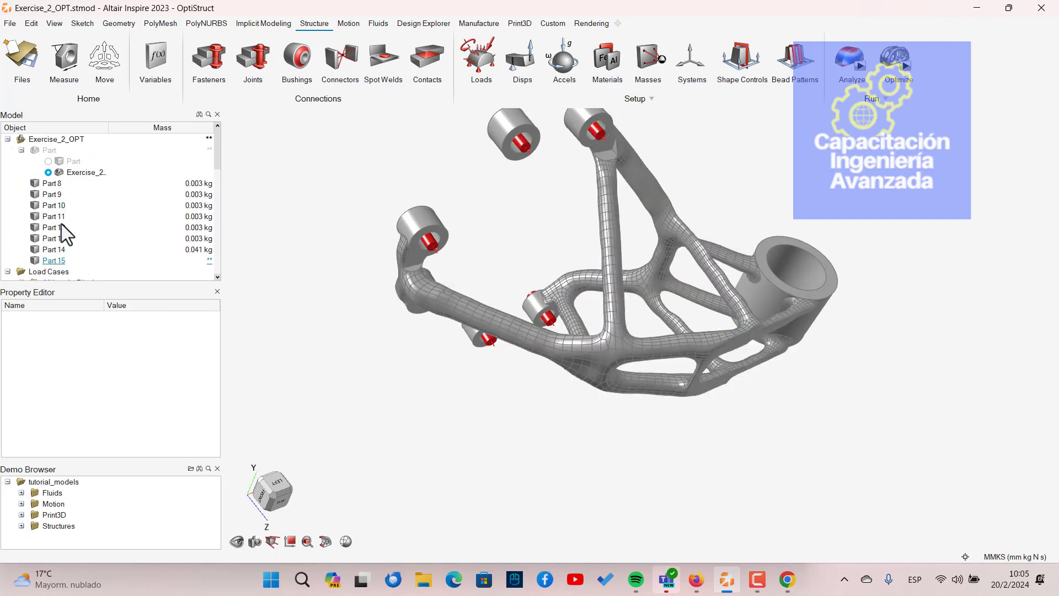
click(35, 262)
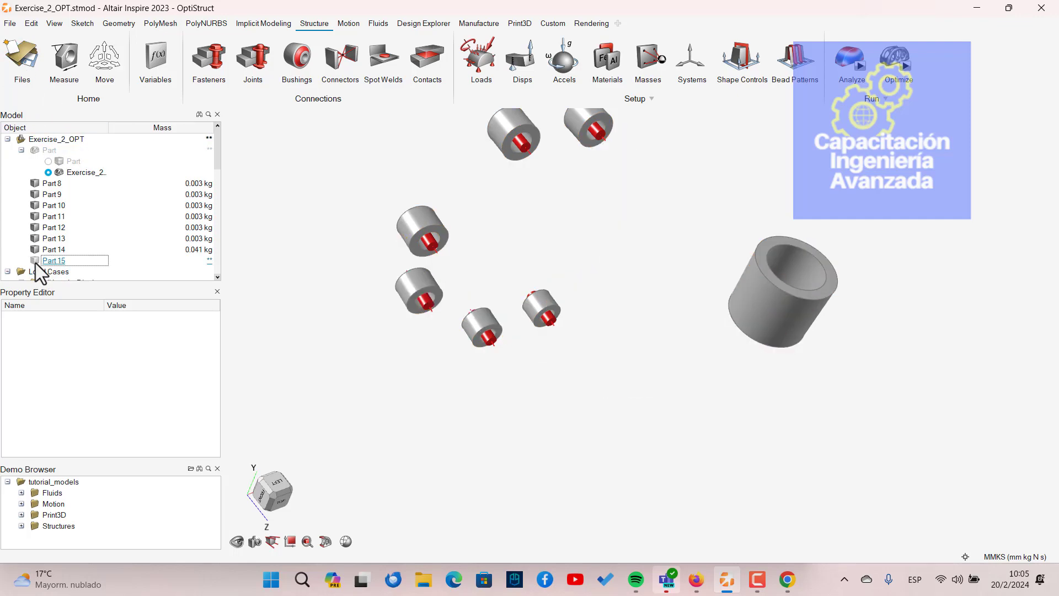
click(35, 152)
right_drag(654, 426, 631, 390)
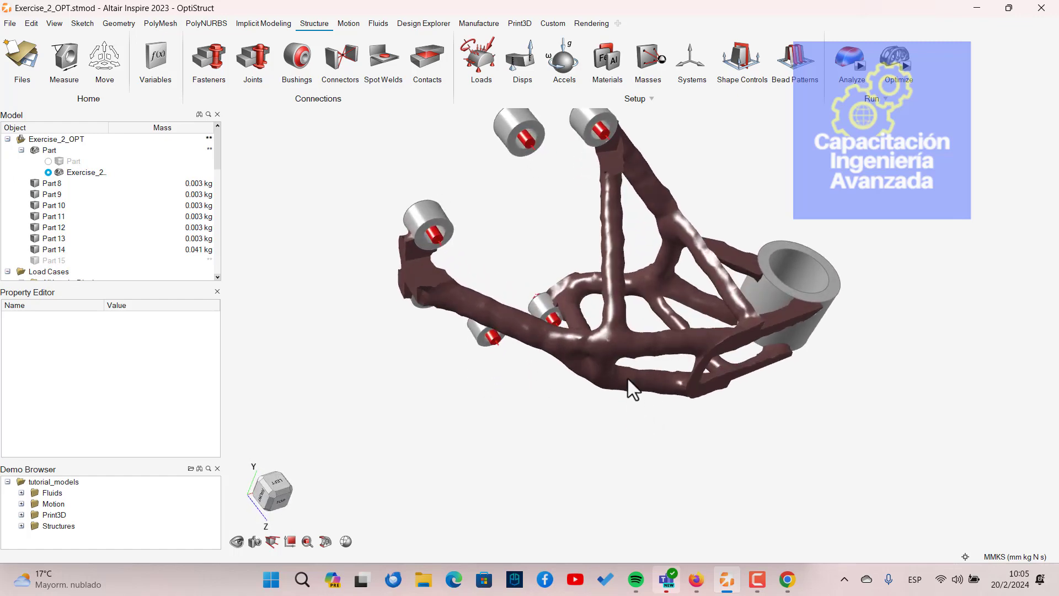
click(893, 54)
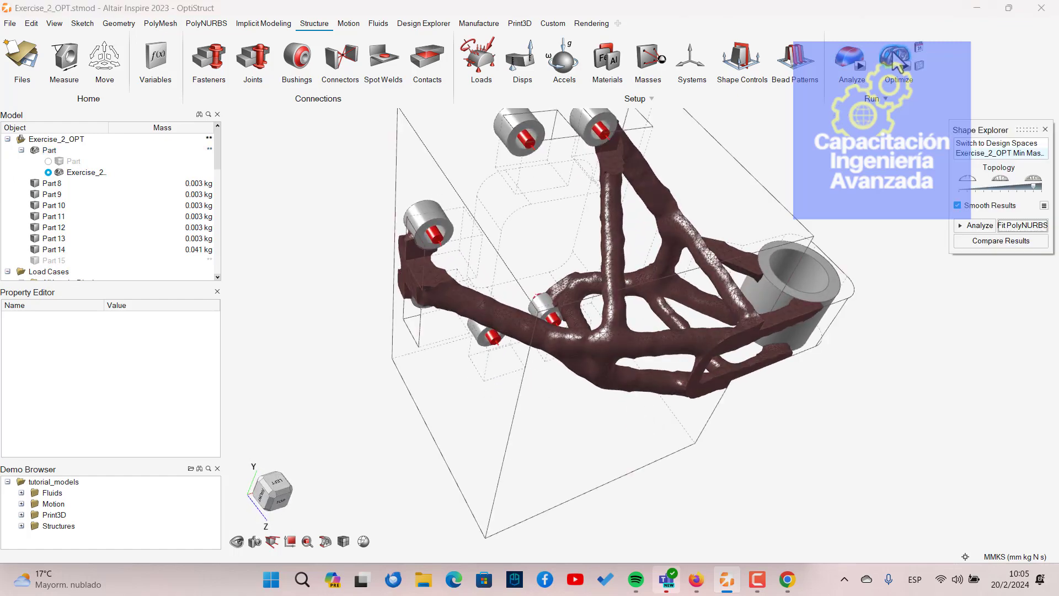
scroll(602, 413, up, 10)
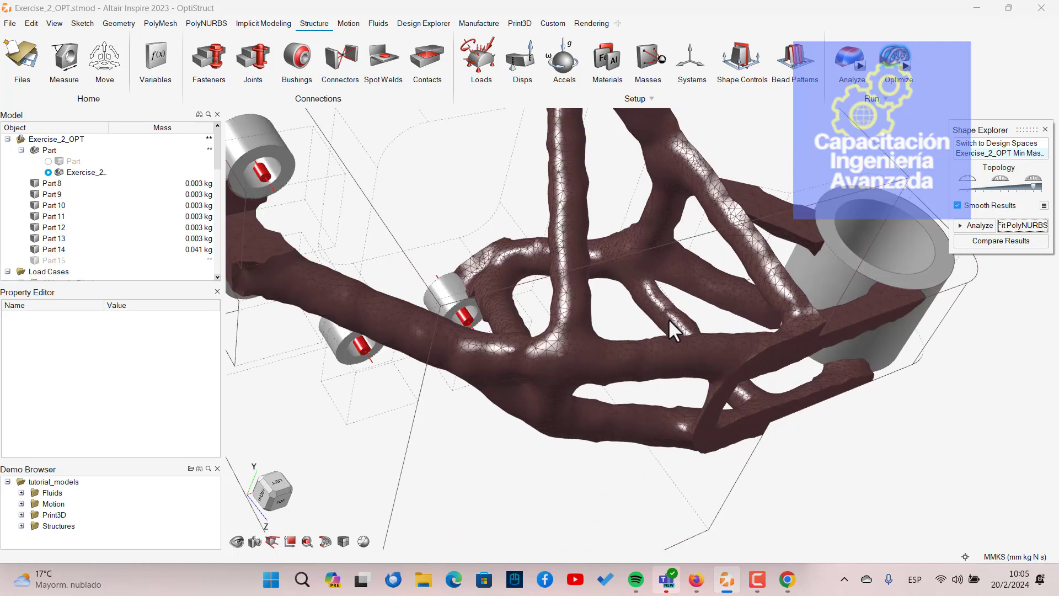
Inspect the mesh of the reopened optimization result close up and from above, following the struts from the bolt supports to the ring.
scroll(549, 373, down, 8)
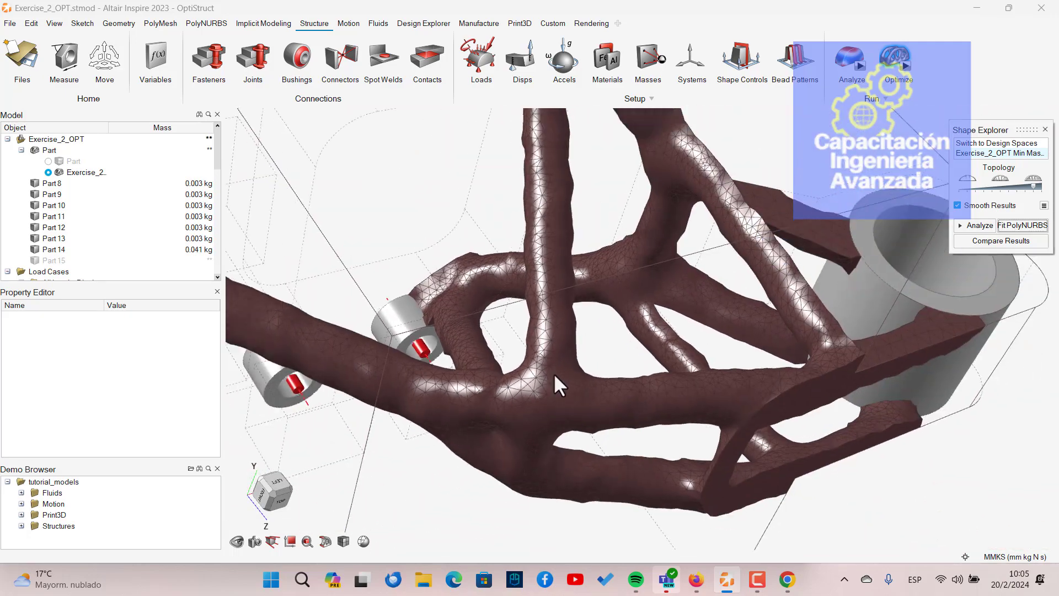
right_drag(629, 376, 825, 373)
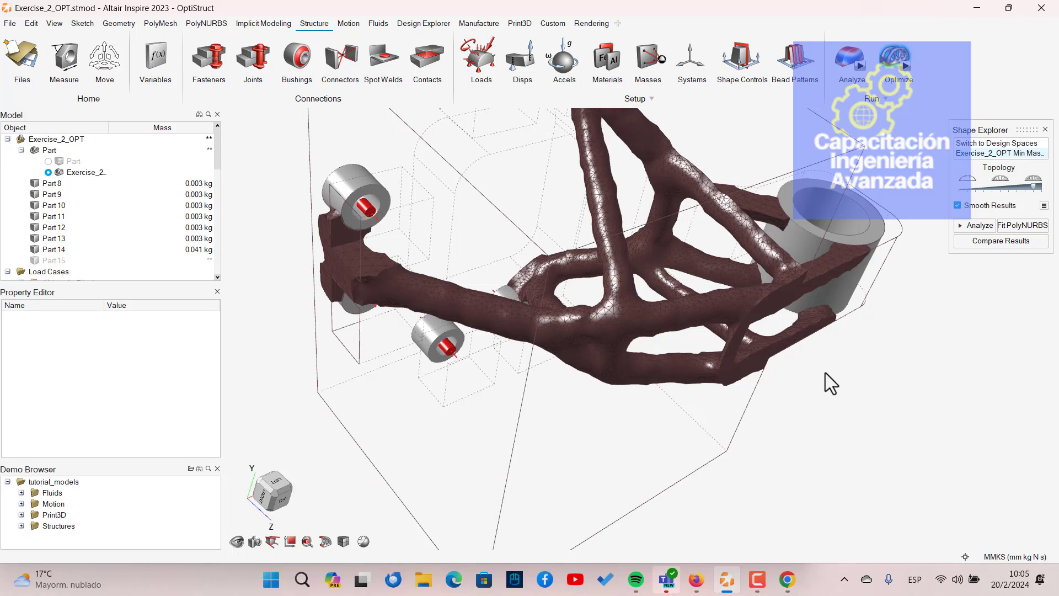
scroll(825, 373, down, 3)
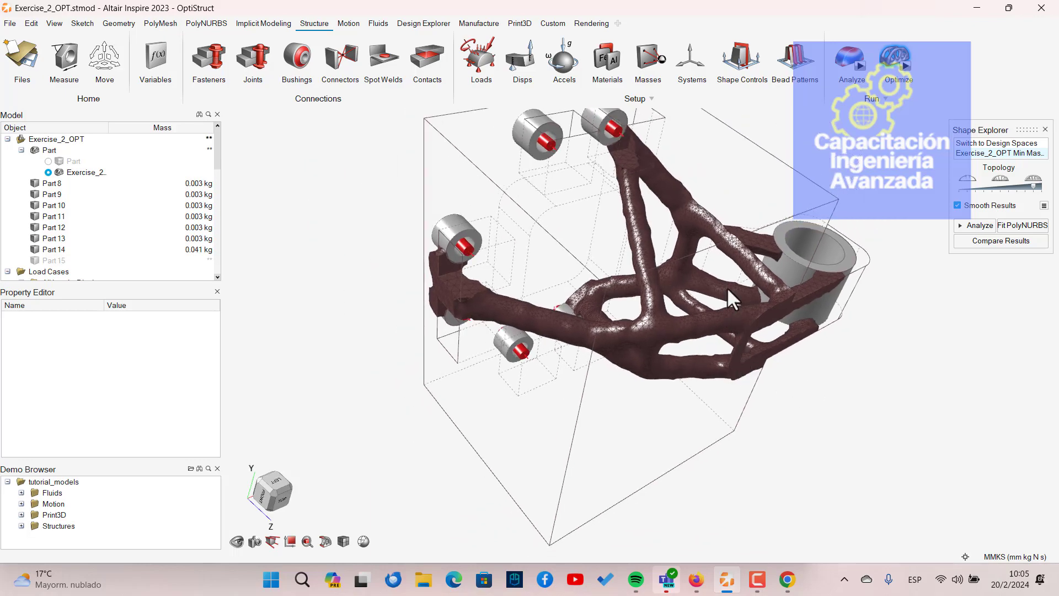
right_drag(629, 379, 593, 378)
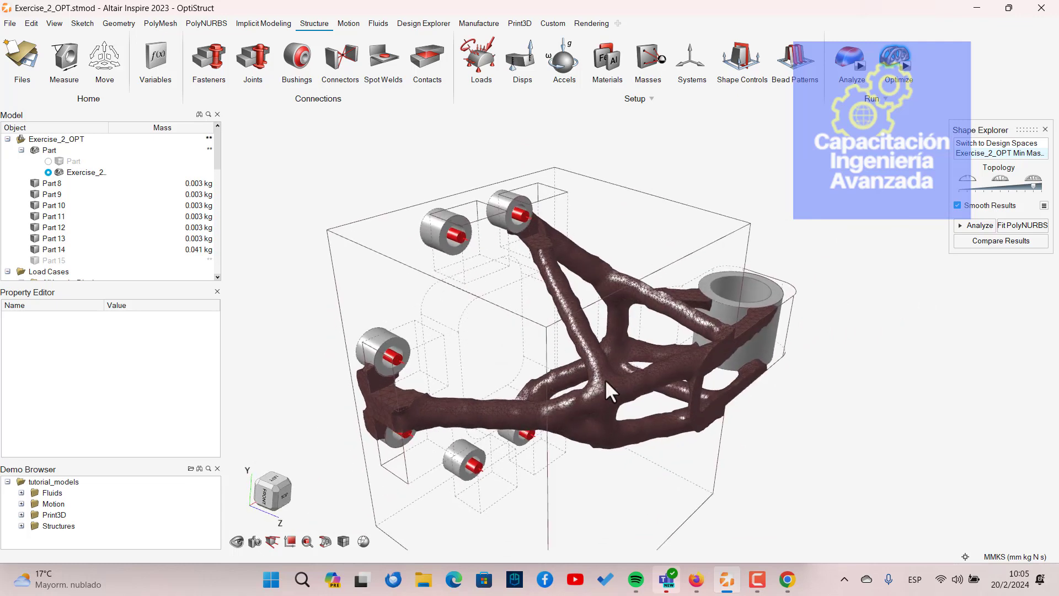
right_drag(716, 397, 551, 386)
middle_drag(548, 331, 548, 291)
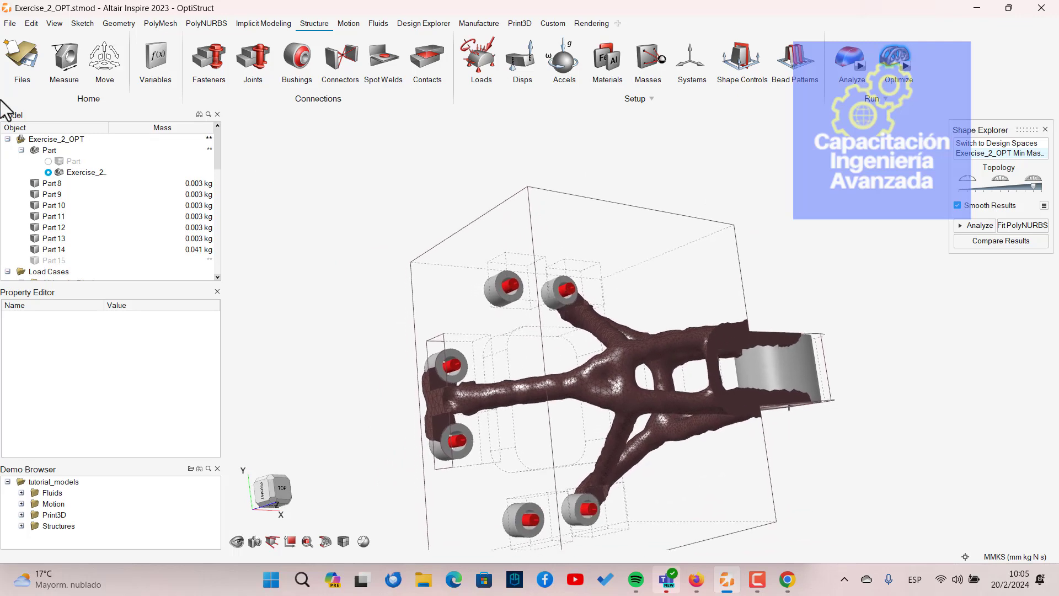
Compare the original design space with the optimized result by activating each alternately, ending with the optimized shape, and examine it from the side.
click(48, 161)
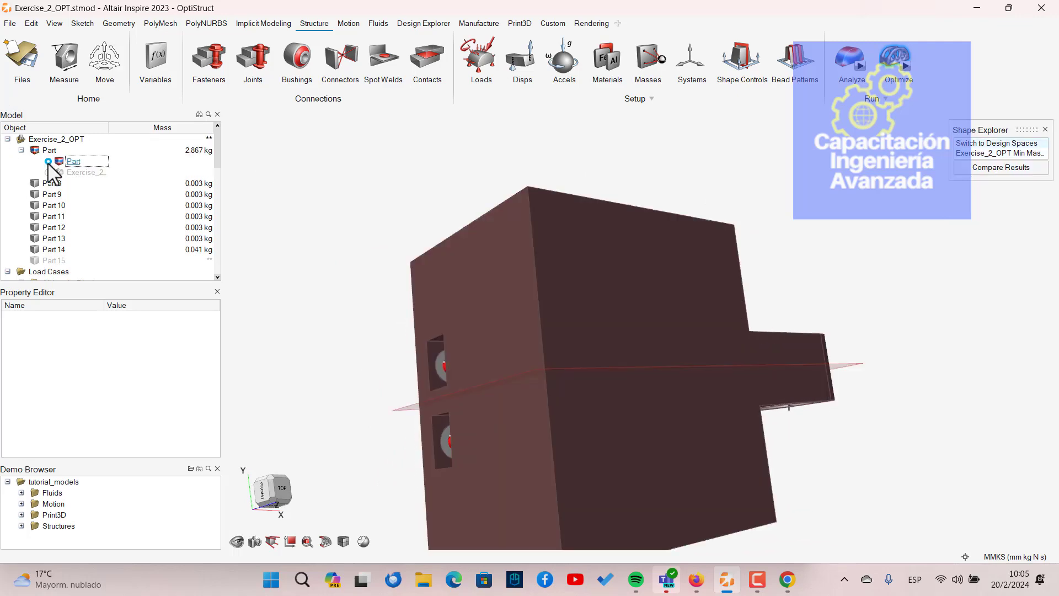
click(48, 172)
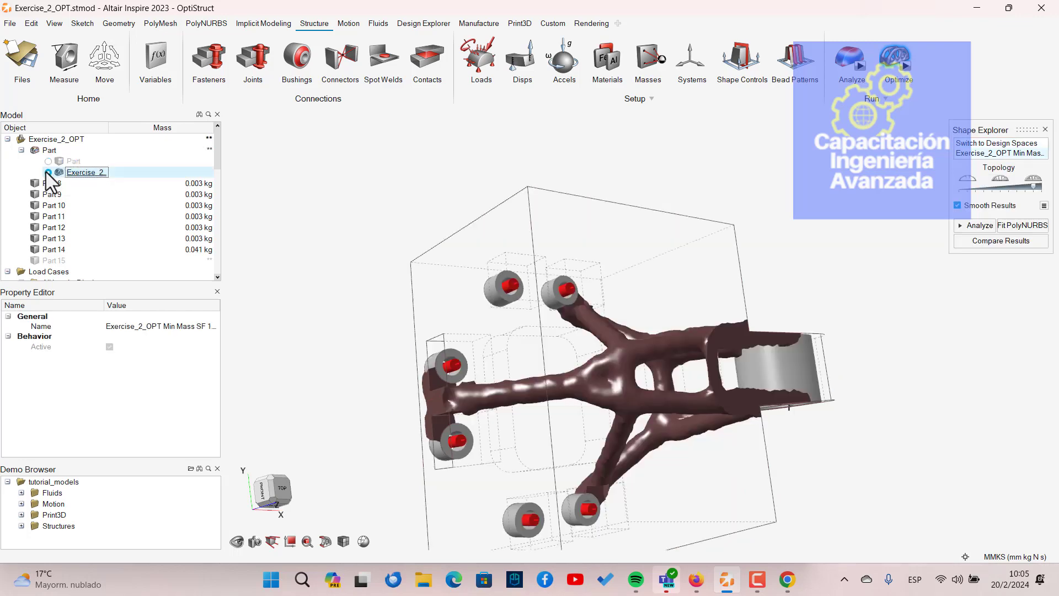
right_drag(485, 377, 628, 223)
click(48, 161)
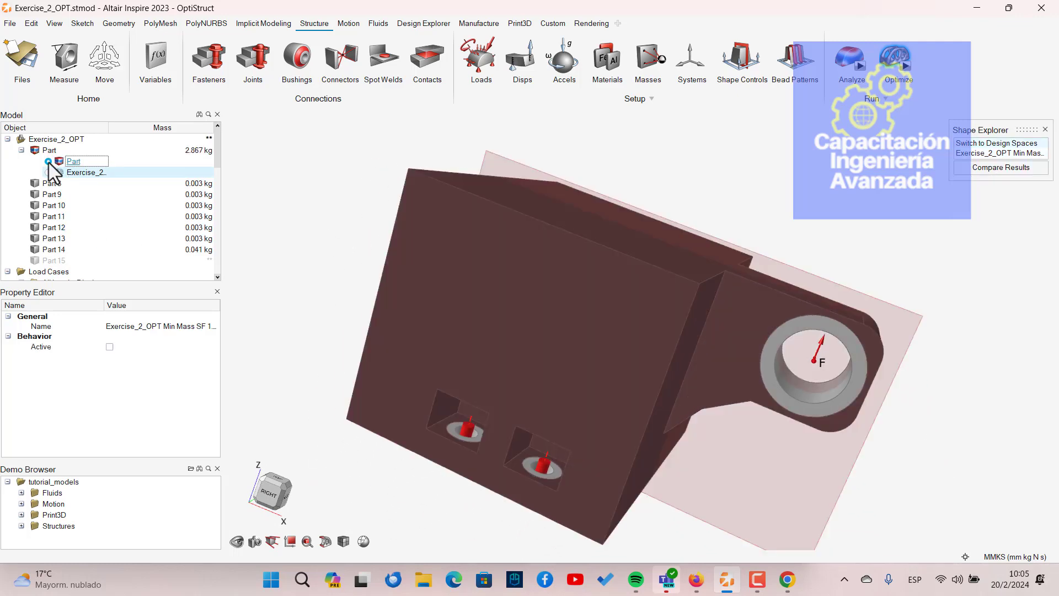
click(48, 172)
drag(52, 194, 167, 238)
middle_drag(348, 227, 346, 250)
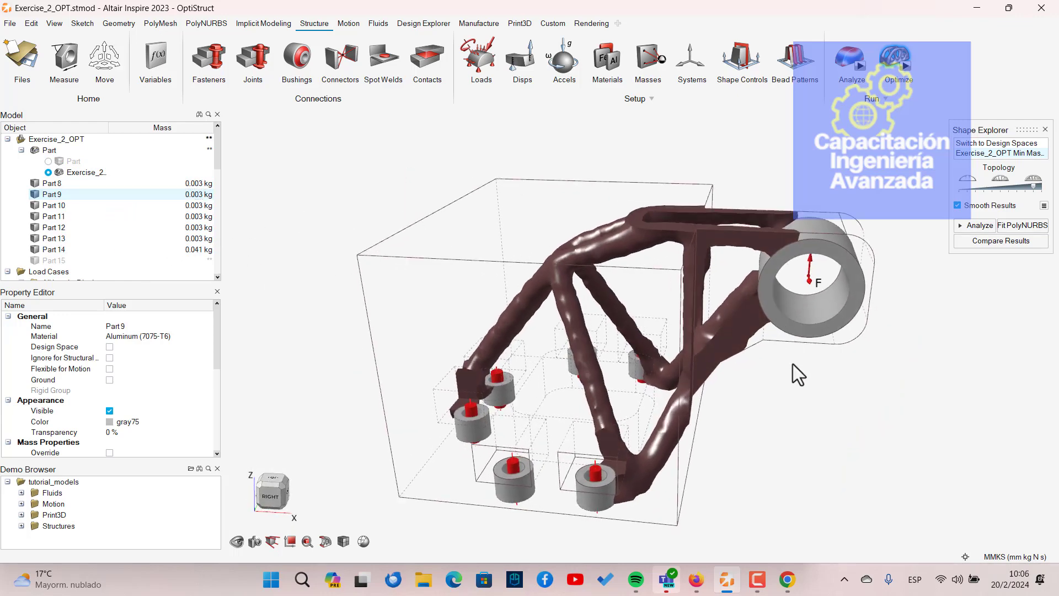
middle_drag(788, 367, 780, 407)
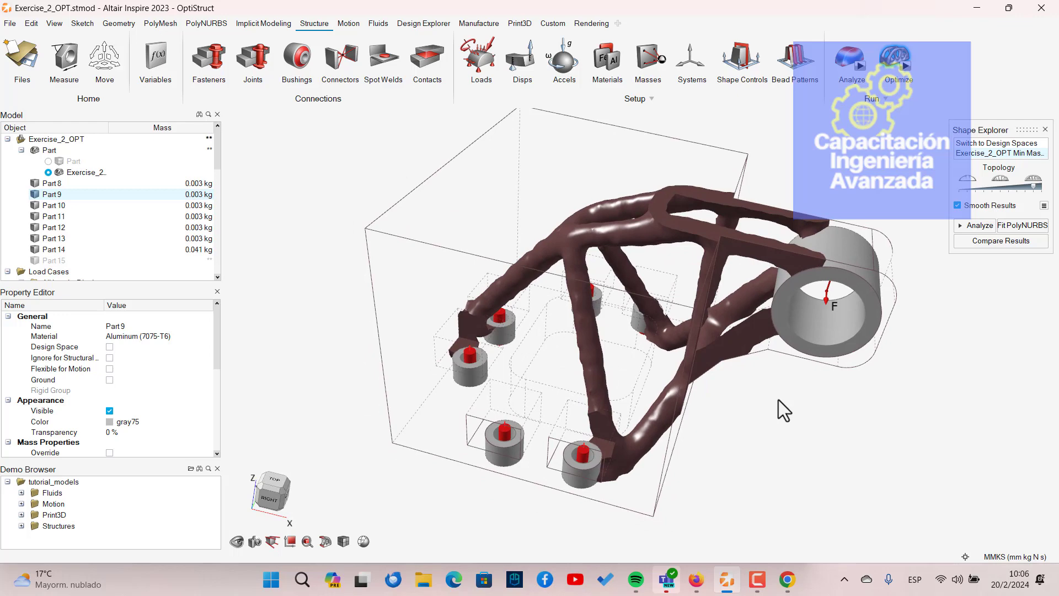
right_drag(779, 399, 765, 418)
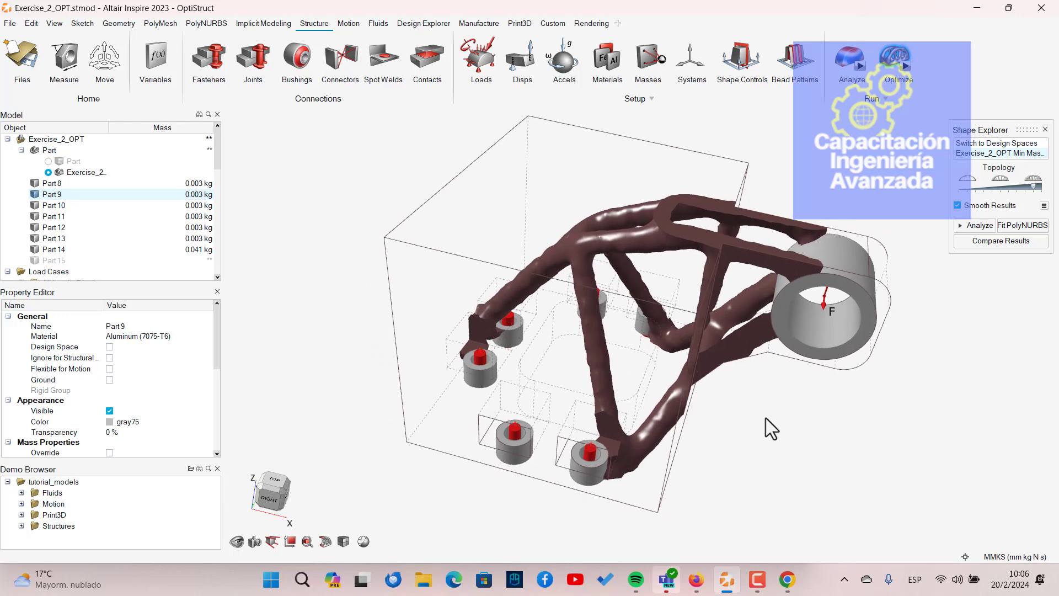